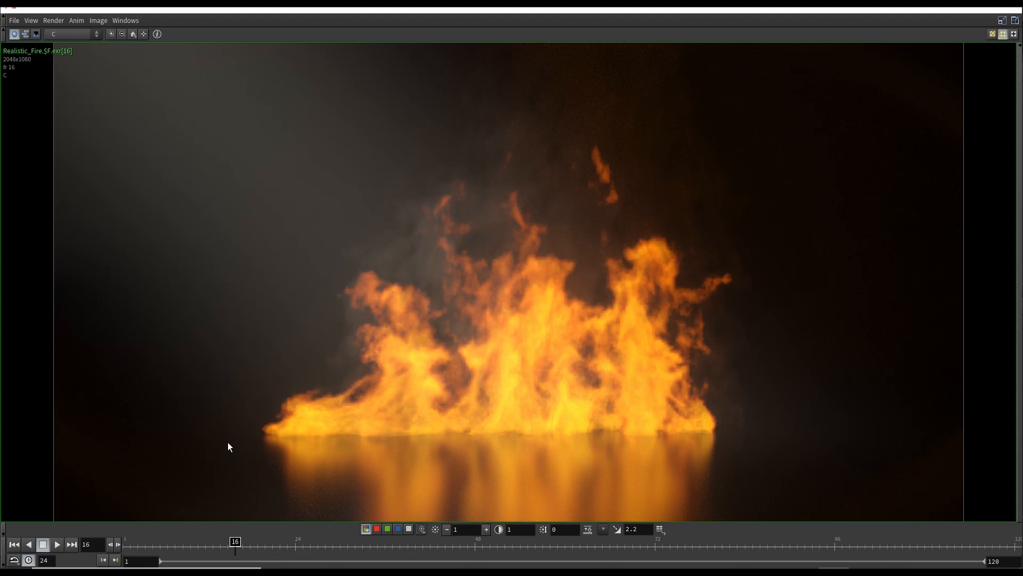
# Step: Switch to Houdini and review the scene's camera, dome light and pyro_source objects, including the light settings of rs_spot
pyautogui.hotkey('alt', 'Tab')
pyautogui.moveTo(492, 449); pyautogui.dragTo(525, 440, button='middle')
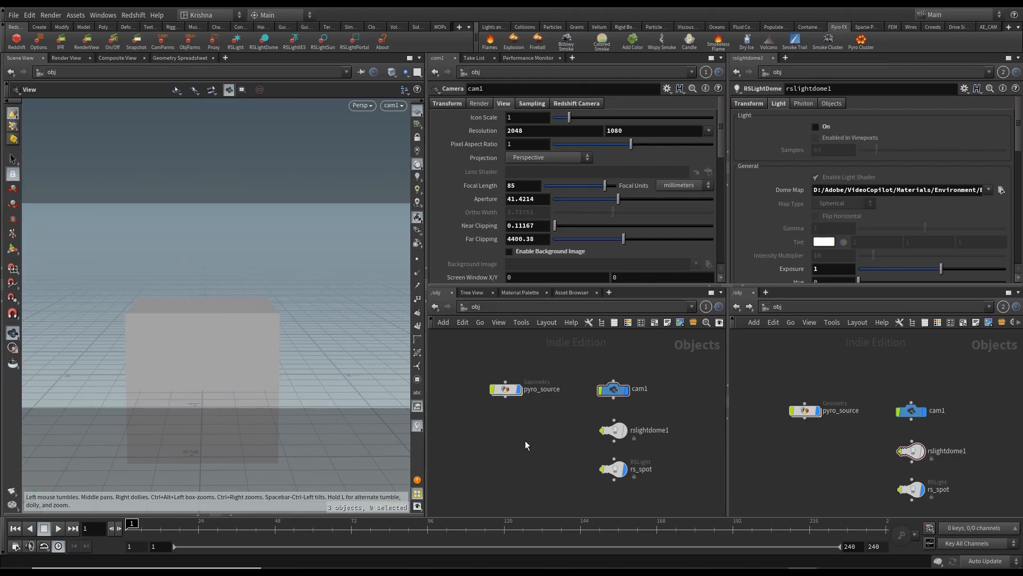
pyautogui.moveTo(514, 394)
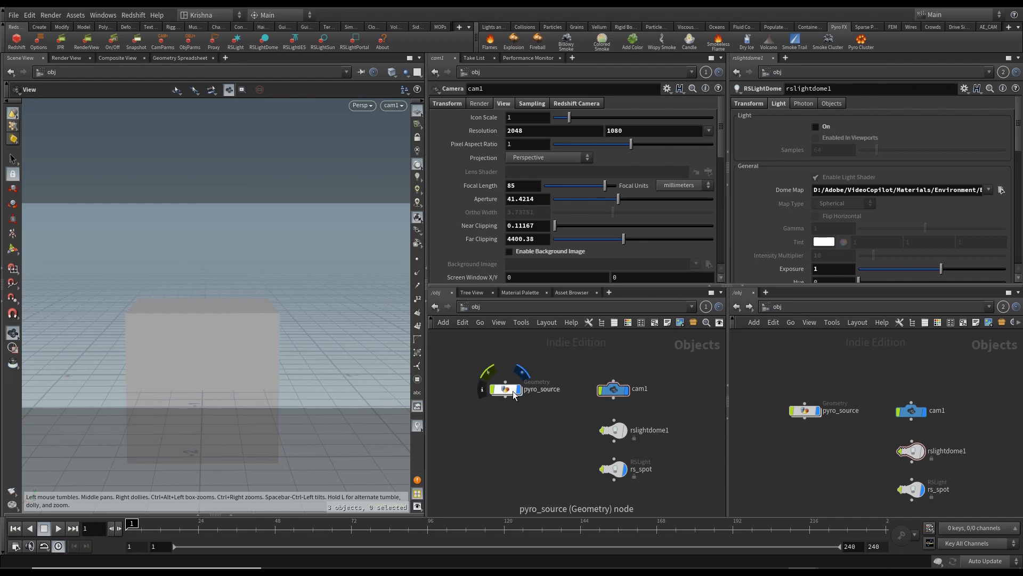
pyautogui.moveTo(615, 395); pyautogui.dragTo(616, 396)
pyautogui.moveTo(627, 438); pyautogui.dragTo(638, 488)
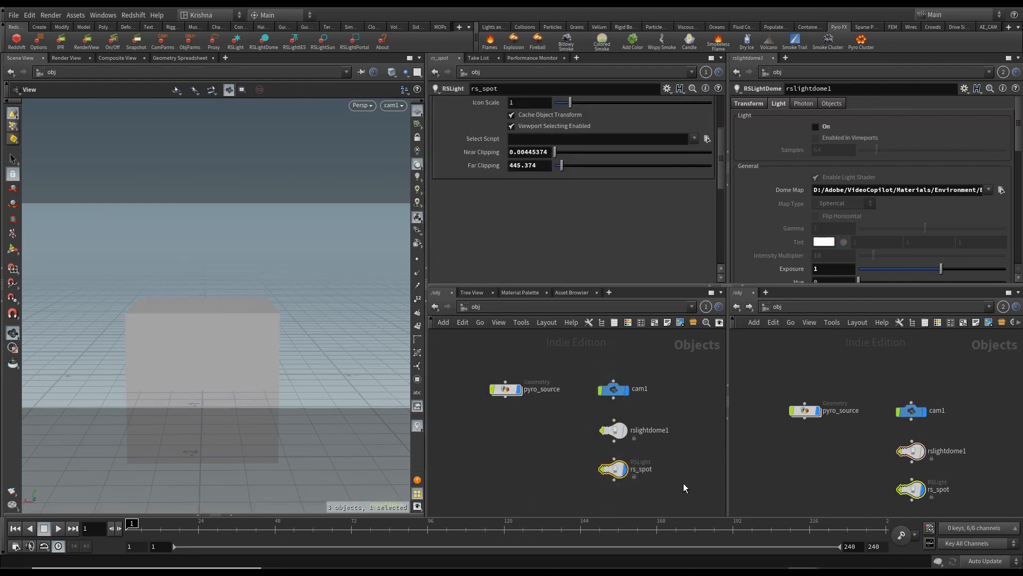
pyautogui.scroll(5, 476, 233)
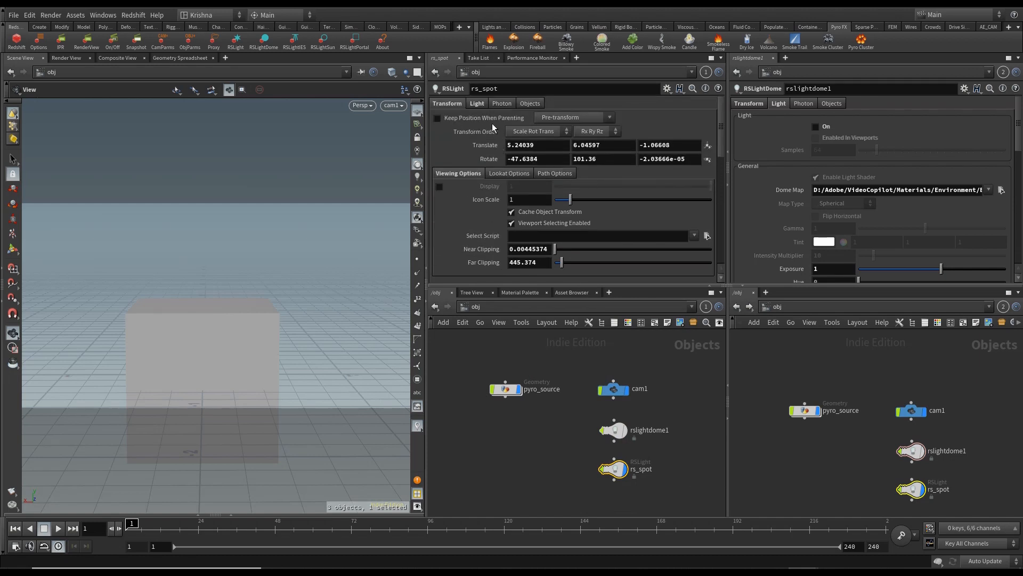
pyautogui.click(483, 105)
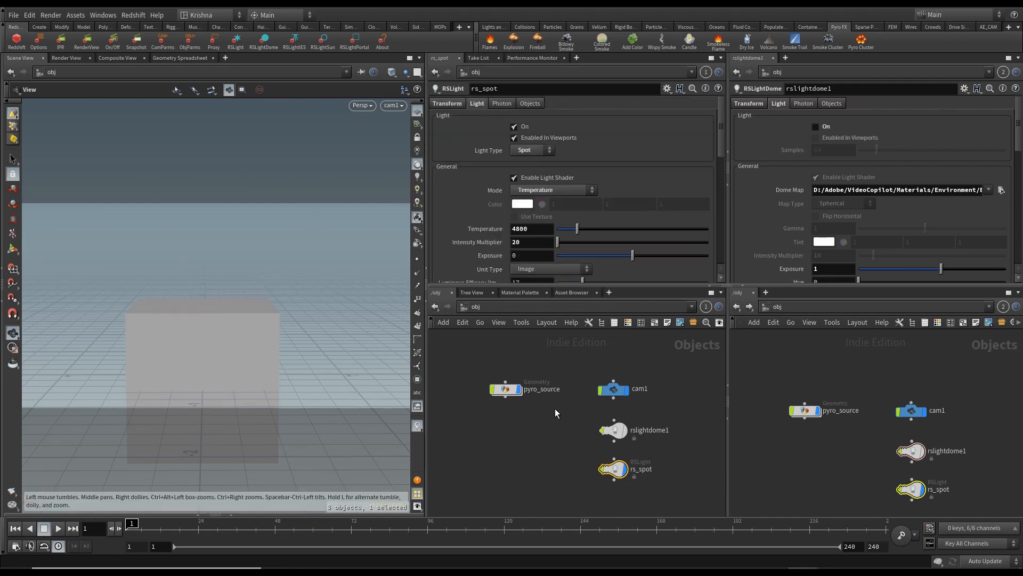
pyautogui.click(628, 392)
pyautogui.moveTo(512, 416); pyautogui.dragTo(499, 369)
pyautogui.click(498, 420)
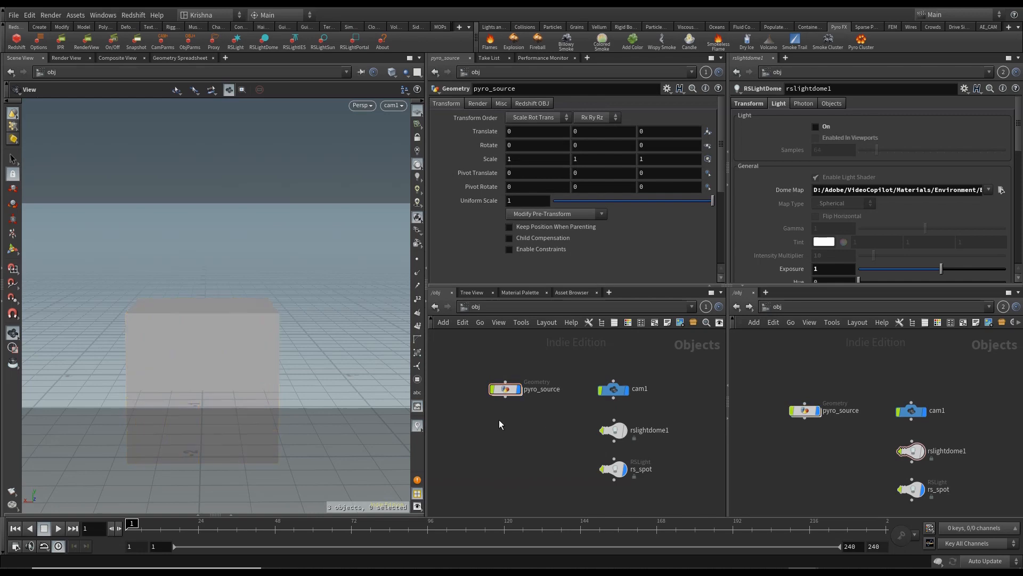
# Step: Inside pyro_source, review box1 and transform1 with its Translate Y expression, set OUT_GEO as the displayed node, and return to the object level
pyautogui.doubleClick(505, 388)
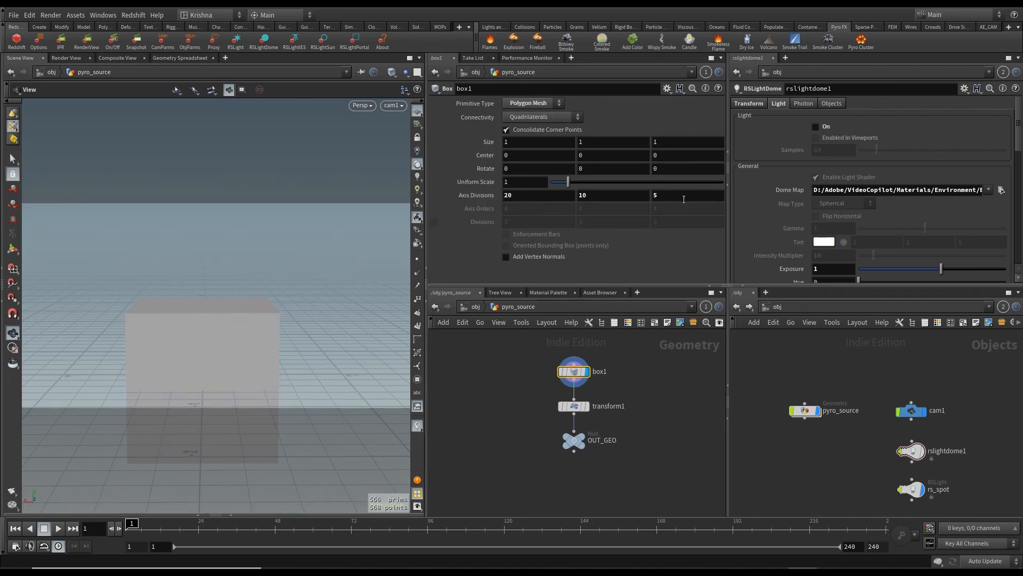
pyautogui.click(586, 406)
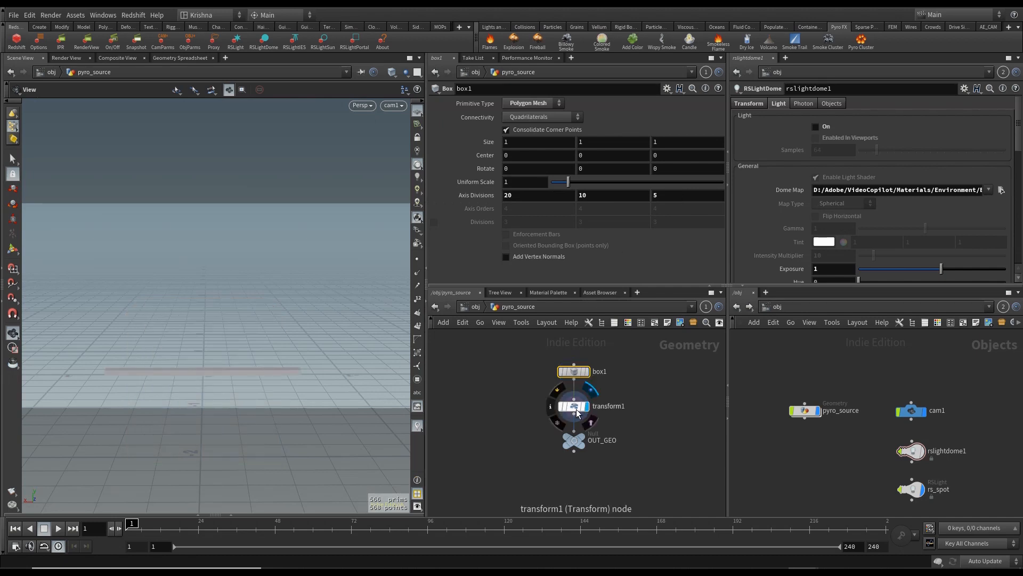
pyautogui.click(571, 406)
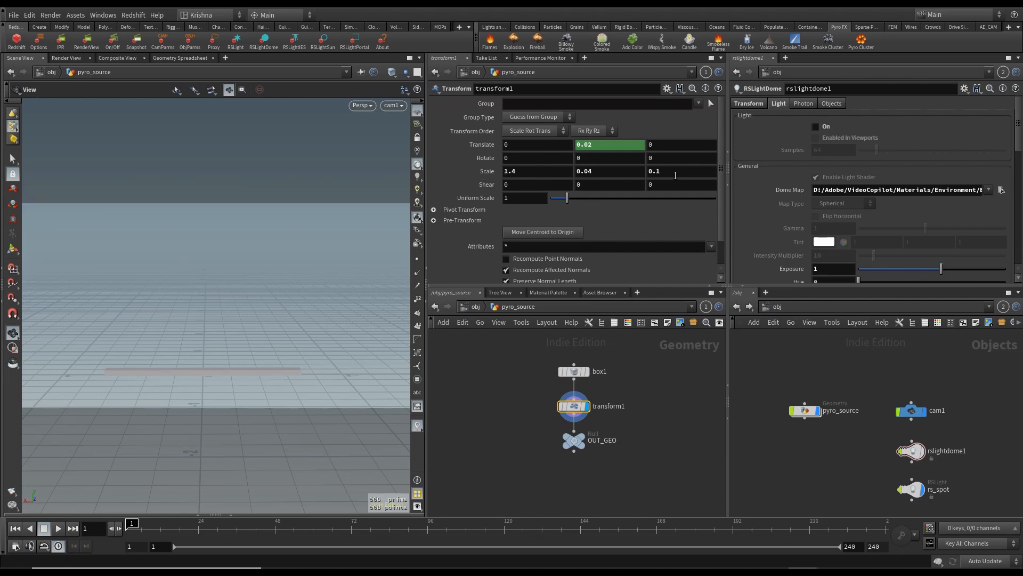
pyautogui.click(481, 145)
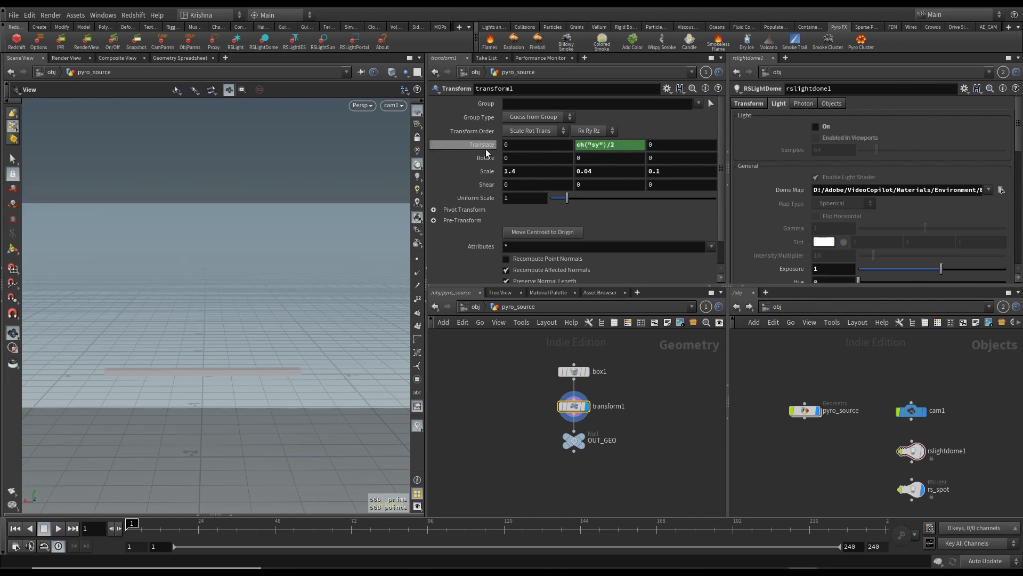
pyautogui.rightClick(587, 171)
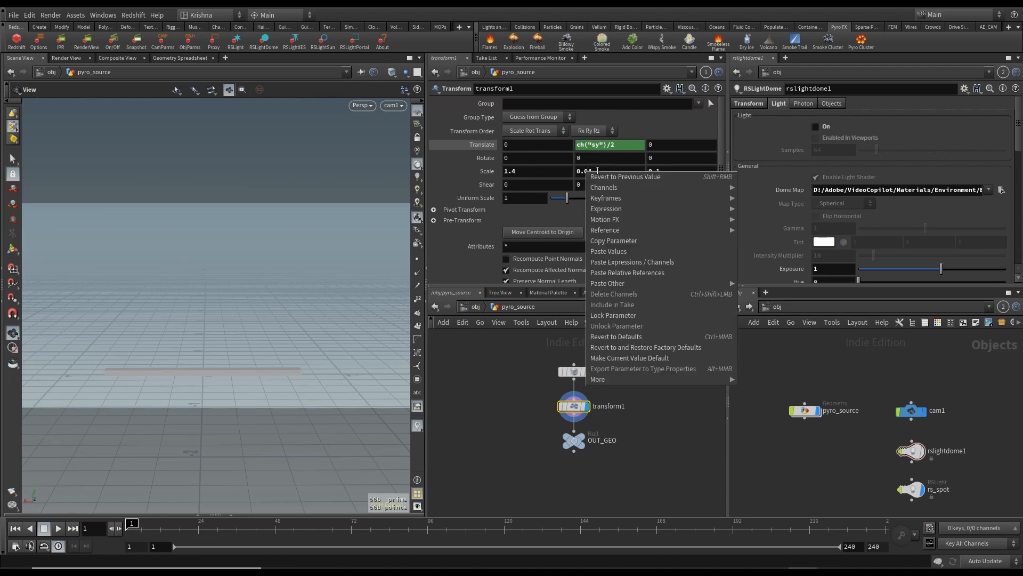
pyautogui.click(625, 248)
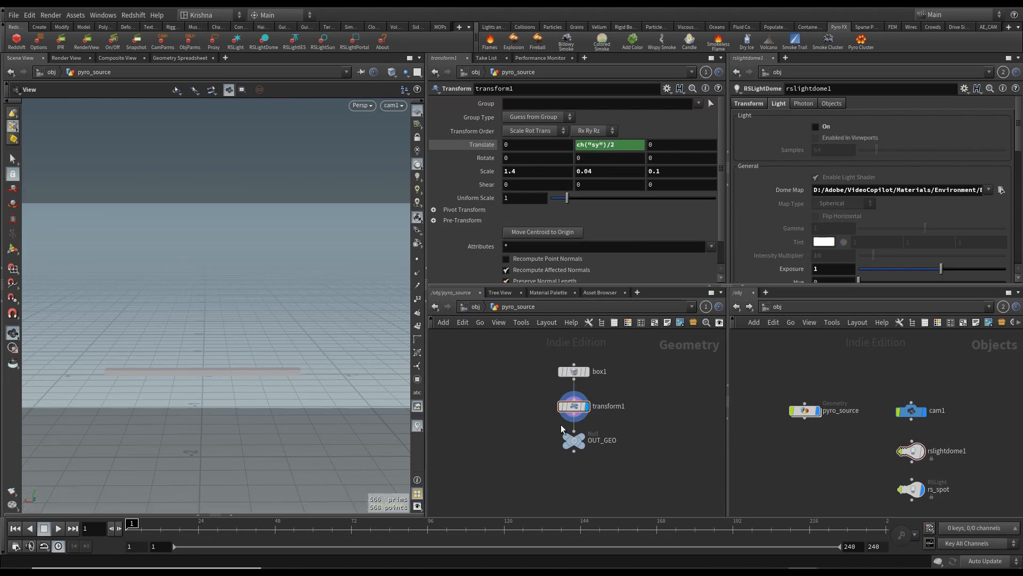
pyautogui.click(577, 441)
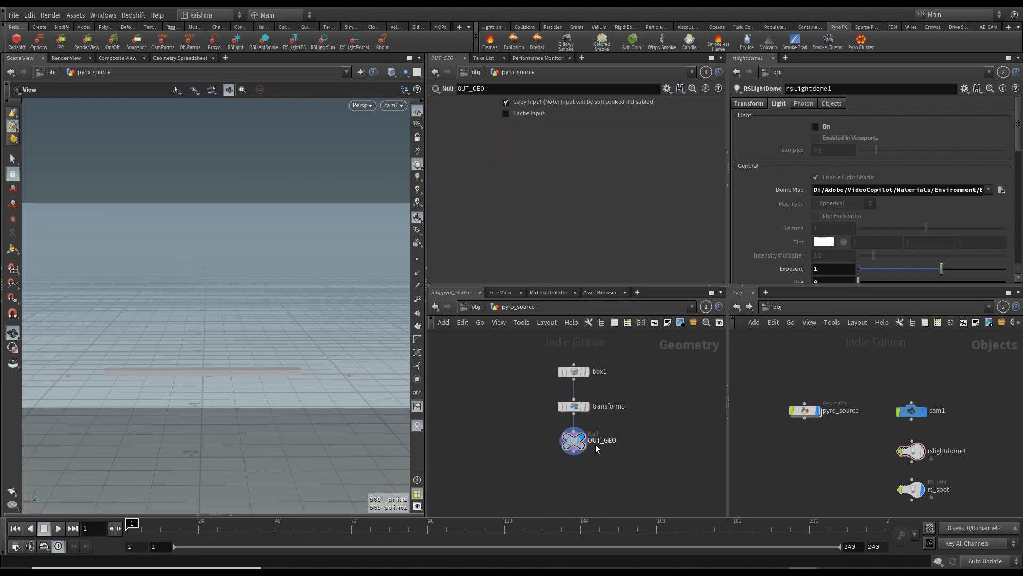
pyautogui.click(476, 306)
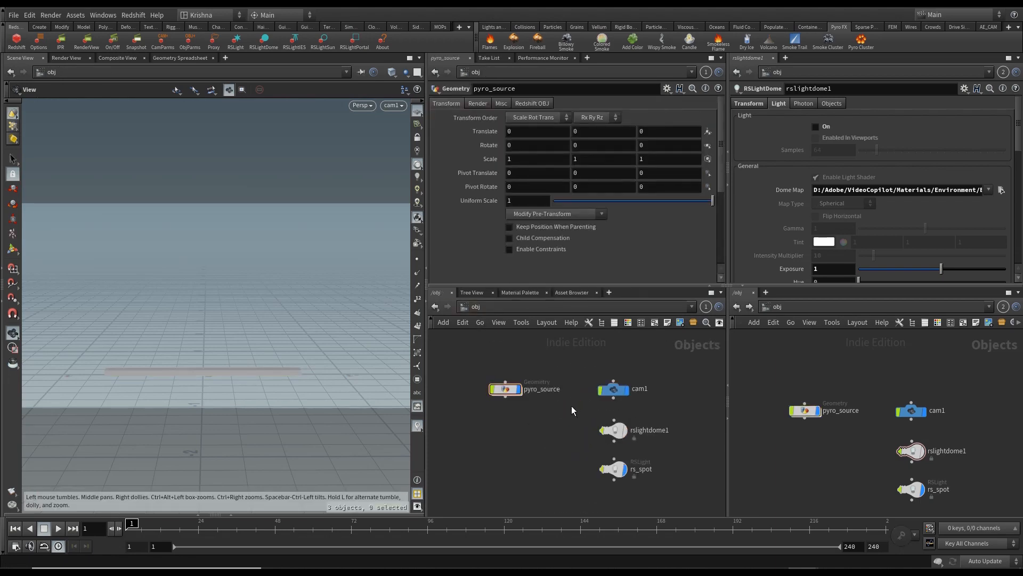
# Step: Examine cam1's view settings and the full Dome Map path of rslightdome1
pyautogui.click(612, 389)
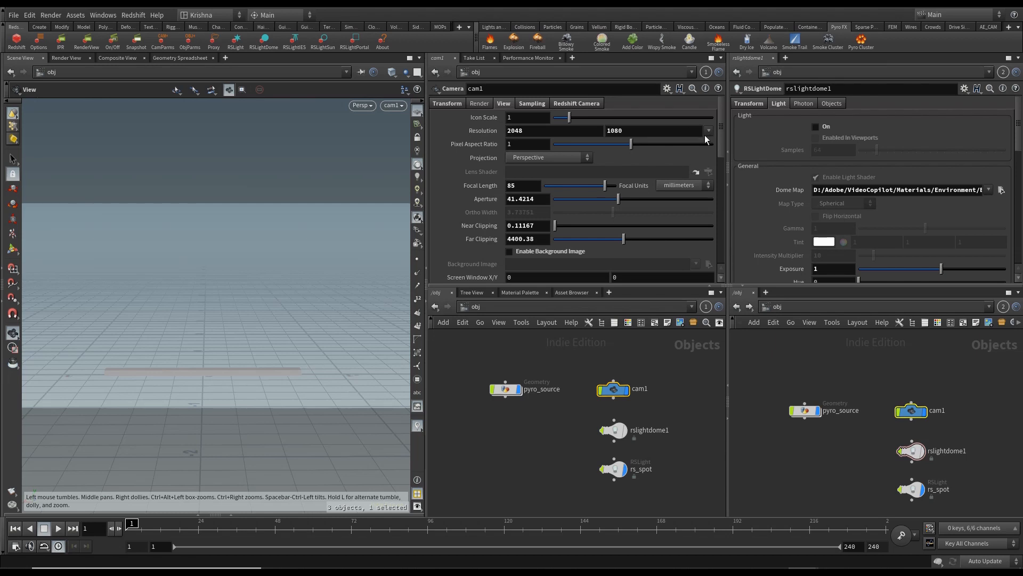
pyautogui.click(614, 429)
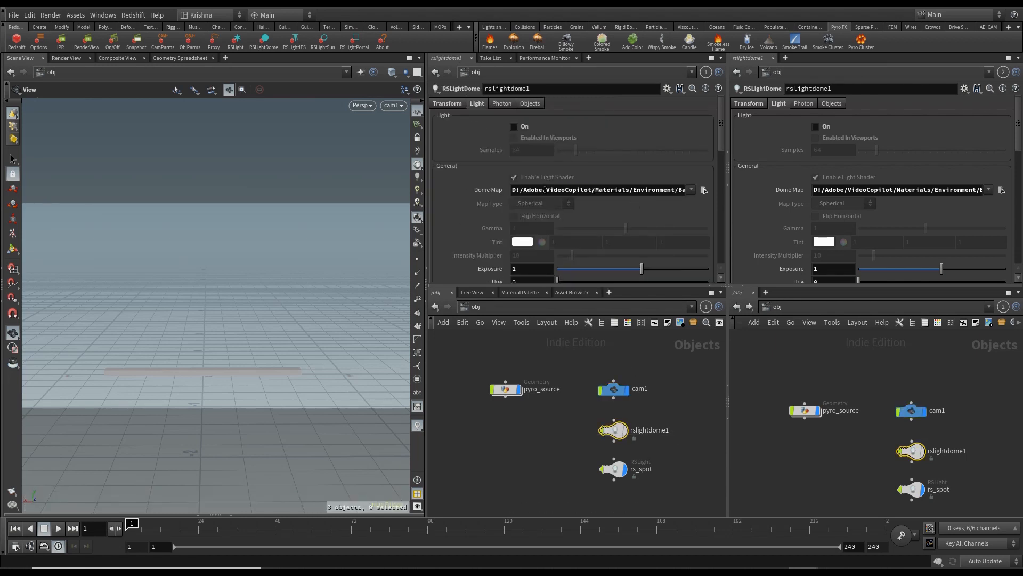
pyautogui.moveTo(576, 190); pyautogui.dragTo(760, 182)
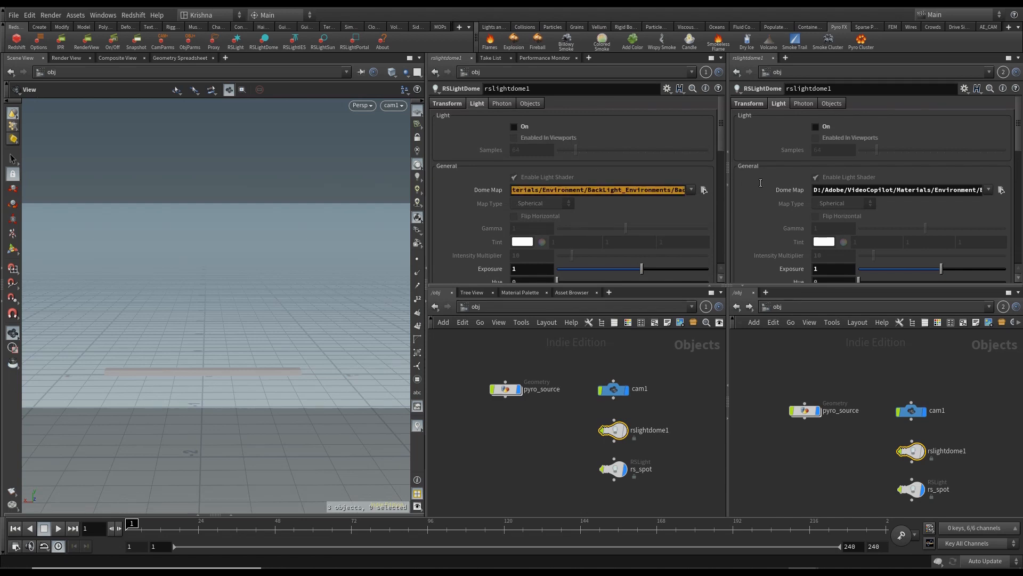
pyautogui.click(655, 190)
pyautogui.click(696, 411)
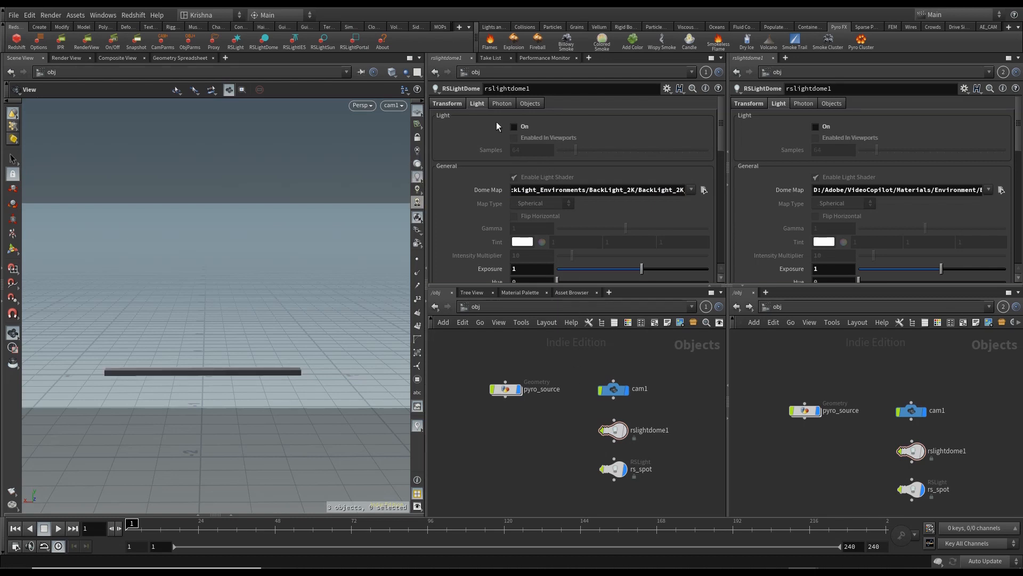
# Step: Turn on rslightdome1 and its viewport display to preview the environment map, and switch the light off again
pyautogui.click(516, 126)
pyautogui.click(514, 138)
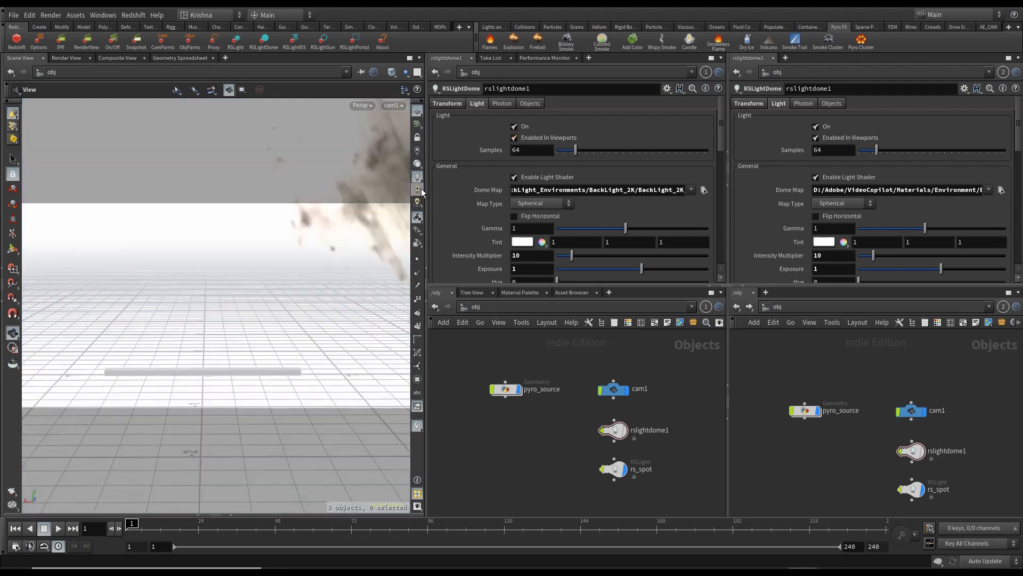
pyautogui.click(522, 138)
pyautogui.click(521, 128)
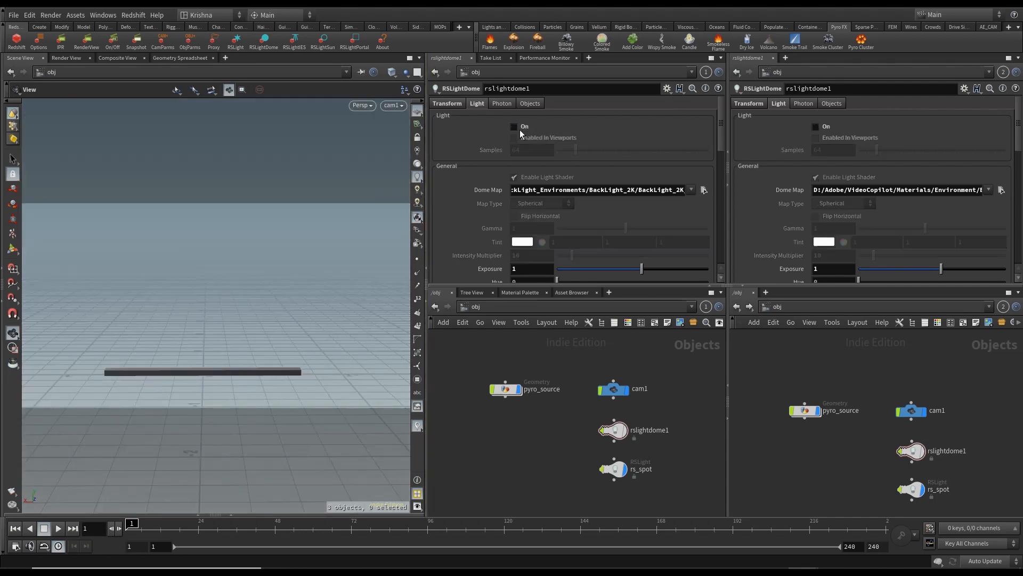
# Step: Look through the rs_spot light to check its aim at the source geometry, and return the view to cam1
pyautogui.moveTo(587, 450); pyautogui.dragTo(662, 488)
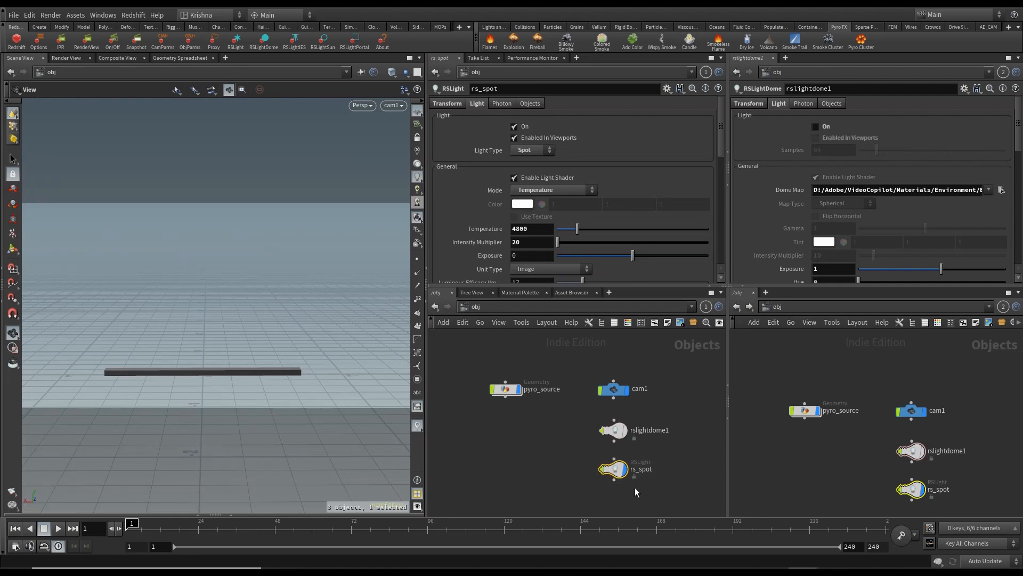
pyautogui.click(400, 106)
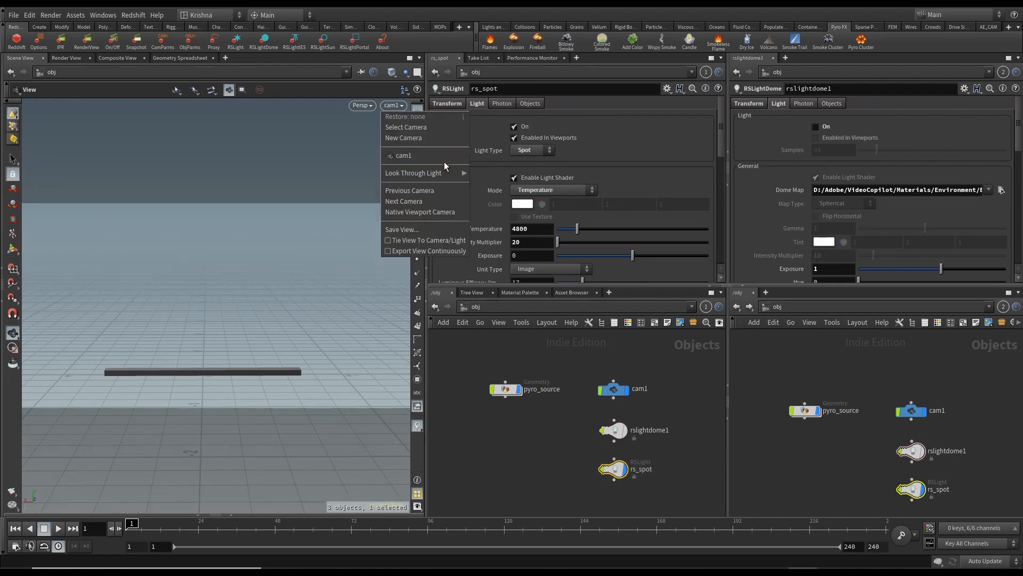
pyautogui.moveTo(442, 168)
pyautogui.click(510, 186)
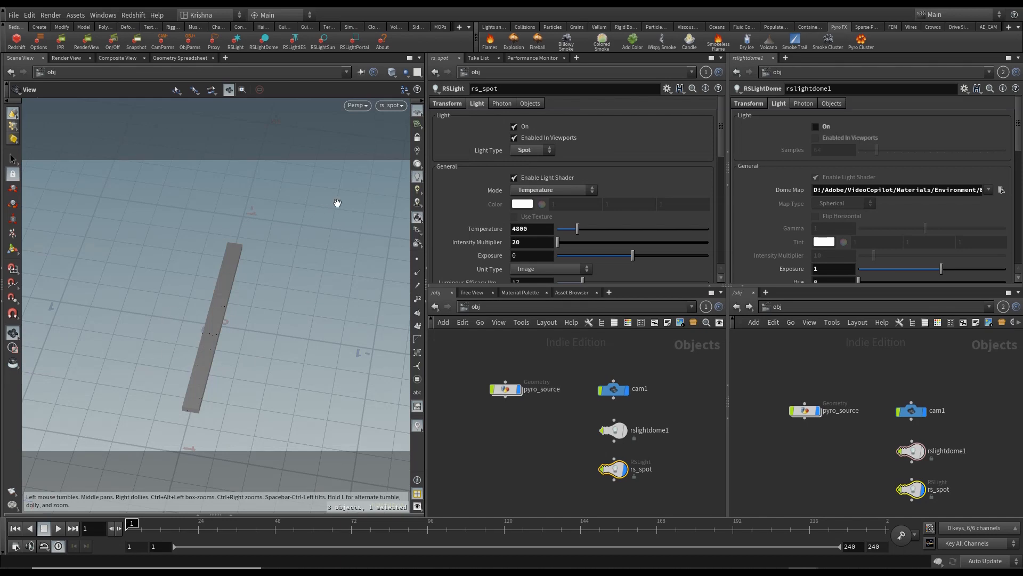
pyautogui.click(392, 106)
pyautogui.click(415, 156)
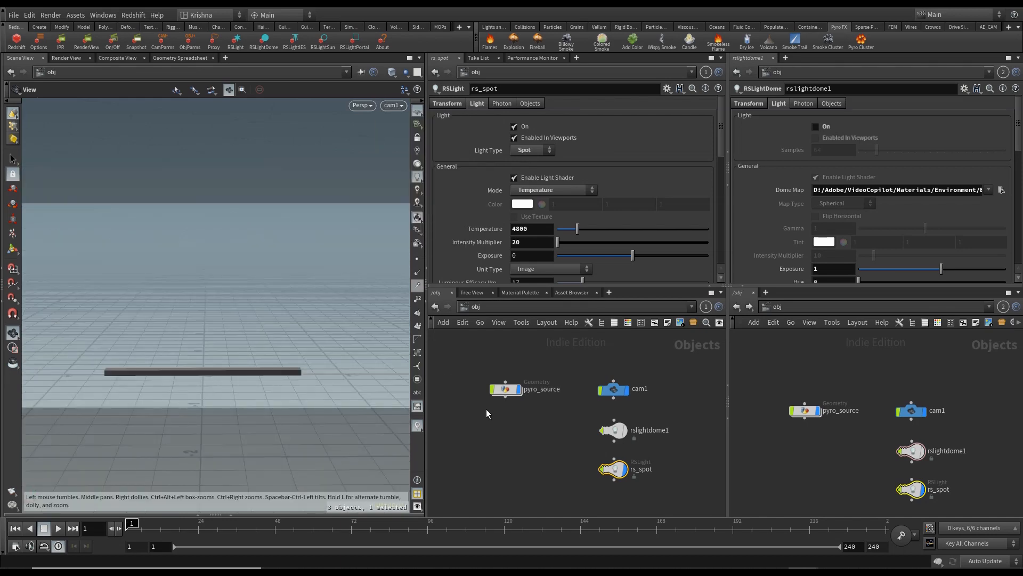
# Step: Create a pyro fire simulation from pyro_source and arrange the generated DOP network and import nodes in a column below it
pyautogui.moveTo(520, 444); pyautogui.dragTo(479, 373)
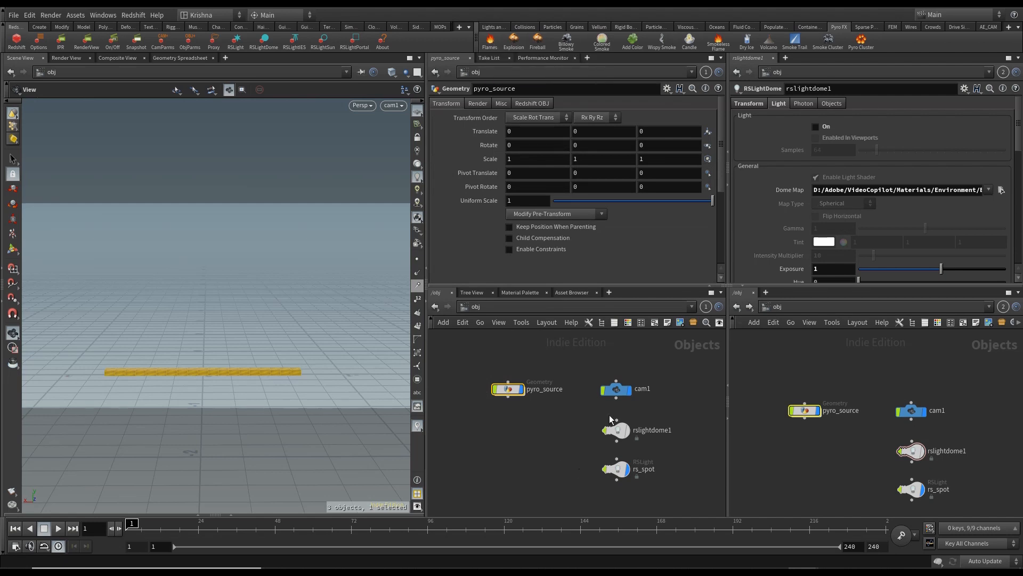
pyautogui.scroll(-2, 599, 403)
pyautogui.moveTo(510, 447); pyautogui.dragTo(568, 471, button='middle')
pyautogui.moveTo(557, 399); pyautogui.dragTo(523, 407)
pyautogui.moveTo(634, 455); pyautogui.dragTo(522, 407)
pyautogui.moveTo(499, 442); pyautogui.dragTo(525, 436)
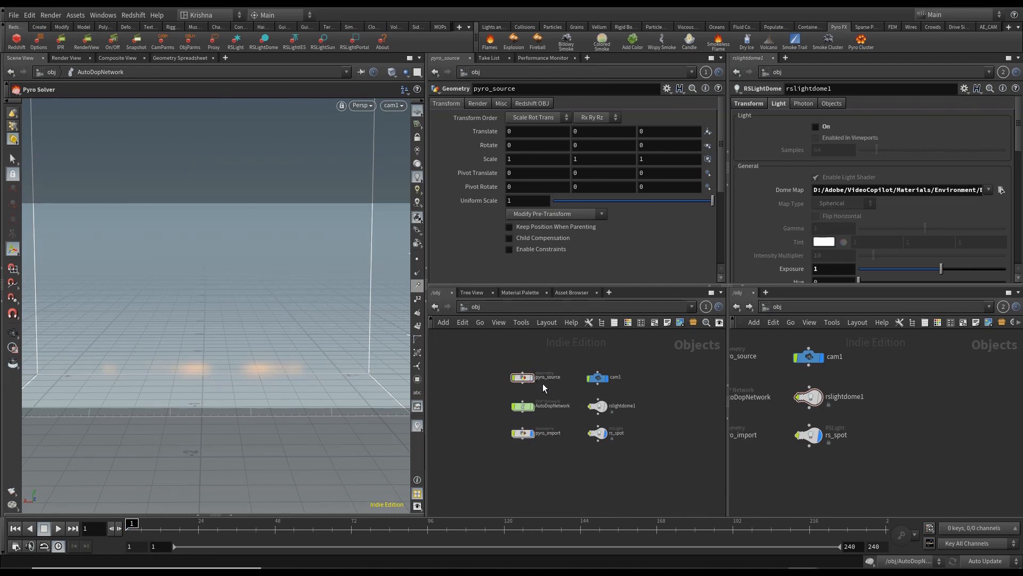
# Step: Examine the fuel source node chain added below OUT_GEO inside pyro_source
pyautogui.scroll(3, 545, 384)
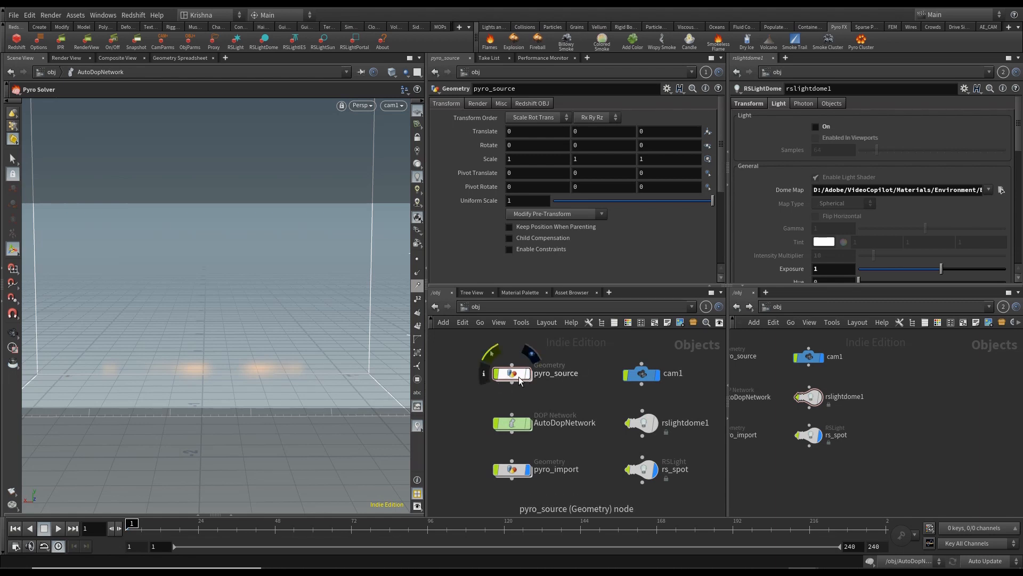
pyautogui.doubleClick(519, 380)
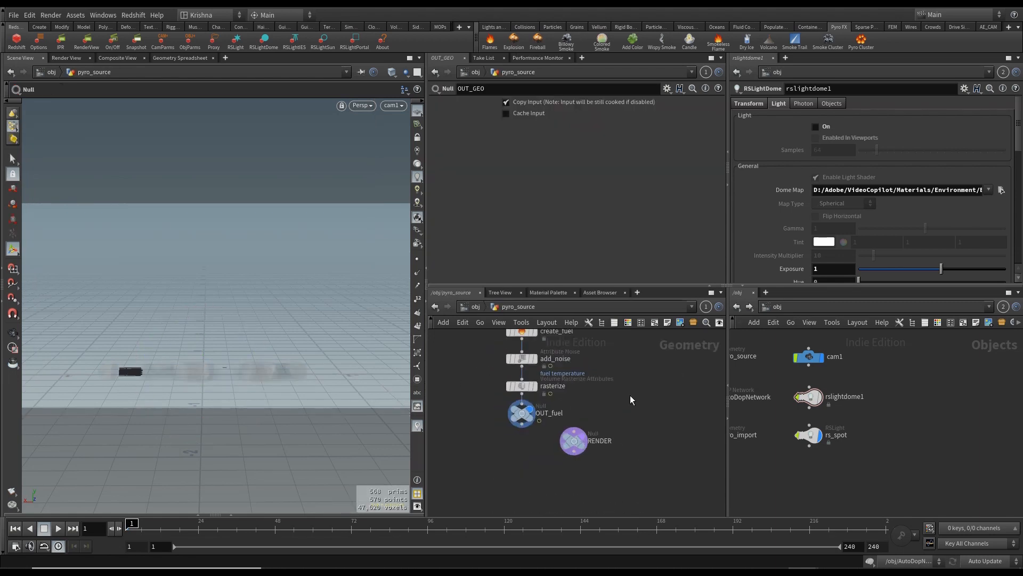
pyautogui.scroll(-2, 623, 389)
pyautogui.moveTo(625, 374); pyautogui.dragTo(624, 416, button='middle')
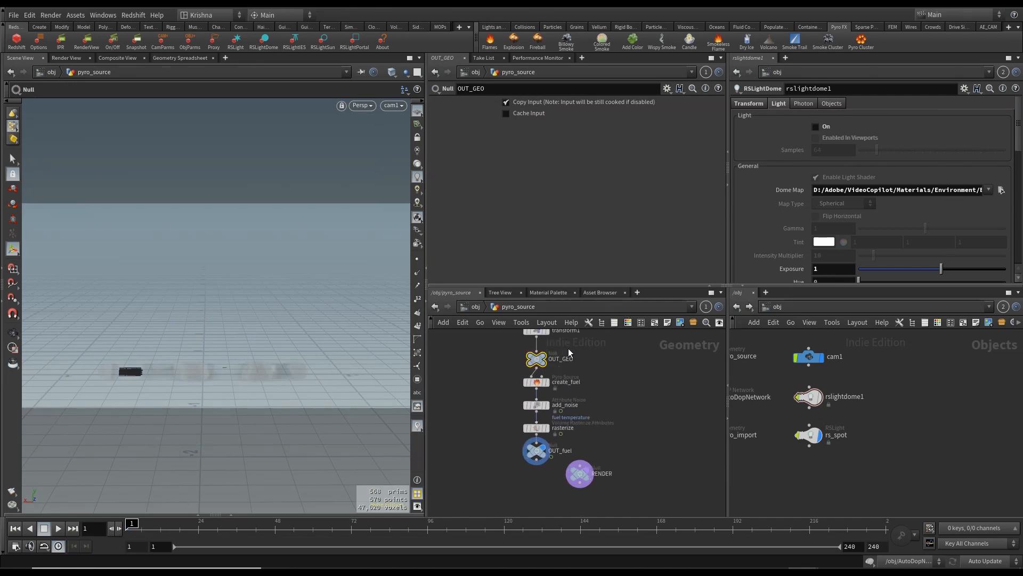
# Step: In the second network view, inspect the contents of AutoDopNetwork and pyro_import, and return to the object level
pyautogui.press('h')
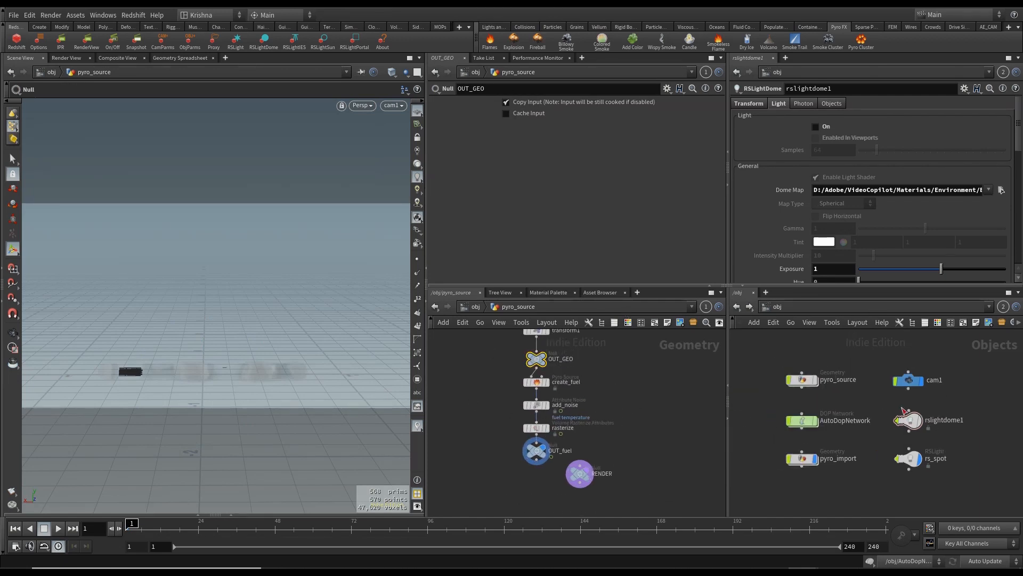
pyautogui.doubleClick(803, 421)
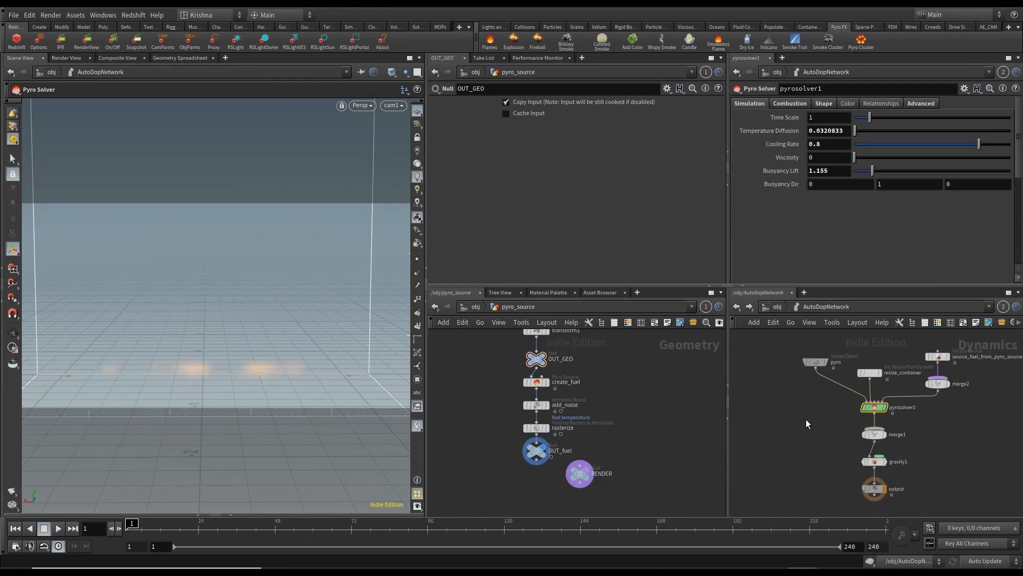
pyautogui.click(777, 308)
pyautogui.doubleClick(805, 460)
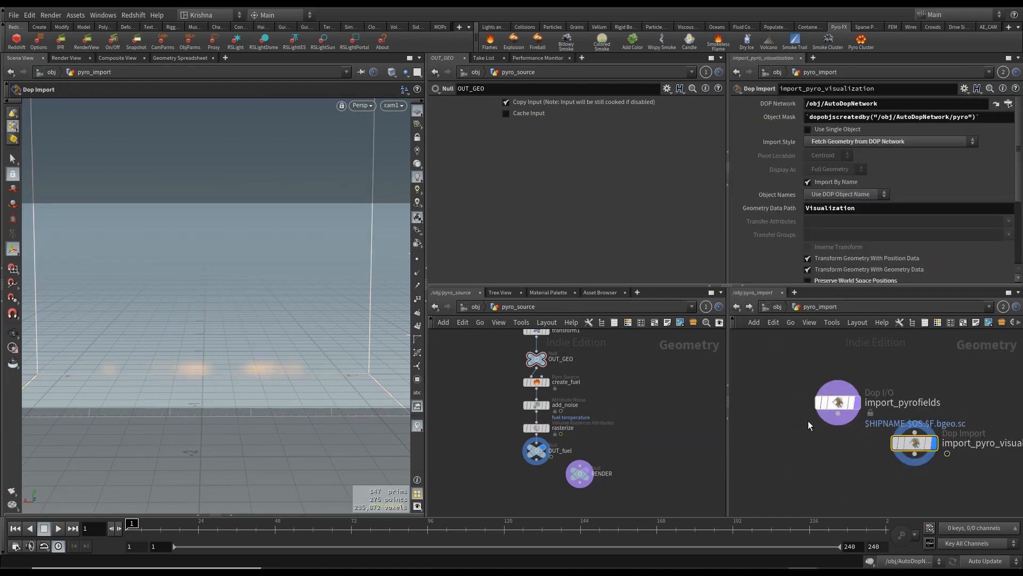
pyautogui.click(776, 306)
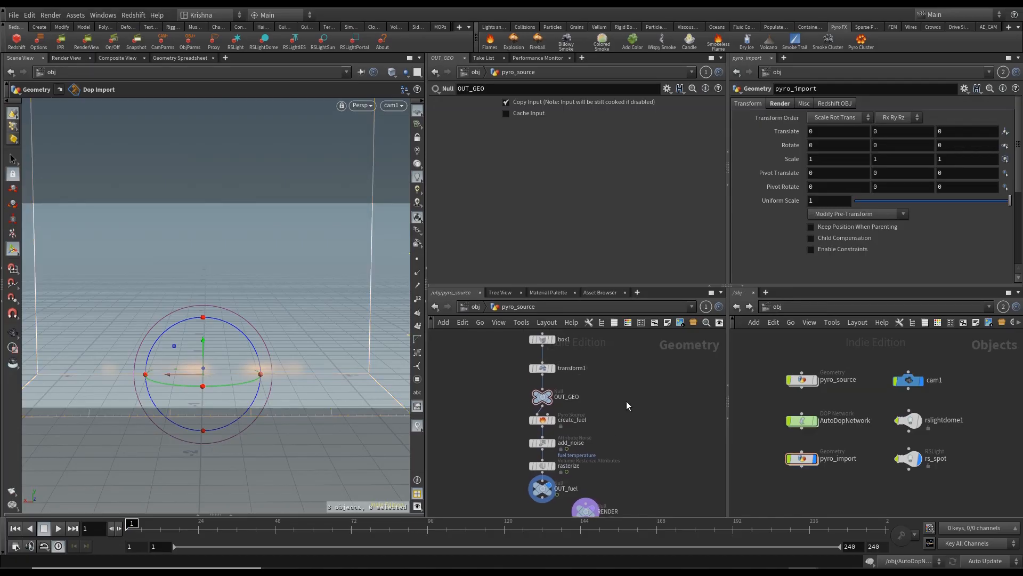
pyautogui.scroll(3, 591, 403)
pyautogui.scroll(-3, 597, 396)
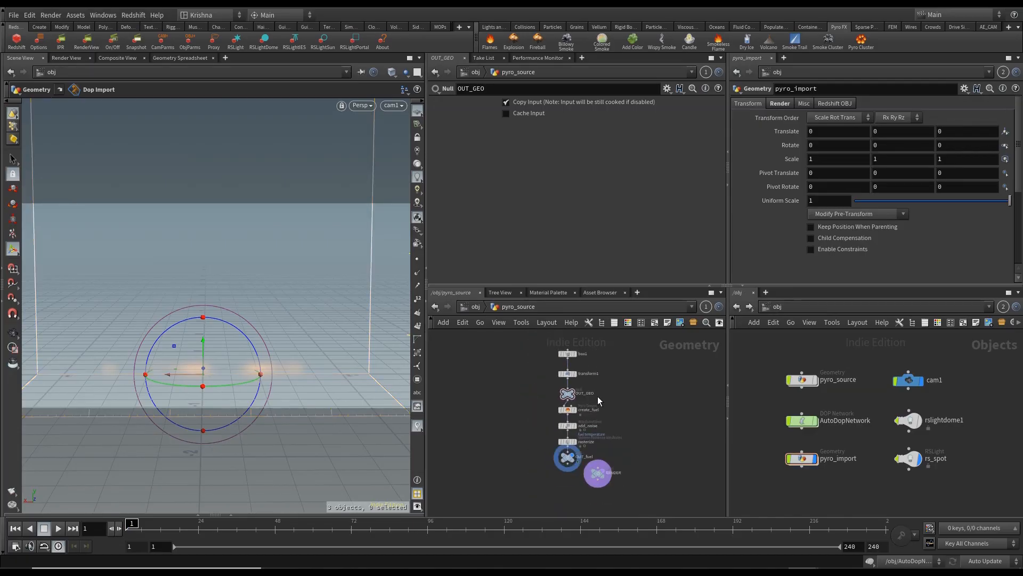
pyautogui.scroll(3, 577, 393)
pyautogui.scroll(-3, 687, 453)
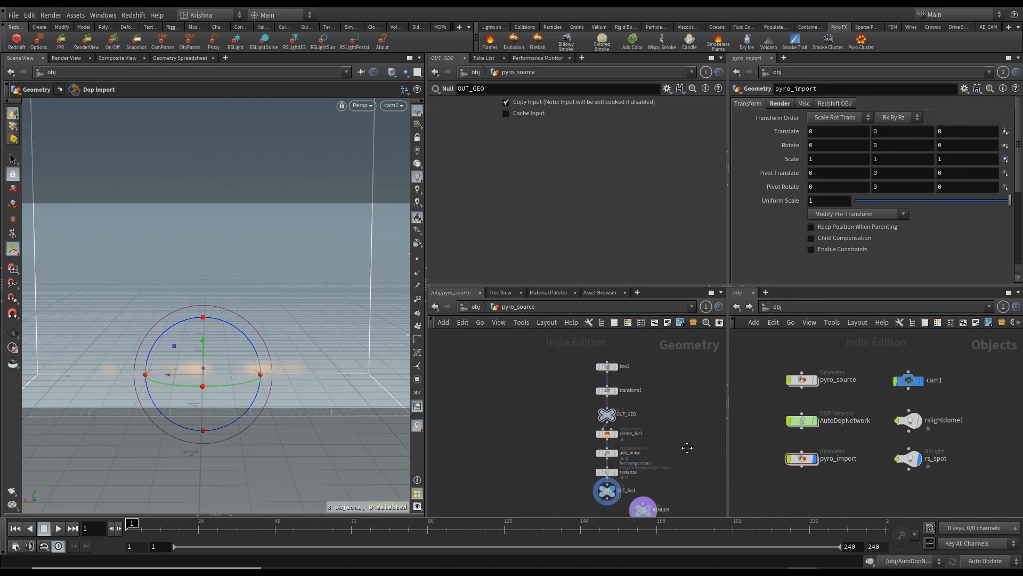
# Step: Move the fuel chain from create_fuel downward, together with OUT_fuel and RENDER, to open a gap below OUT_GEO
pyautogui.moveTo(688, 453); pyautogui.dragTo(625, 378, button='middle')
pyautogui.moveTo(497, 353); pyautogui.dragTo(590, 445)
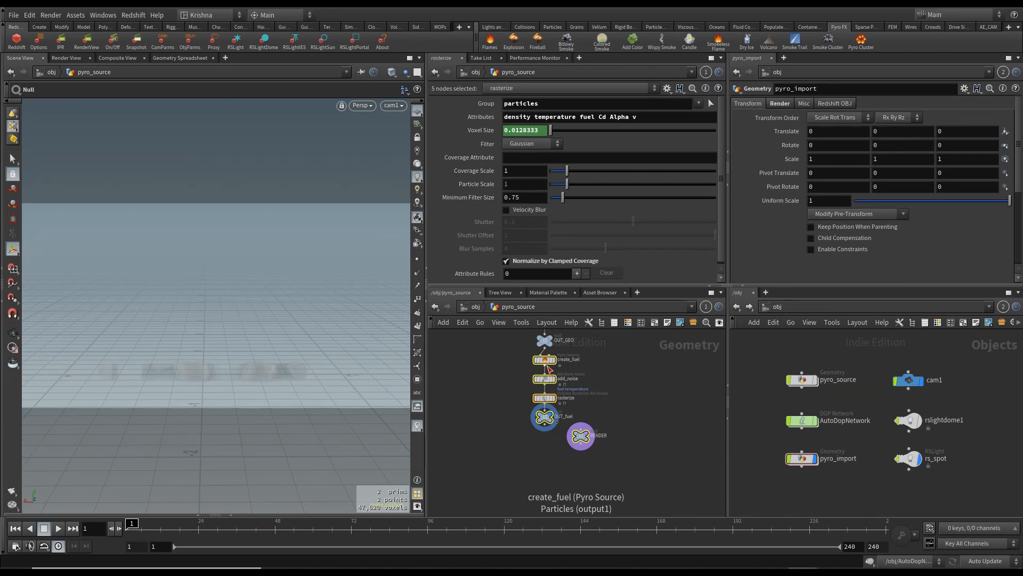
pyautogui.moveTo(545, 358); pyautogui.dragTo(544, 399)
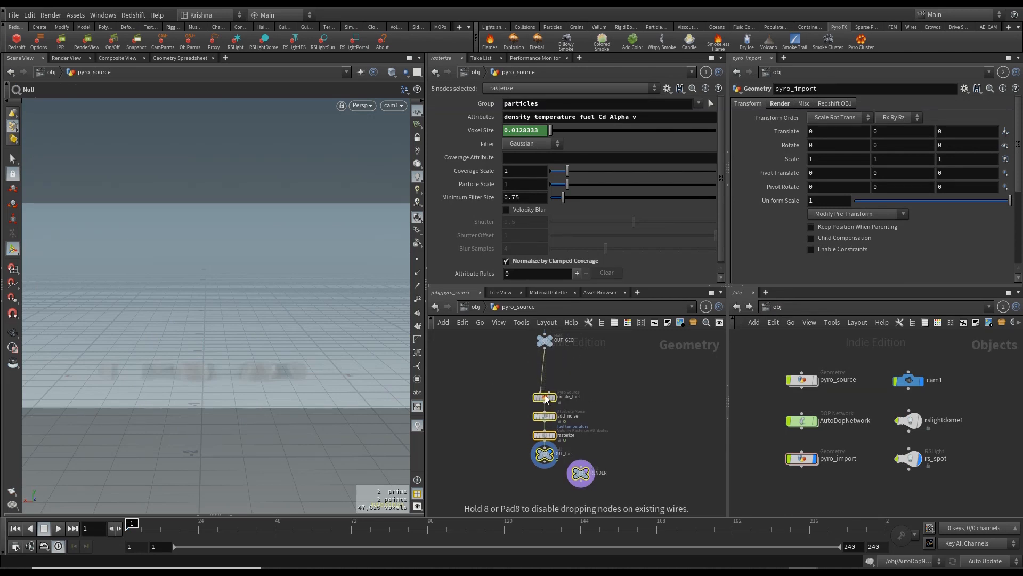
pyautogui.click(565, 354)
# Step: Add an IsoOffset node beside the main chain and connect it to the output of OUT_GEO
pyautogui.scroll(2, 580, 364)
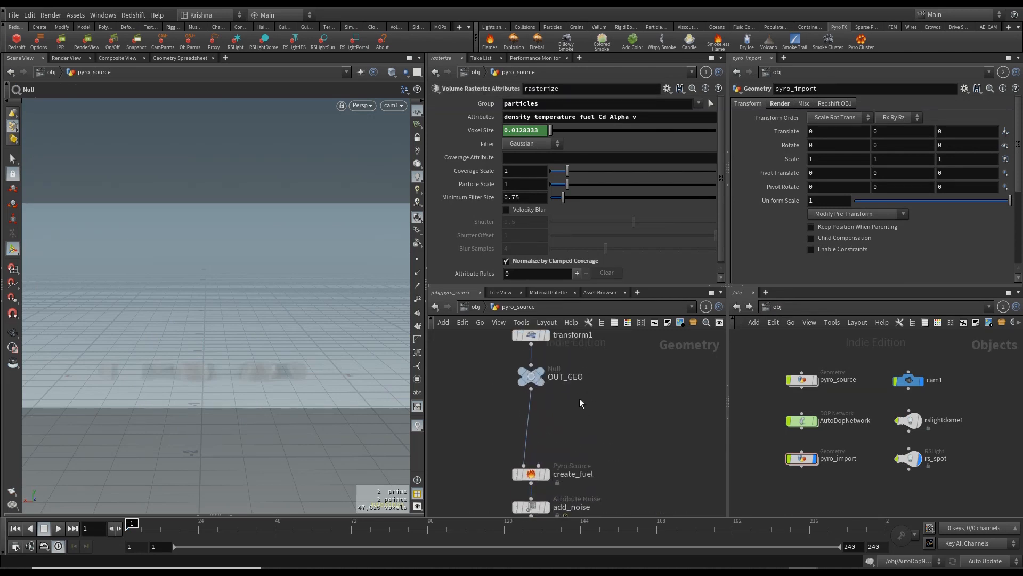
pyautogui.press('Tab')
pyautogui.write('iso o')
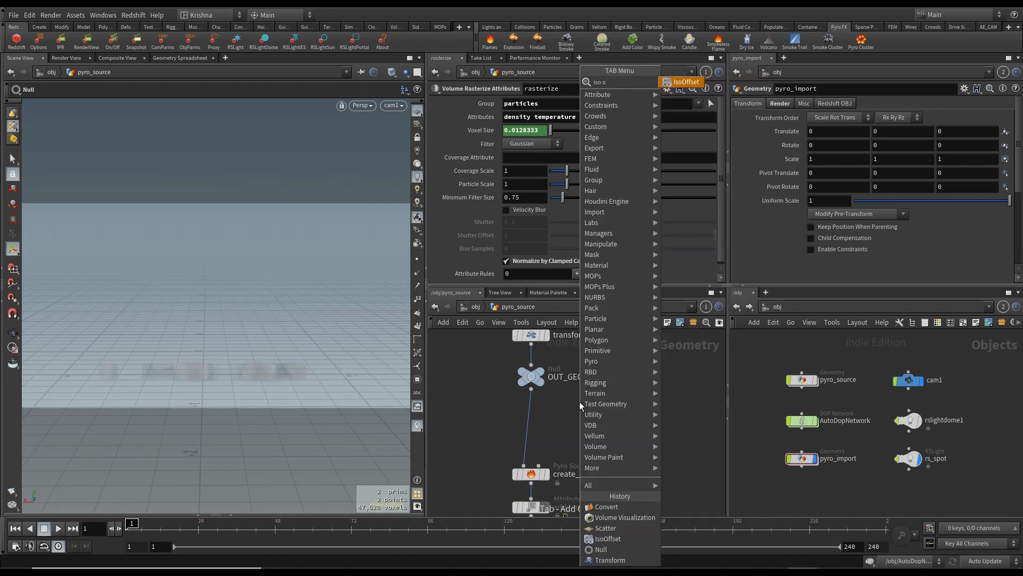
pyautogui.press('Return')
pyautogui.click(585, 421)
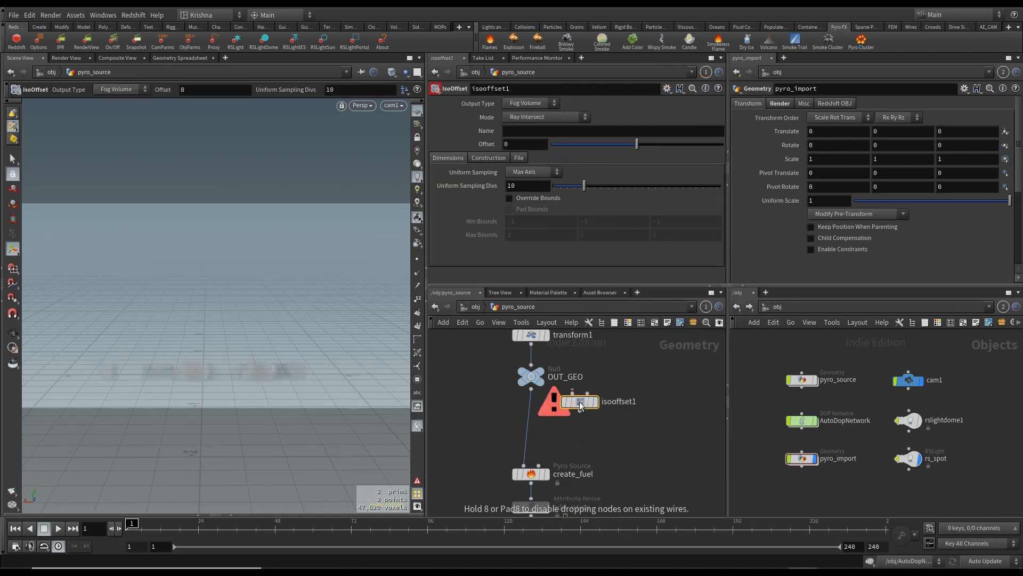
pyautogui.click(578, 408)
pyautogui.click(531, 389)
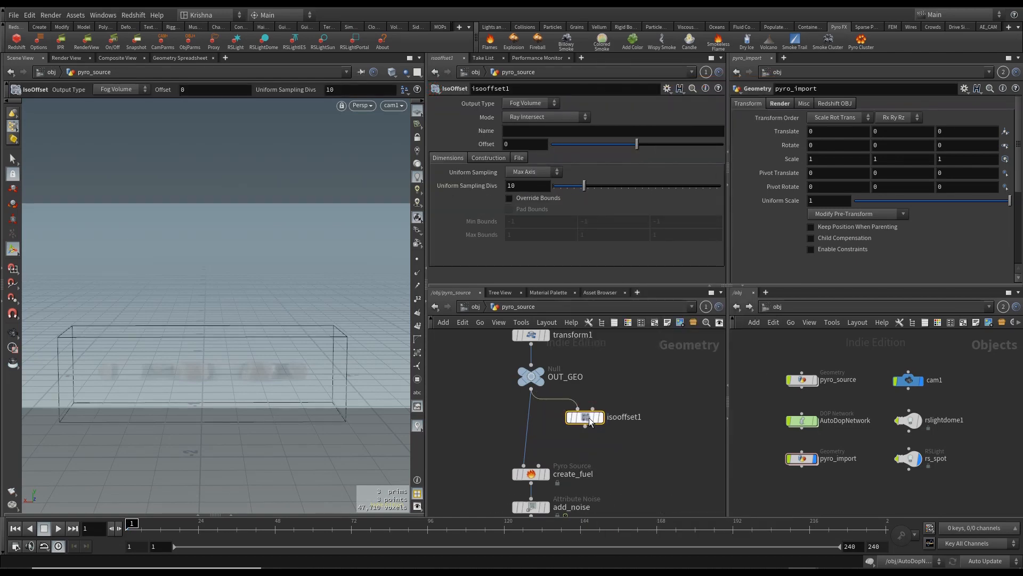
# Step: Display isooffset1 and raise its Uniform Sampling Divs for a finer fog volume
pyautogui.click(602, 417)
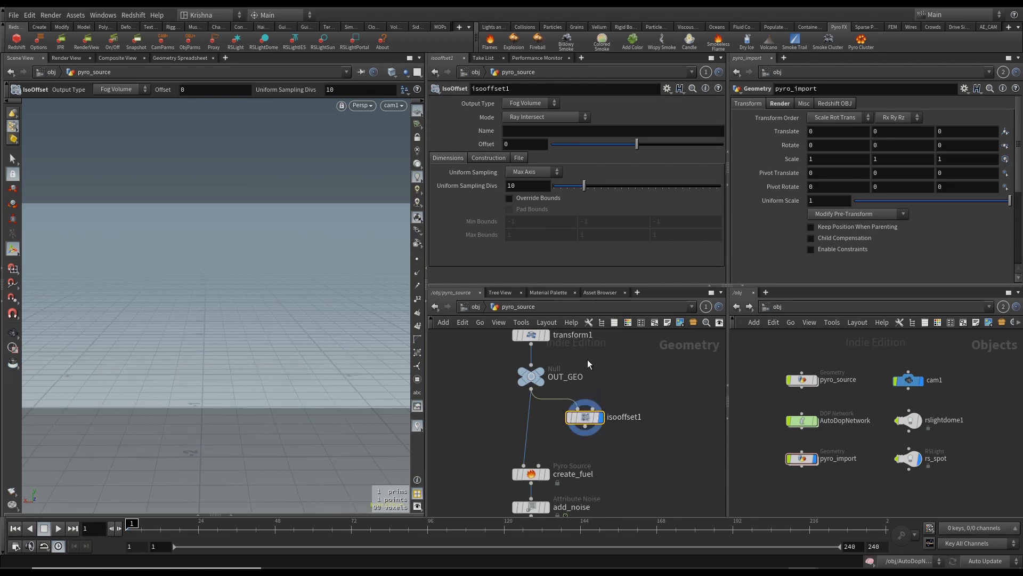
pyautogui.click(532, 187)
pyautogui.write('0')
pyautogui.press('Return')
# Step: Check the Mode options available on the create_fuel node
pyautogui.click(535, 474)
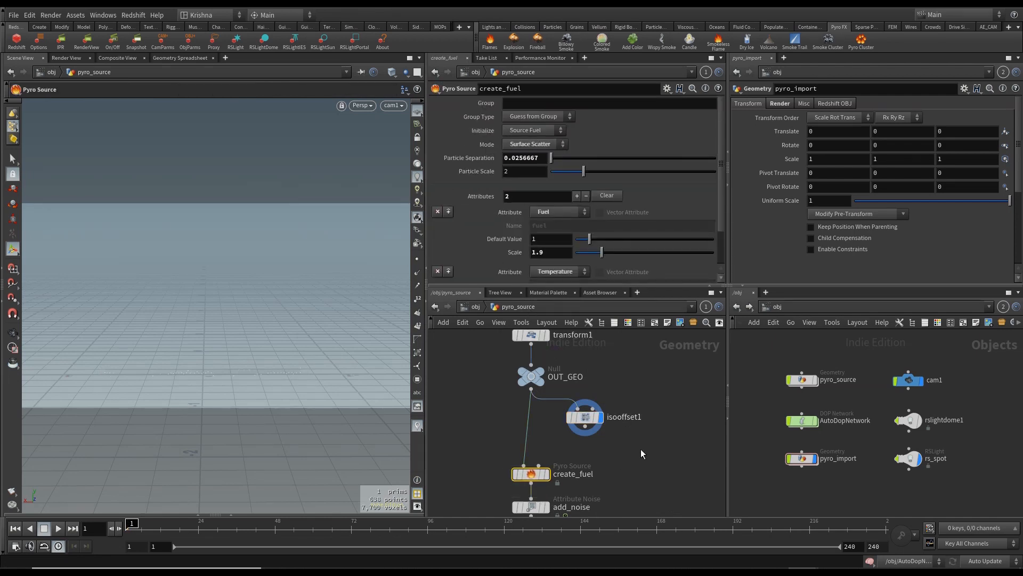
pyautogui.click(529, 145)
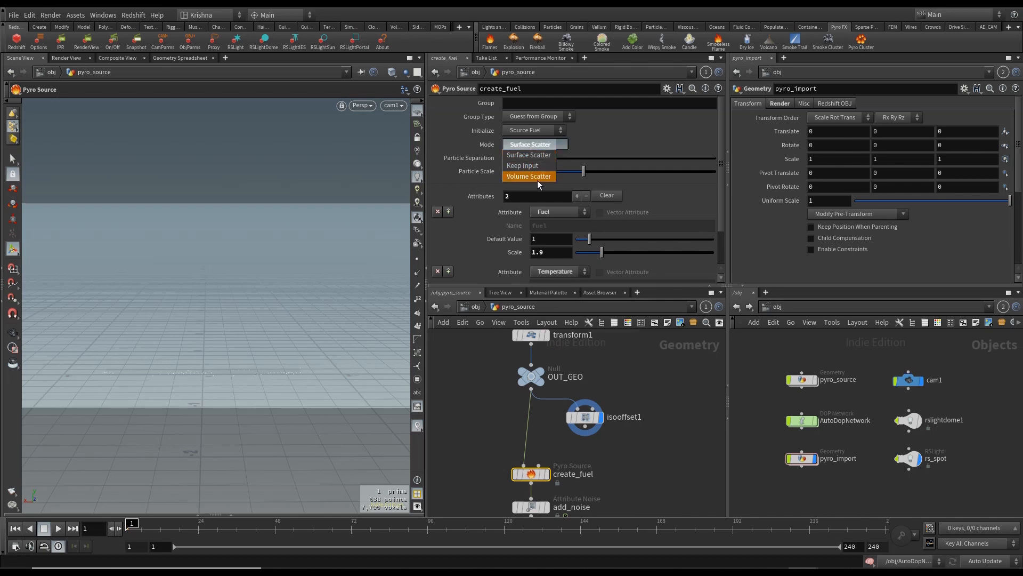
pyautogui.click(629, 447)
# Step: Add a Scatter node below isooffset1, fed by the isooffset1 output
pyautogui.moveTo(637, 449); pyautogui.dragTo(644, 415, button='middle')
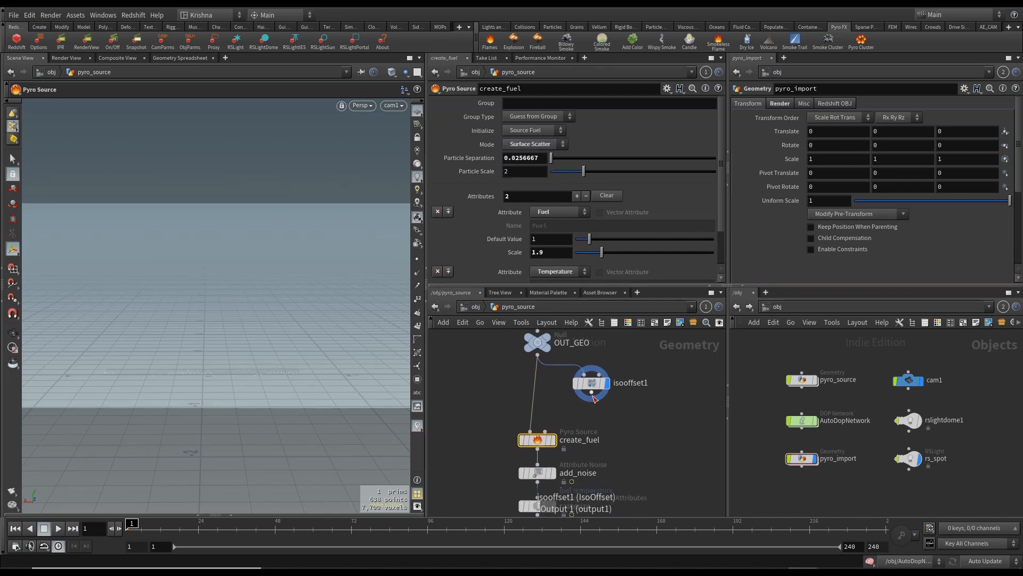
pyautogui.press('Tab')
pyautogui.write('scat')
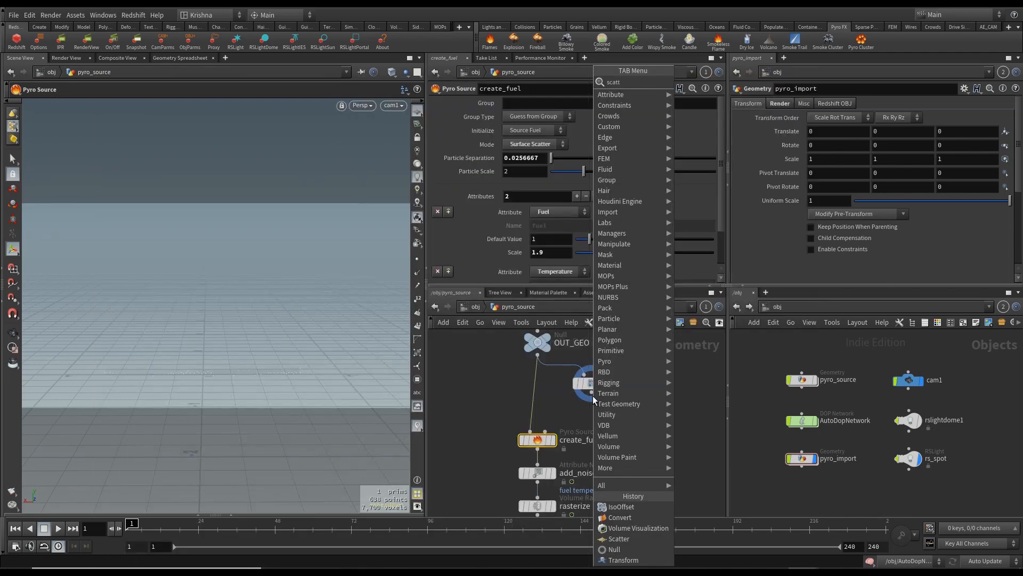
pyautogui.press('Return')
pyautogui.press('Return')
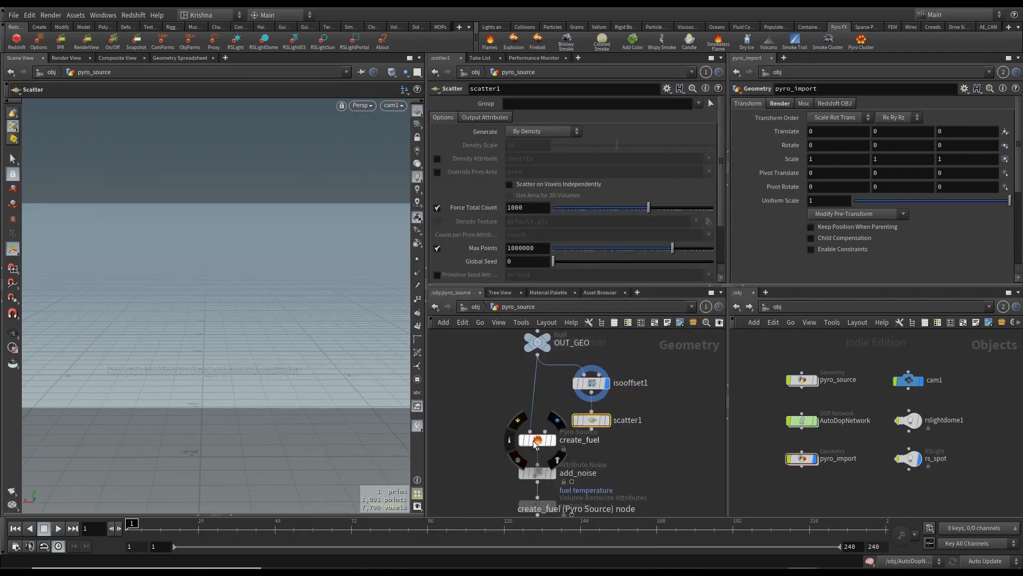
# Step: Review create_fuel's surface and volume scattering modes again for comparison with the separate Scatter node
pyautogui.click(537, 440)
pyautogui.click(533, 145)
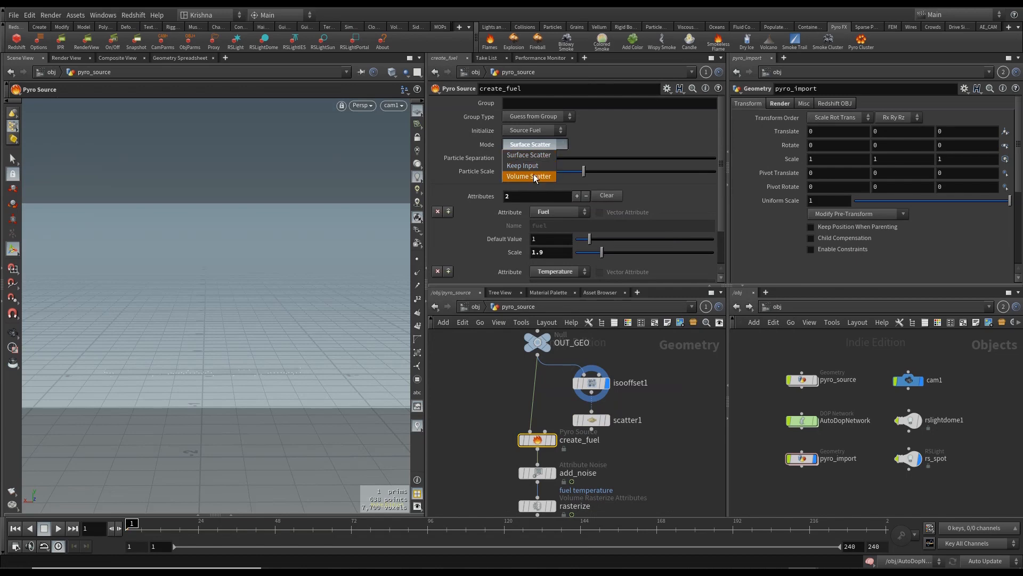
pyautogui.click(647, 454)
# Step: Display scatter1 to review its settings, and feed it into create_fuel in place of OUT_GEO with create_fuel displayed
pyautogui.click(606, 420)
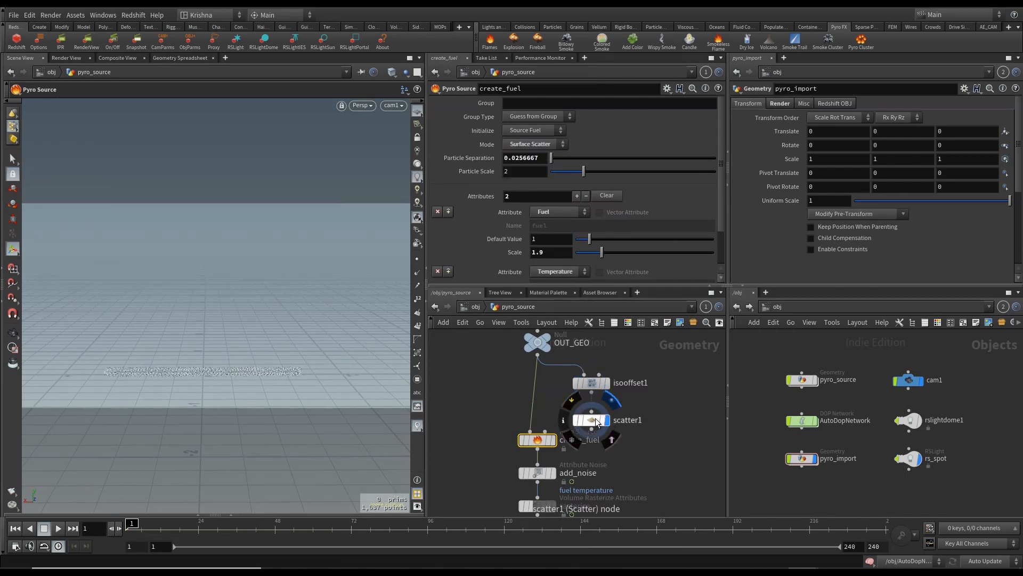
pyautogui.click(596, 418)
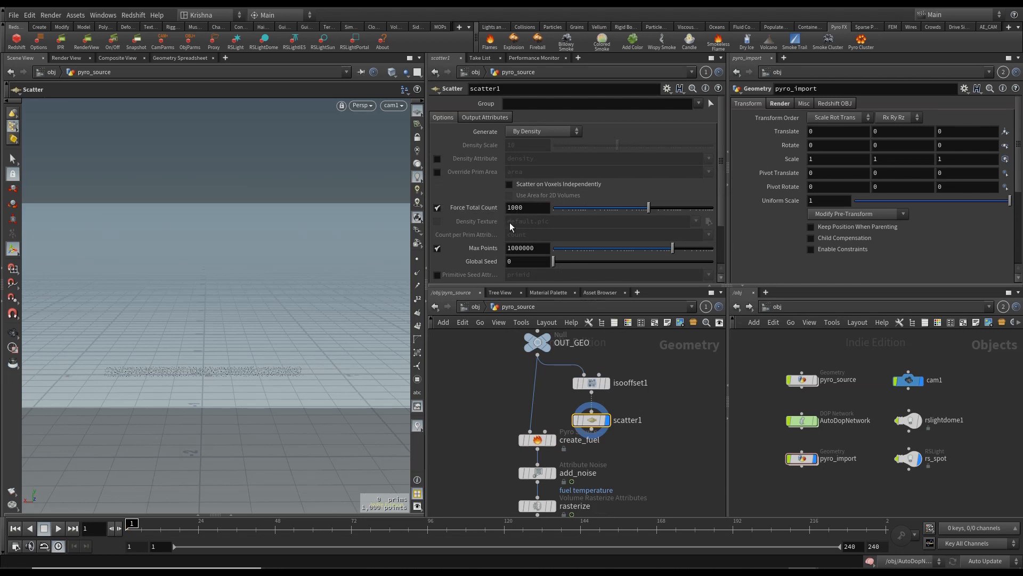
pyautogui.scroll(-3, 516, 213)
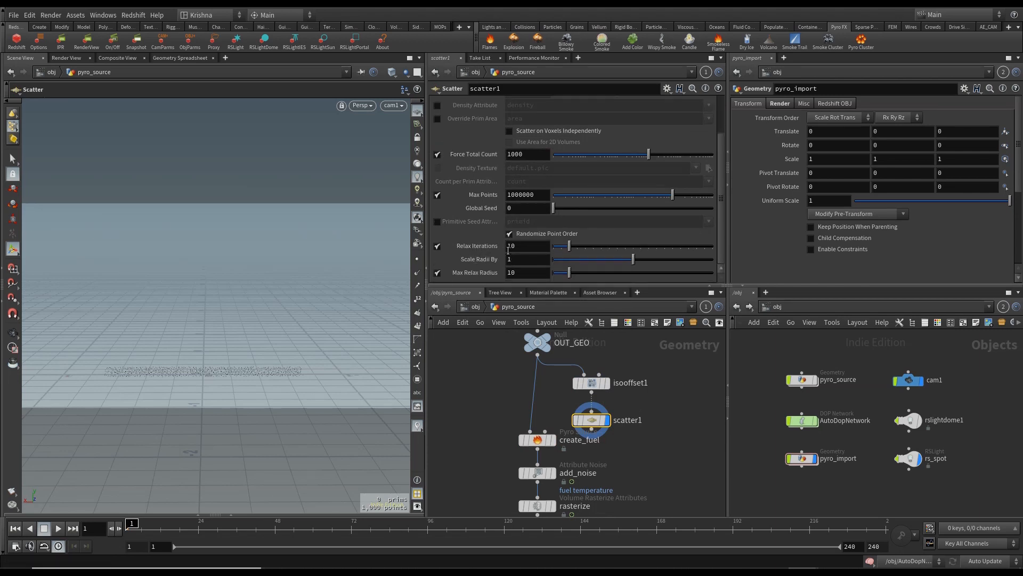
pyautogui.click(592, 431)
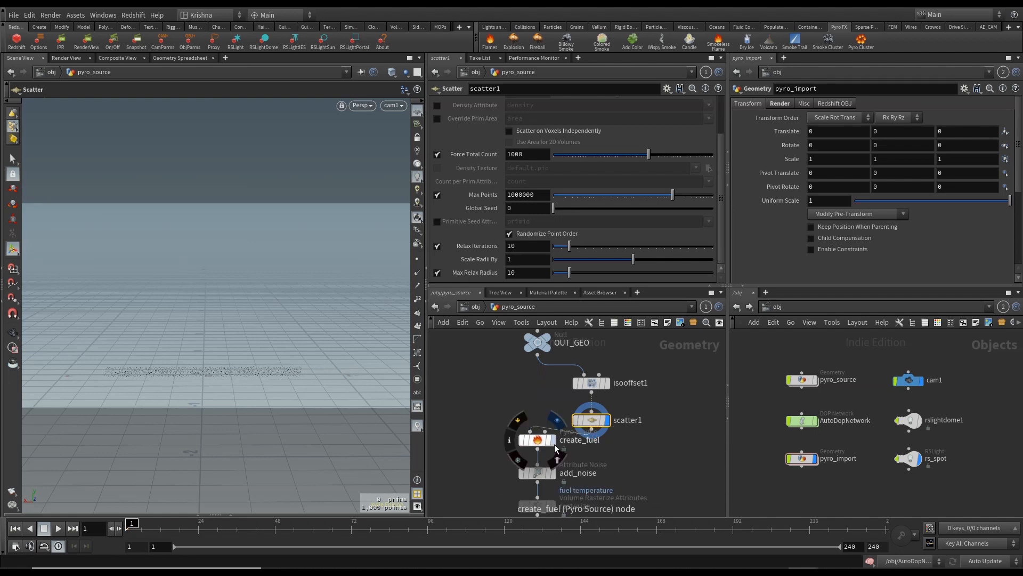
pyautogui.click(536, 443)
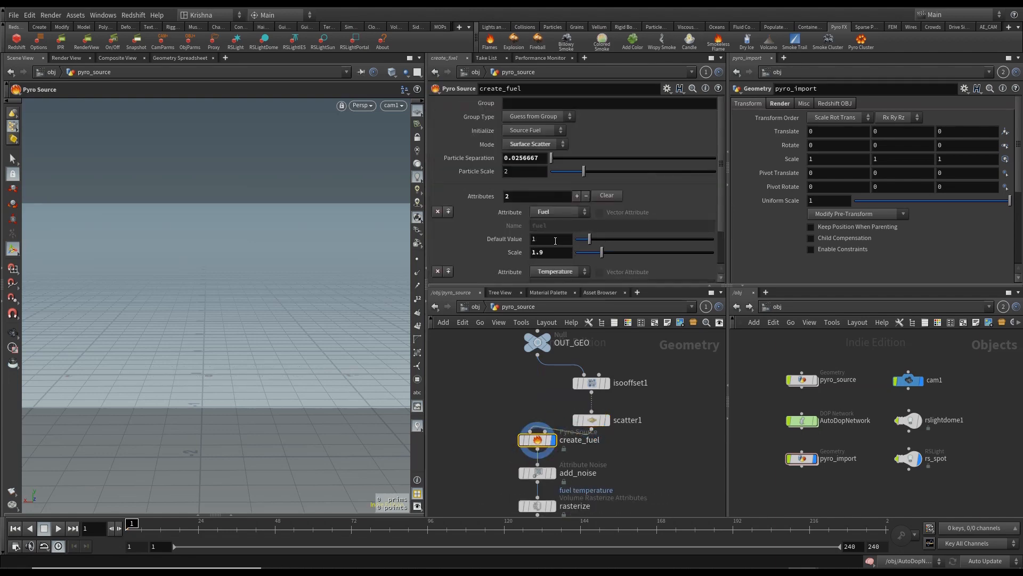
# Step: Set create_fuel's Mode to Keep Input and its Particle Separation to 0.011
pyautogui.moveTo(513, 157); pyautogui.dragTo(539, 158)
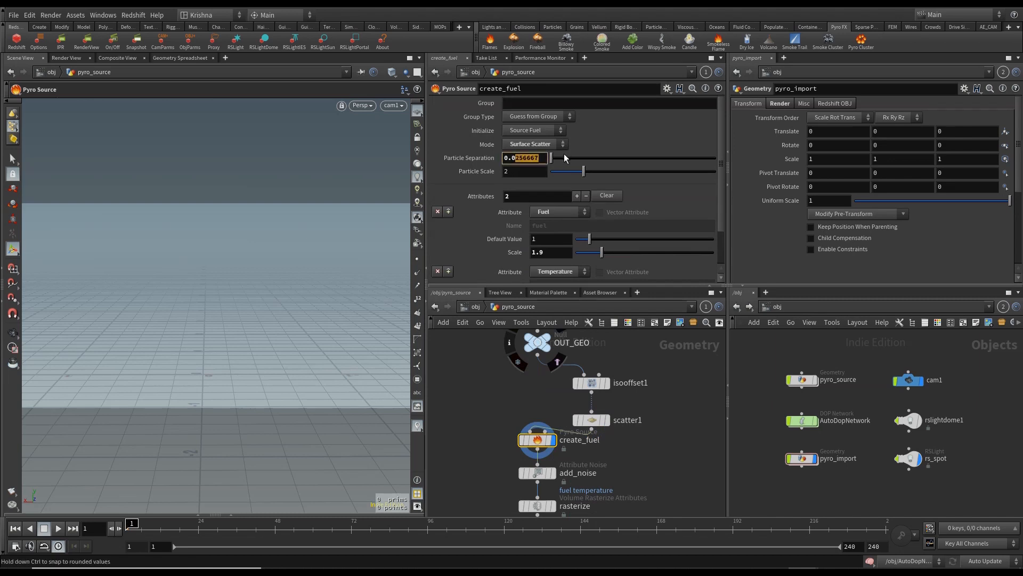
pyautogui.click(527, 143)
pyautogui.click(531, 166)
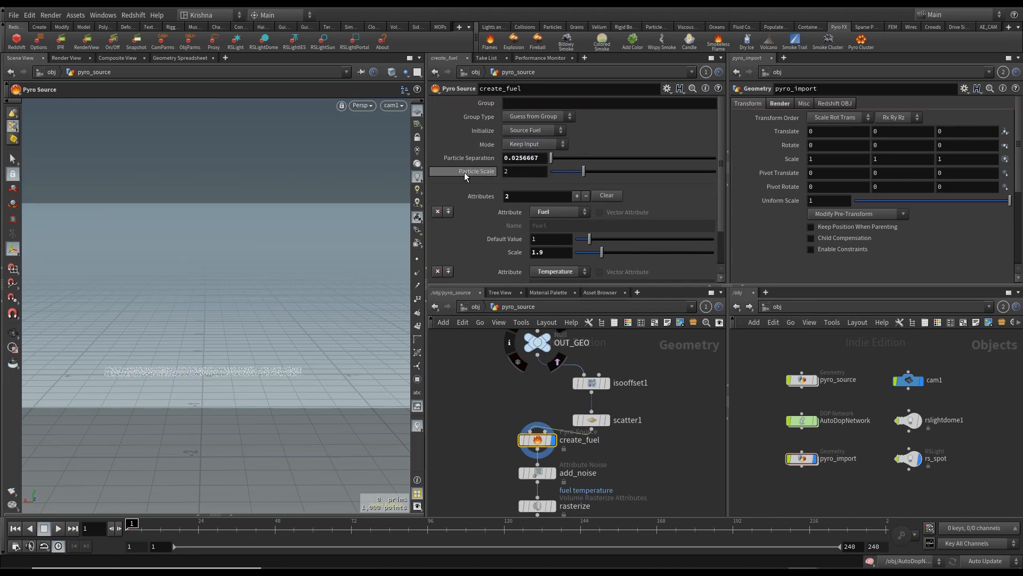
pyautogui.moveTo(512, 160); pyautogui.dragTo(559, 160)
pyautogui.write('011')
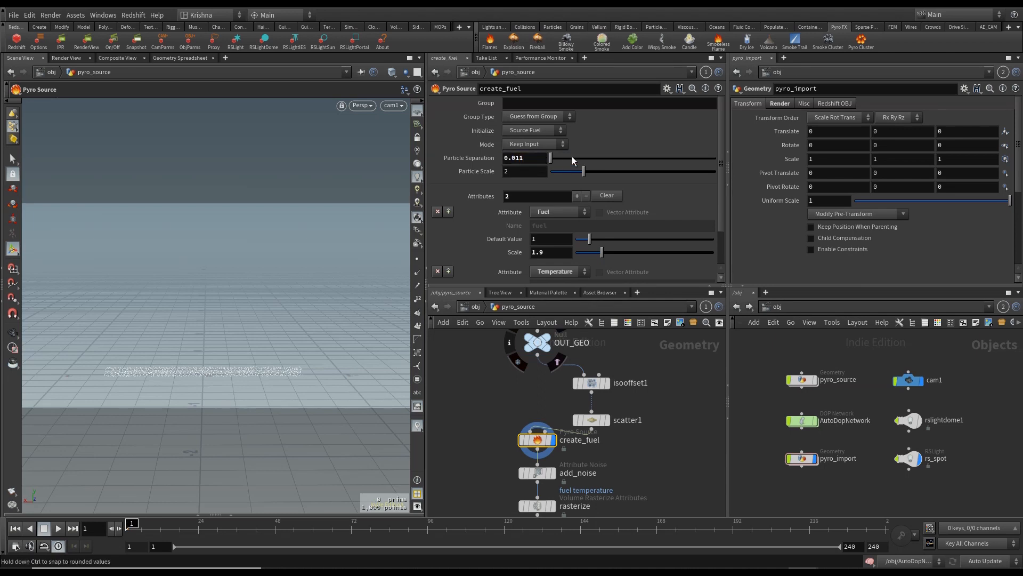
# Step: Set the Scale of both the Fuel and Temperature attributes on create_fuel to 1
pyautogui.scroll(-3, 504, 248)
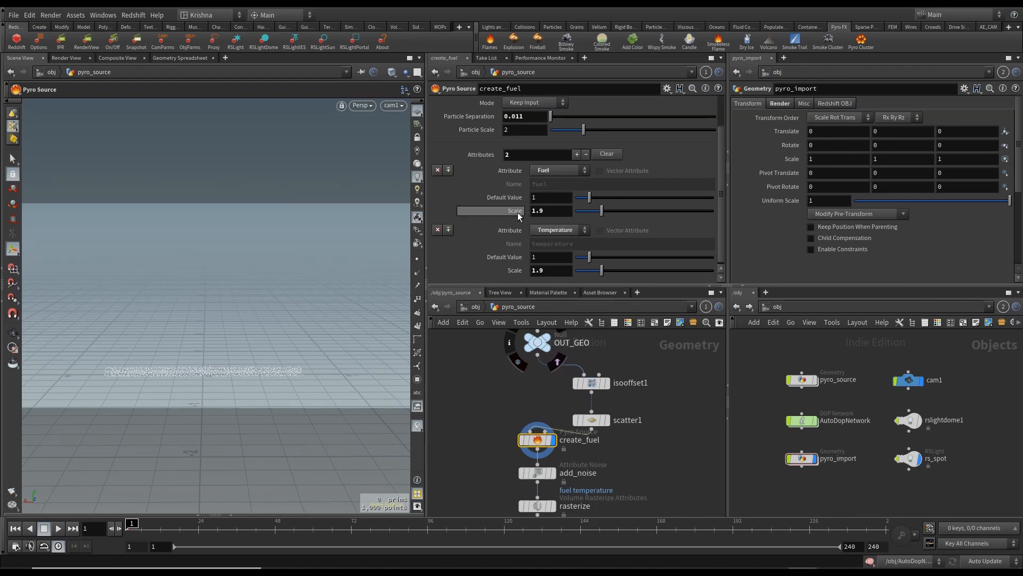
pyautogui.click(552, 212)
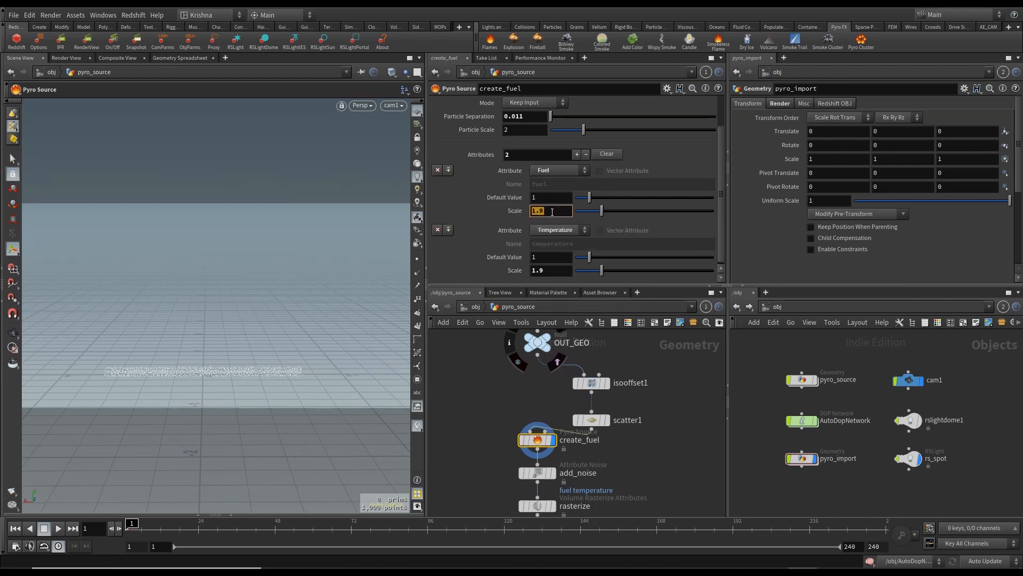
pyautogui.write('1')
pyautogui.press('Return')
pyautogui.click(547, 271)
pyautogui.write('1')
pyautogui.press('Return')
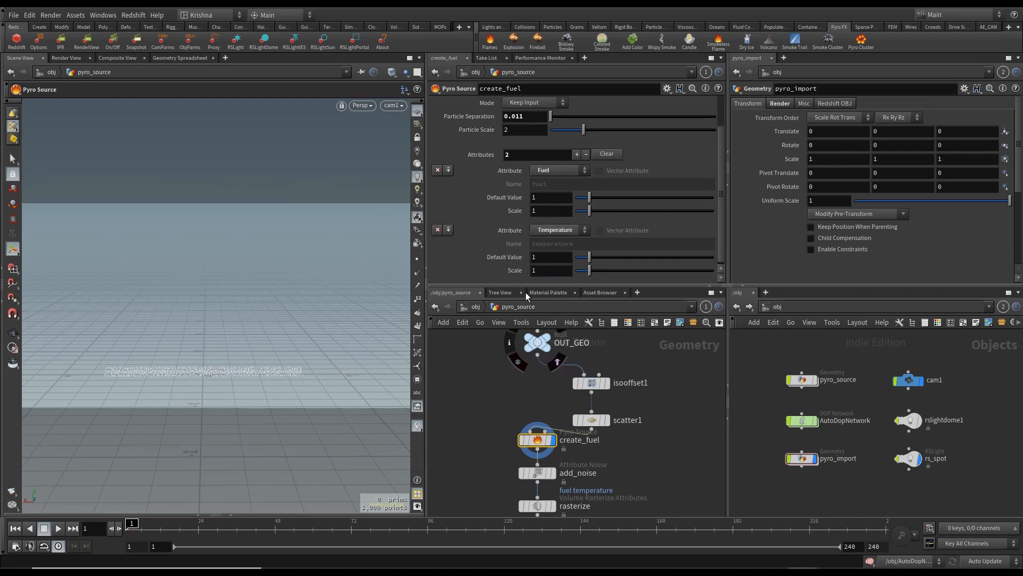
# Step: Open the contents of AutoDopNetwork in the second network view
pyautogui.doubleClick(803, 421)
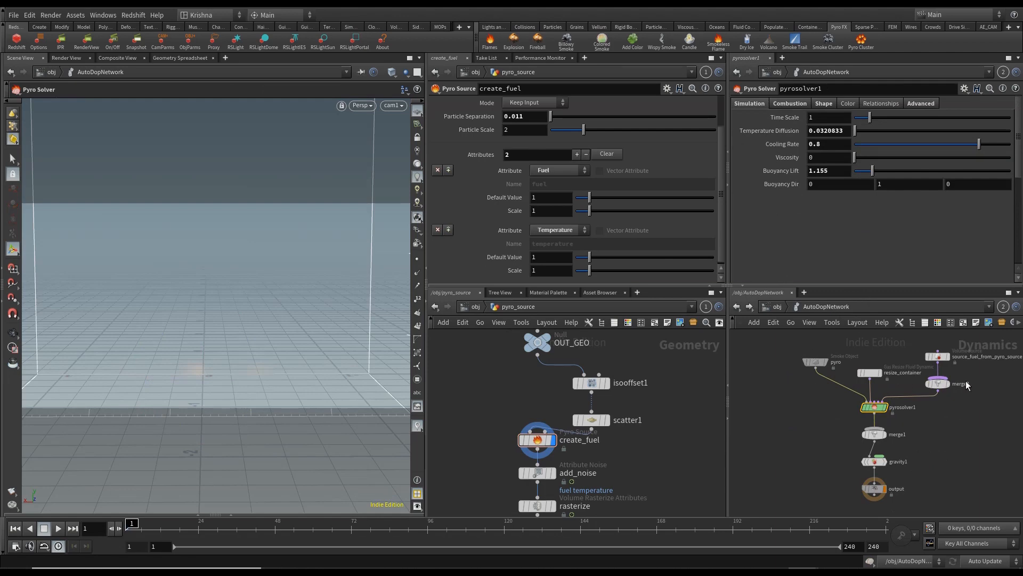
pyautogui.moveTo(634, 453); pyautogui.dragTo(635, 406, button='middle')
pyautogui.click(512, 395)
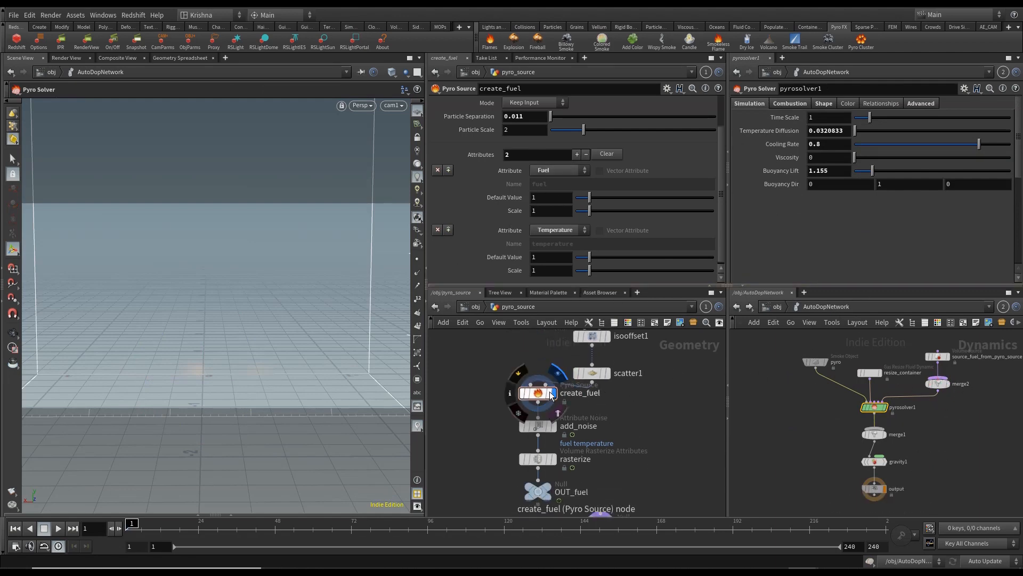
# Step: Display the add_noise node in pyro_source and set its Mode to Multiplicative
pyautogui.moveTo(483, 425); pyautogui.dragTo(602, 430)
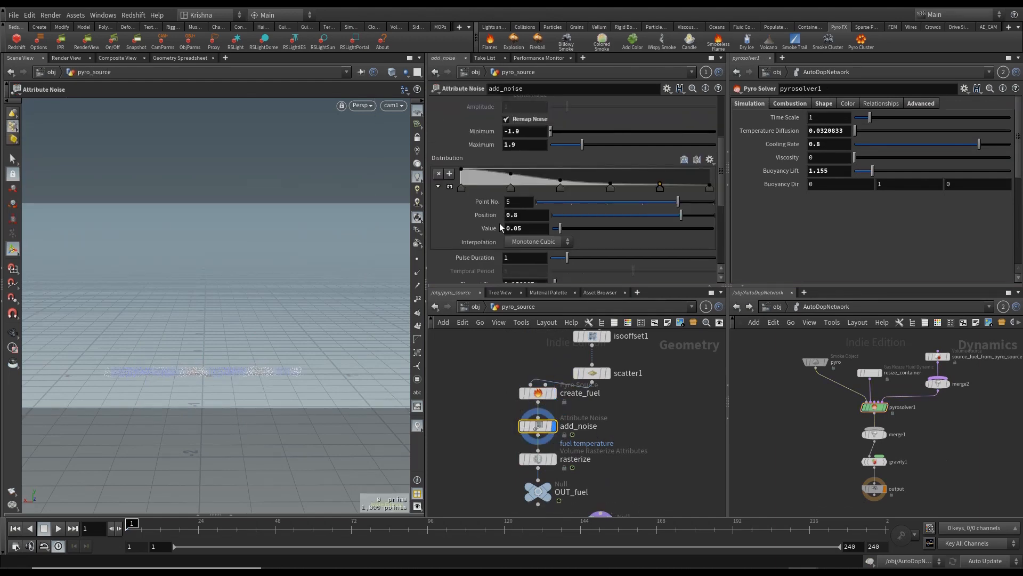
pyautogui.scroll(5, 469, 133)
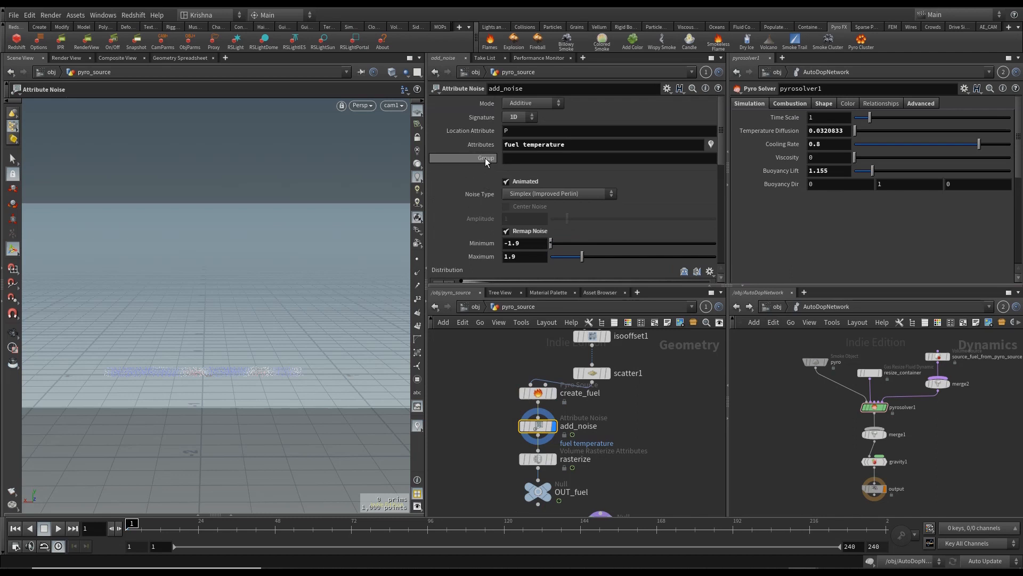
pyautogui.click(532, 104)
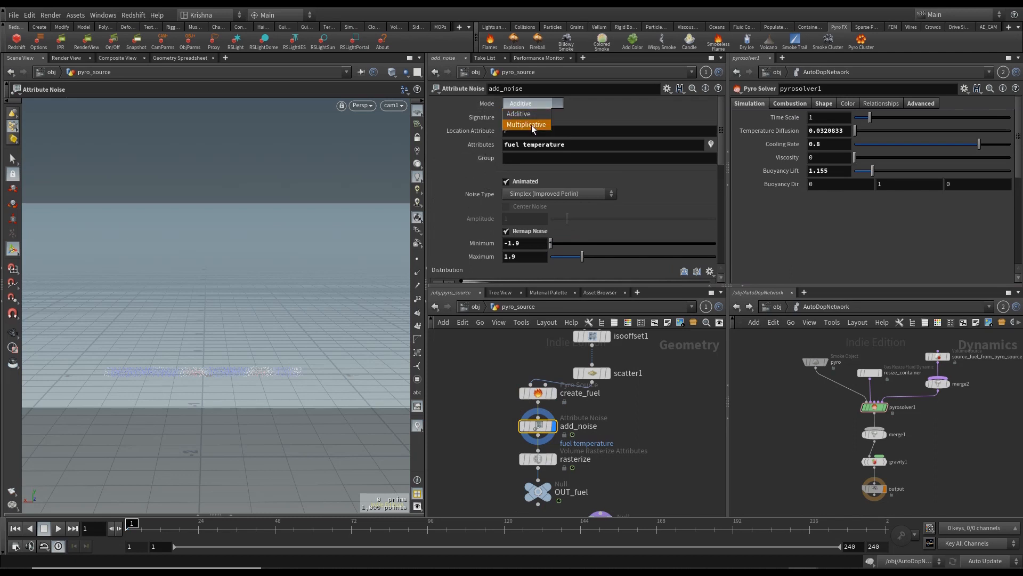
pyautogui.click(532, 125)
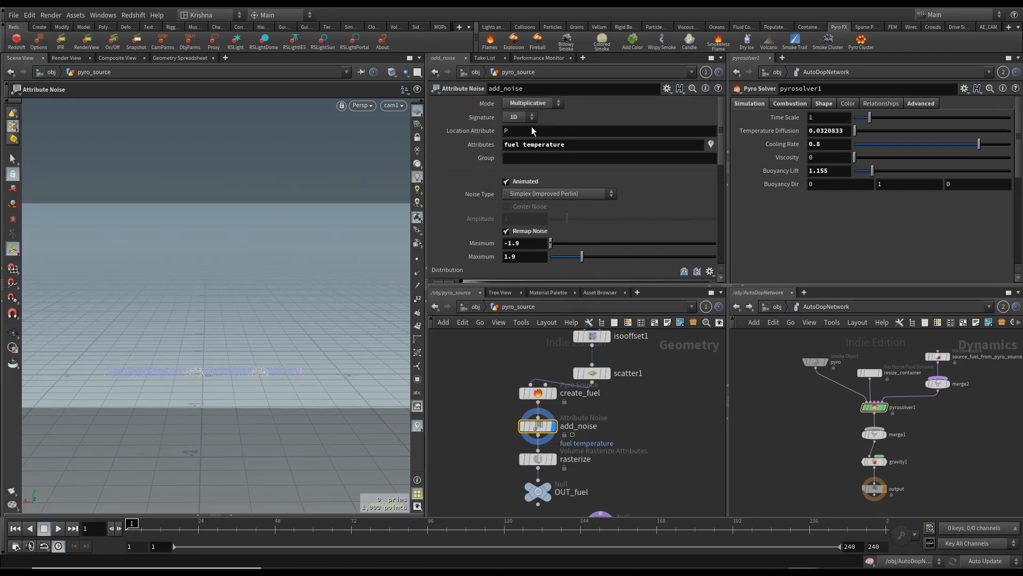
# Step: Compare the viewport results of OUT_fuel and add_noise by switching between the two nodes
pyautogui.click(552, 490)
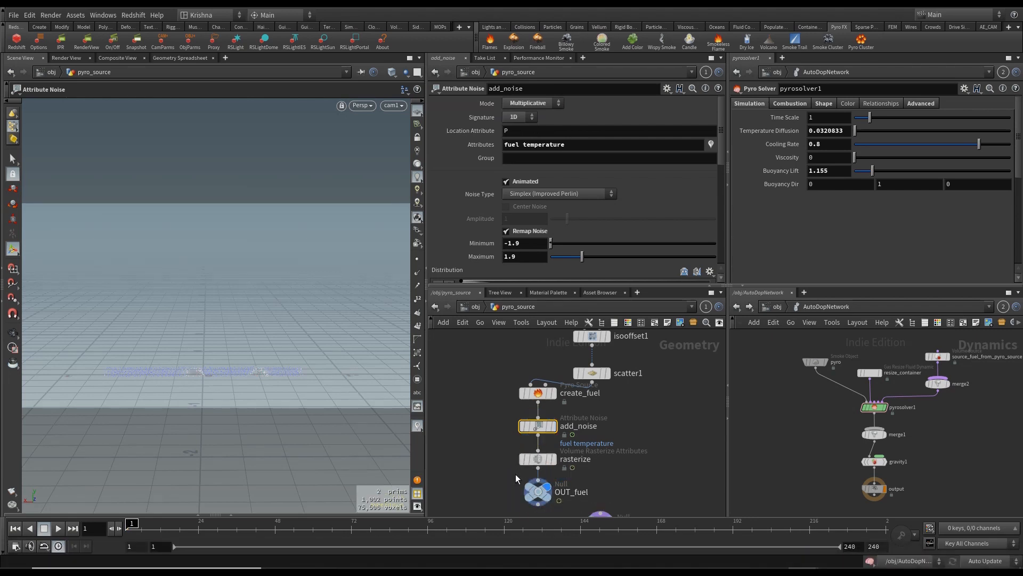
pyautogui.click(537, 491)
pyautogui.click(538, 426)
pyautogui.click(537, 491)
pyautogui.click(538, 425)
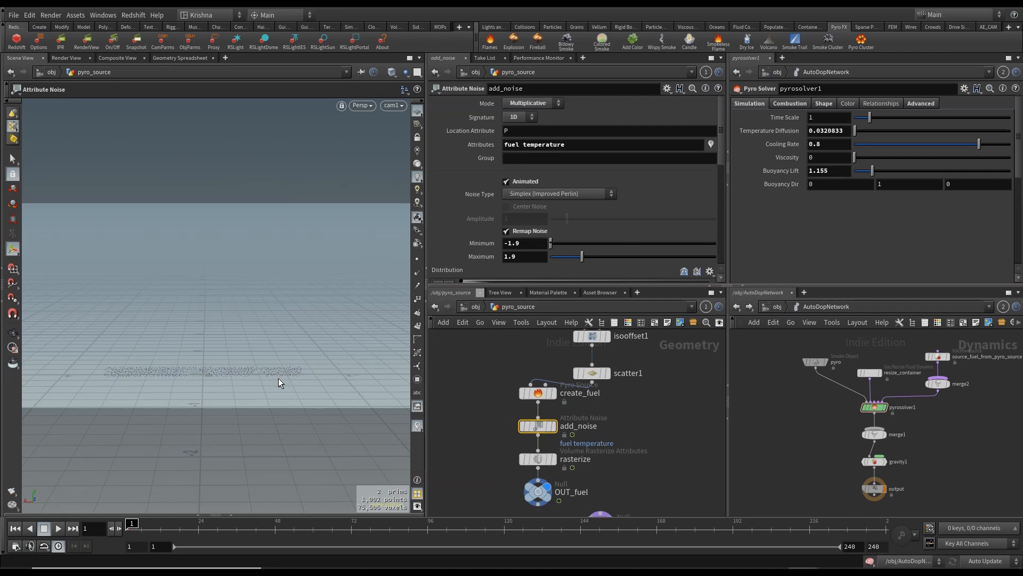
# Step: Set the viewport background color scheme to Dark in the display options
pyautogui.press('d')
pyautogui.click(230, 243)
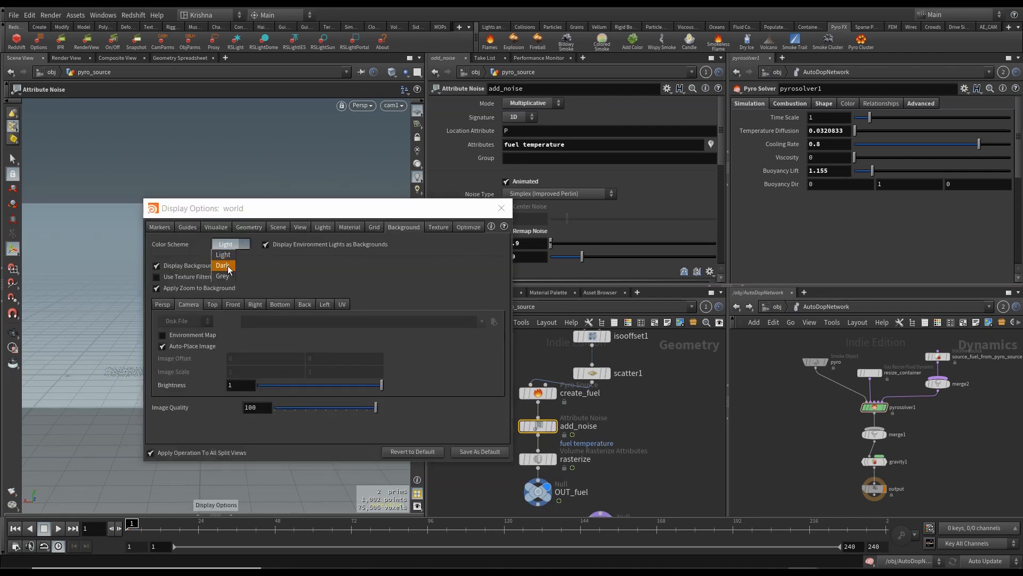
pyautogui.click(229, 264)
pyautogui.click(502, 208)
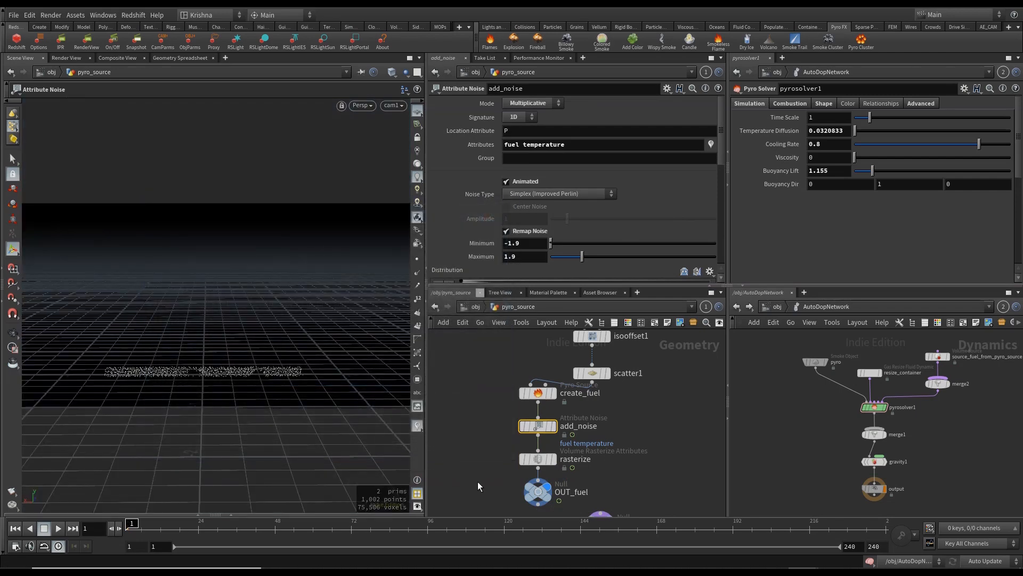
# Step: Display the rasterize node's result, then open pyro_source in the second network view and show the add_noise parameters there
pyautogui.click(538, 491)
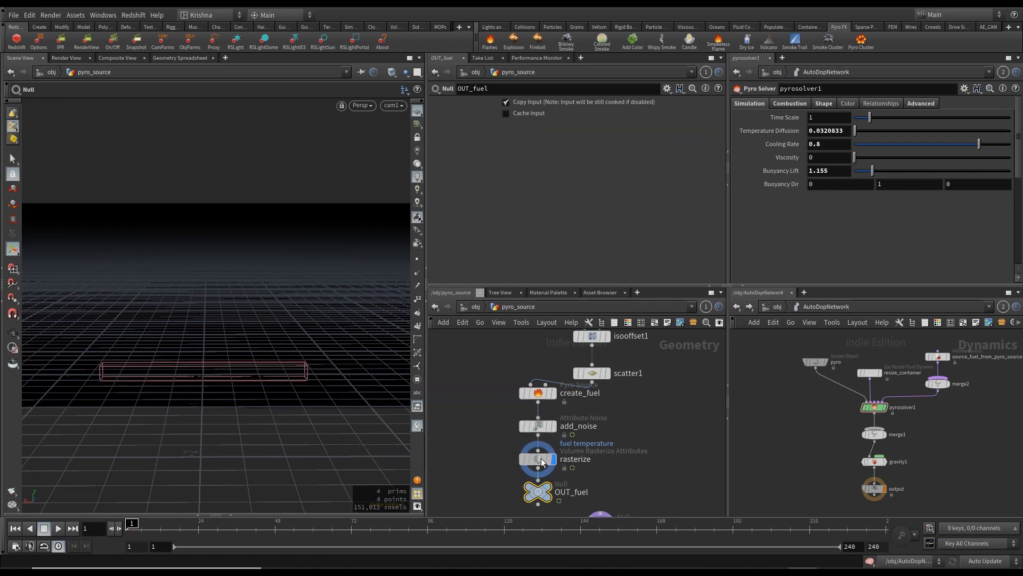
pyautogui.click(543, 462)
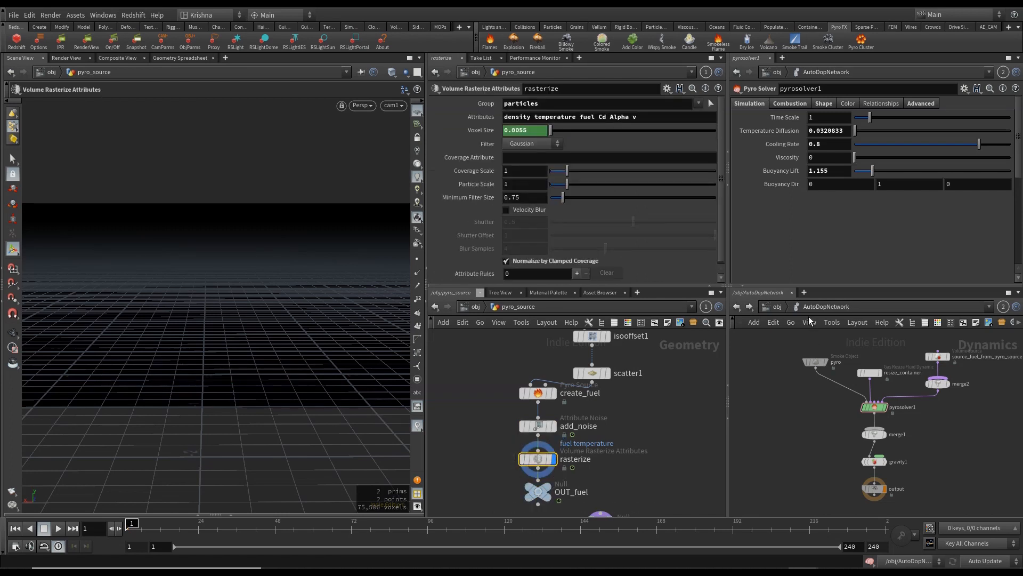
pyautogui.click(773, 307)
pyautogui.doubleClick(796, 378)
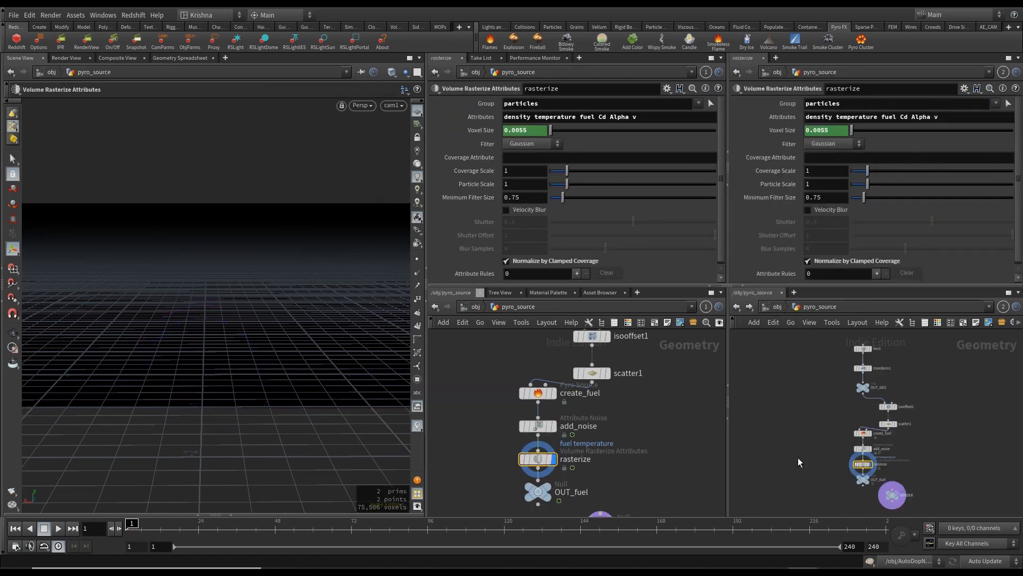
pyautogui.scroll(3, 835, 453)
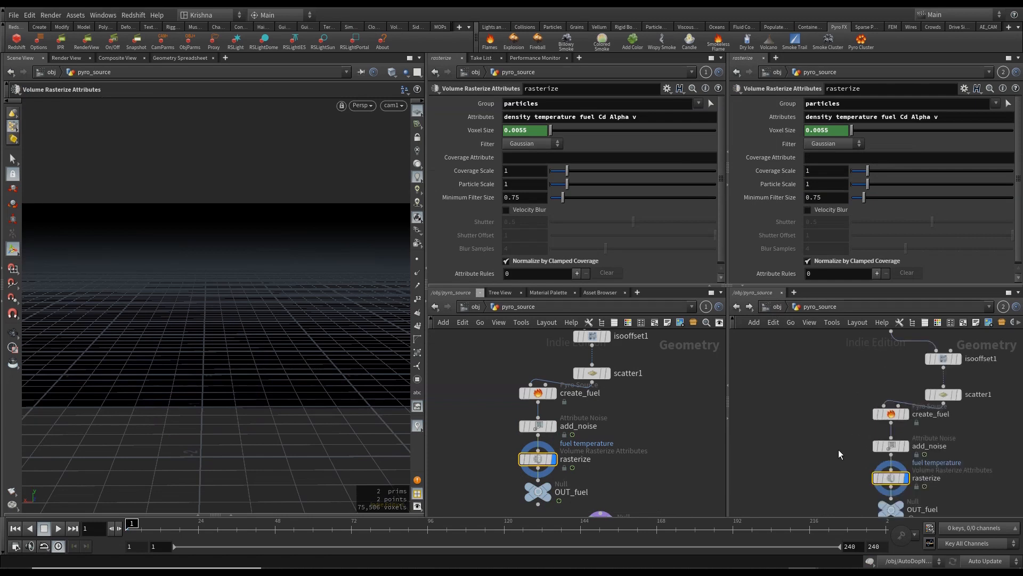
pyautogui.click(890, 445)
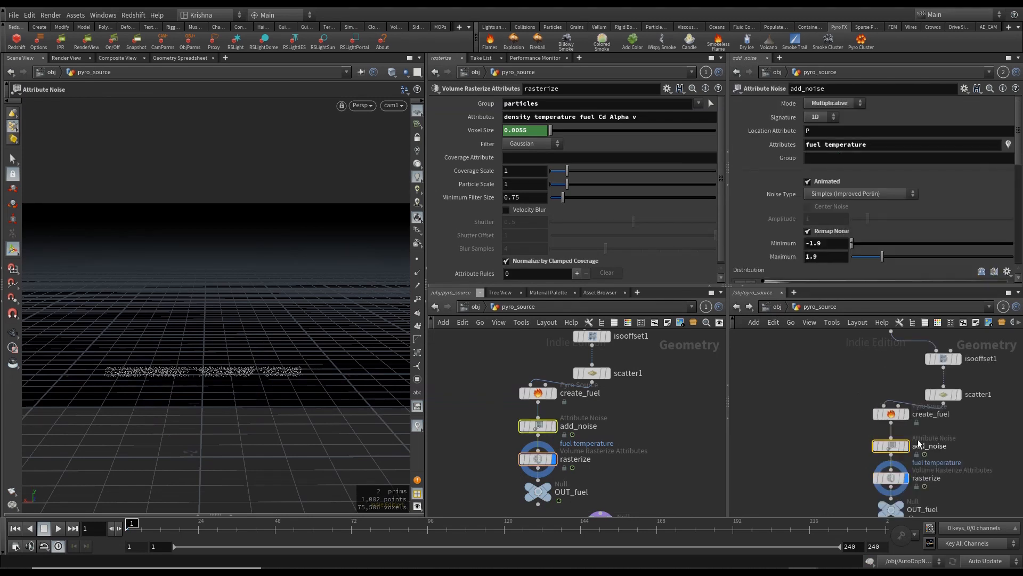
# Step: Make OUT_fuel the displayed node and try pinning the scene view while add_noise is selected
pyautogui.click(538, 459)
pyautogui.moveTo(539, 496); pyautogui.dragTo(544, 495)
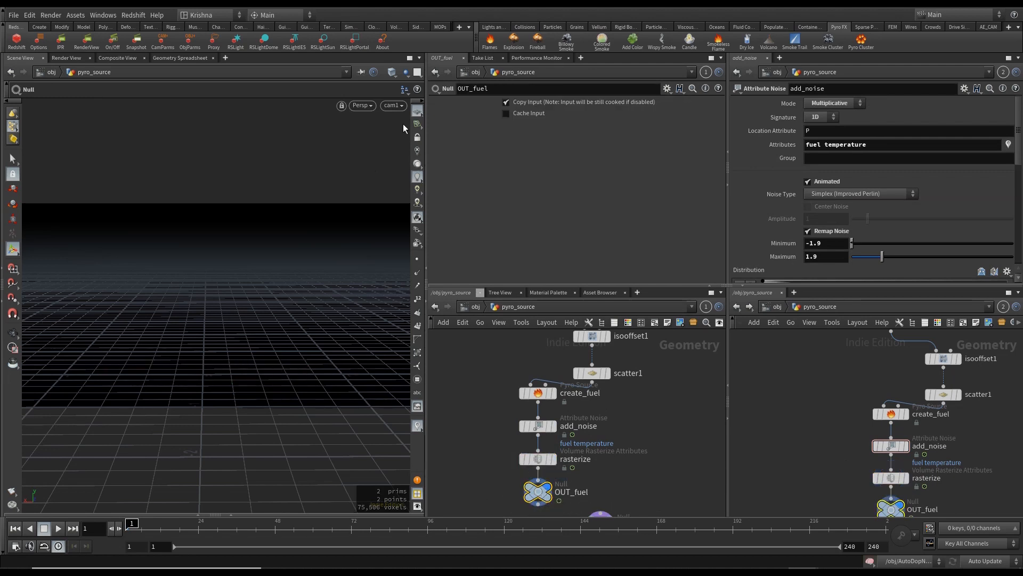
pyautogui.click(361, 72)
pyautogui.click(890, 446)
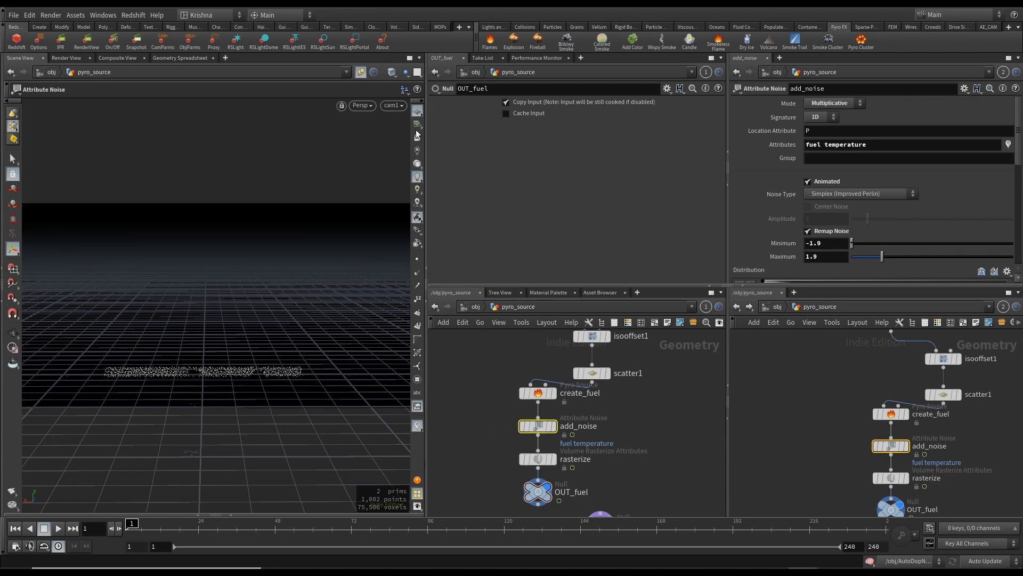
pyautogui.click(362, 73)
# Step: Try the Additive mode on the add_noise node and check the effect on OUT_fuel
pyautogui.click(528, 425)
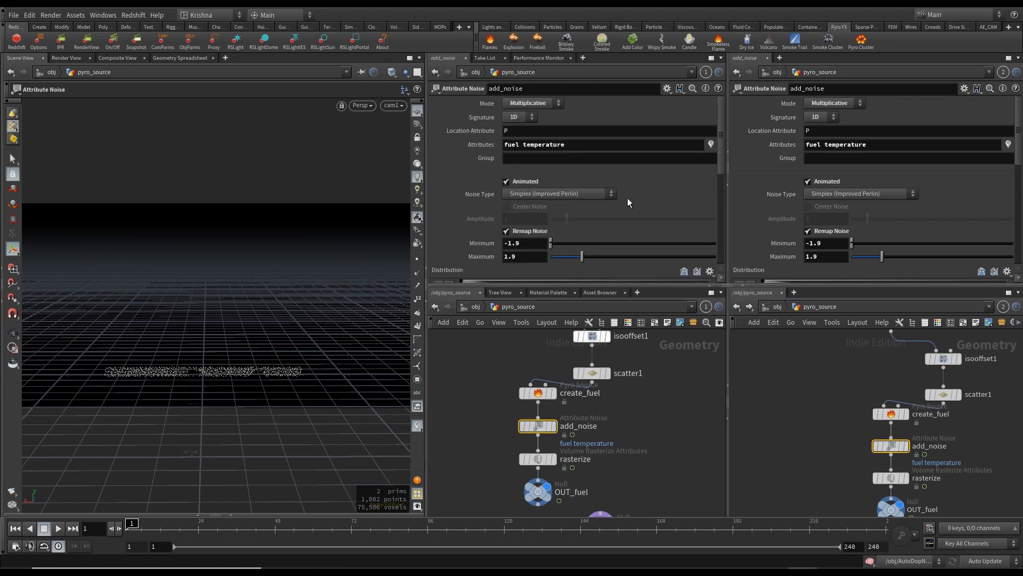
pyautogui.click(536, 103)
pyautogui.click(518, 114)
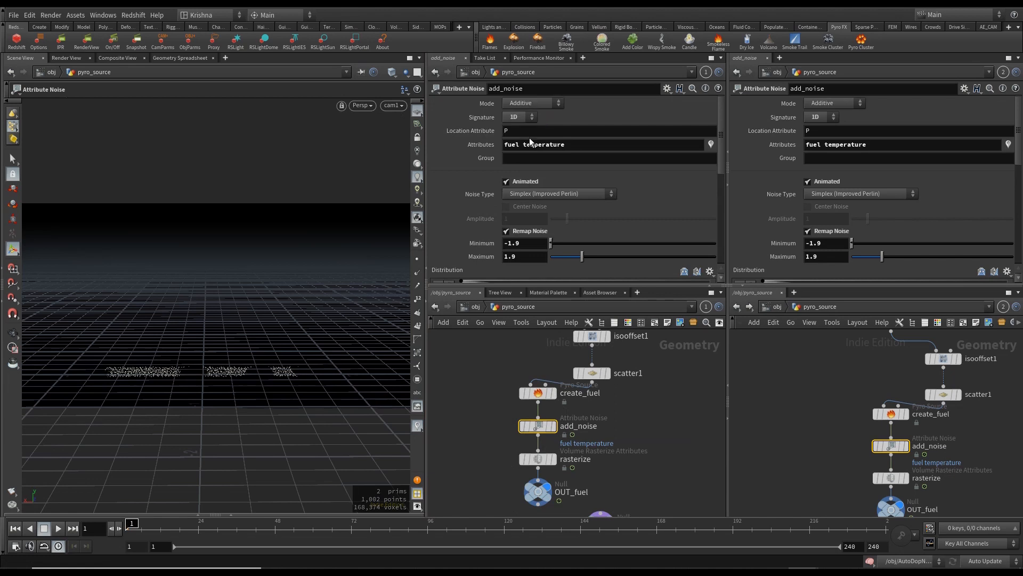
pyautogui.click(537, 494)
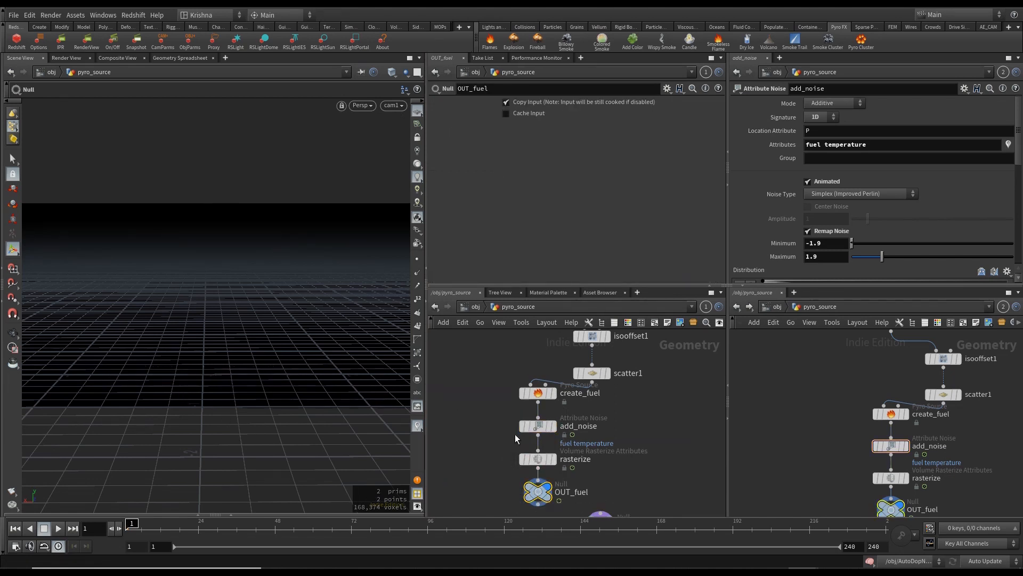
# Step: Try a Particle Separation of 0.05 on create_fuel and view the resulting volume at OUT_fuel
pyautogui.click(537, 393)
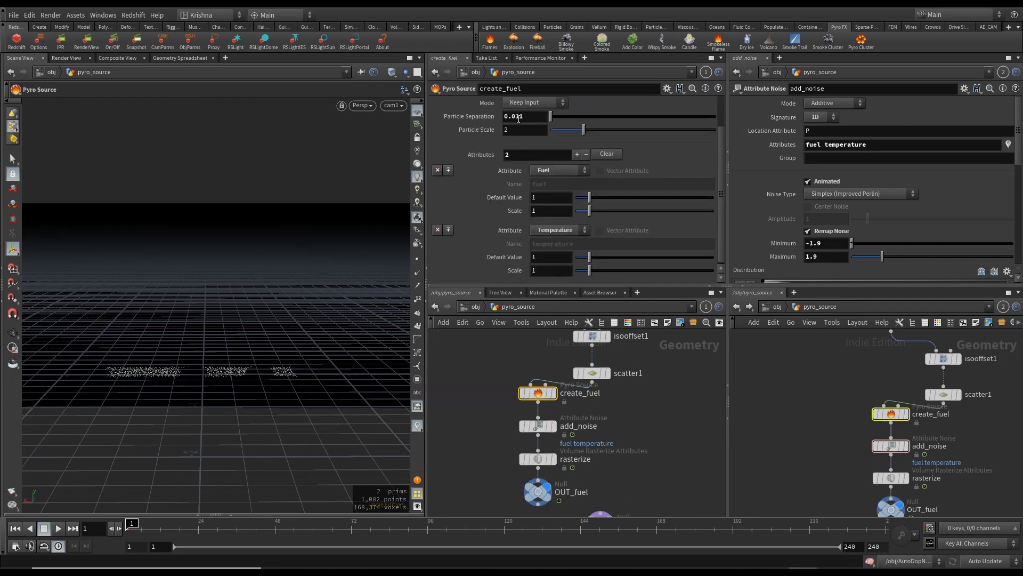
pyautogui.moveTo(516, 114); pyautogui.dragTo(531, 116)
pyautogui.write('5')
pyautogui.press('Return')
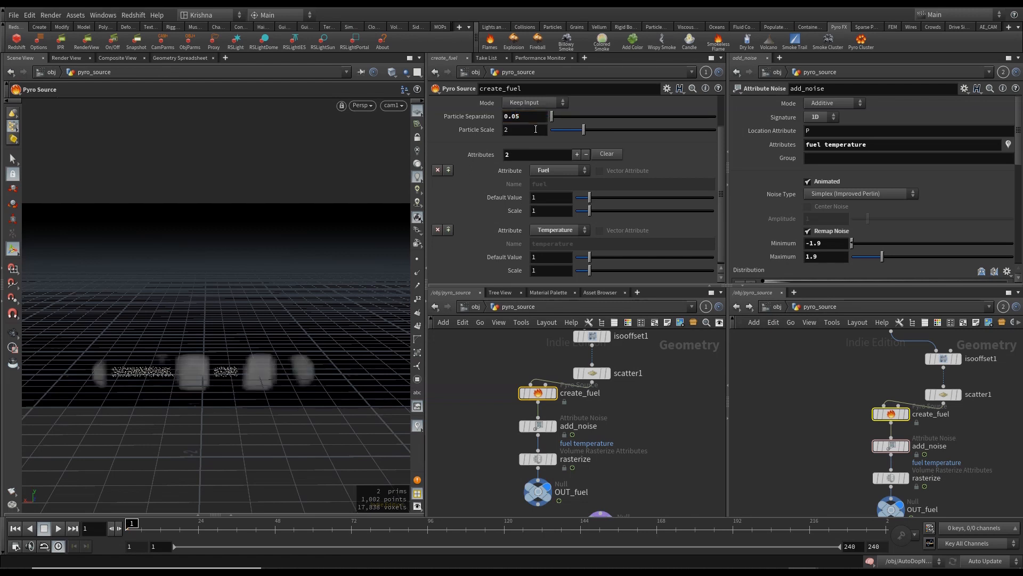
pyautogui.click(537, 490)
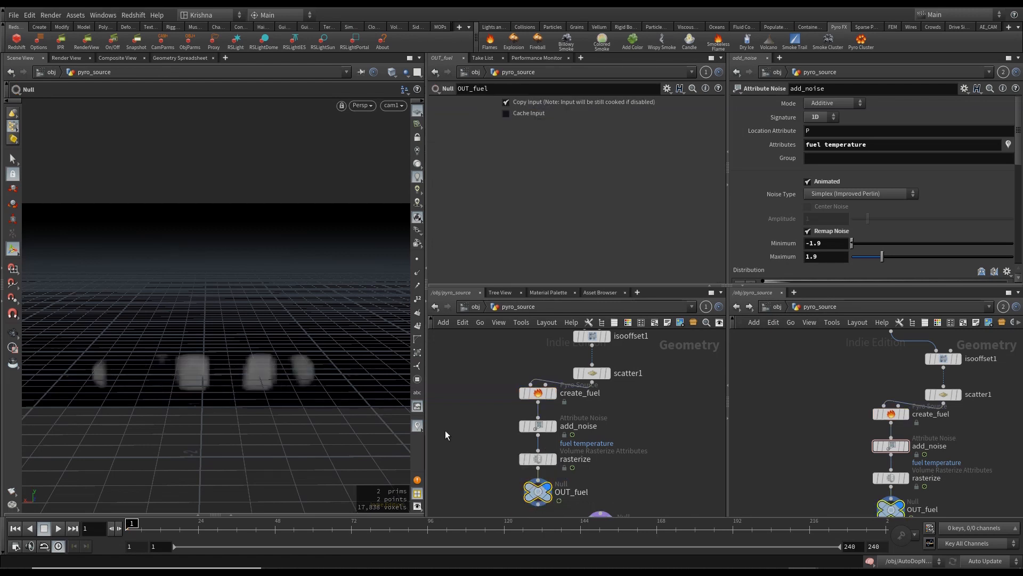
# Step: Return the add_noise Mode to Multiplicative and compare the result at OUT_fuel
pyautogui.click(537, 425)
pyautogui.click(530, 103)
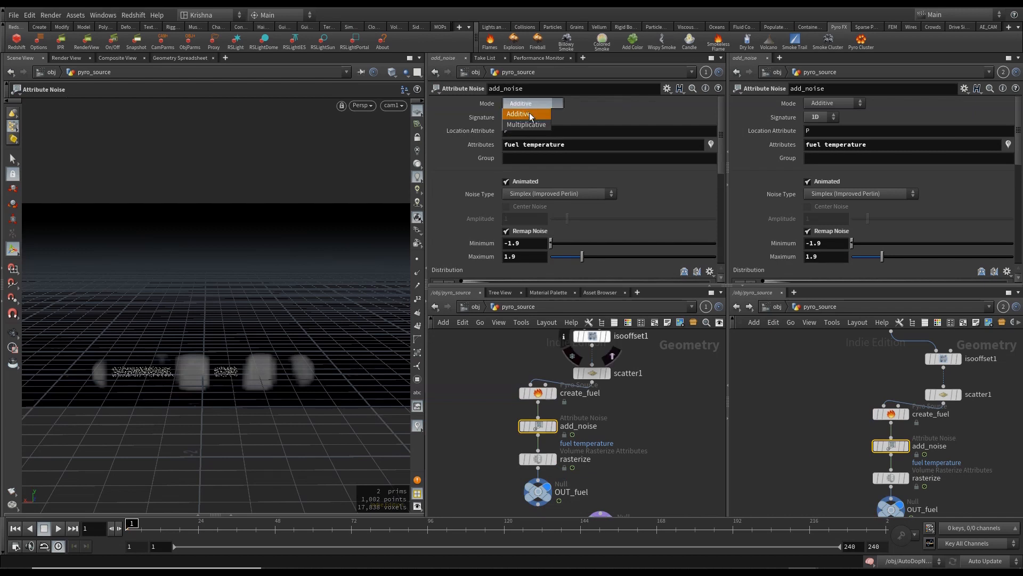
pyautogui.click(539, 126)
pyautogui.click(533, 492)
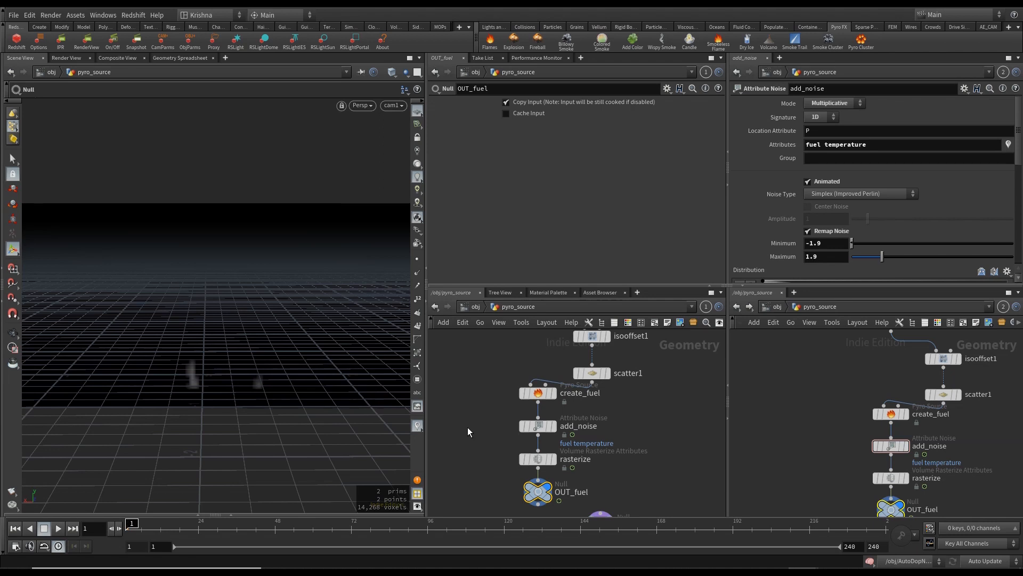
pyautogui.click(538, 426)
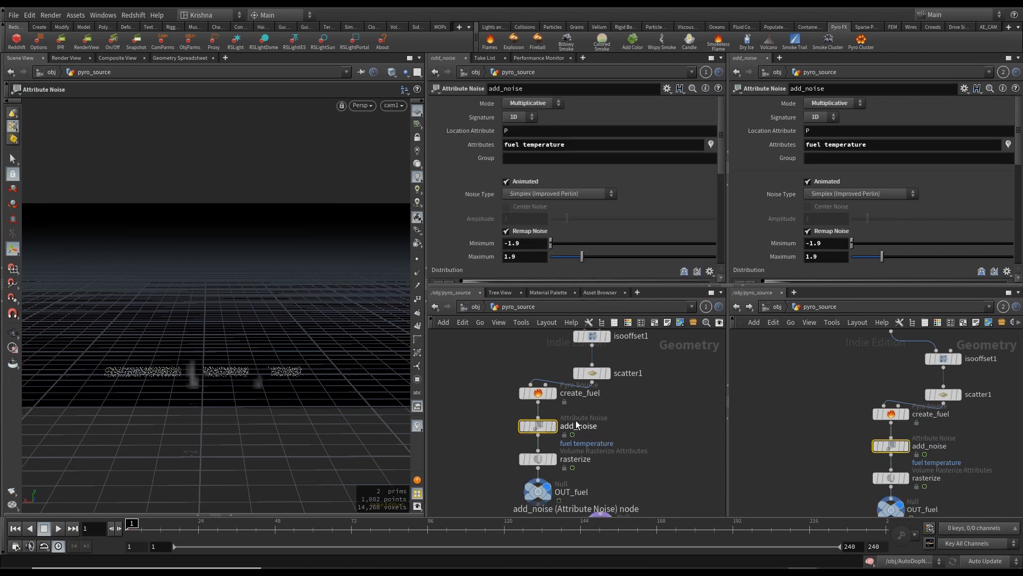
pyautogui.click(536, 107)
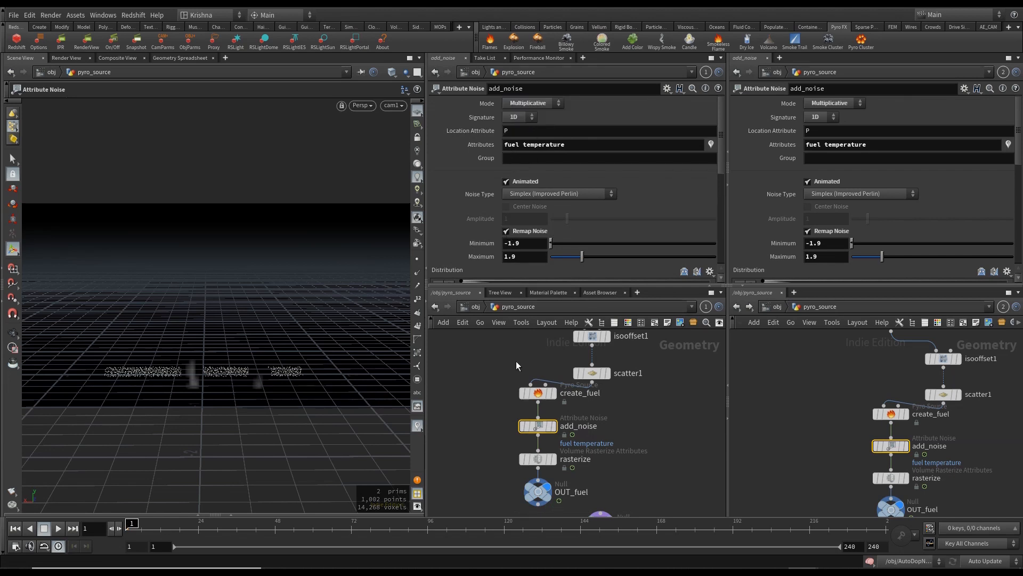
# Step: Set the Particle Separation of create_fuel back to 0.011
pyautogui.click(538, 393)
pyautogui.click(527, 116)
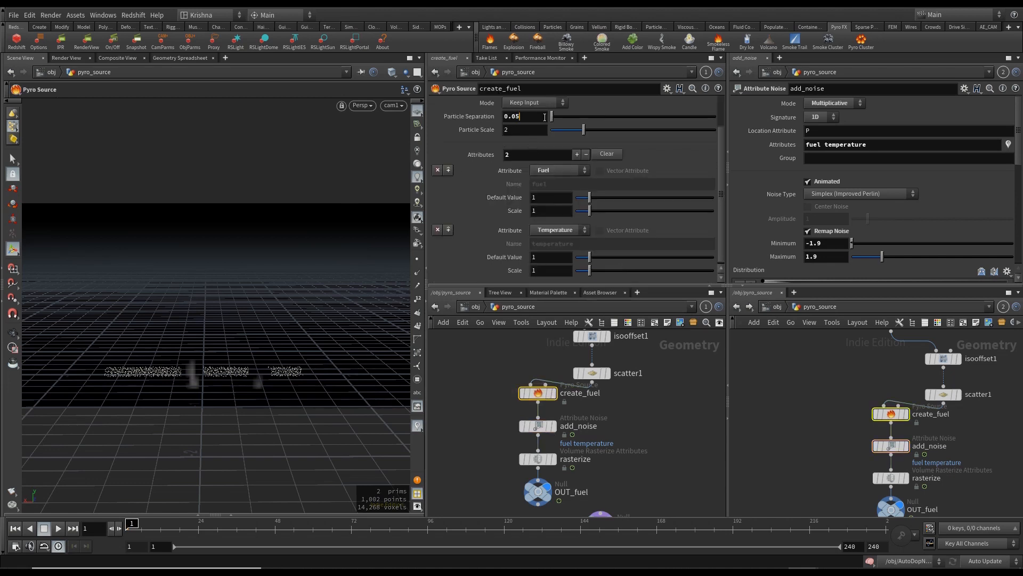
pyautogui.press('BackSpace')
pyautogui.write('11')
pyautogui.press('Return')
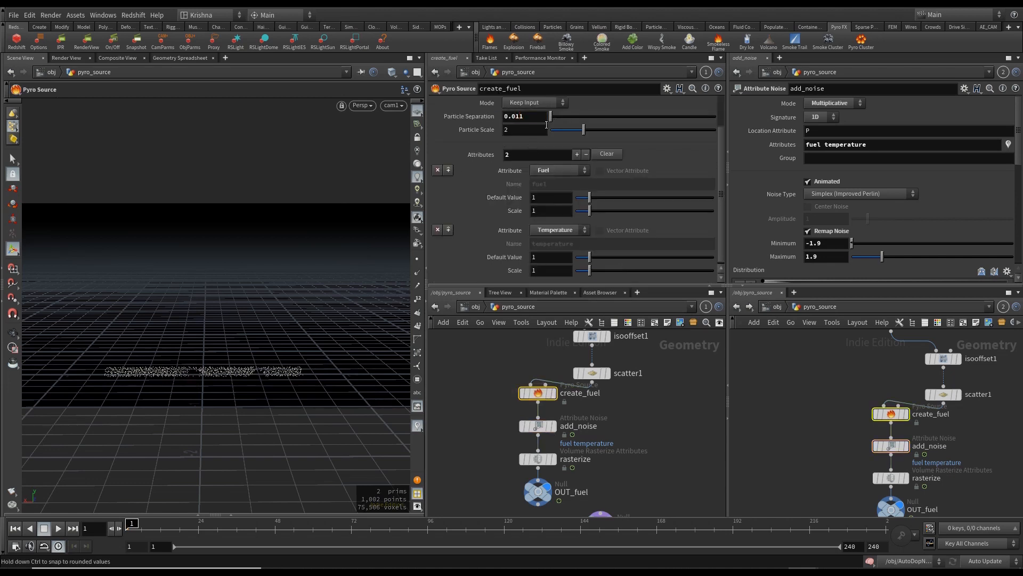
# Step: Change the Noise Type of the add_noise node to Alligator
pyautogui.click(537, 426)
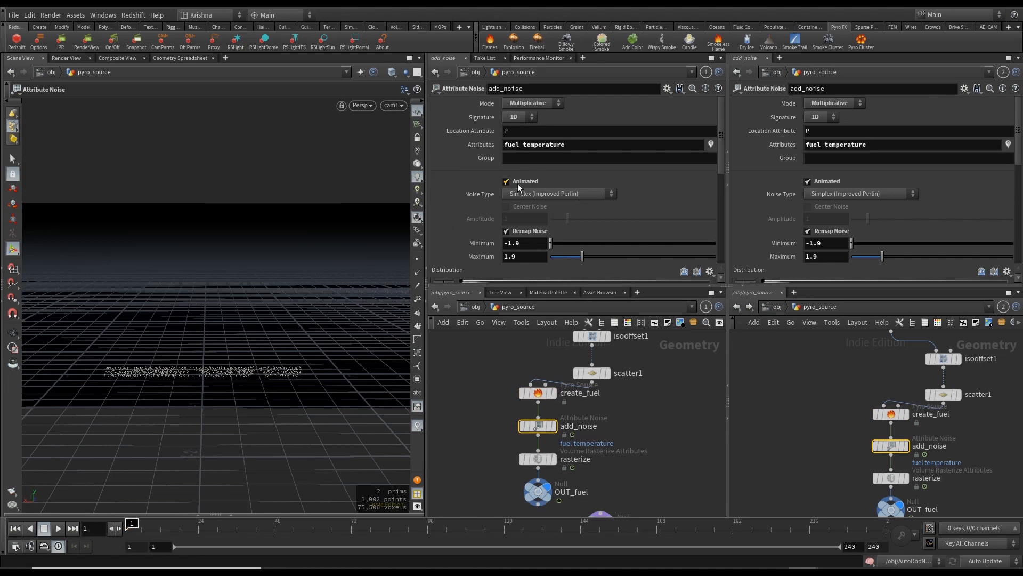
pyautogui.scroll(-3, 495, 193)
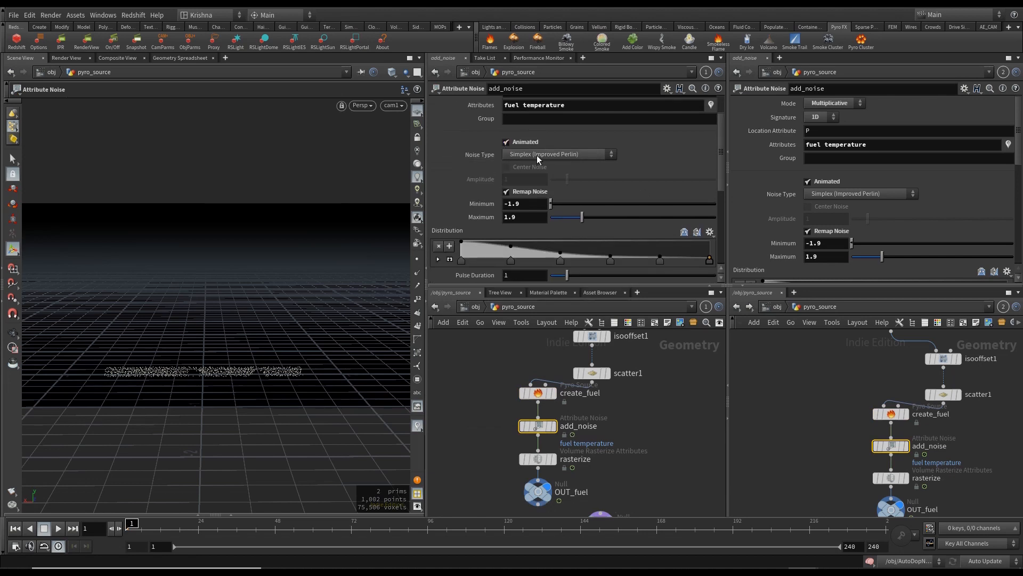
pyautogui.click(516, 156)
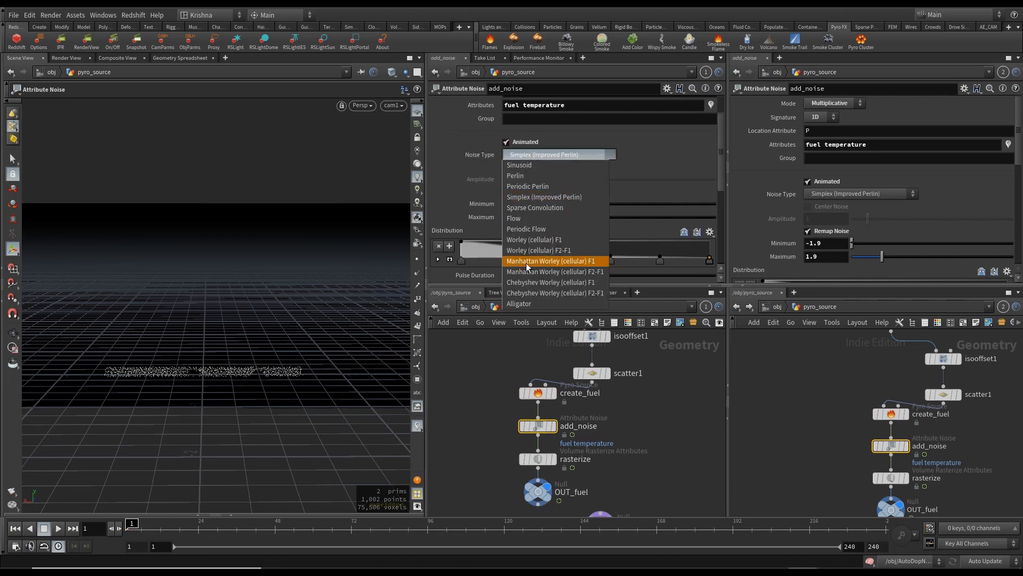
pyautogui.click(523, 305)
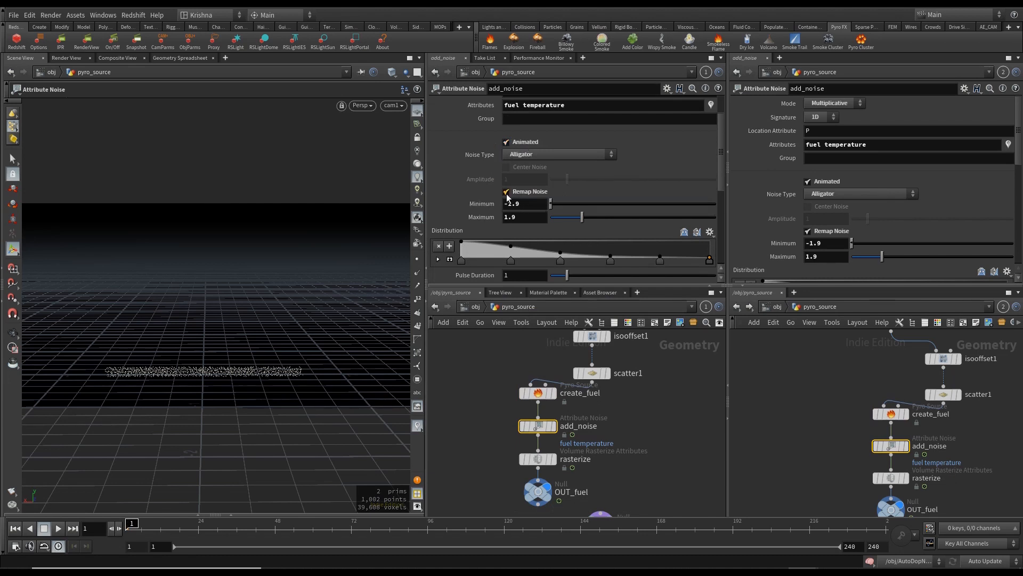
# Step: Set the remapped noise range of add_noise to a Minimum of 0 and a Maximum of 2
pyautogui.click(532, 203)
pyautogui.write('0')
pyautogui.press('Return')
pyautogui.click(523, 216)
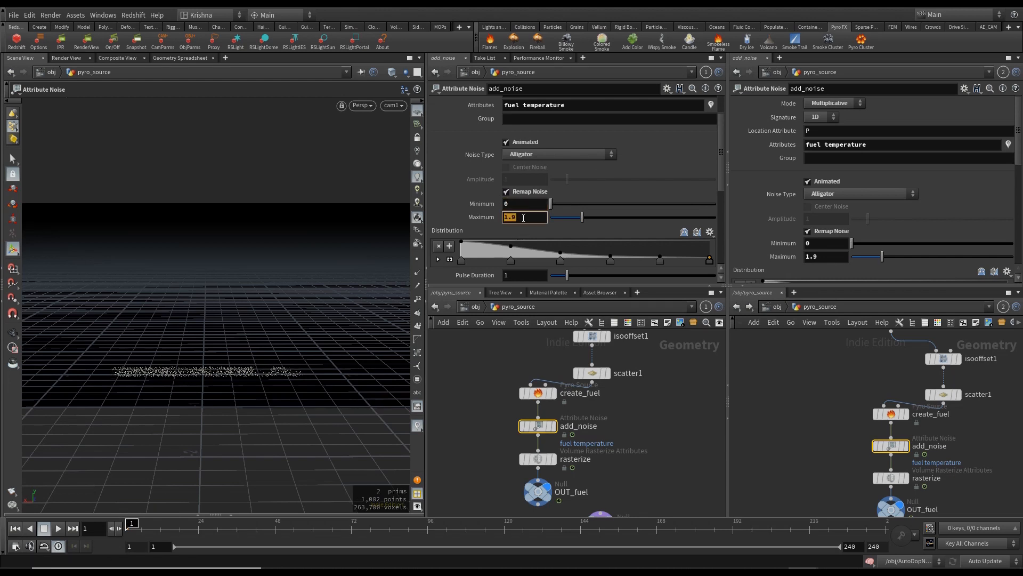
pyautogui.write('2')
pyautogui.press('Return')
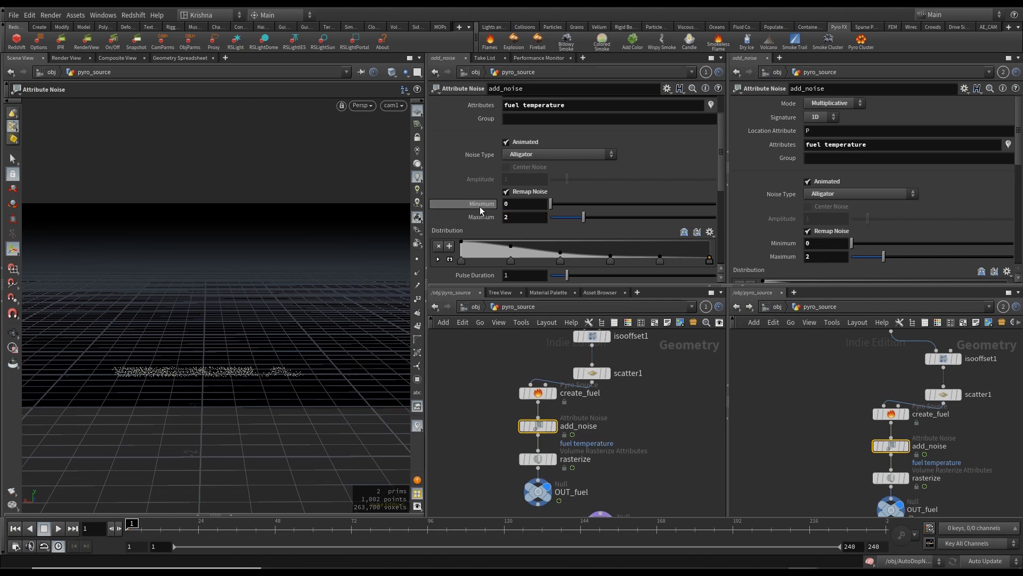
# Step: Reshape the noise Distribution ramp by raising its fourth point to a Value of 0.907 and its fifth point to a similar height
pyautogui.scroll(-3, 479, 207)
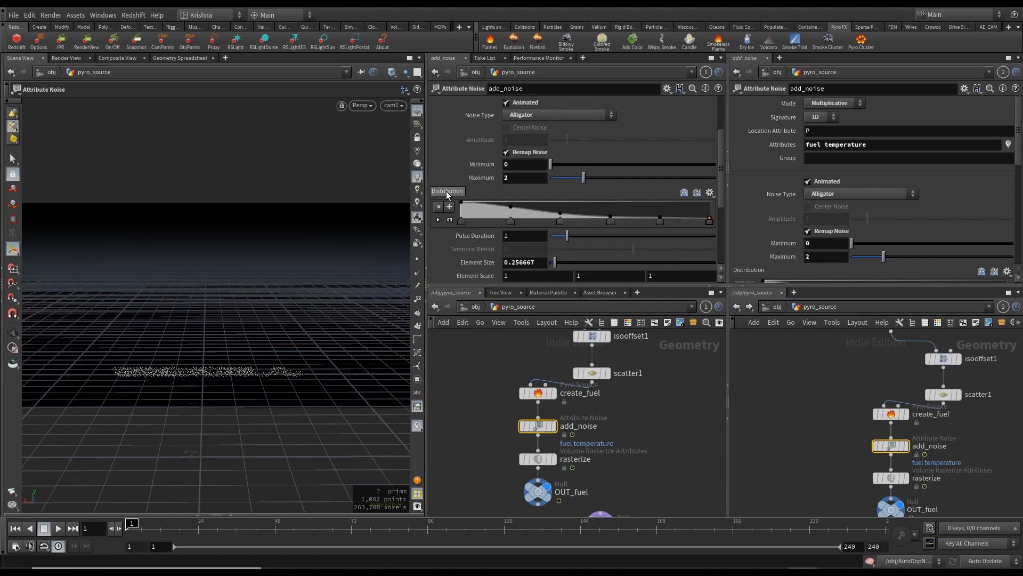
pyautogui.moveTo(446, 191)
pyautogui.click(610, 221)
pyautogui.click(439, 219)
pyautogui.moveTo(594, 241); pyautogui.dragTo(694, 249)
pyautogui.click(660, 201)
pyautogui.moveTo(580, 241); pyautogui.dragTo(699, 246)
pyautogui.click(610, 201)
# Step: Set the Pulse Duration of the animated noise to 0.2
pyautogui.scroll(-4, 494, 244)
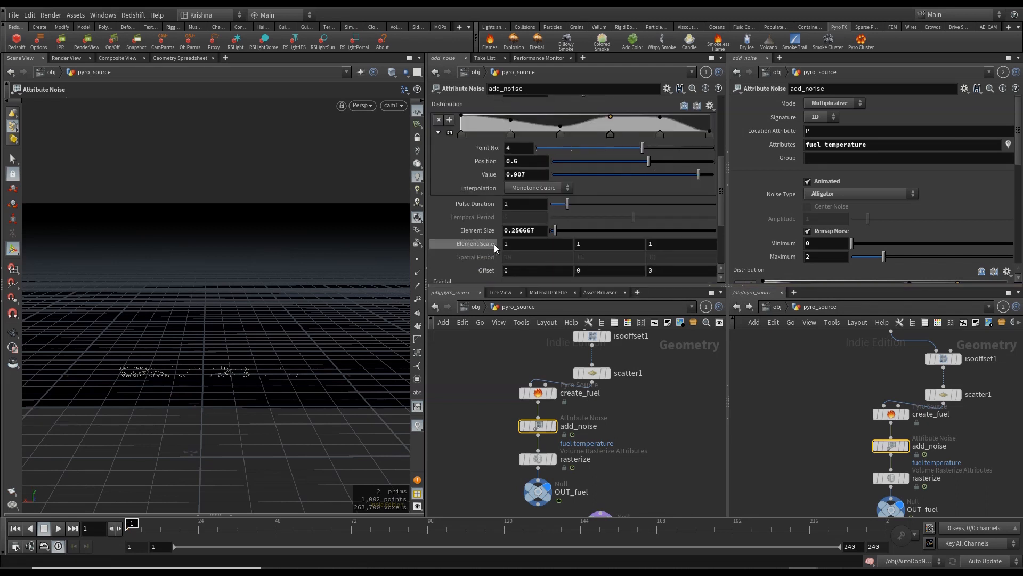
pyautogui.scroll(2, 496, 194)
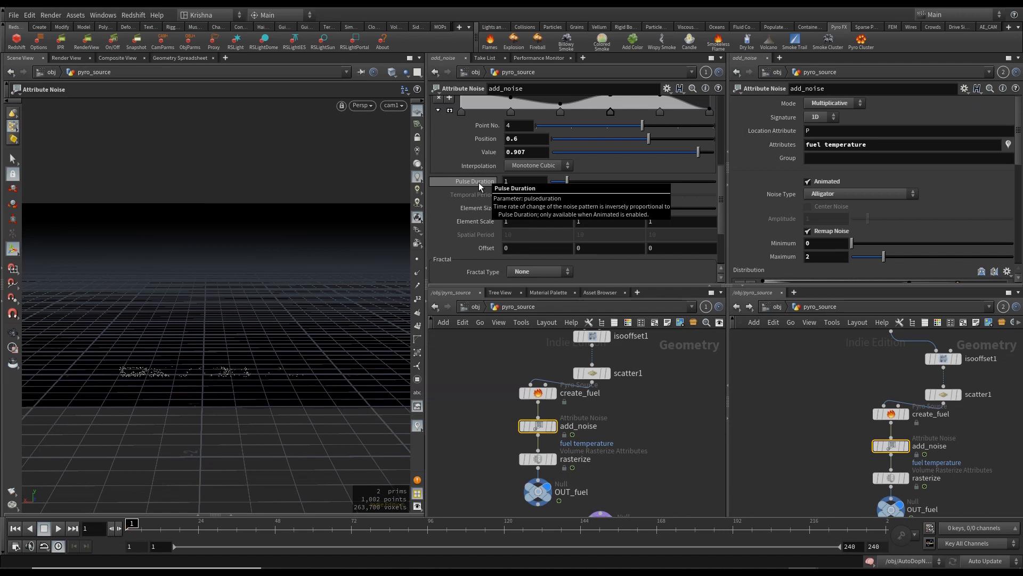
pyautogui.scroll(4, 479, 192)
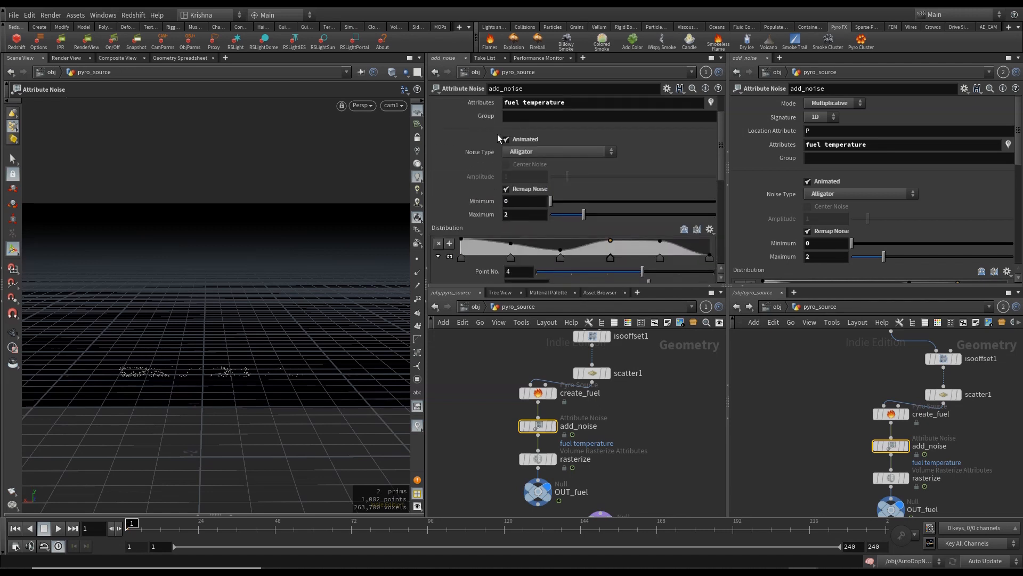
pyautogui.scroll(-4, 480, 177)
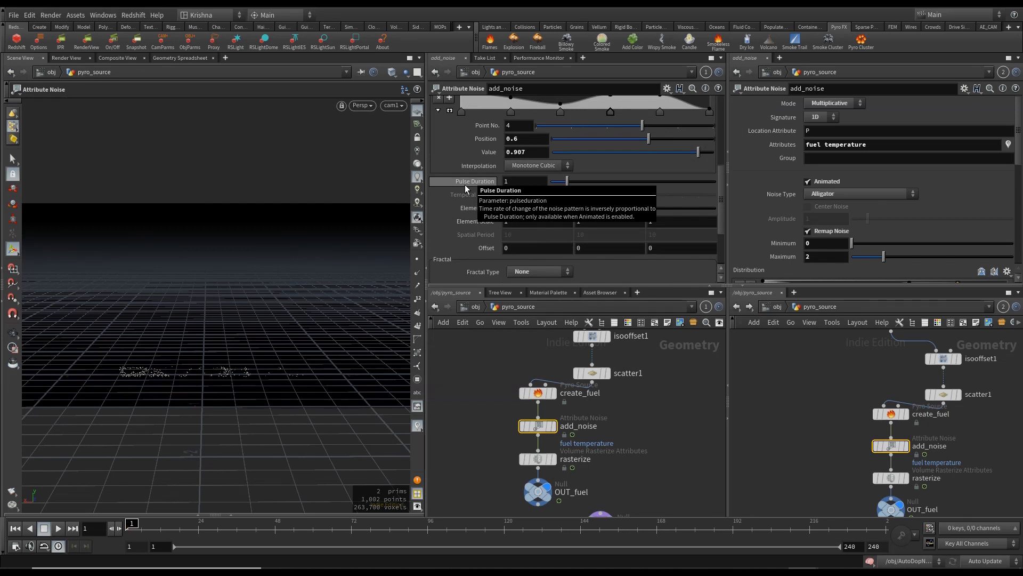
pyautogui.scroll(5, 467, 187)
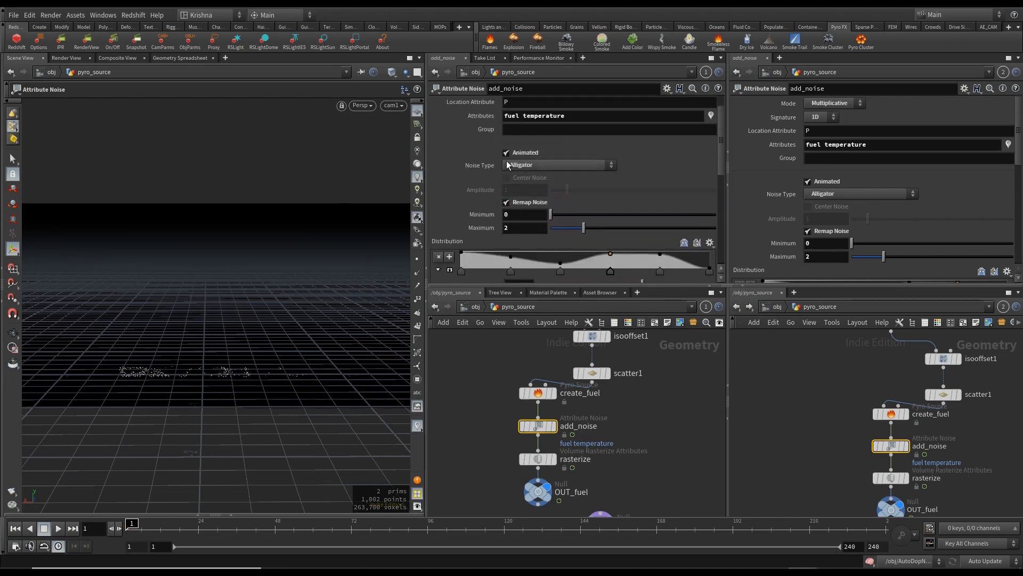
pyautogui.scroll(-5, 481, 197)
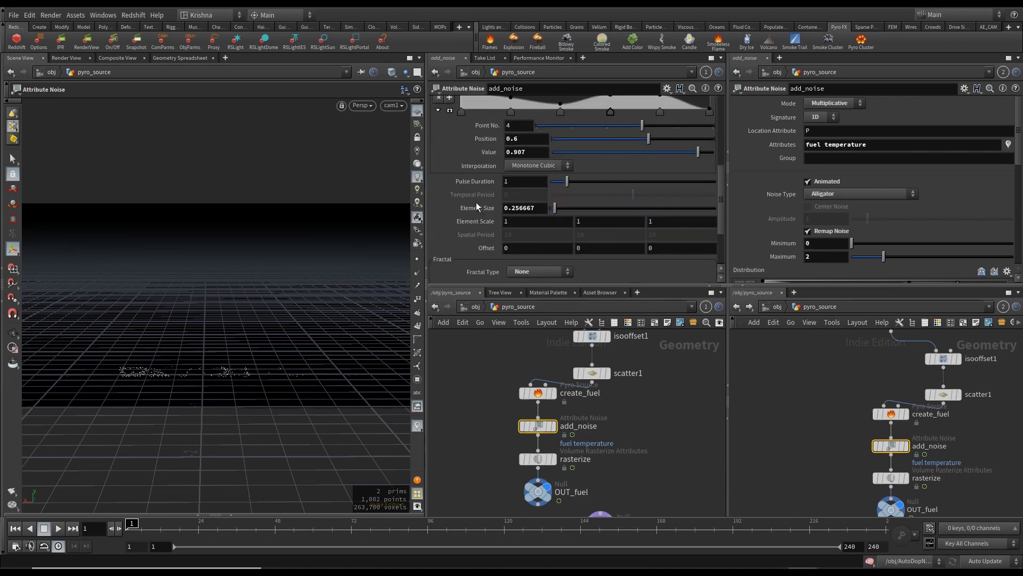
pyautogui.click(520, 180)
pyautogui.write('0.2')
pyautogui.press('Return')
# Step: Set the noise Element Size to 0.1, then play the animation to preview it and return to the first frame
pyautogui.moveTo(510, 207); pyautogui.dragTo(538, 208)
pyautogui.write('1')
pyautogui.press('Return')
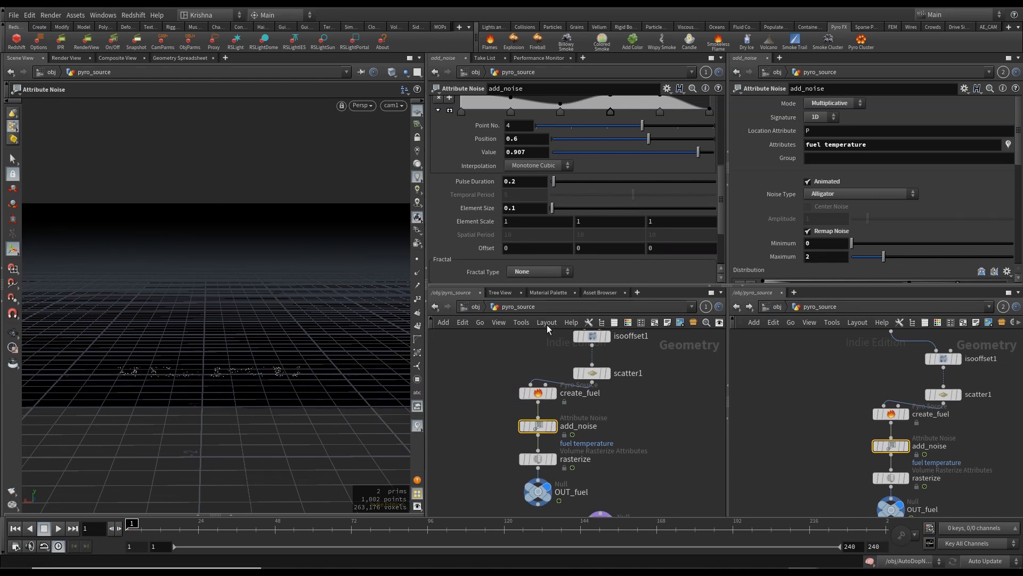
pyautogui.click(59, 528)
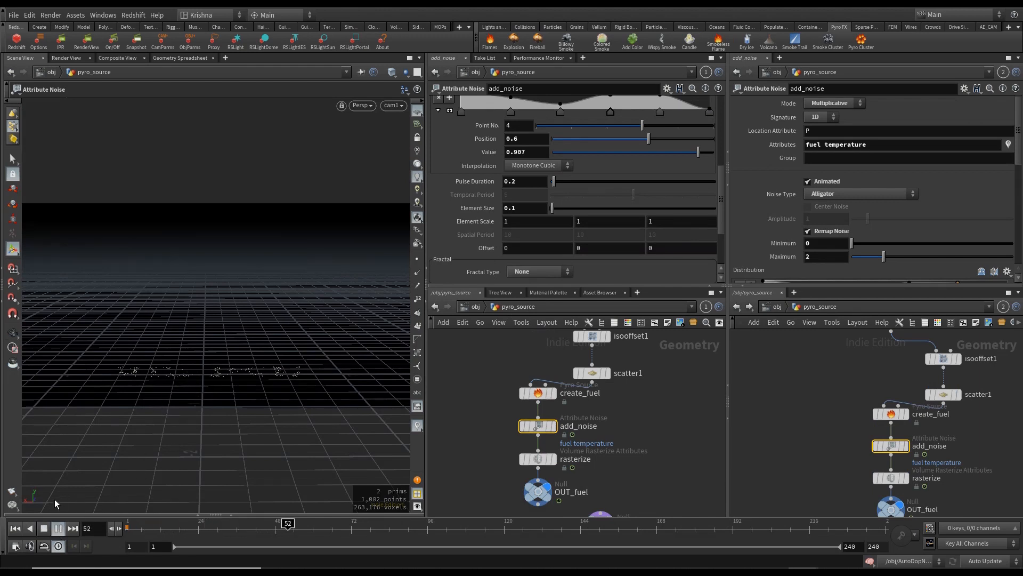
pyautogui.click(14, 528)
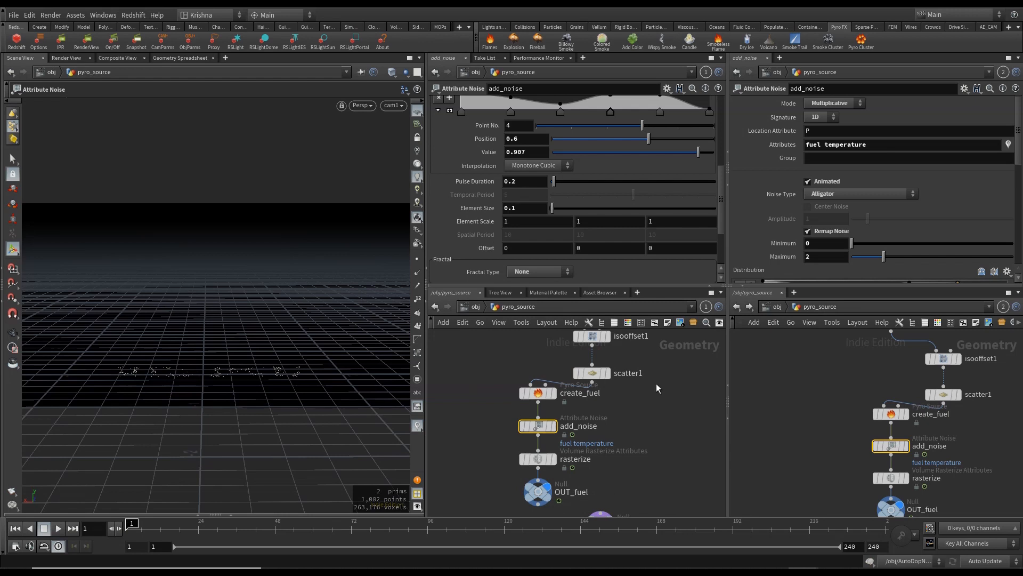
# Step: Play the animation to preview the animated noise on the fuel points, then return to the first frame
pyautogui.moveTo(658, 388); pyautogui.dragTo(646, 449, button='middle')
pyautogui.scroll(10, 693, 193)
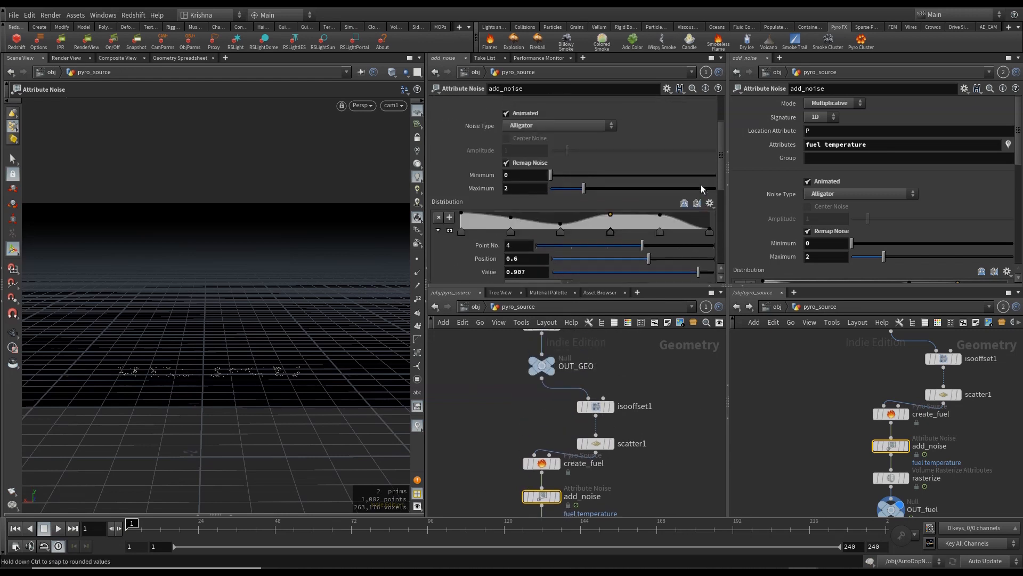
pyautogui.click(58, 529)
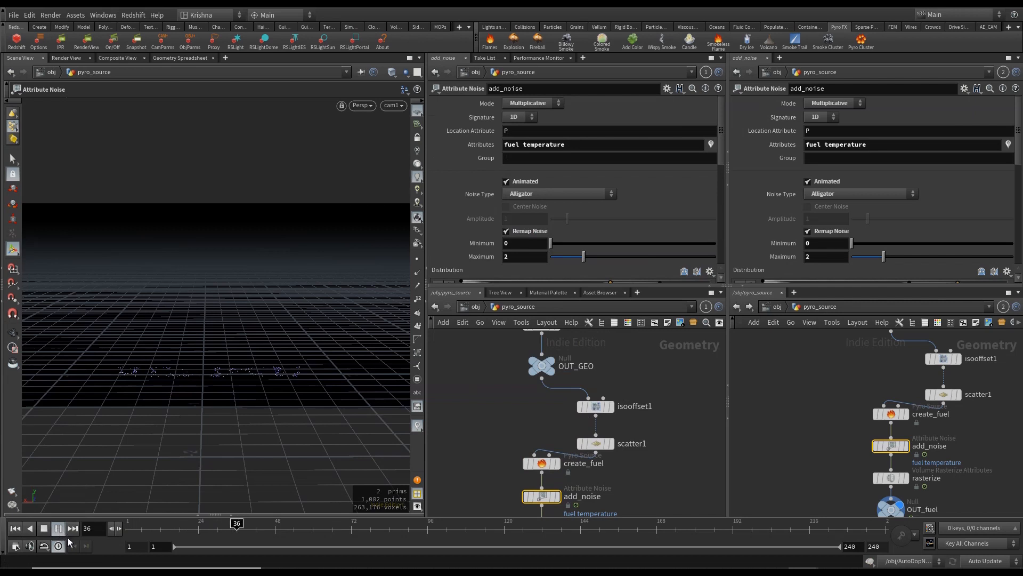
pyautogui.click(15, 528)
# Step: Set the X component of the add_noise Offset to the expression $T*2
pyautogui.scroll(-6, 485, 196)
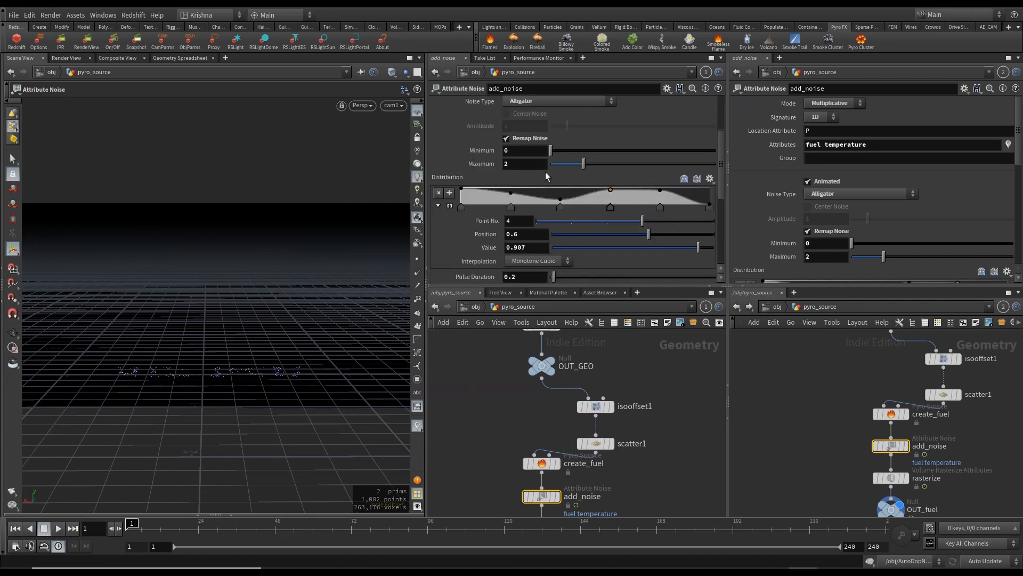
pyautogui.scroll(-3, 474, 254)
pyautogui.click(525, 184)
pyautogui.write('$')
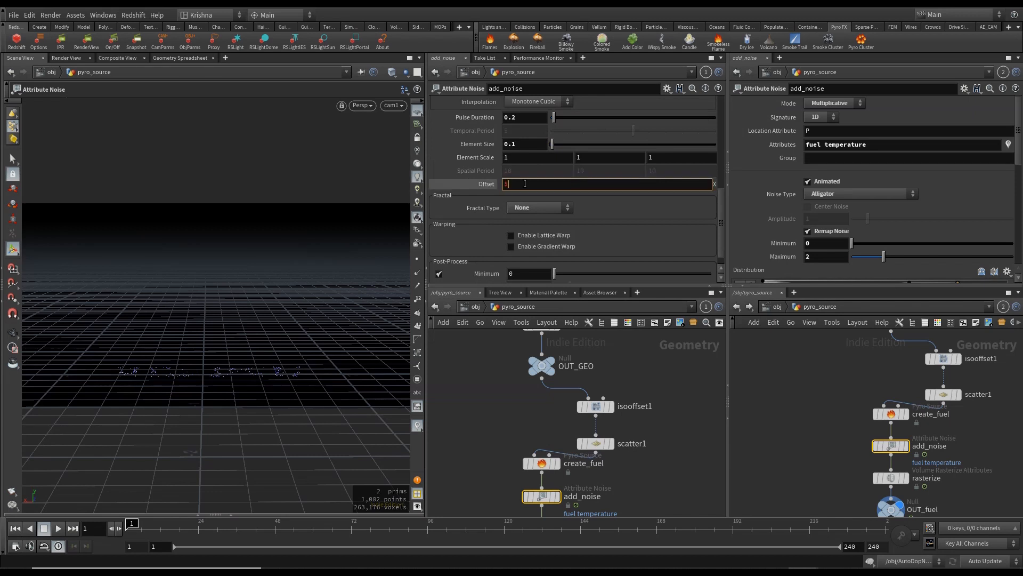
pyautogui.write('T*2')
pyautogui.press('Return')
# Step: Link the Y and Z noise Offset components to the X Offset with relative references, and save the scene
pyautogui.rightClick(525, 184)
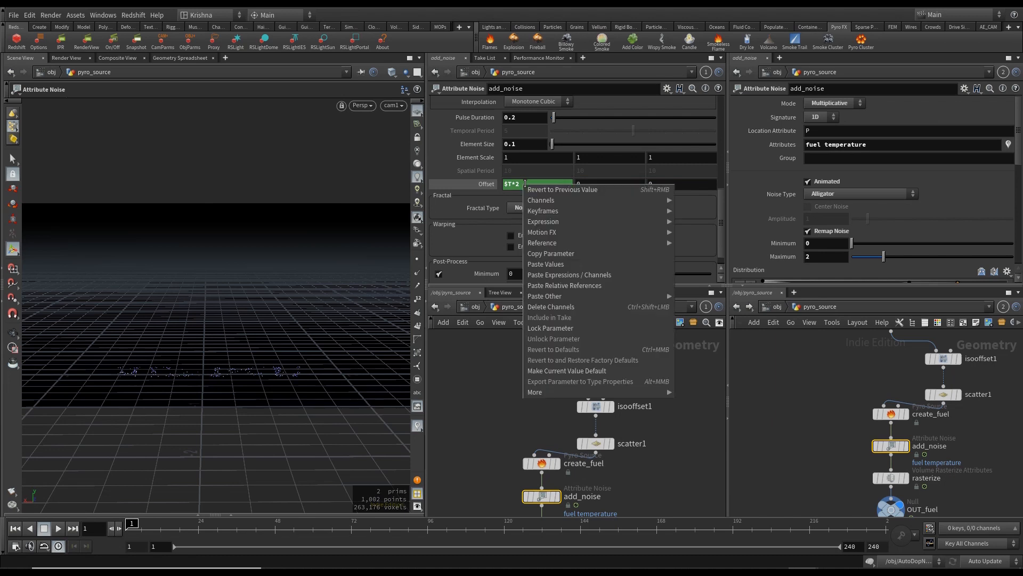
pyautogui.click(598, 258)
pyautogui.rightClick(597, 187)
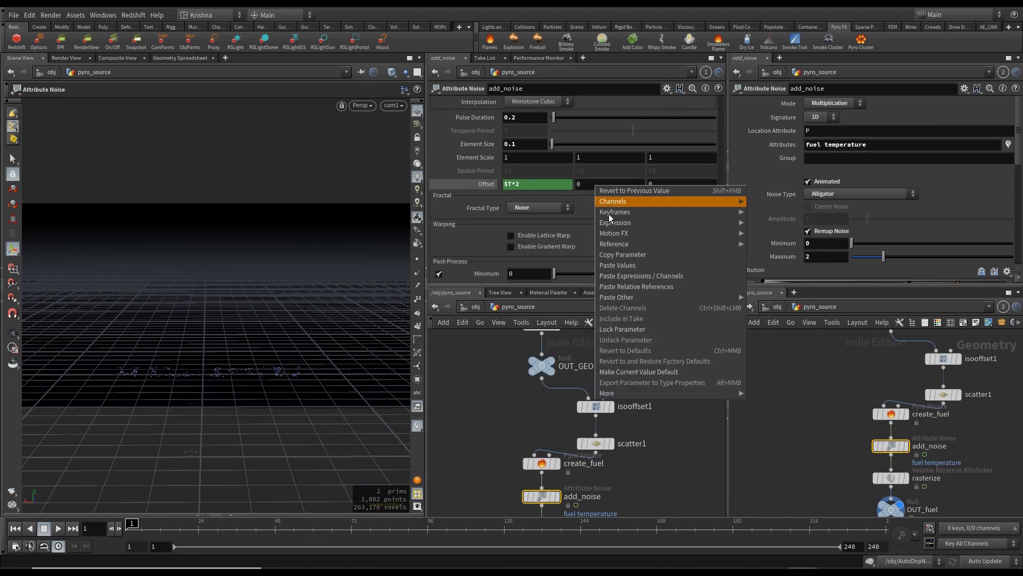
pyautogui.click(640, 288)
pyautogui.rightClick(661, 185)
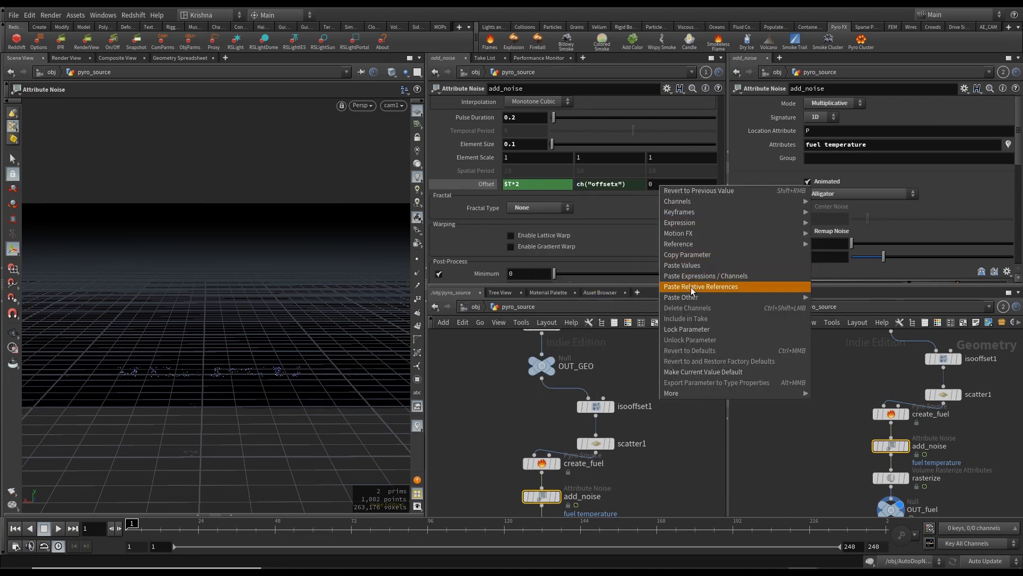
pyautogui.click(698, 277)
pyautogui.keyDown('ctrl'); pyautogui.middleClick(479, 186); pyautogui.keyUp('ctrl')
pyautogui.hotkey('ctrl', 's')
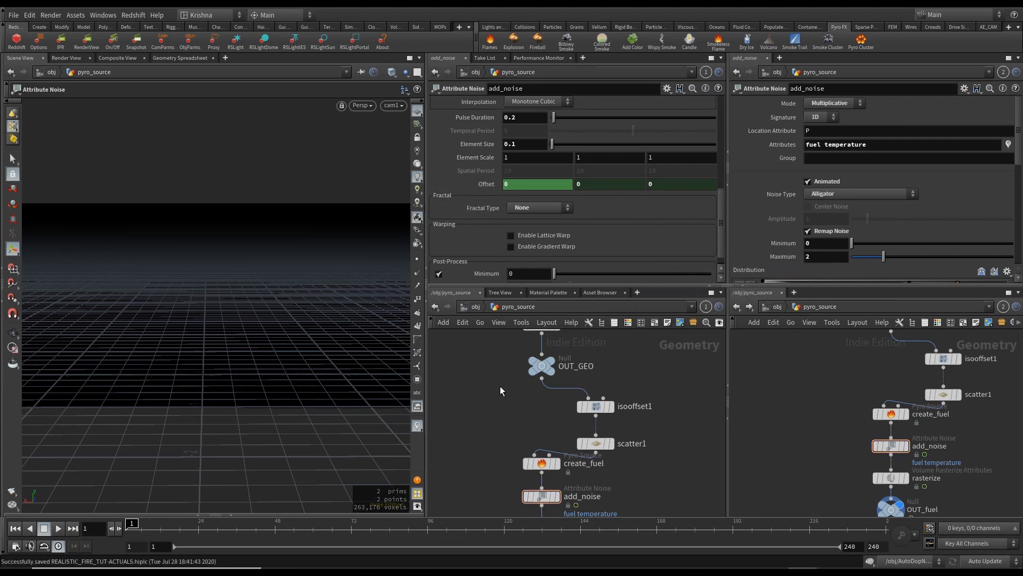
# Step: Preview the moving noise offset by playing the animation with add_noise displayed, then return to the first frame
pyautogui.click(58, 528)
pyautogui.click(45, 528)
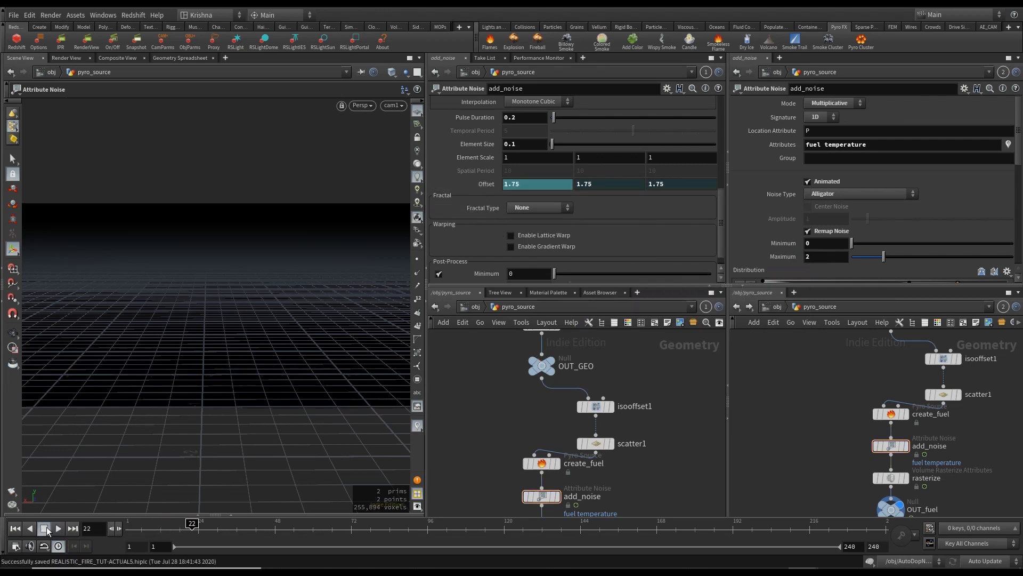
pyautogui.moveTo(663, 482); pyautogui.dragTo(655, 386, button='middle')
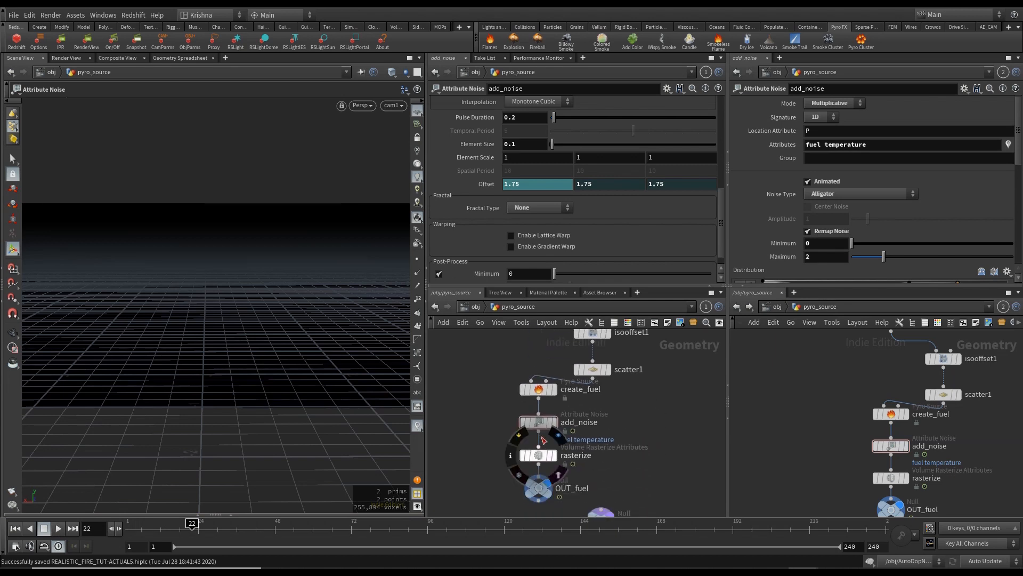
pyautogui.click(538, 422)
pyautogui.click(58, 529)
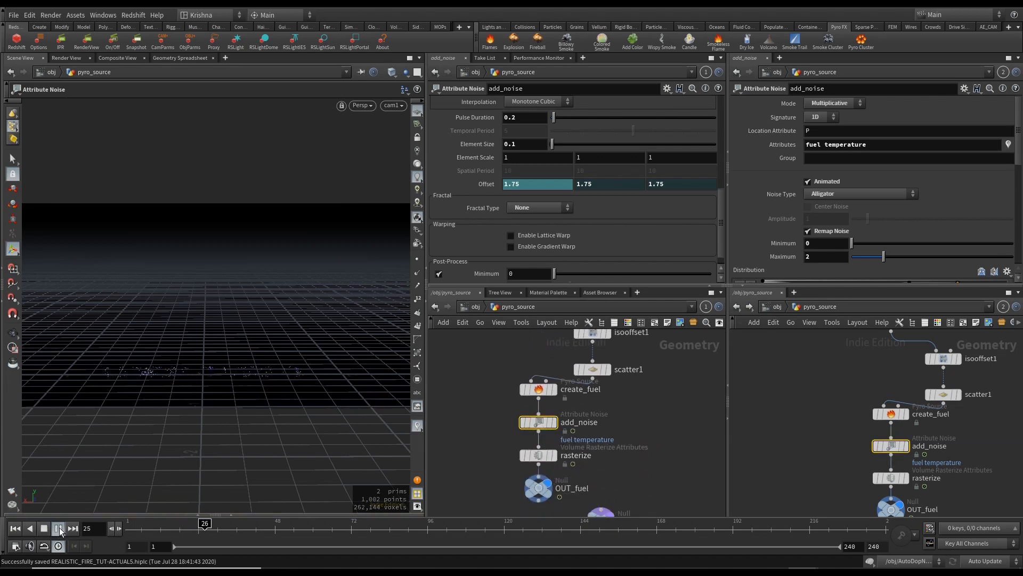
pyautogui.click(15, 529)
# Step: Set the Fractal Type of add_noise to Hybrid Terrain
pyautogui.scroll(-1, 519, 193)
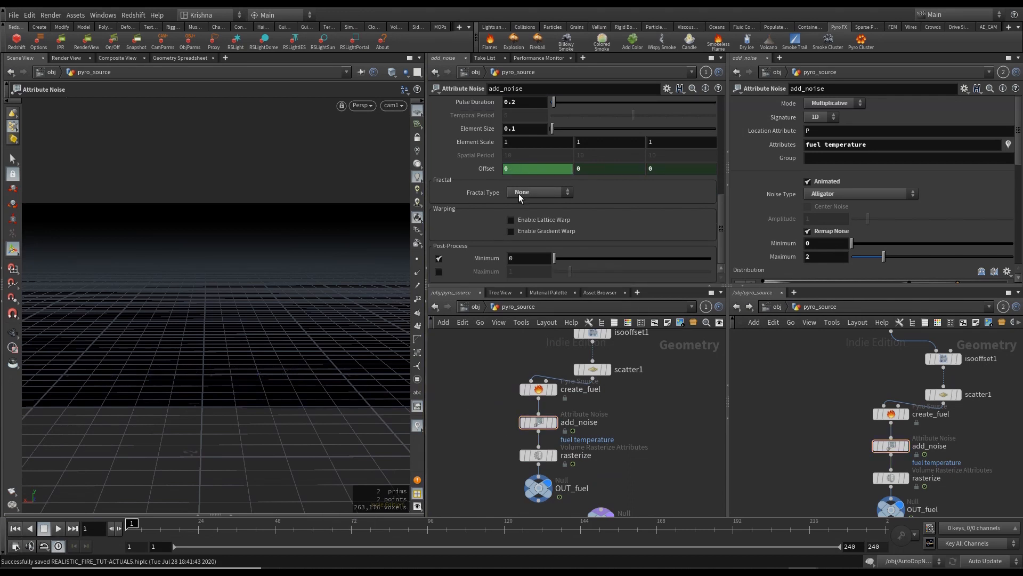
pyautogui.click(519, 193)
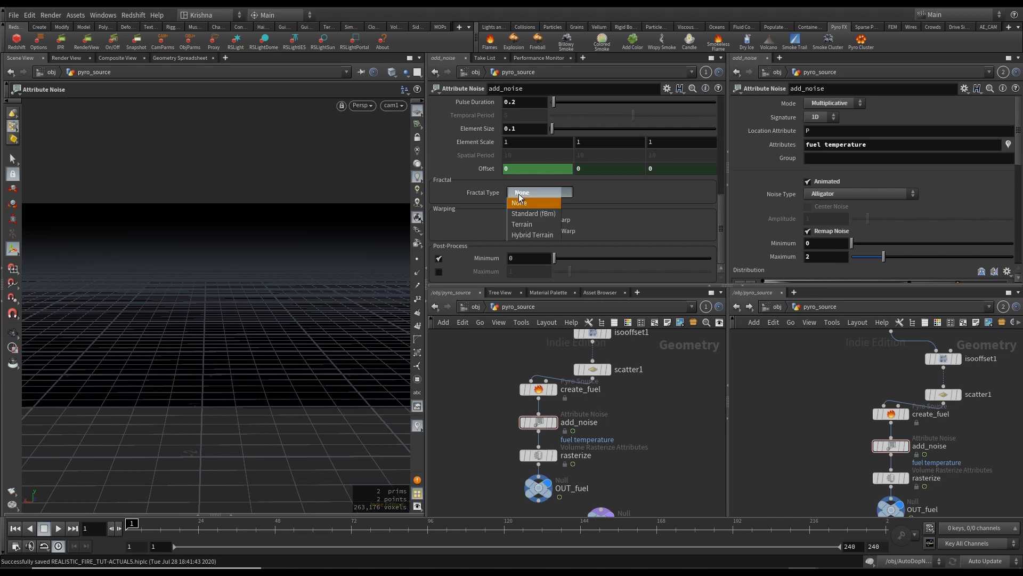
pyautogui.click(532, 235)
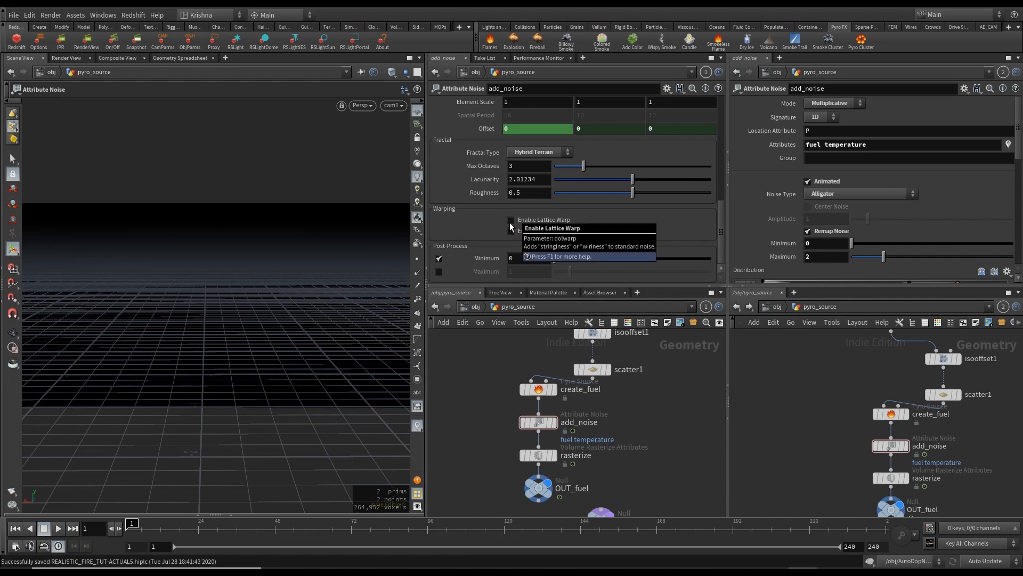
# Step: Enable Lattice Warp on the noise with a Lattice Warp of 0.5 and a Freq of 0.04
pyautogui.click(510, 220)
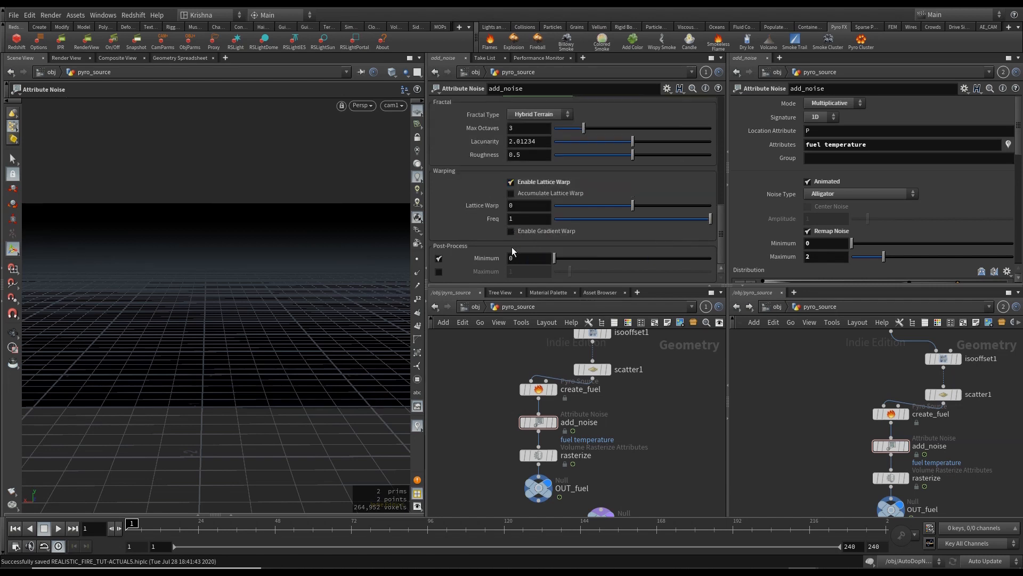
pyautogui.click(536, 209)
pyautogui.write('.5')
pyautogui.press('Return')
pyautogui.click(518, 219)
pyautogui.write('0.14')
pyautogui.press('Return')
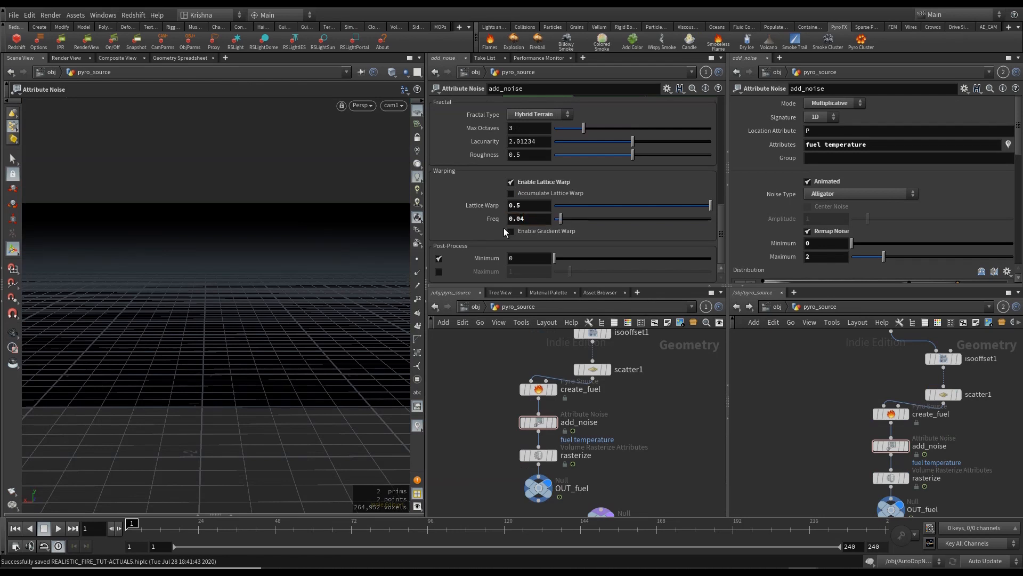
# Step: Enable Gradient Warp on the noise with a Gradient Warp of 0.08 and review the noise settings
pyautogui.click(509, 231)
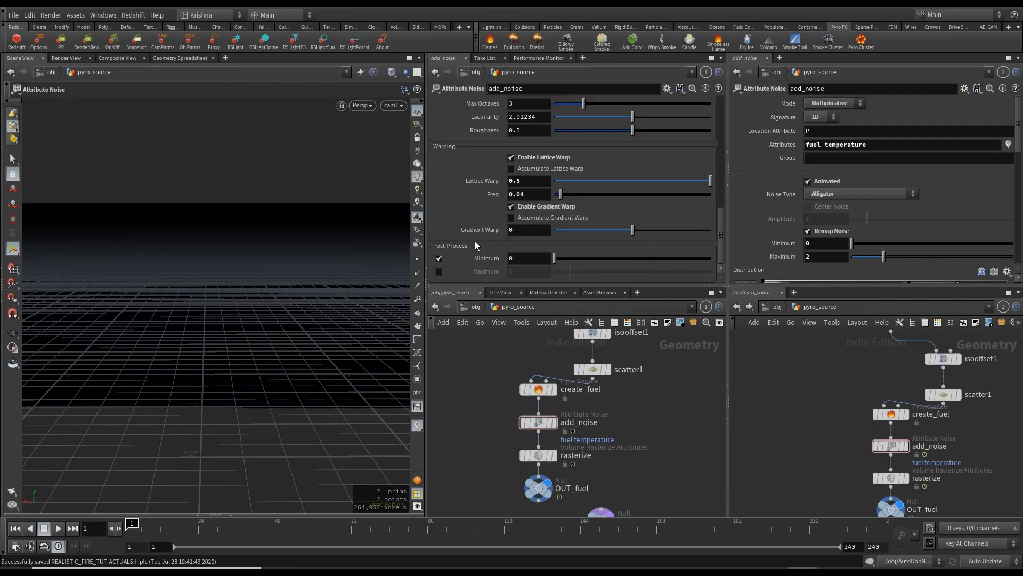
pyautogui.click(518, 230)
pyautogui.write('.08')
pyautogui.press('Return')
pyautogui.scroll(10, 491, 239)
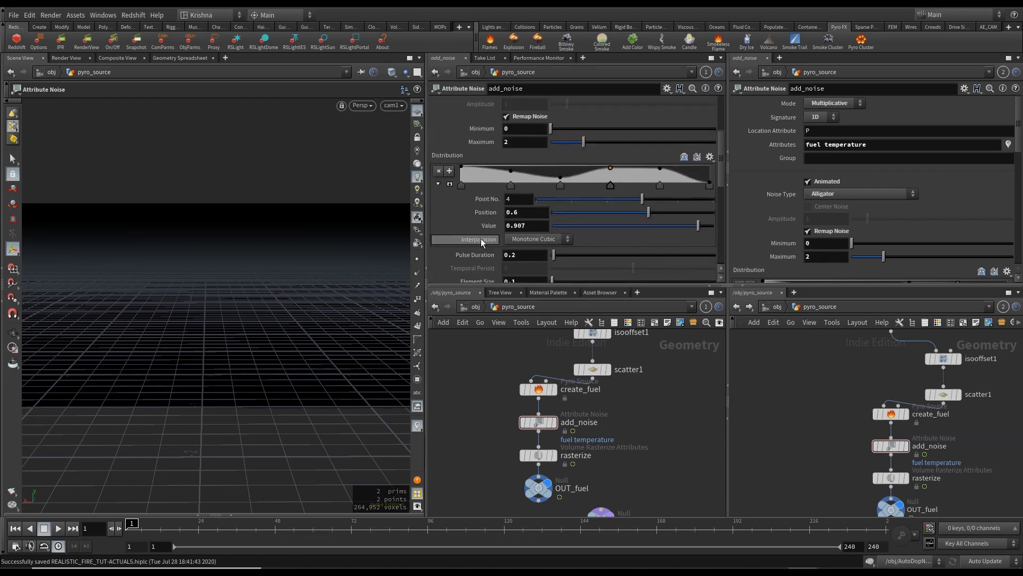
pyautogui.scroll(3, 481, 238)
pyautogui.scroll(-8, 481, 241)
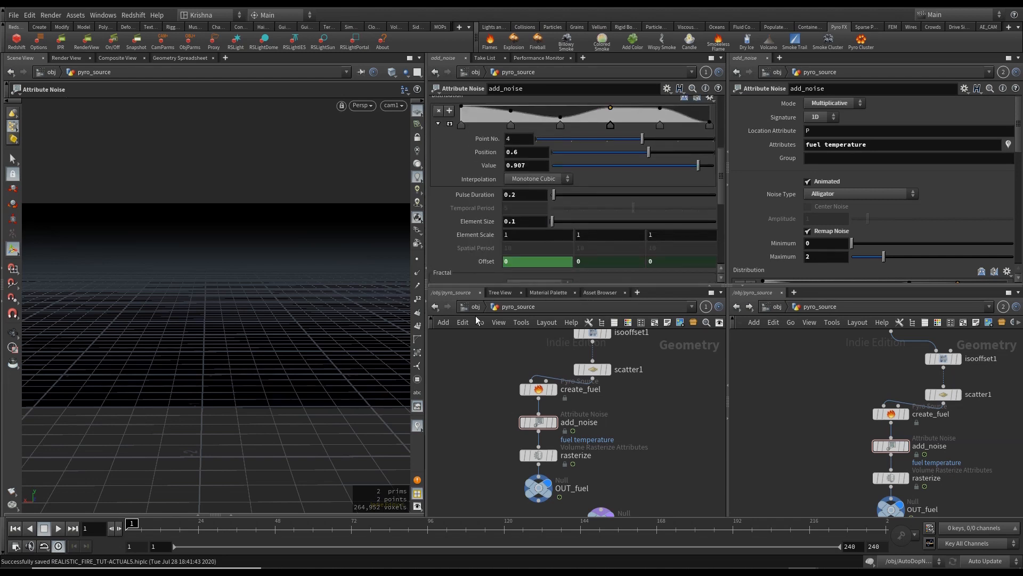
# Step: Set the Coverage Attribute of the rasterize node to fuel
pyautogui.click(538, 455)
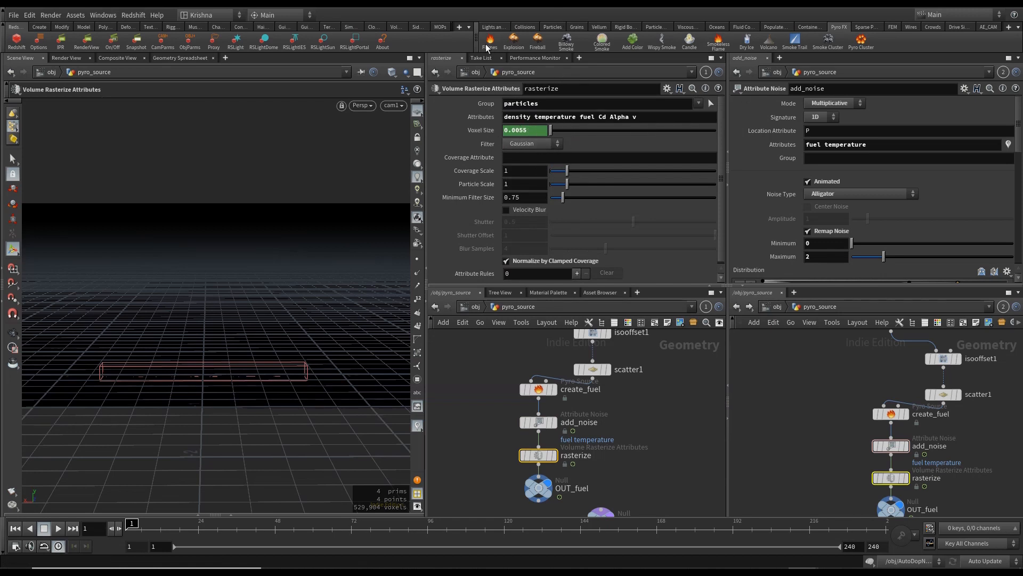
pyautogui.click(516, 158)
pyautogui.write('fuel')
pyautogui.press('Return')
# Step: Delete the unconnected RENDER null from the pyro_source network
pyautogui.click(538, 487)
pyautogui.scroll(-3, 602, 463)
pyautogui.scroll(-2, 613, 422)
pyautogui.click(577, 457)
pyautogui.scroll(4, 587, 469)
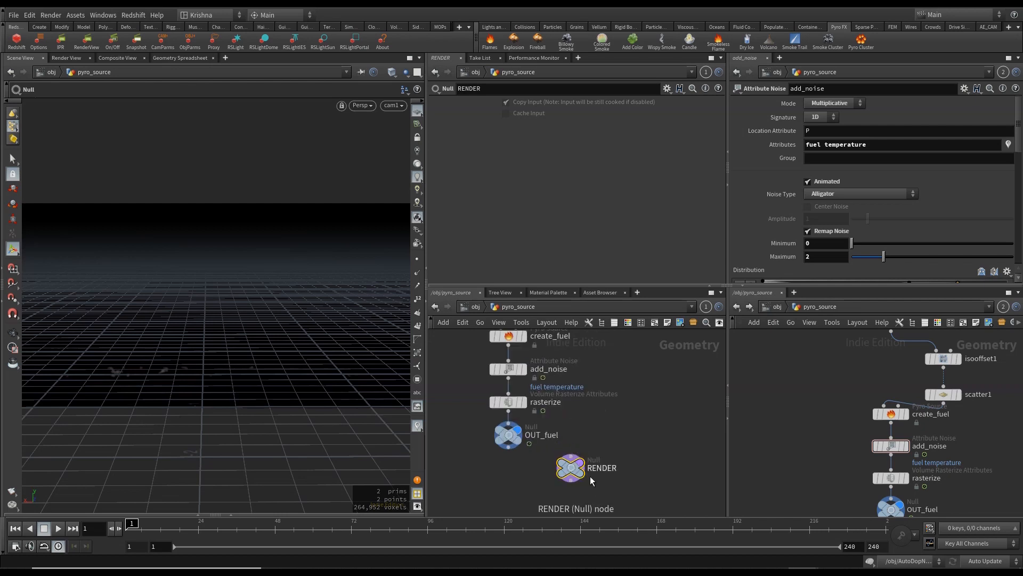
pyautogui.press('Delete')
# Step: Make the OUT_fuel null the render node of the pyro_source network
pyautogui.scroll(-4, 534, 429)
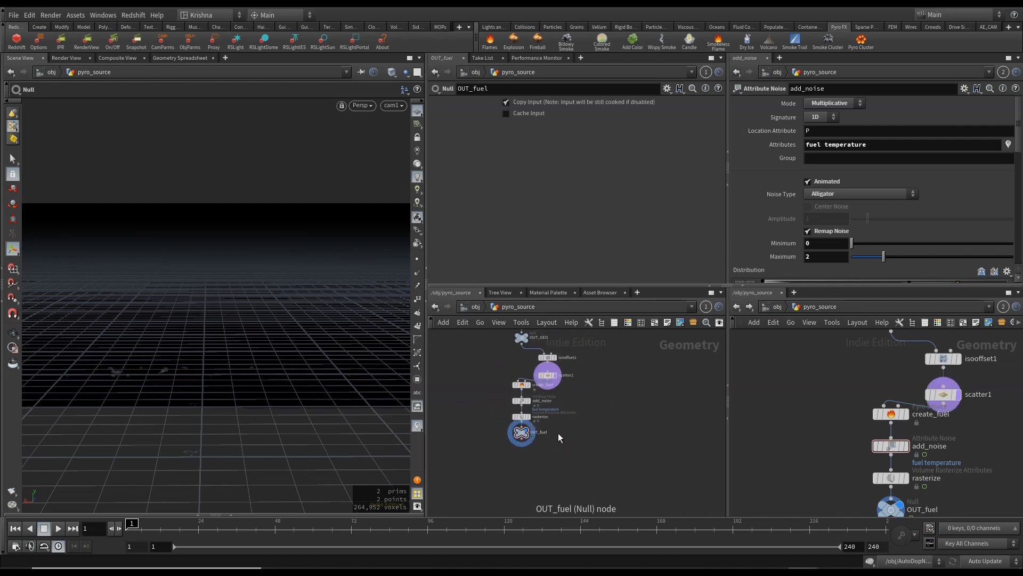
pyautogui.moveTo(575, 431); pyautogui.dragTo(576, 447, button='middle')
pyautogui.scroll(4, 527, 450)
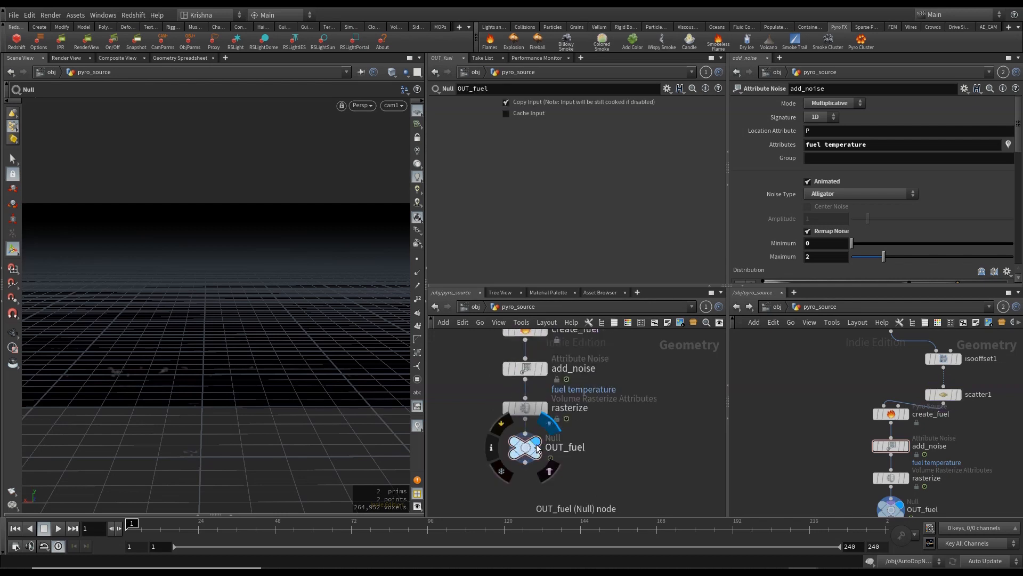
pyautogui.click(529, 448)
pyautogui.scroll(-3, 575, 442)
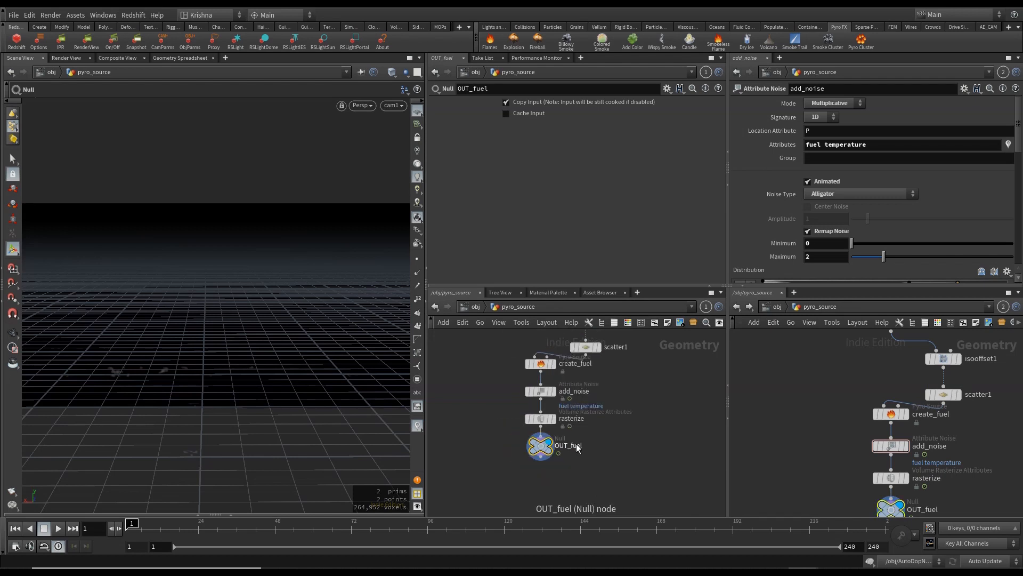
# Step: Lay out the pyro_source nodes neatly and save the scene
pyautogui.press('l')
pyautogui.scroll(-3, 612, 440)
pyautogui.moveTo(635, 436); pyautogui.dragTo(614, 417, button='middle')
pyautogui.scroll(3, 590, 467)
pyautogui.hotkey('ctrl', 's')
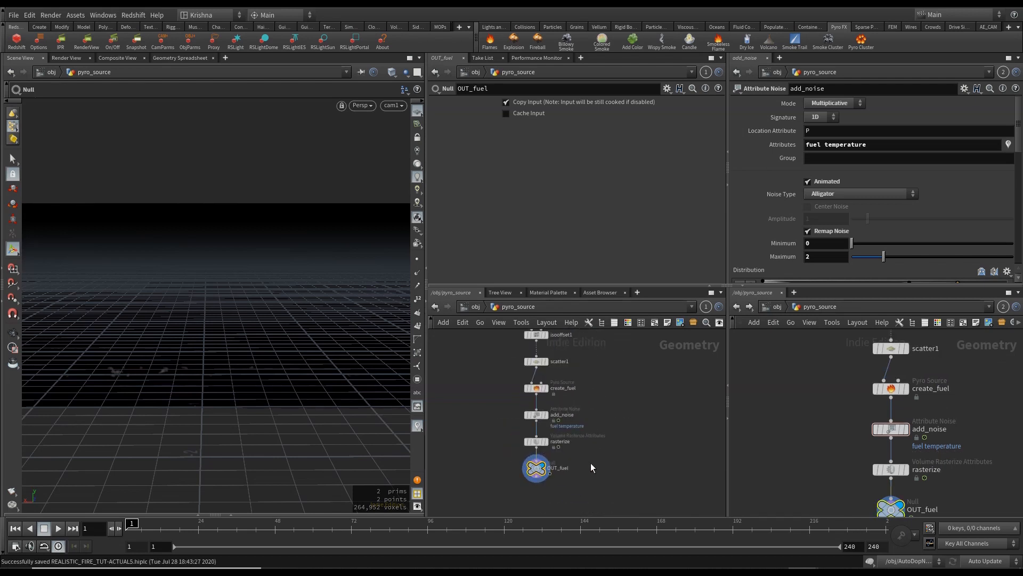
# Step: Open the AutoDopNetwork from the object level and select its pyro smoke object
pyautogui.click(476, 308)
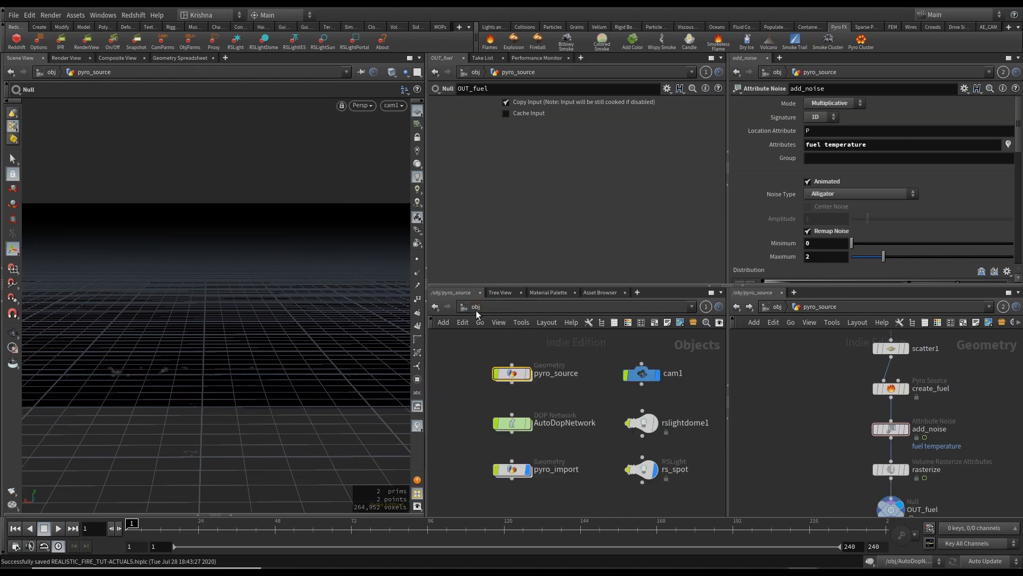
pyautogui.doubleClick(514, 428)
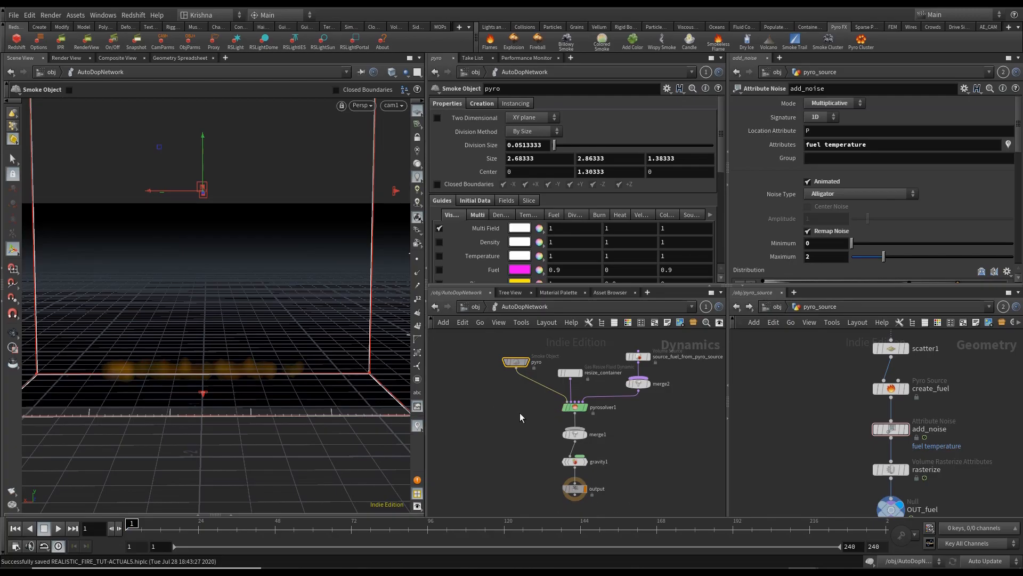
pyautogui.click(515, 362)
# Step: Set the pyro object's Center Y to half of its Y size with the expression ch("sizey")/2
pyautogui.rightClick(590, 159)
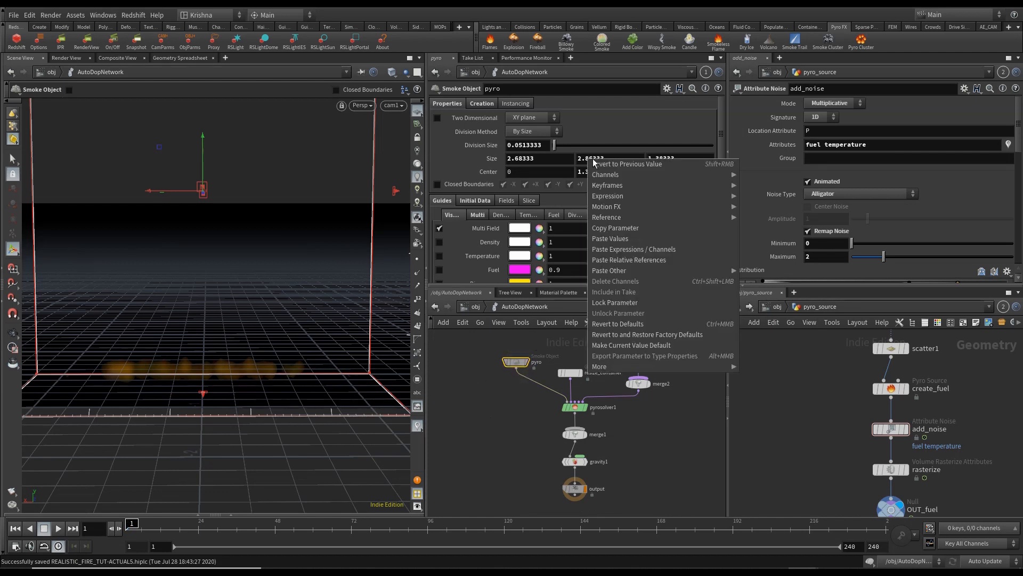
pyautogui.click(638, 249)
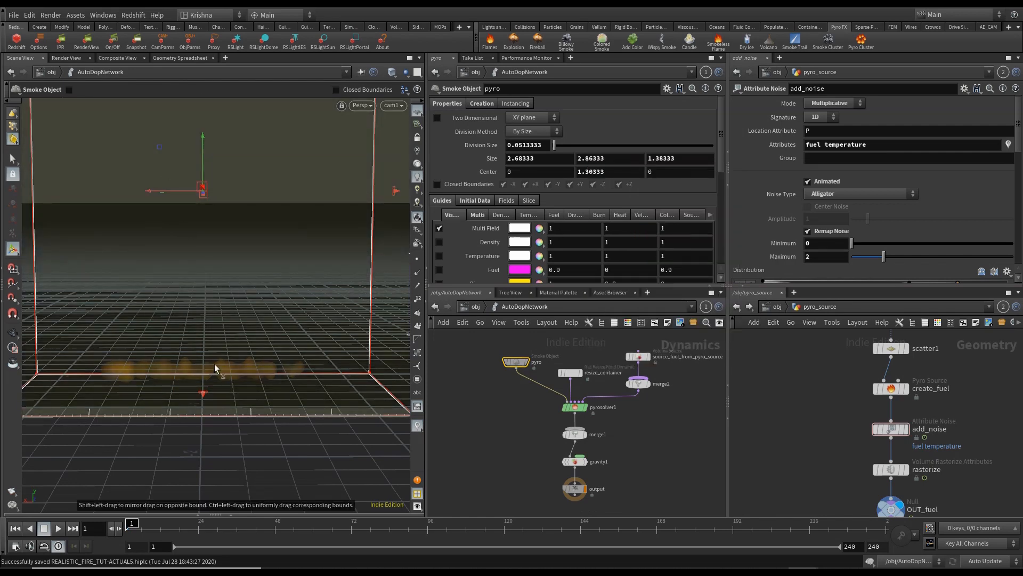
pyautogui.rightClick(591, 172)
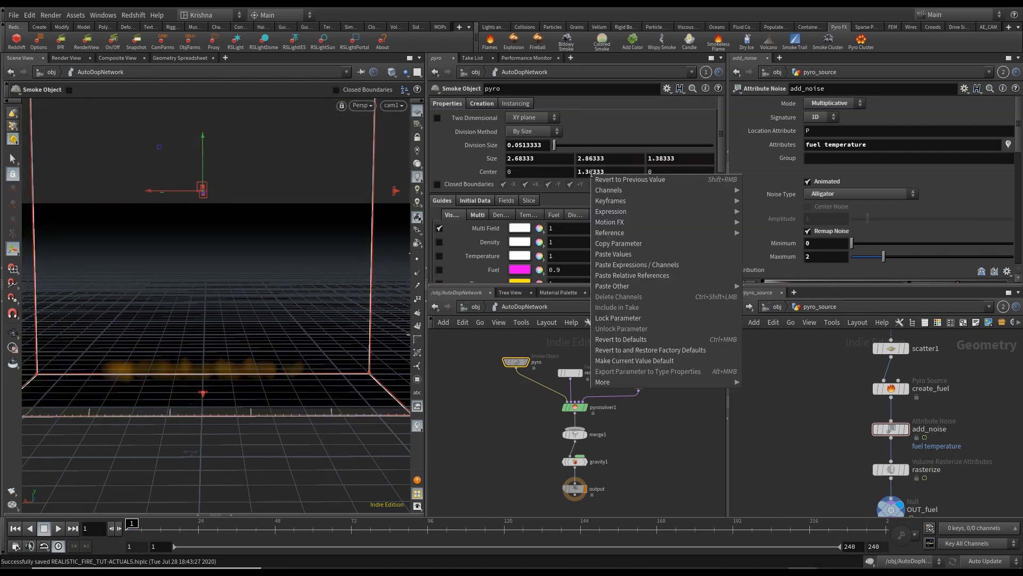
pyautogui.click(626, 276)
pyautogui.click(640, 172)
pyautogui.write('/2')
pyautogui.press('Return')
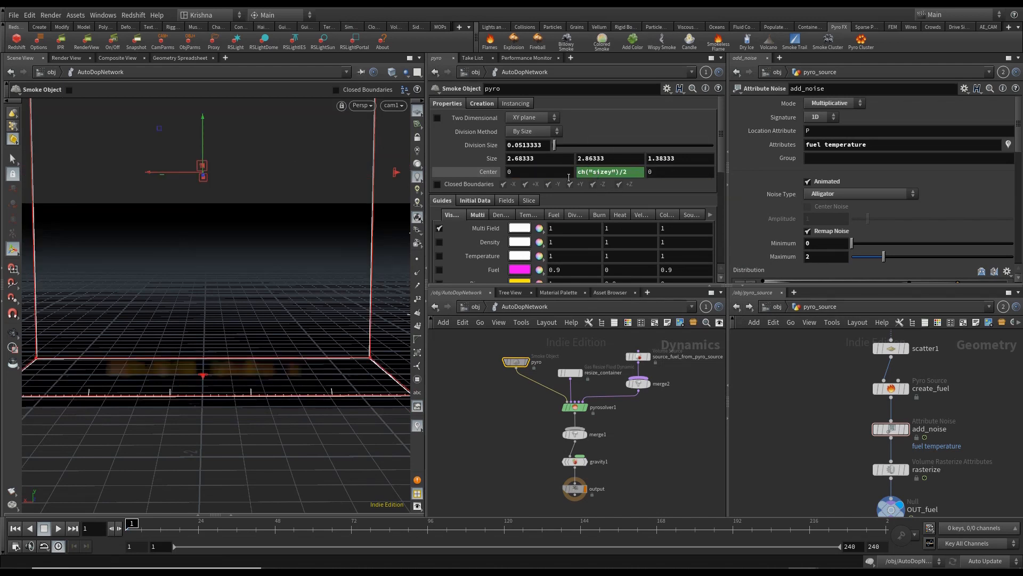
pyautogui.click(489, 172)
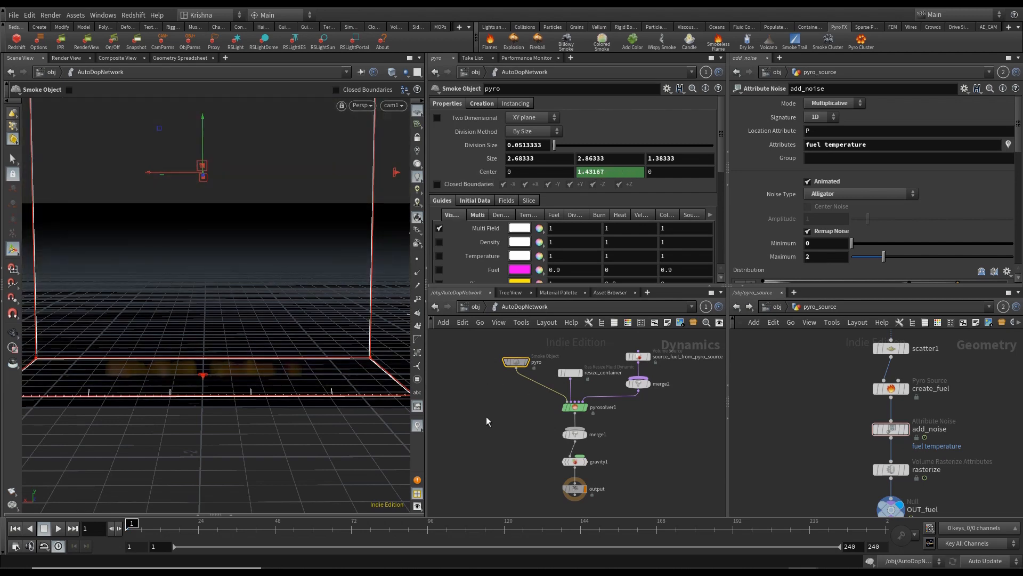
# Step: Lower the top of the pyro container to a Y size of about 1.71 and return to the cam1 view
pyautogui.press('Escape')
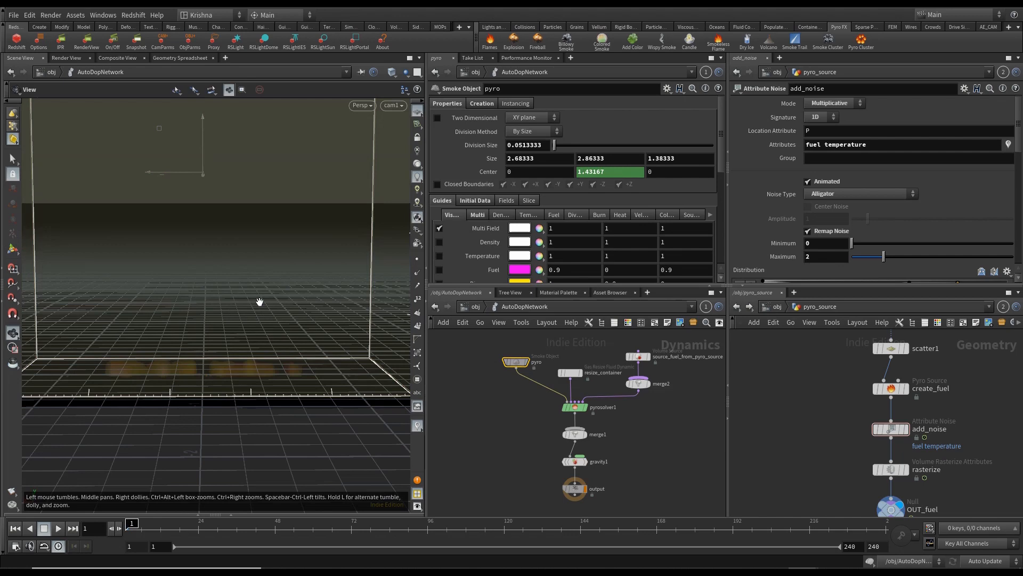
pyautogui.scroll(-4, 259, 301)
pyautogui.moveTo(254, 287); pyautogui.dragTo(243, 344, button='middle')
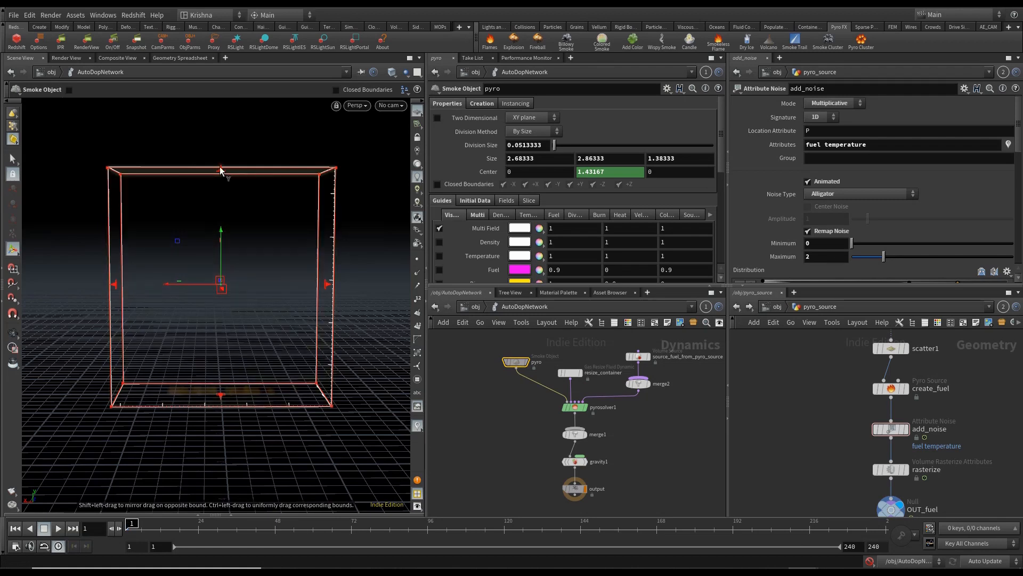
pyautogui.moveTo(221, 169); pyautogui.dragTo(221, 264)
pyautogui.click(395, 107)
pyautogui.click(408, 158)
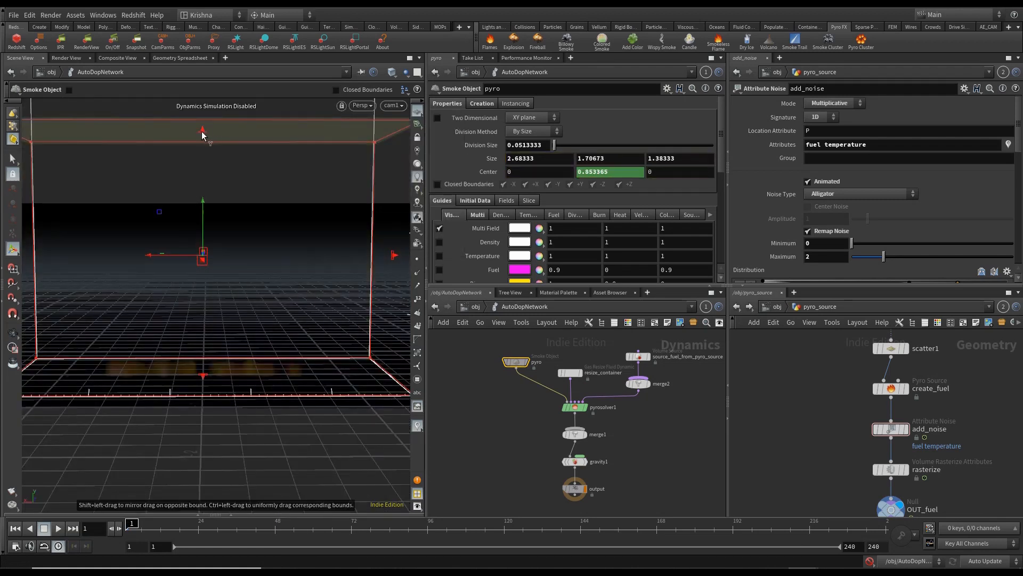
# Step: Lower the top of the pyro container to a Y size of about 1.27 and save the scene
pyautogui.moveTo(203, 134); pyautogui.dragTo(221, 200)
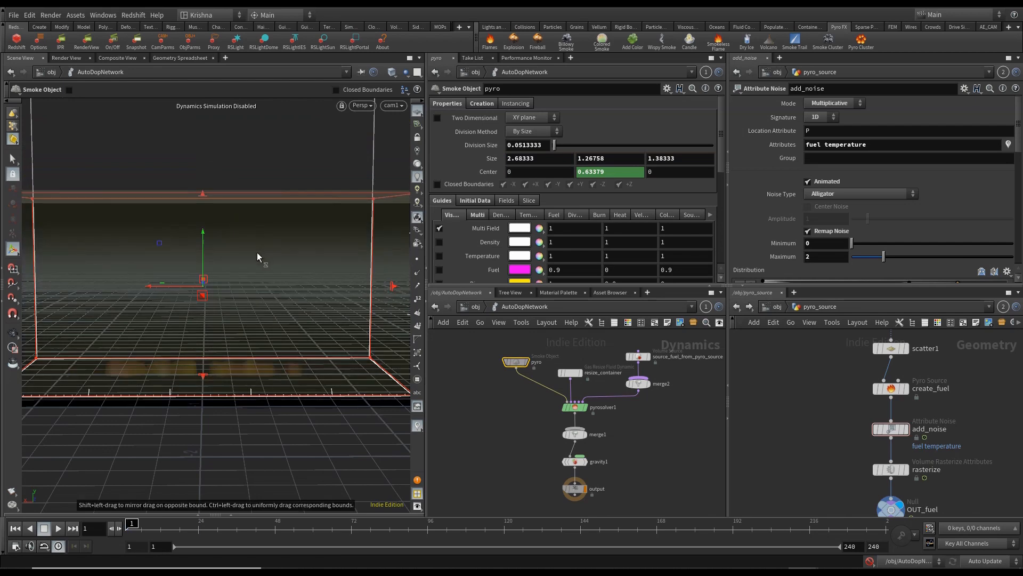
pyautogui.press('Escape')
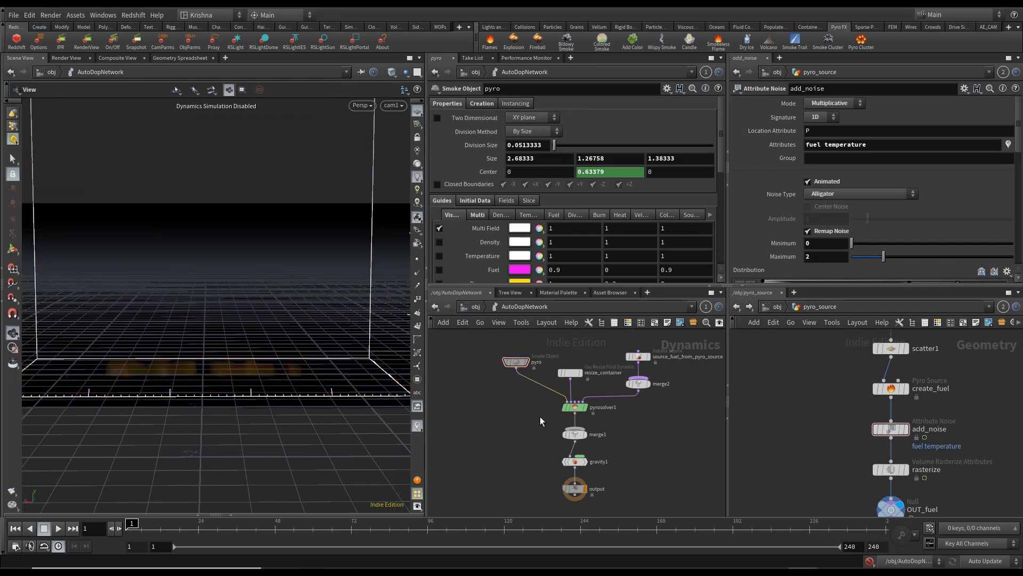
pyautogui.hotkey('ctrl', 's')
# Step: Turn on Closed Boundaries for pyro and Enforce Boundaries for resize_container's maximum bounds, both only on -Y, and save the scene
pyautogui.click(515, 362)
pyautogui.click(438, 185)
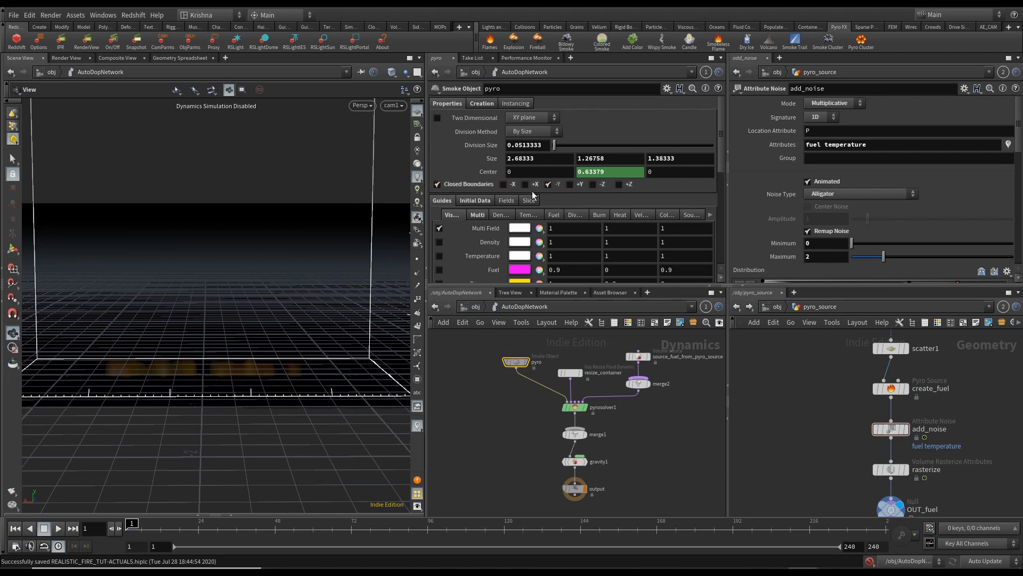
pyautogui.click(571, 372)
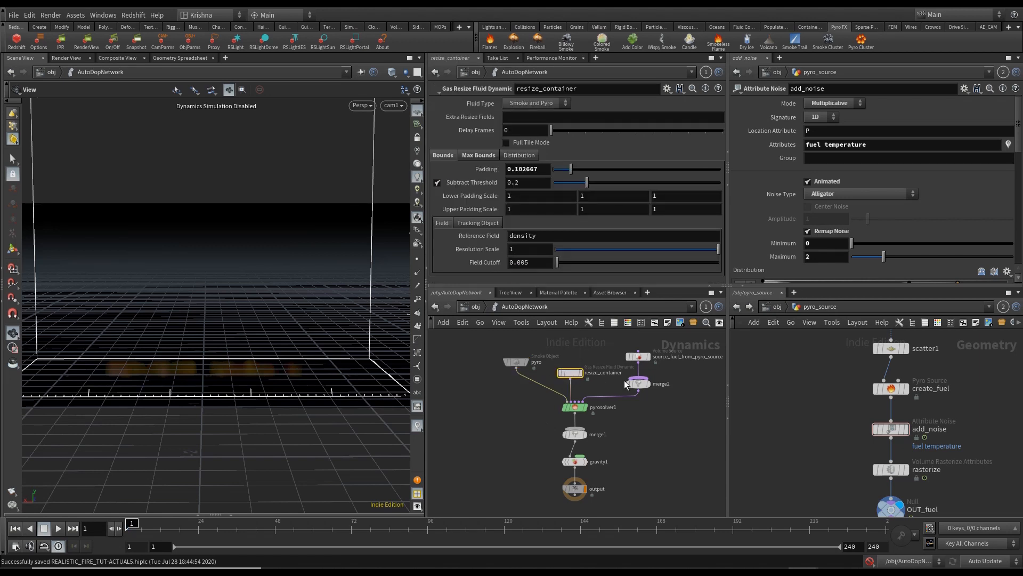
pyautogui.click(477, 156)
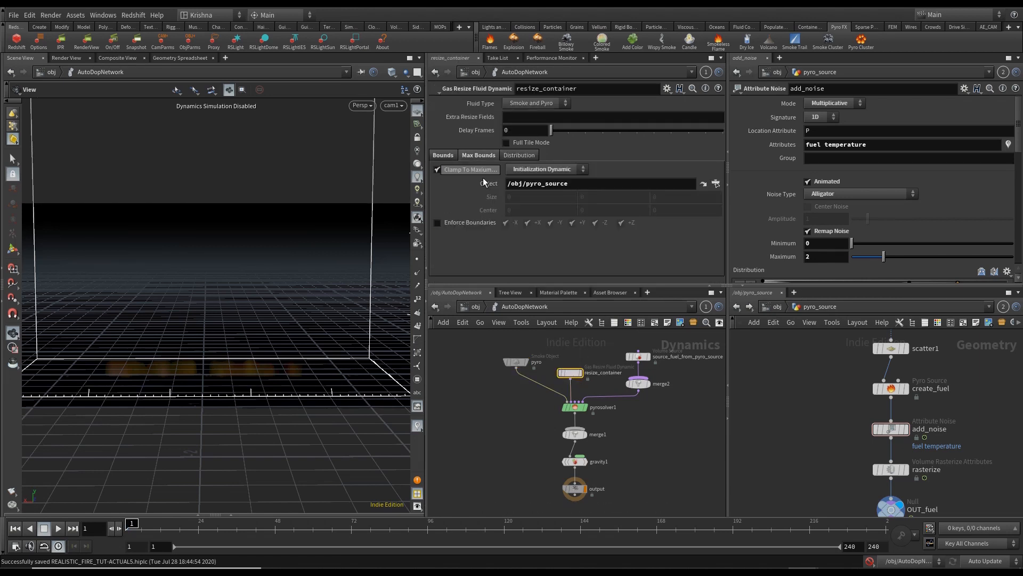
pyautogui.click(436, 223)
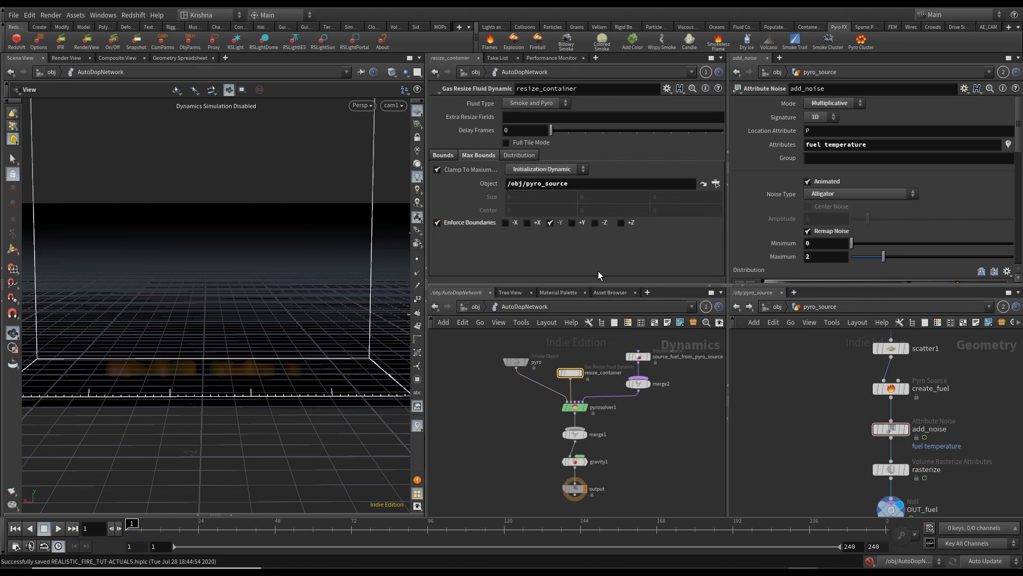
pyautogui.click(505, 396)
pyautogui.hotkey('ctrl', 's')
# Step: Examine the source volumes, target fields and operations for fuel, temperature and velocity in source_fuel_from_pyro_source
pyautogui.click(572, 407)
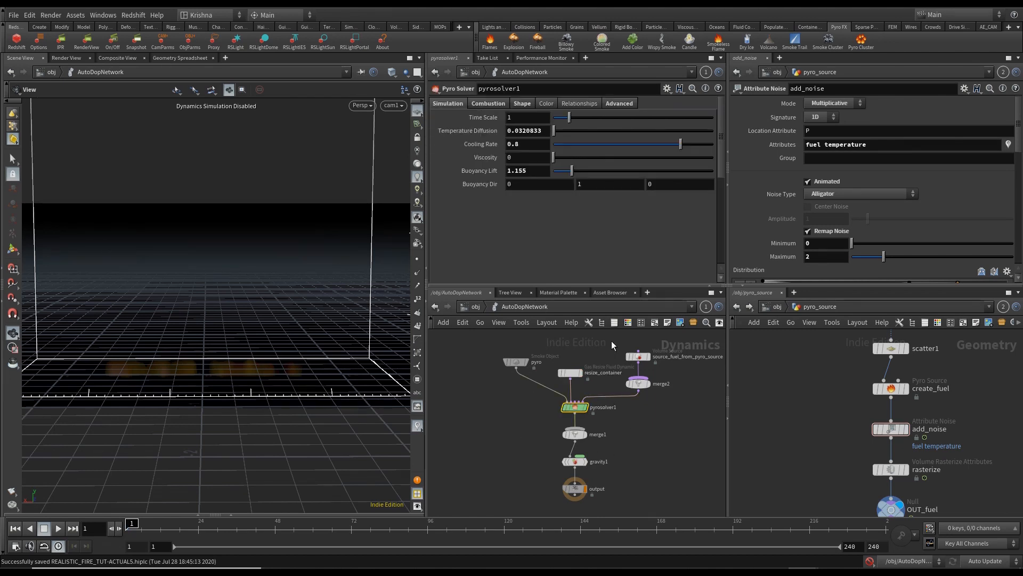
pyautogui.click(641, 356)
pyautogui.scroll(-5, 496, 231)
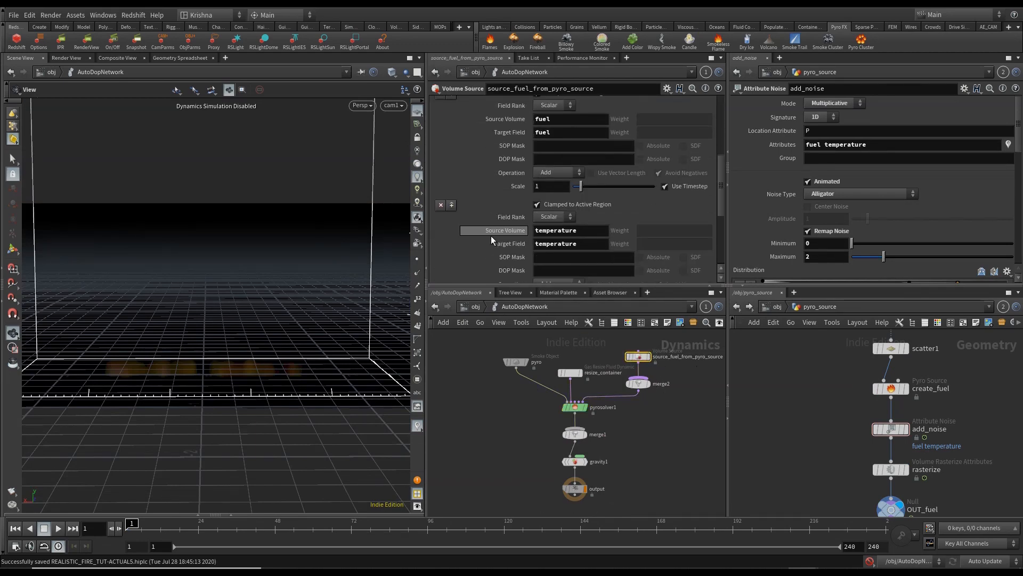
pyautogui.scroll(-2, 513, 151)
pyautogui.scroll(-4, 512, 181)
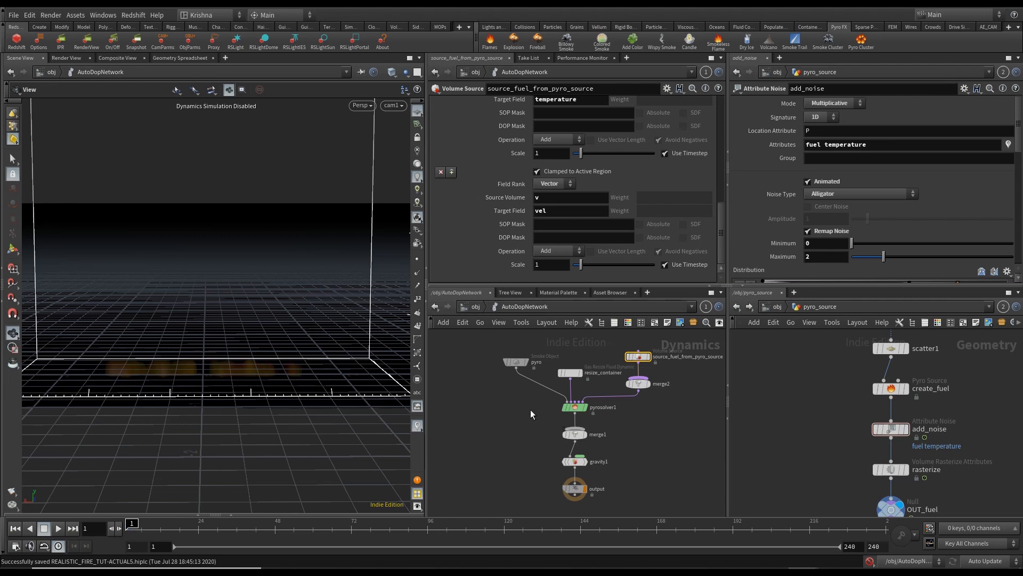
# Step: Try Time Scale values of 2 and 4 on pyrosolver1 and settle on 2
pyautogui.click(575, 407)
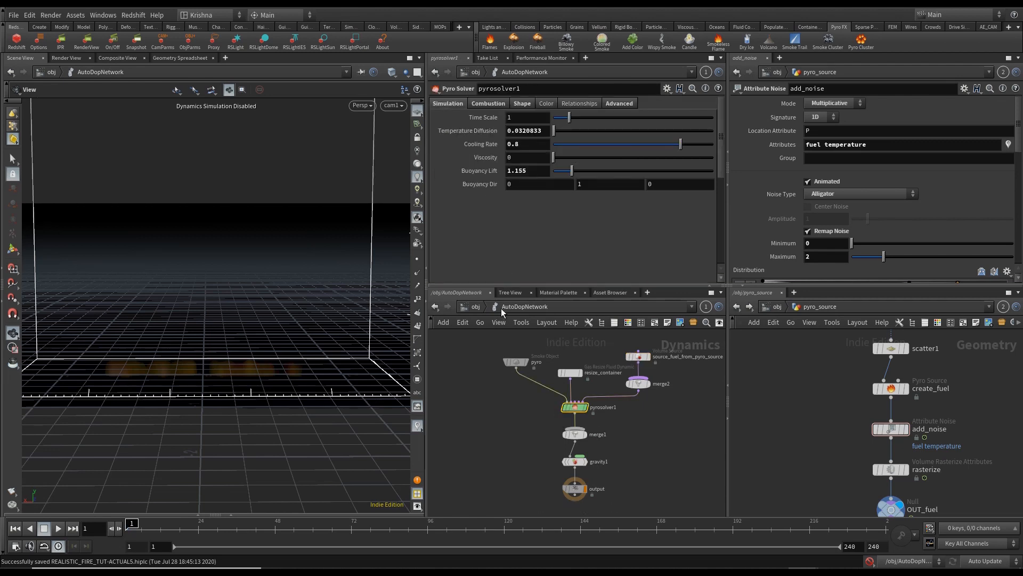
pyautogui.click(513, 118)
pyautogui.write('2')
pyautogui.press('Return')
pyautogui.click(525, 118)
pyautogui.write('4')
pyautogui.press('Return')
pyautogui.click(525, 117)
pyautogui.write('2')
pyautogui.press('Return')
# Step: Set pyrosolver1's Temperature Diffusion to 0.01 and its Cooling Rate to 0.5
pyautogui.moveTo(520, 131); pyautogui.dragTo(547, 149)
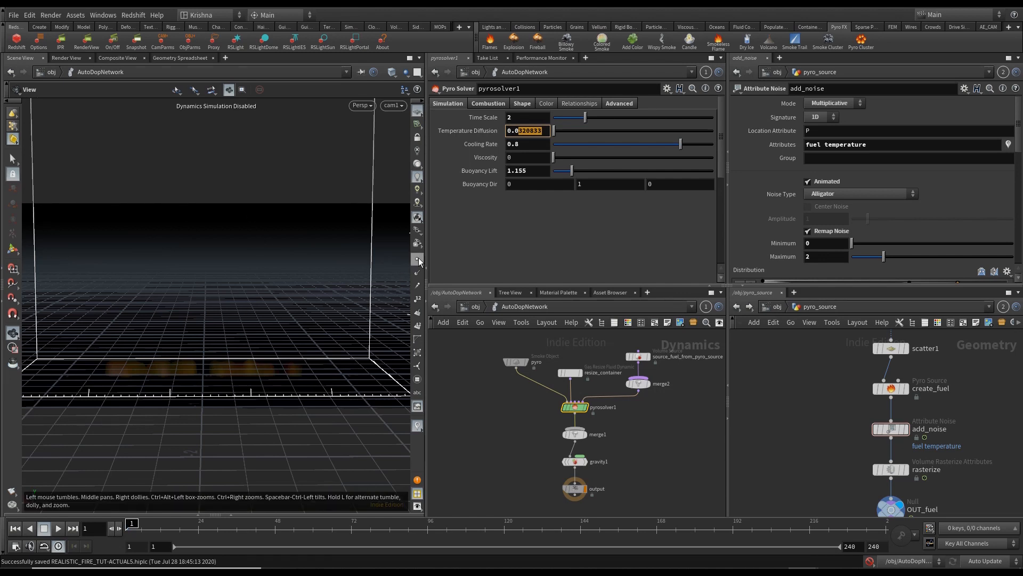
pyautogui.write('1')
pyautogui.press('Return')
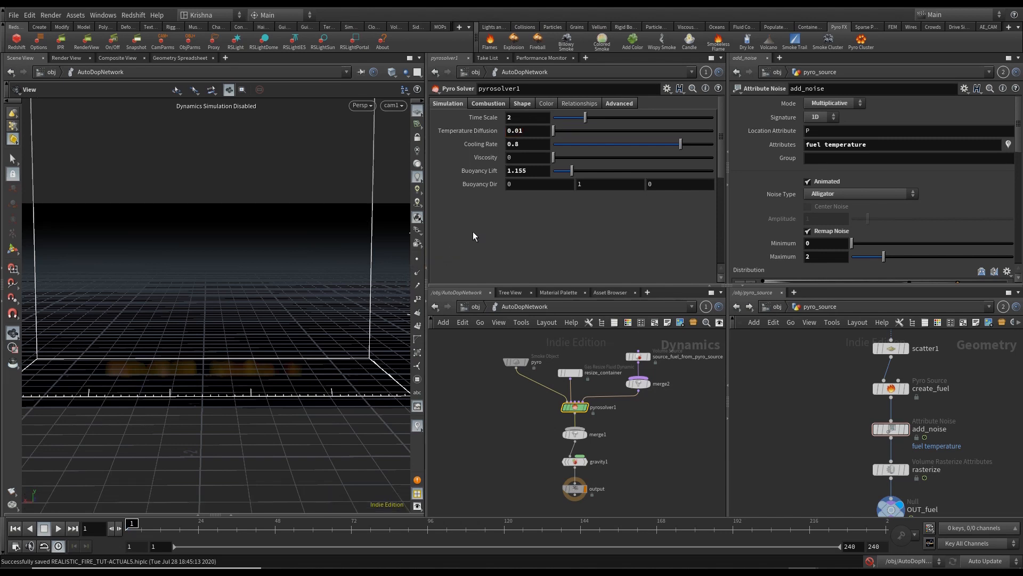
pyautogui.doubleClick(515, 144)
pyautogui.write('5')
pyautogui.press('Return')
# Step: Show the pyro container's handles, return to pyrosolver1 and set its Buoyancy Lift to 0.5
pyautogui.click(516, 362)
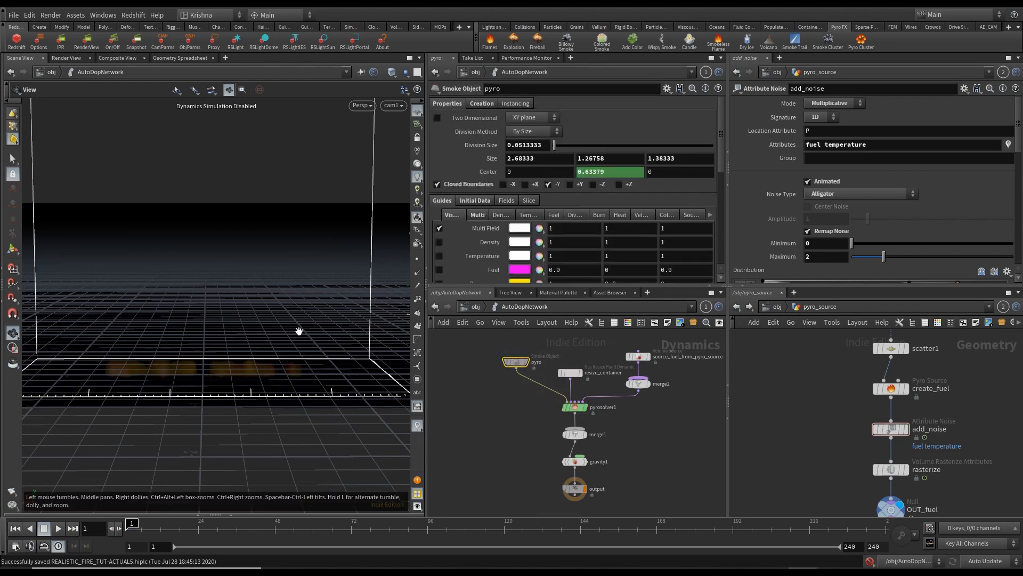
pyautogui.press('Return')
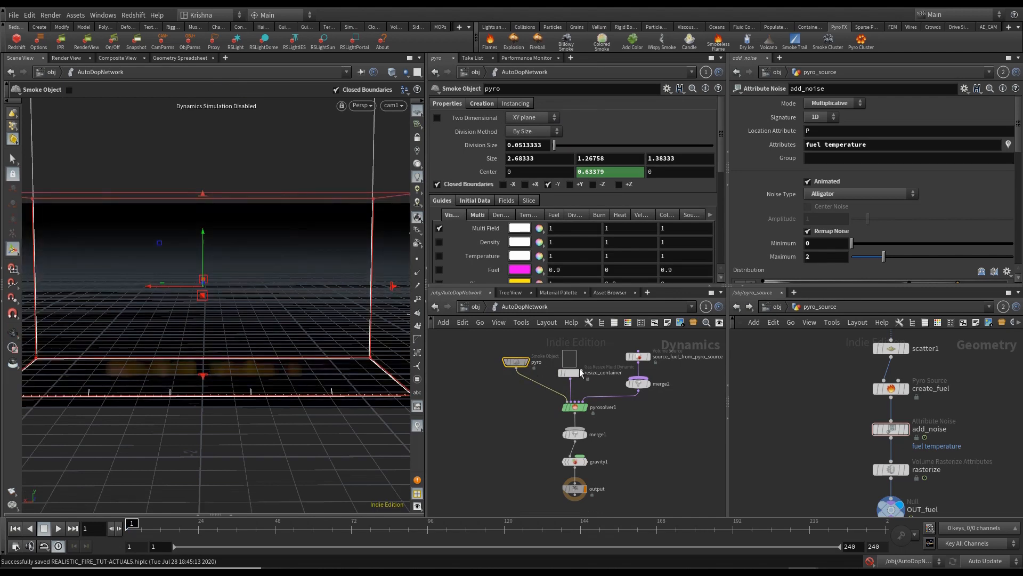
pyautogui.click(581, 369)
pyautogui.click(574, 408)
pyautogui.click(516, 171)
pyautogui.write('0.5')
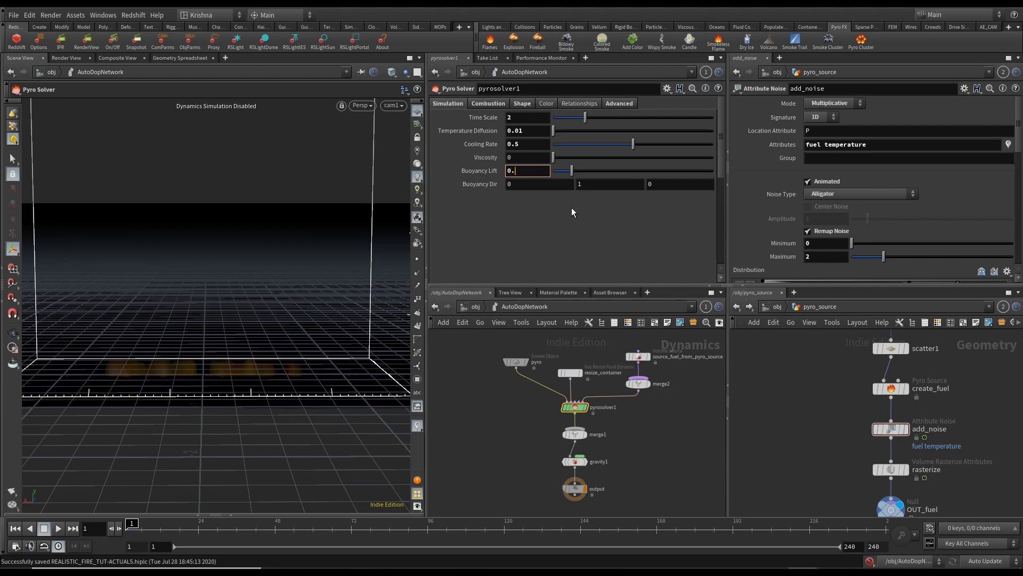
pyautogui.press('Return')
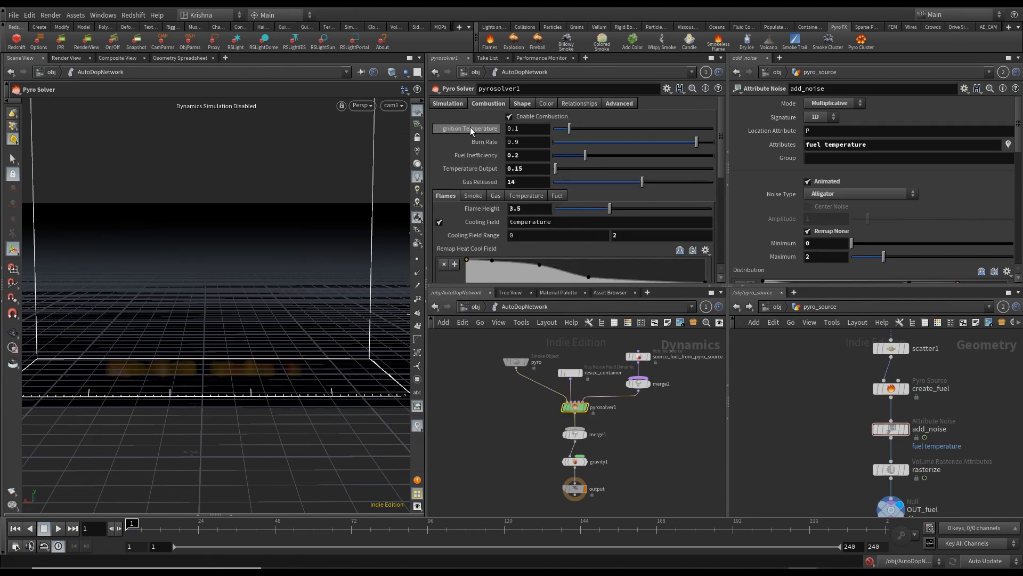
# Step: In the solver's combustion settings, try an Ignition Temperature of -1 and settle on 2
pyautogui.moveTo(470, 127)
pyautogui.click(524, 132)
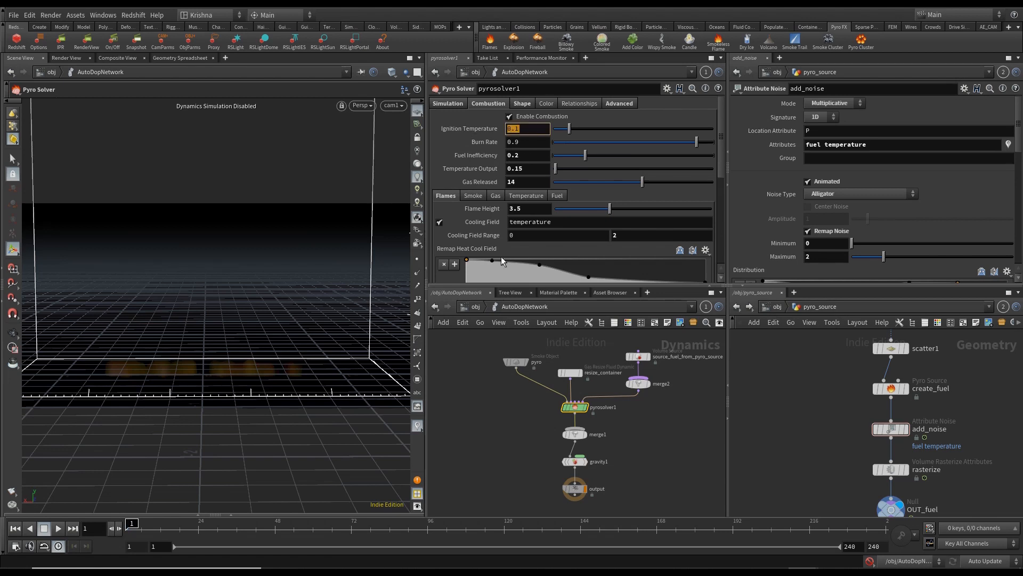
pyautogui.write('-1')
pyautogui.press('Return')
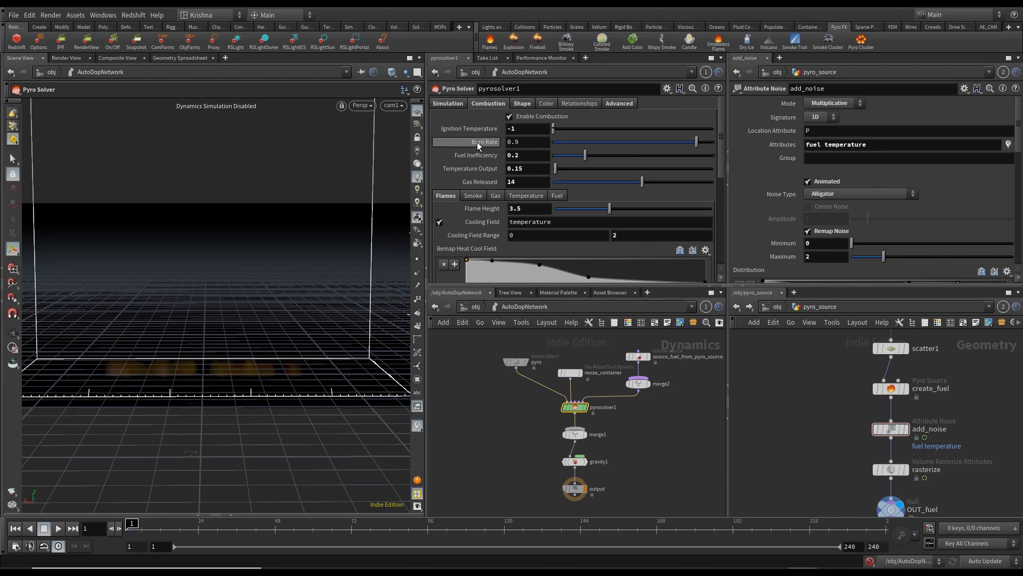
pyautogui.doubleClick(527, 132)
pyautogui.write('2')
pyautogui.press('Return')
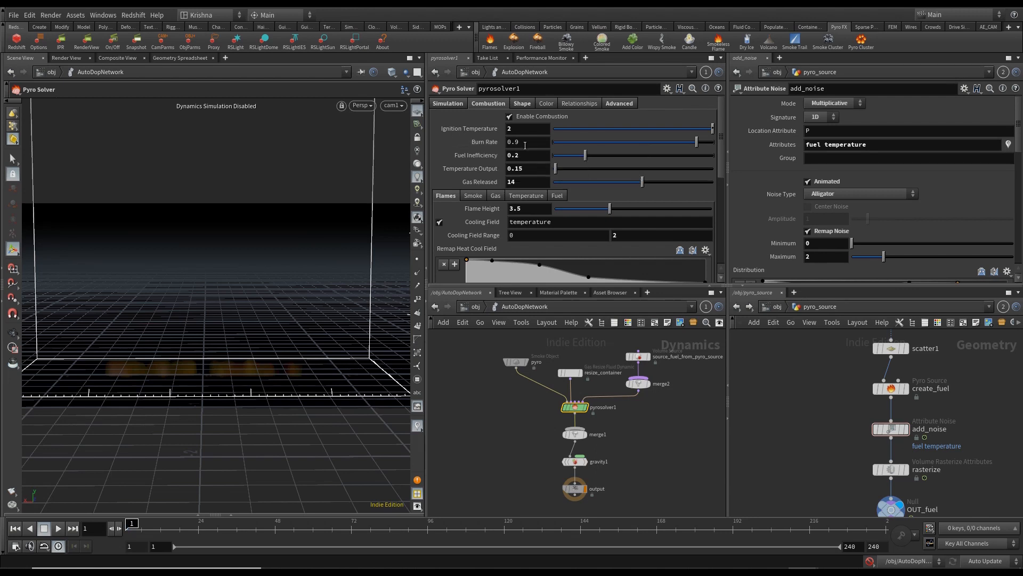
# Step: Revert the solver's Fuel Inefficiency and Temperature Output to their default values
pyautogui.rightClick(481, 153)
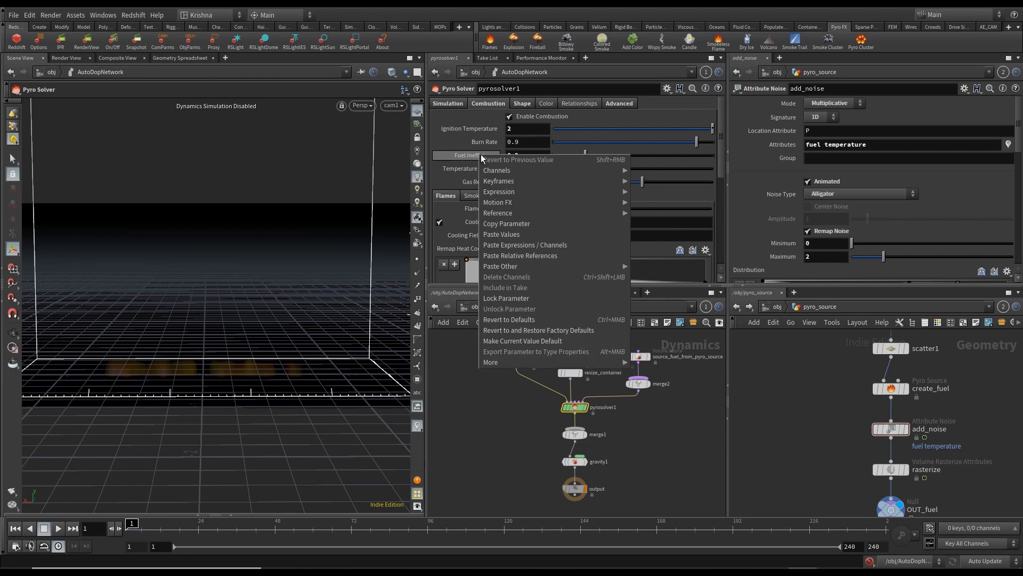
pyautogui.click(523, 319)
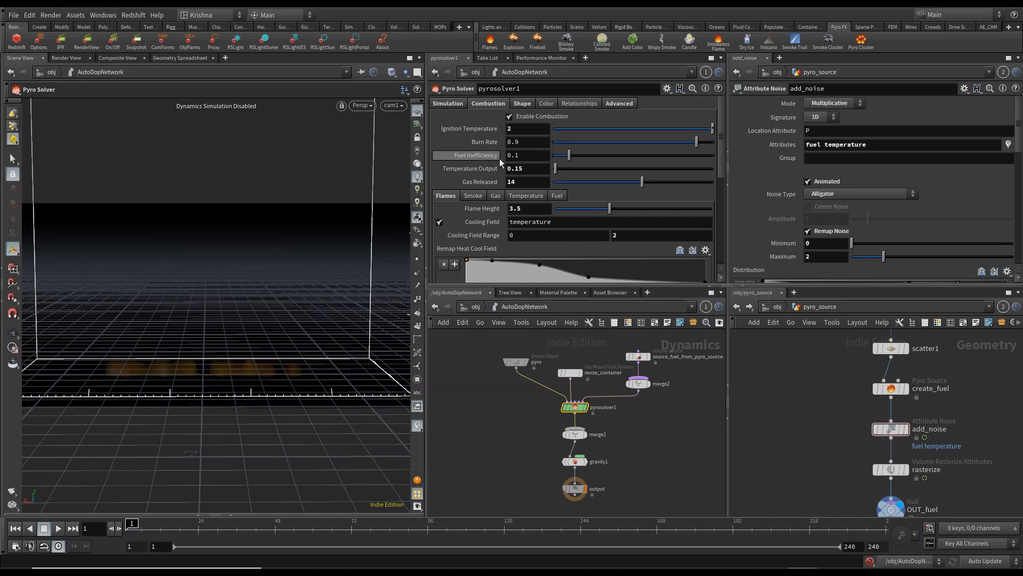
pyautogui.moveTo(500, 159)
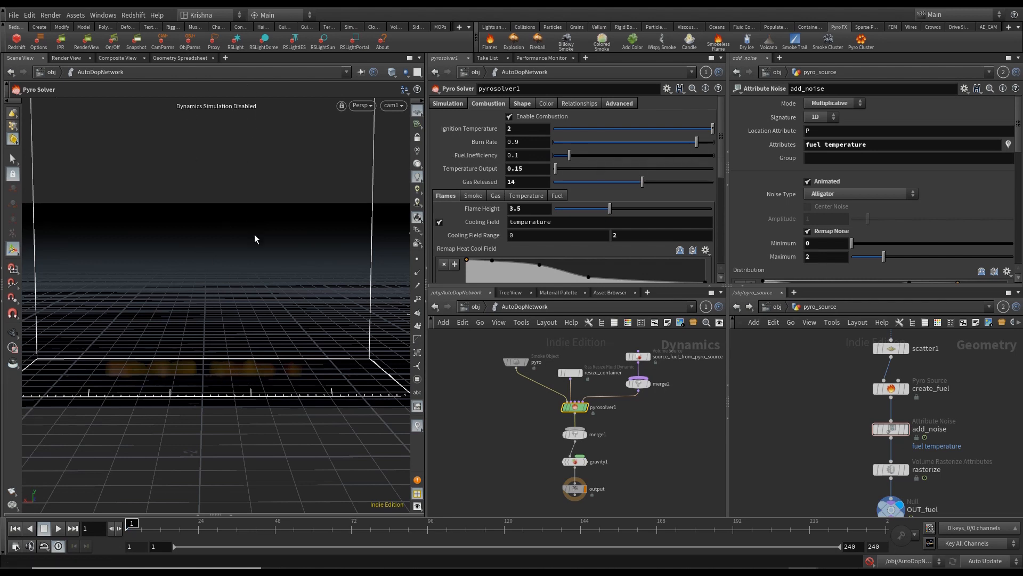
pyautogui.rightClick(484, 167)
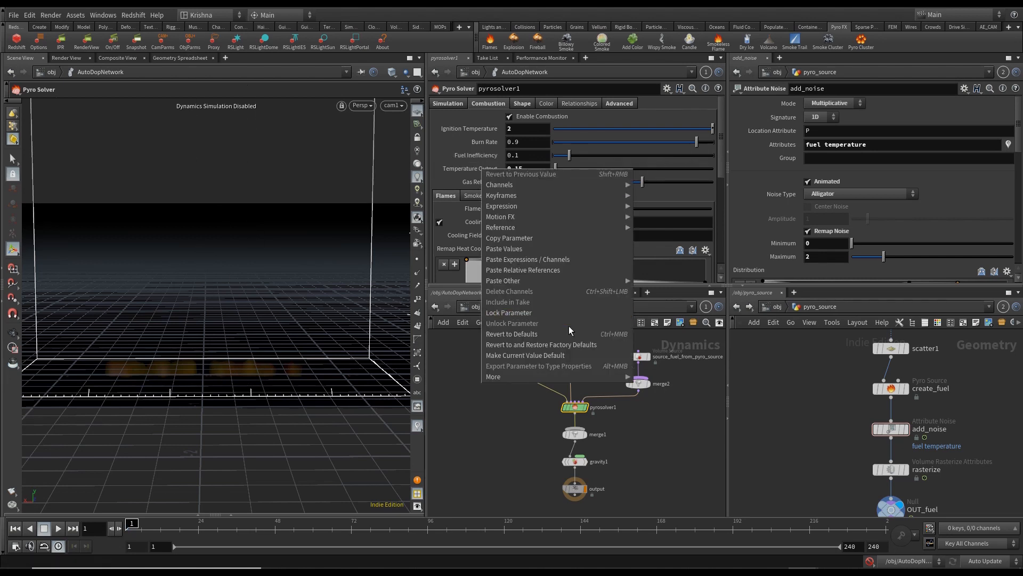
pyautogui.click(547, 332)
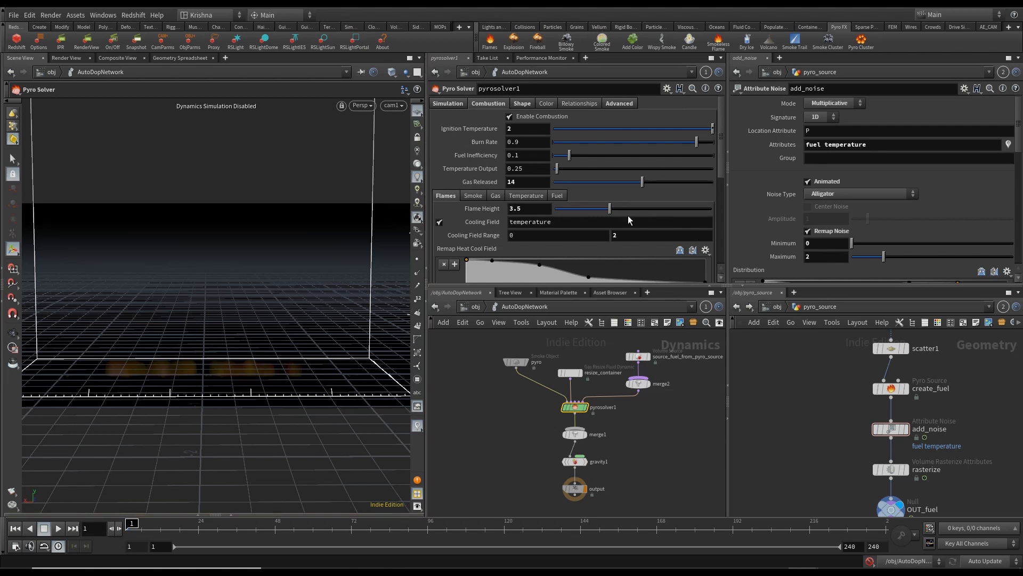
# Step: Try a Temperature Output of 10 in the solver's combustion settings
pyautogui.click(544, 171)
pyautogui.write('10')
pyautogui.press('Return')
# Step: Enable the dynamics simulation and save the scene
pyautogui.click(870, 560)
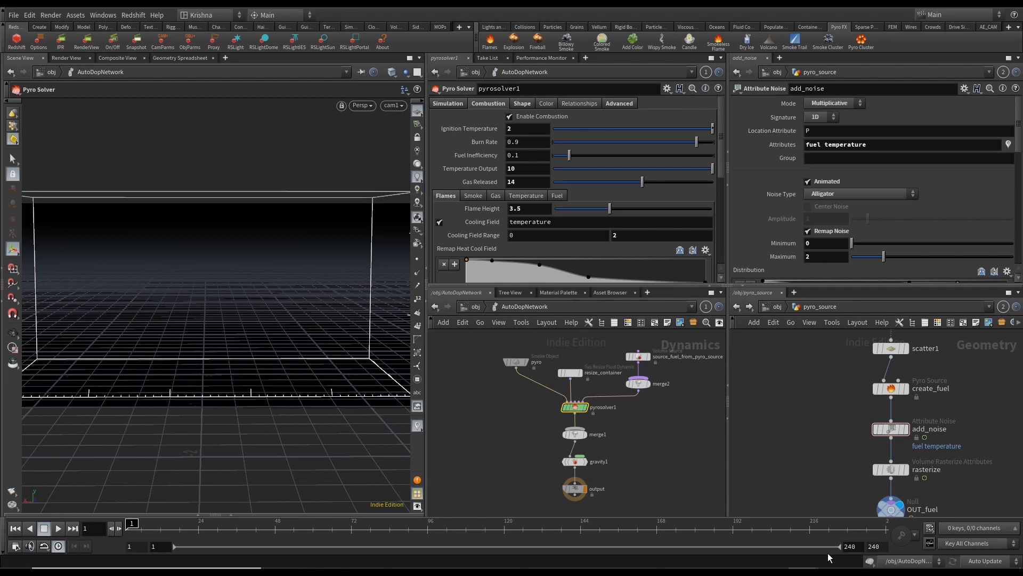
pyautogui.click(13, 15)
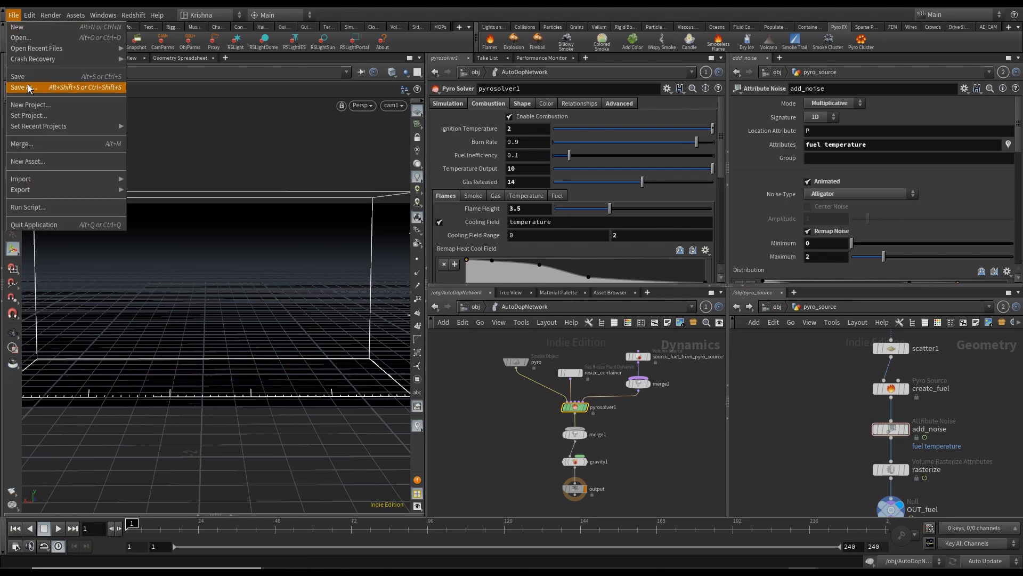
pyautogui.click(28, 78)
# Step: Play the fire simulation to about frame 36, stop it and return to the first frame
pyautogui.click(55, 532)
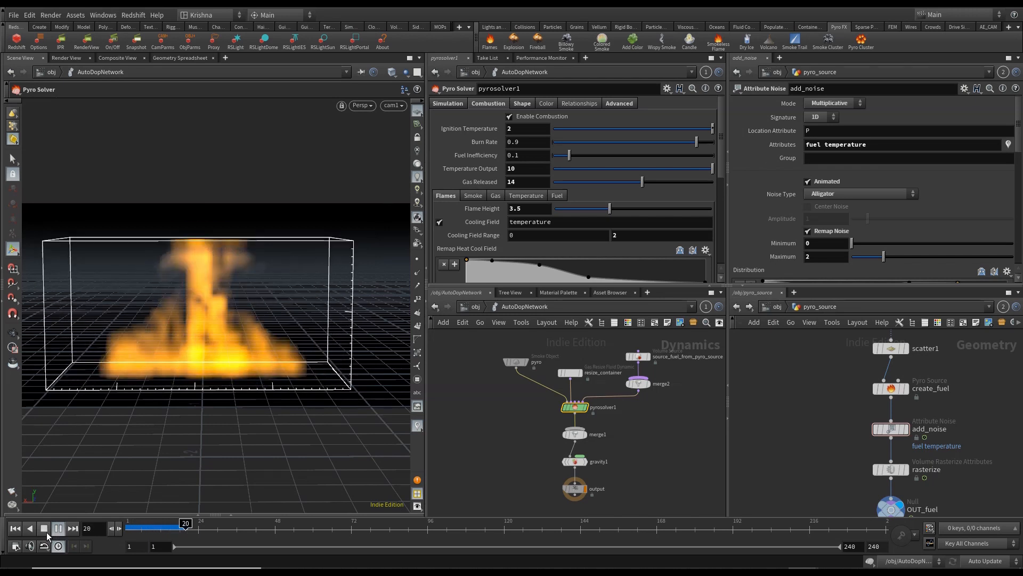
pyautogui.click(47, 532)
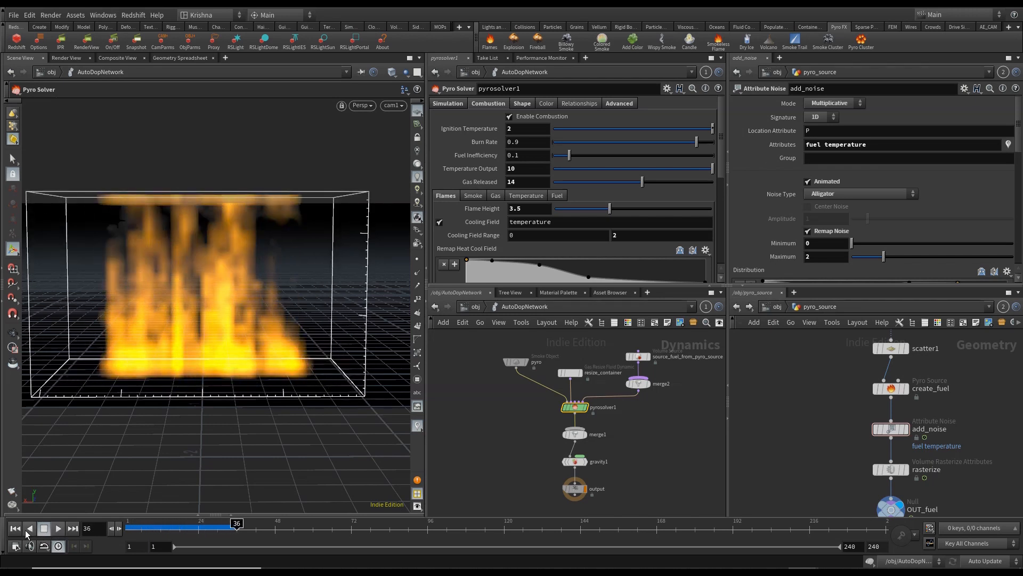
pyautogui.click(14, 528)
# Step: Revert the solver's Temperature Output to its default, replay the simulation past frame 50 and return to the first frame
pyautogui.rightClick(473, 175)
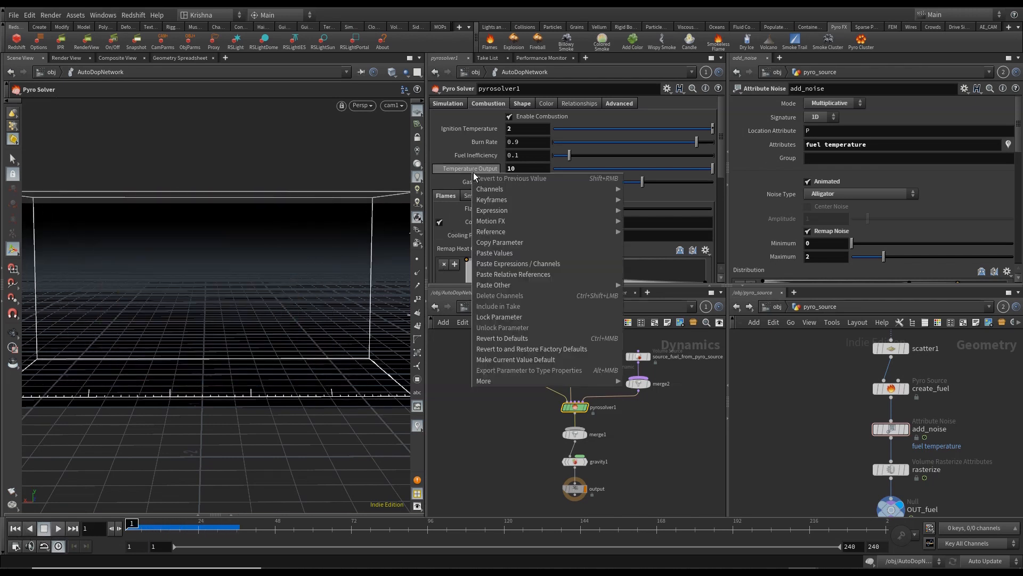
pyautogui.click(507, 337)
pyautogui.click(58, 528)
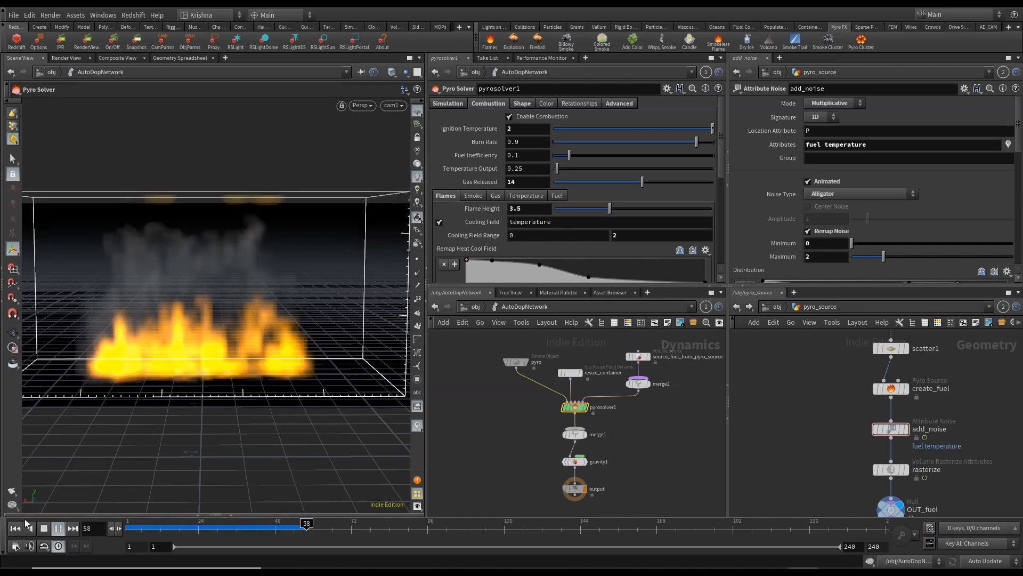
pyautogui.hotkey('ctrl', 'Up')
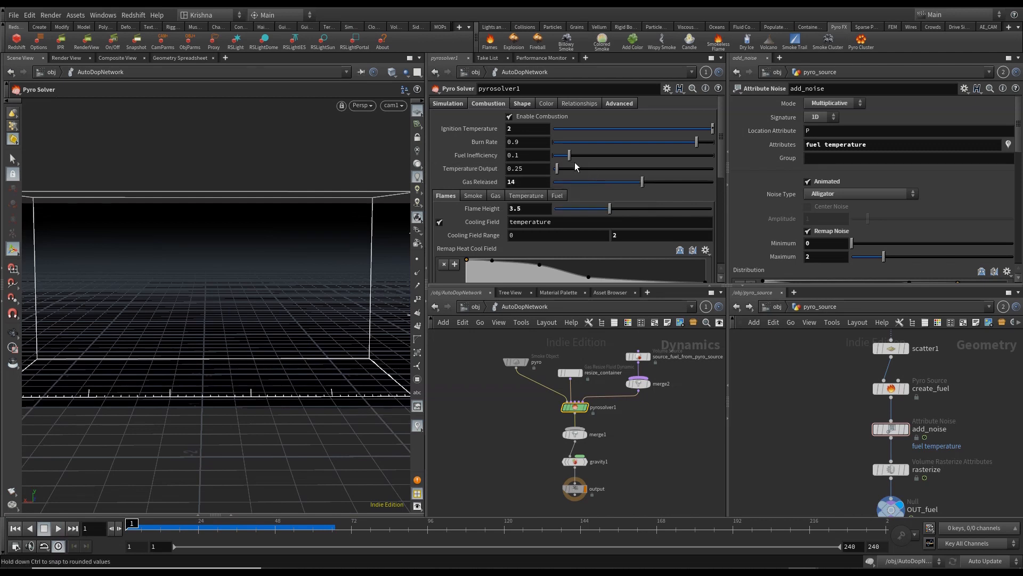
# Step: Set the solver's Gas Released to 1, replay the simulation past frame 40 and return to the first frame
pyautogui.click(517, 186)
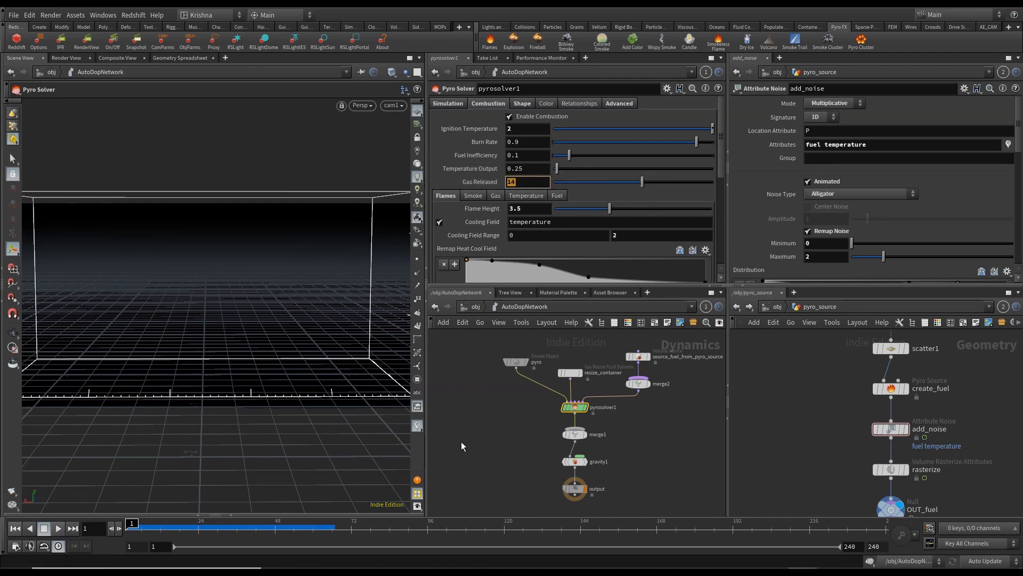
pyautogui.write('1')
pyautogui.press('Return')
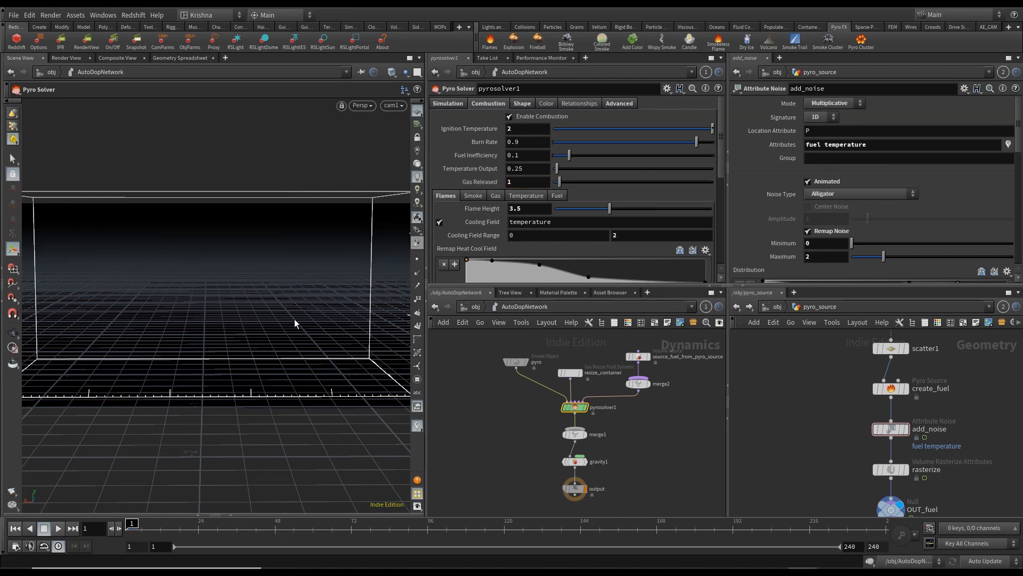
pyautogui.click(59, 528)
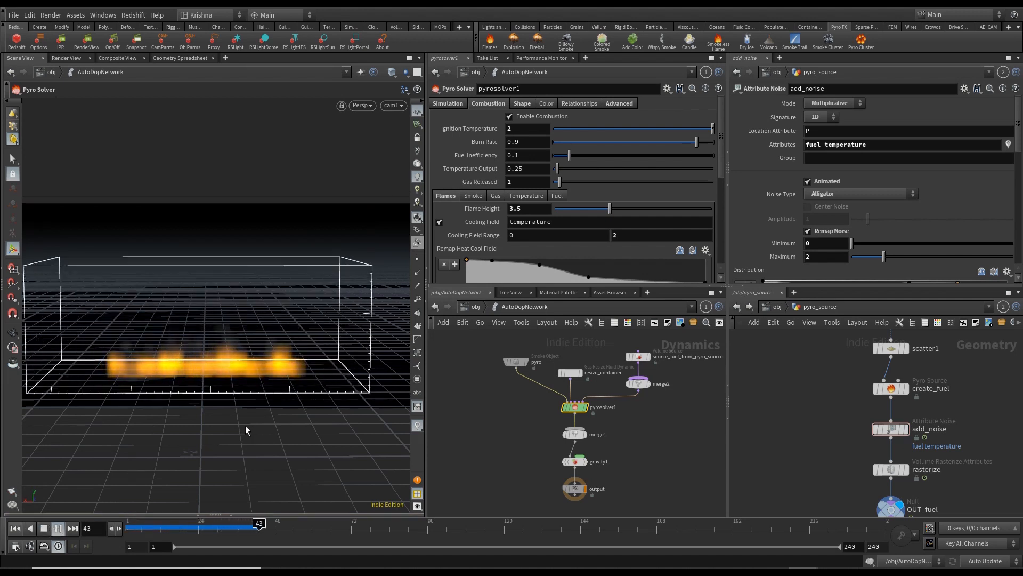
pyautogui.click(44, 528)
pyautogui.click(15, 528)
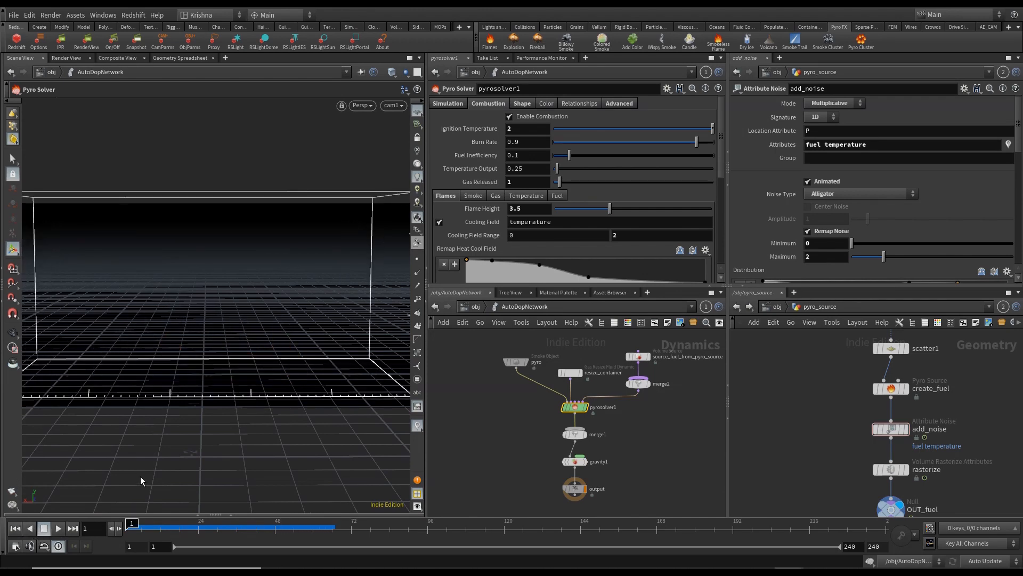
# Step: Save the scene, set the pyro smoke object's Division Size to 0.01 and save again
pyautogui.hotkey('ctrl', 's')
pyautogui.moveTo(481, 408); pyautogui.dragTo(540, 359)
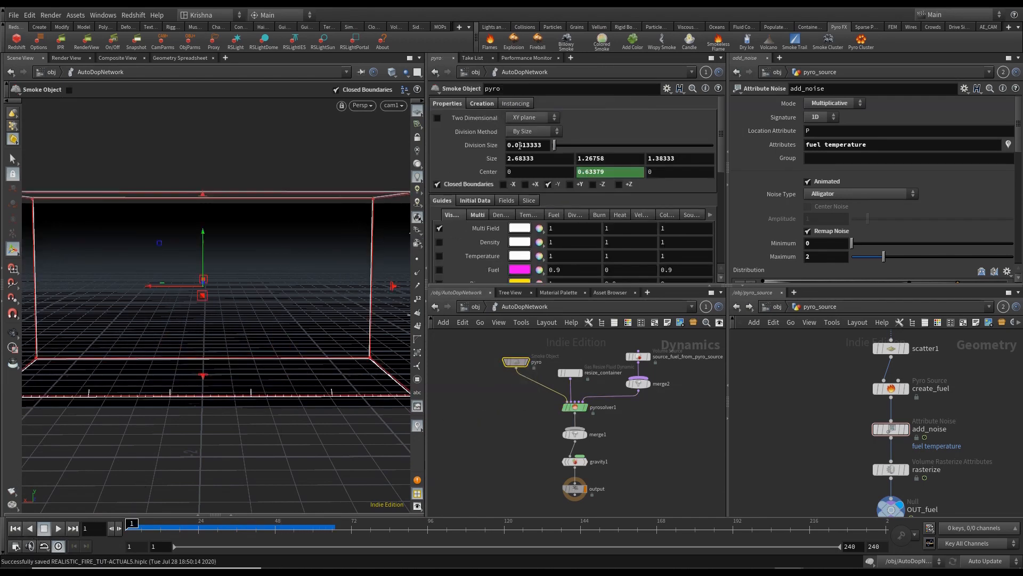
pyautogui.doubleClick(518, 145)
pyautogui.write('0.01')
pyautogui.press('Return')
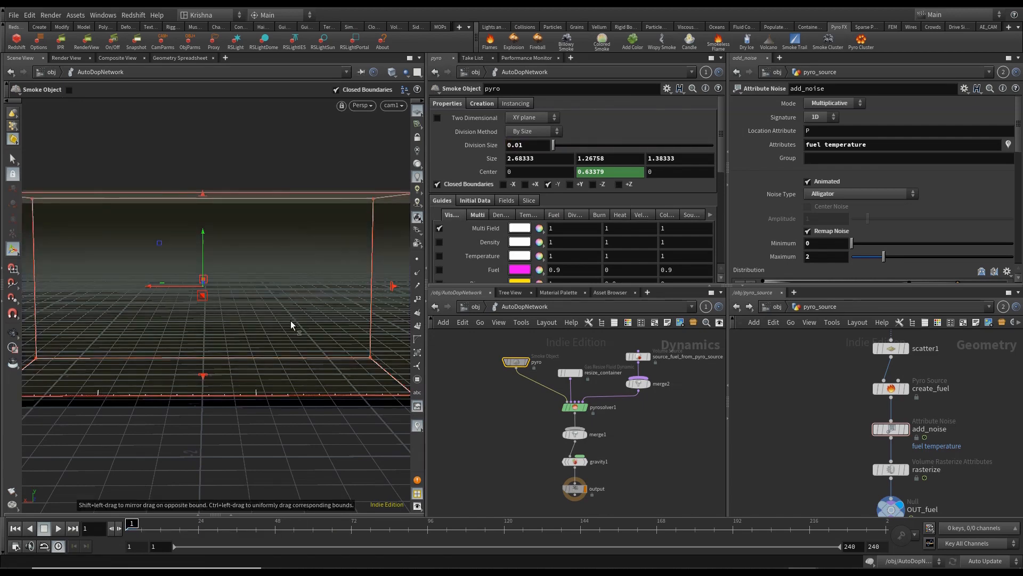
pyautogui.hotkey('ctrl', 's')
# Step: Play the fire simulation past frame 20, stop it and return to the first frame
pyautogui.click(58, 527)
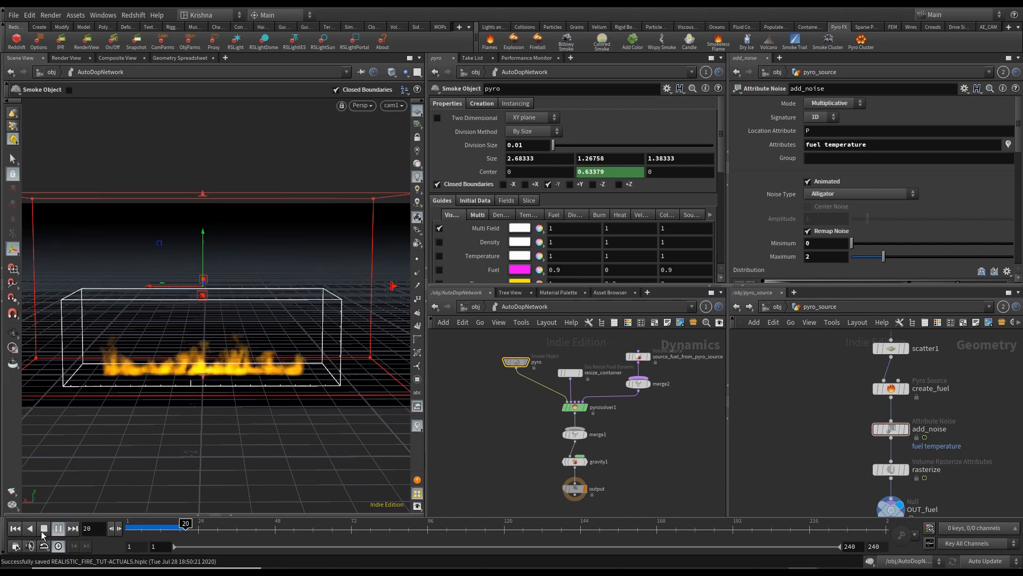
pyautogui.press('Up')
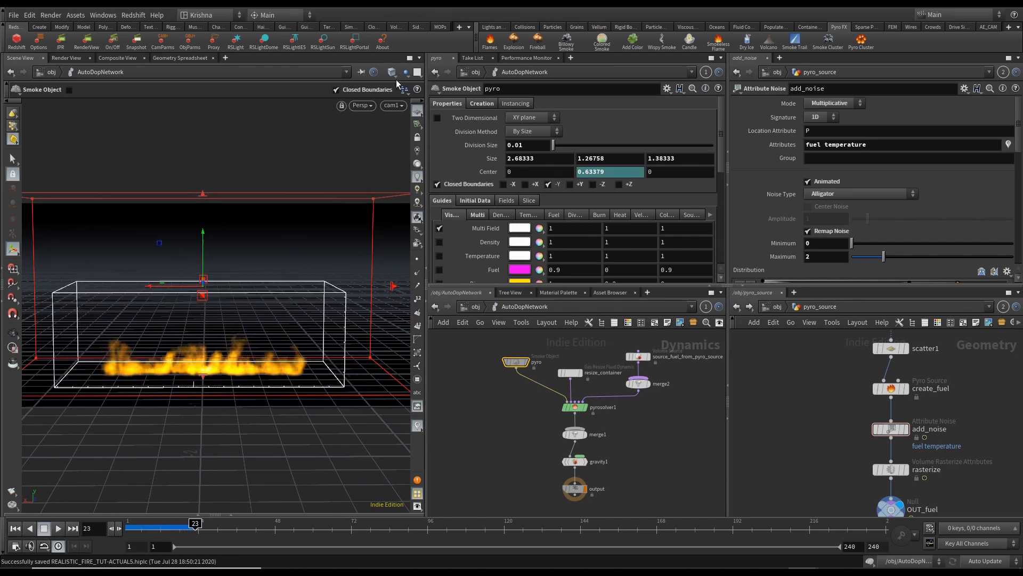
pyautogui.press('Escape')
pyautogui.click(17, 527)
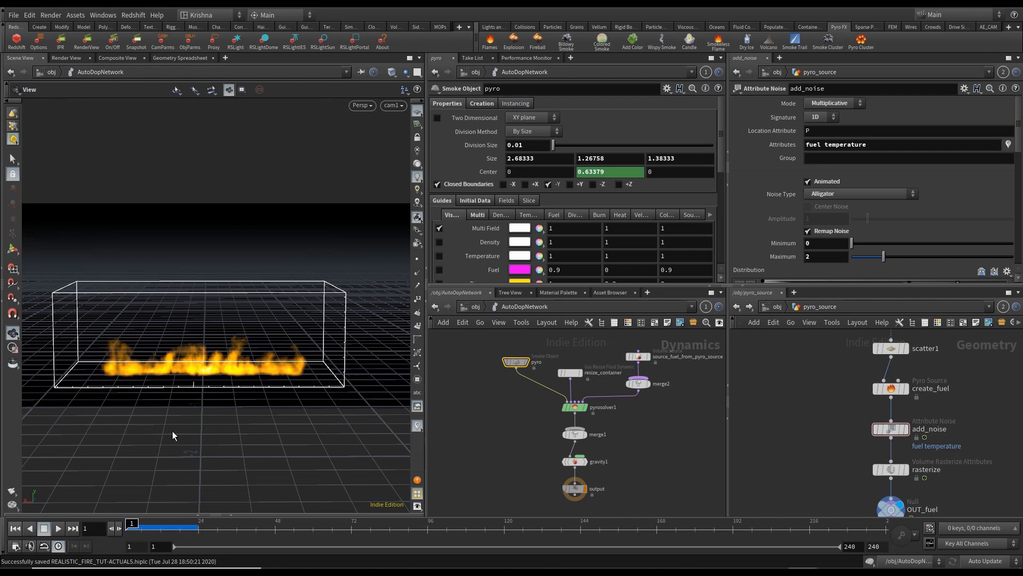
pyautogui.click(392, 73)
pyautogui.click(401, 170)
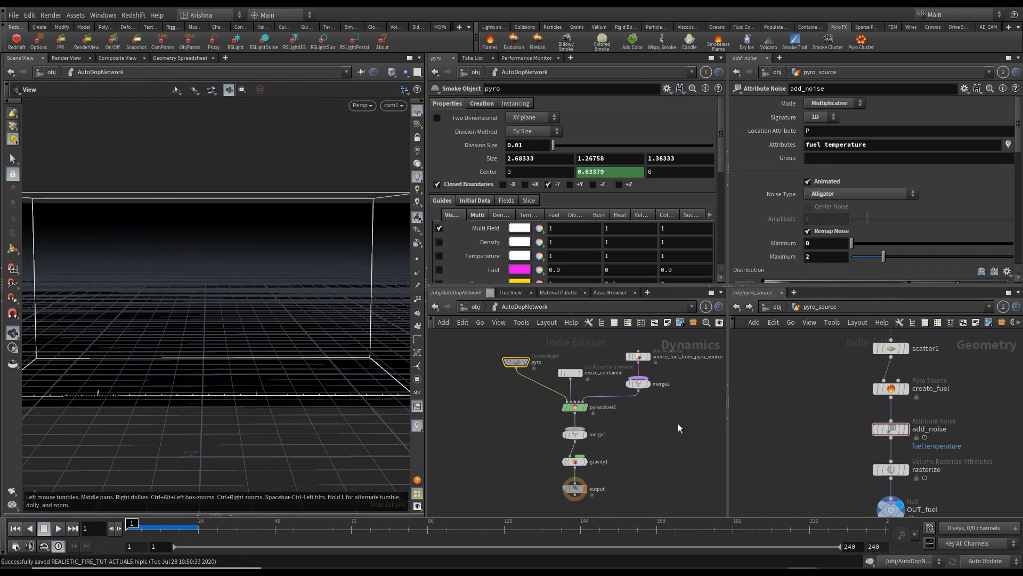
# Step: Save the scene and set the pyro solver's Flame Height to 4
pyautogui.hotkey('ctrl', 's')
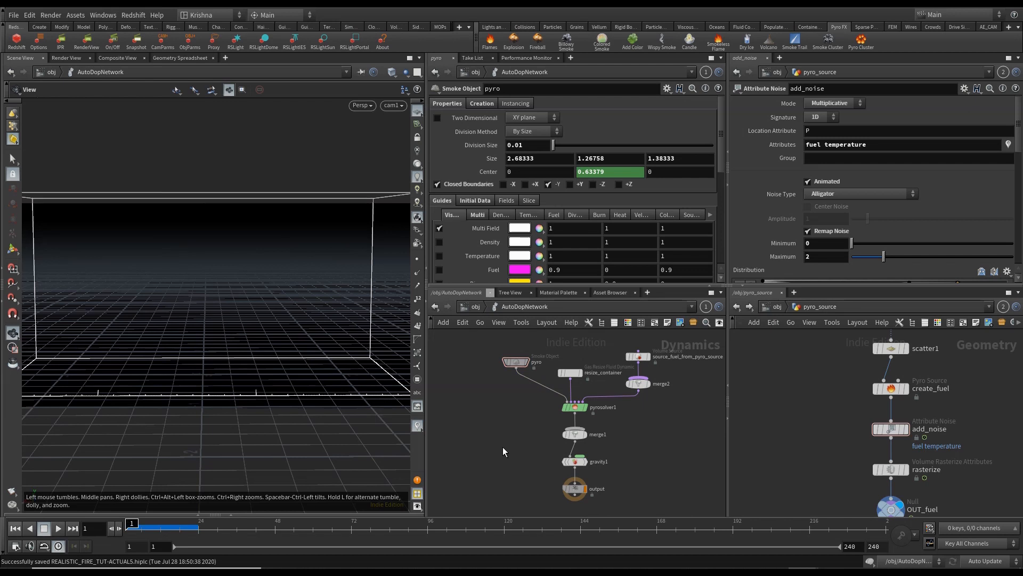
pyautogui.press('Down')
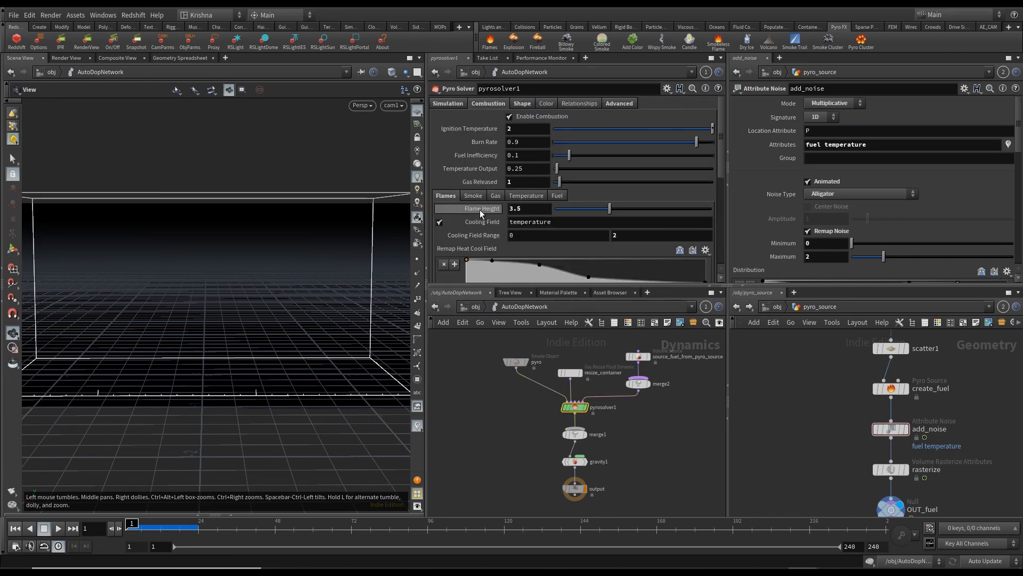
pyautogui.doubleClick(528, 208)
pyautogui.write('4')
pyautogui.press('Return')
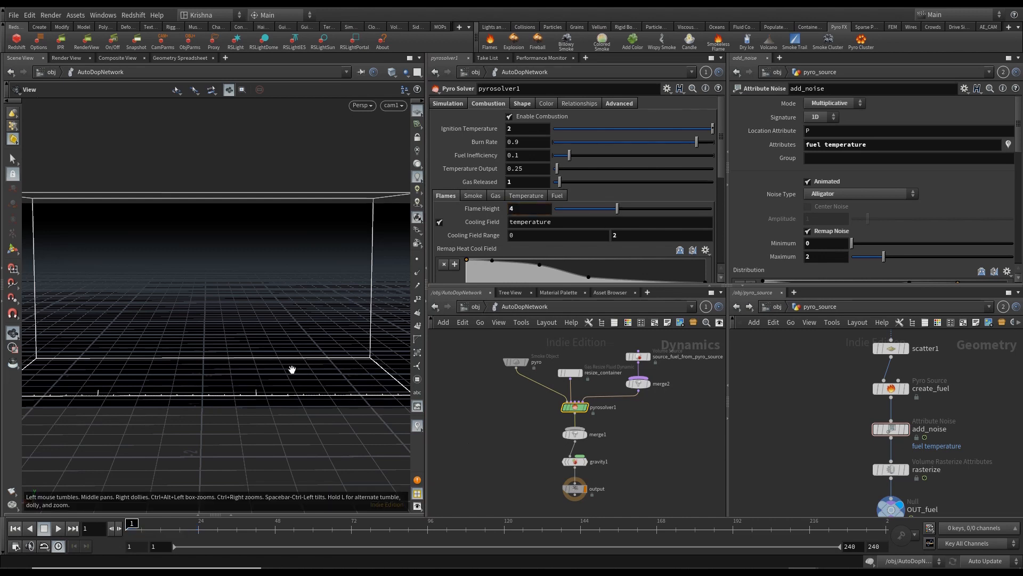
# Step: Enable Flames Influence Cooling Rate in the solver's temperature settings, set its Flame Contribution to 1 and save the scene
pyautogui.click(473, 197)
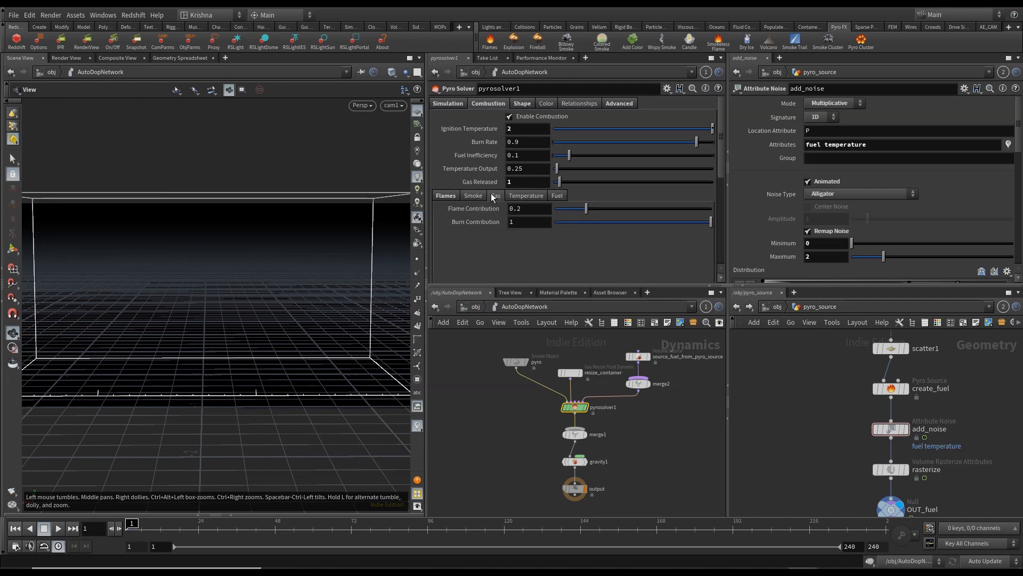
pyautogui.click(528, 197)
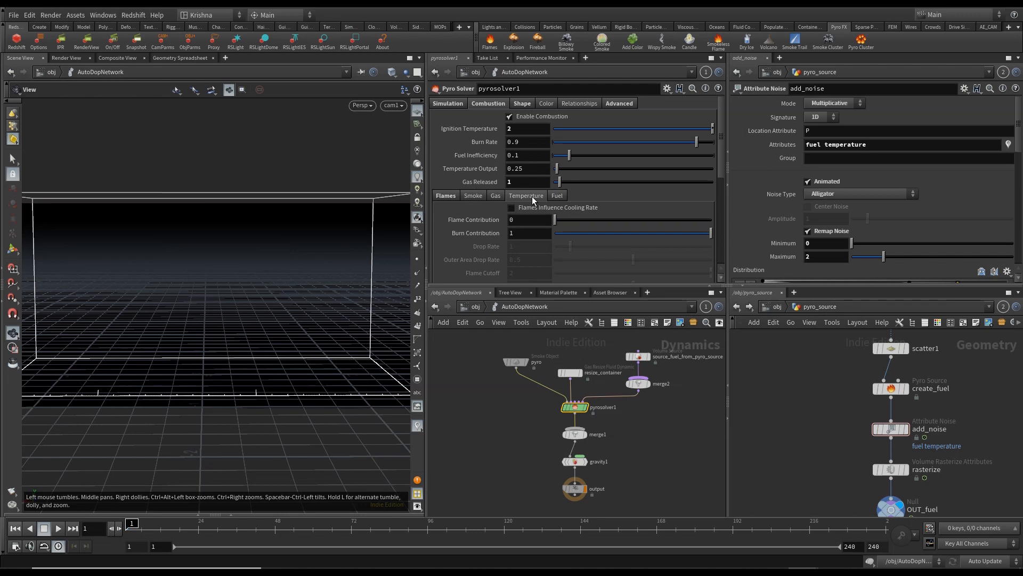
pyautogui.click(511, 209)
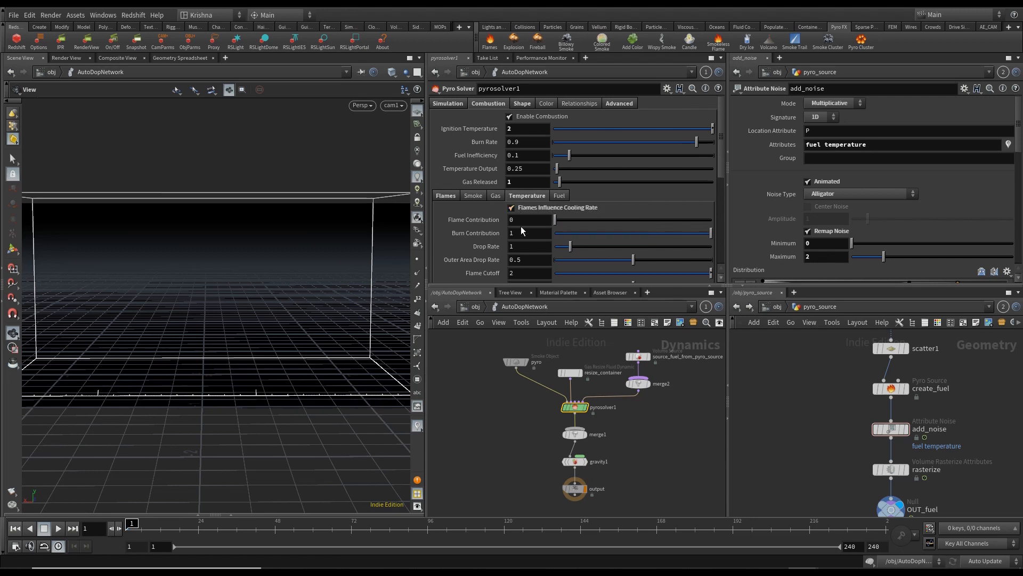
pyautogui.doubleClick(528, 219)
pyautogui.write('1')
pyautogui.press('Return')
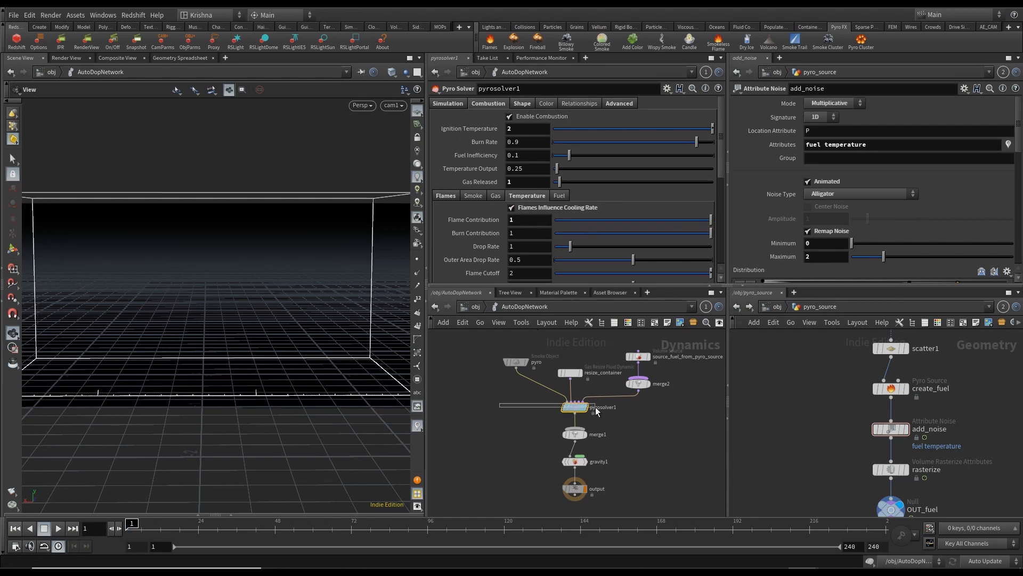
pyautogui.hotkey('ctrl', 's')
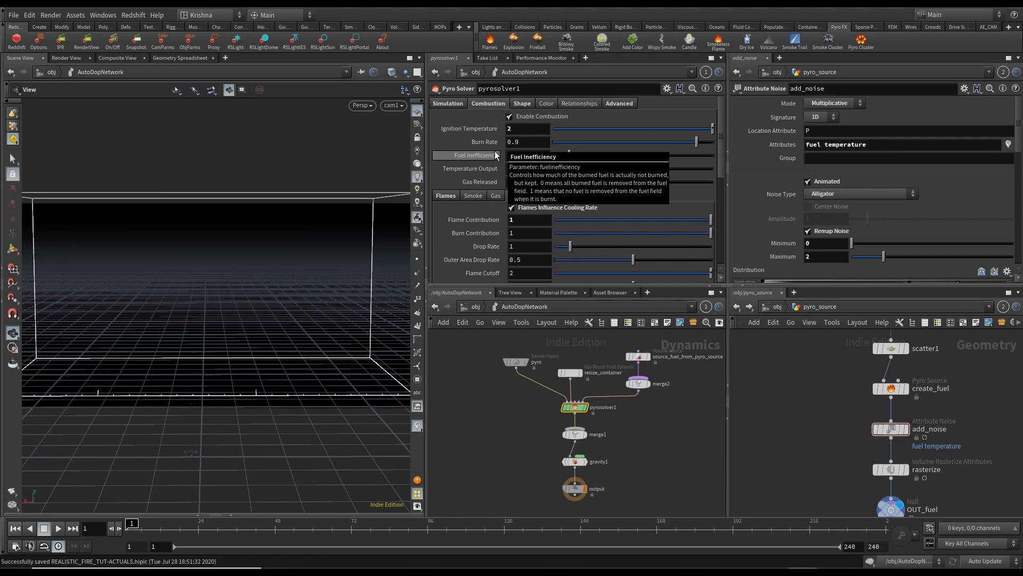
# Step: Enable Sharpening, Turbulence and Confinement in the pyro solver's shape settings
pyautogui.click(522, 106)
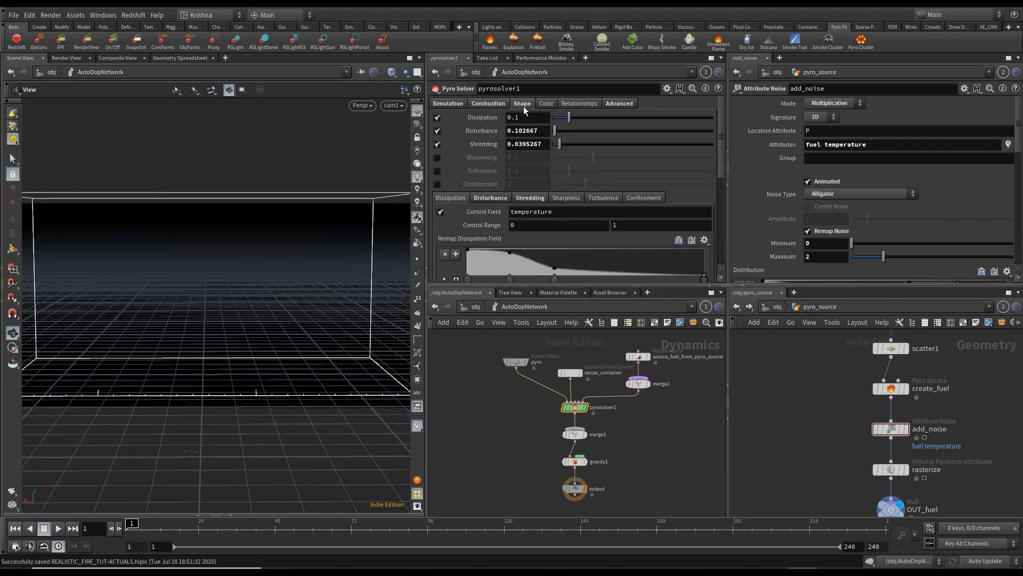
pyautogui.click(437, 158)
pyautogui.click(437, 171)
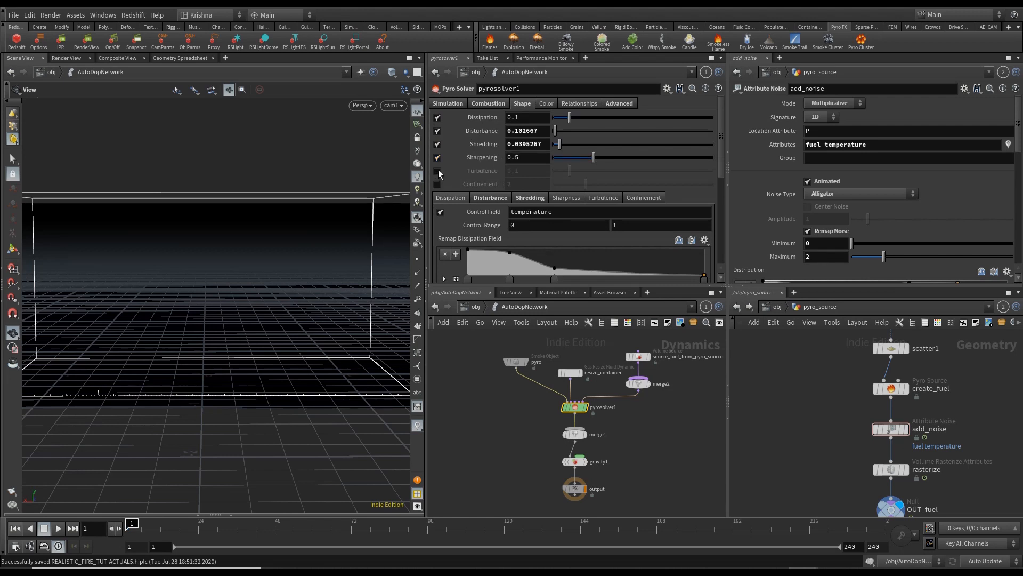
pyautogui.click(437, 185)
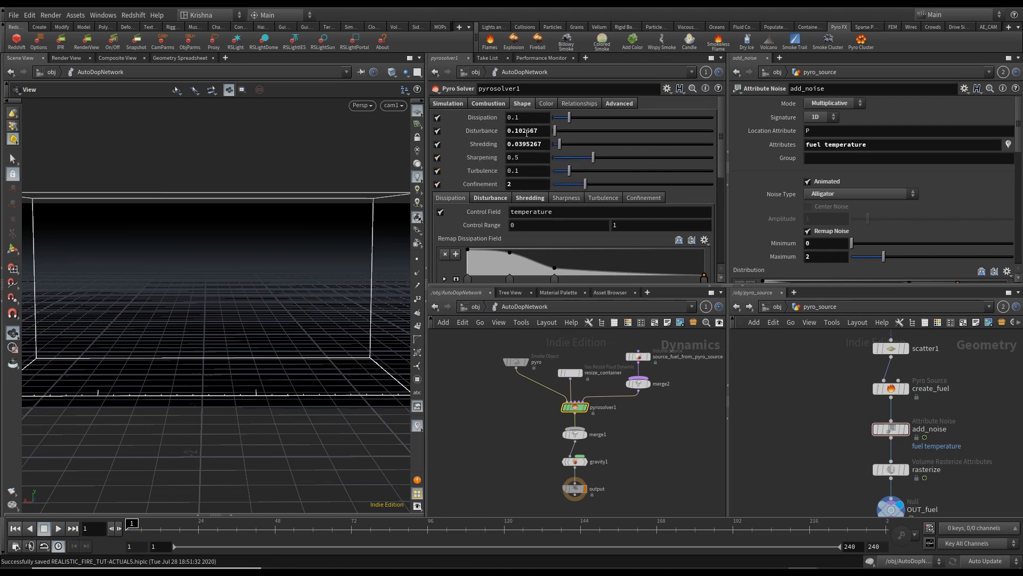
# Step: Set the solver's Disturbance to 0.01 and Shredding to 0.001
pyautogui.moveTo(515, 131); pyautogui.dragTo(549, 132)
pyautogui.write('01')
pyautogui.press('Return')
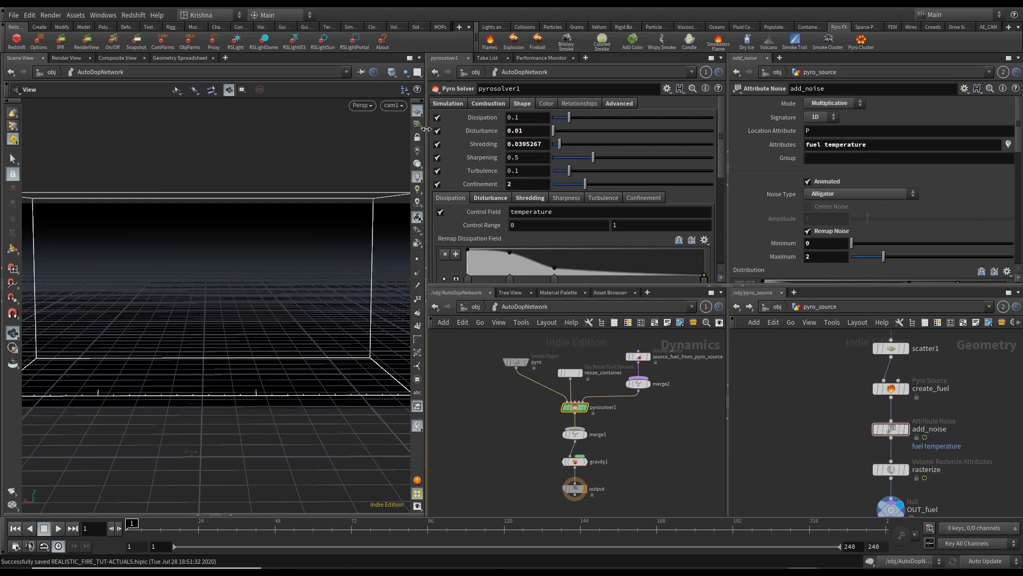
pyautogui.doubleClick(520, 144)
pyautogui.write('001')
pyautogui.press('Return')
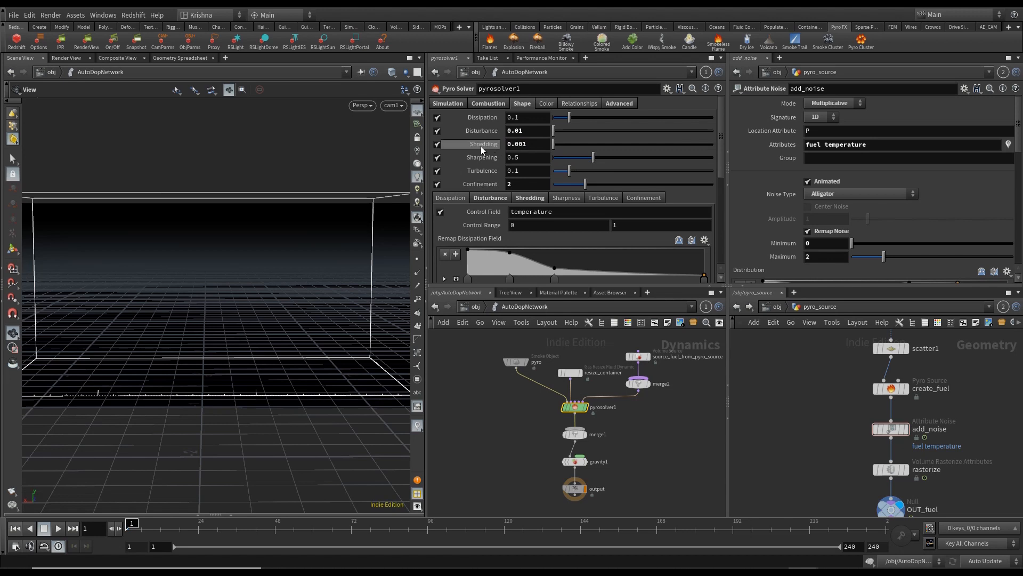
# Step: Try a Shredding value of 10, play the simulation to about frame 10 and return to the first frame
pyautogui.doubleClick(536, 143)
pyautogui.write('10')
pyautogui.press('Return')
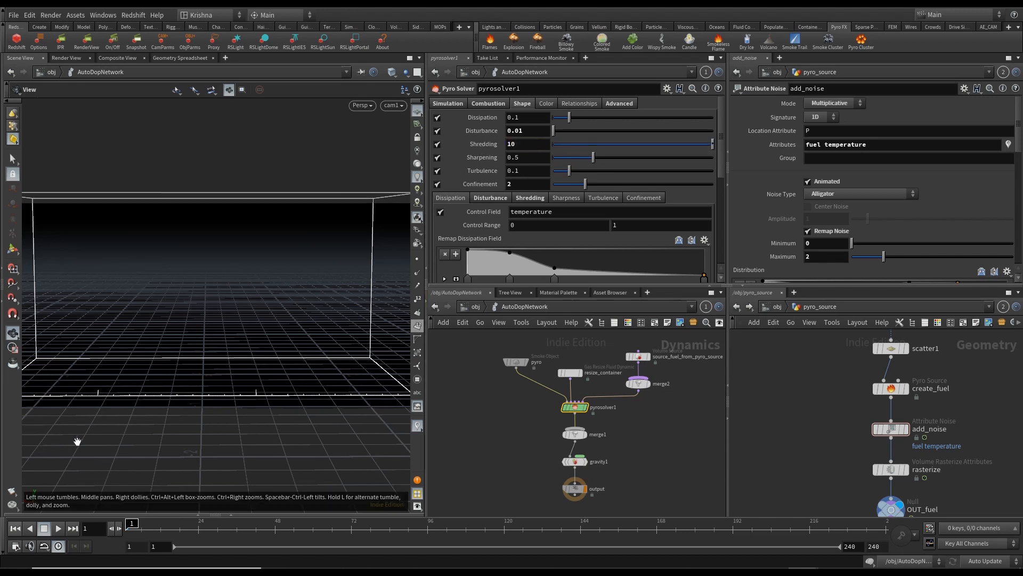
pyautogui.click(56, 529)
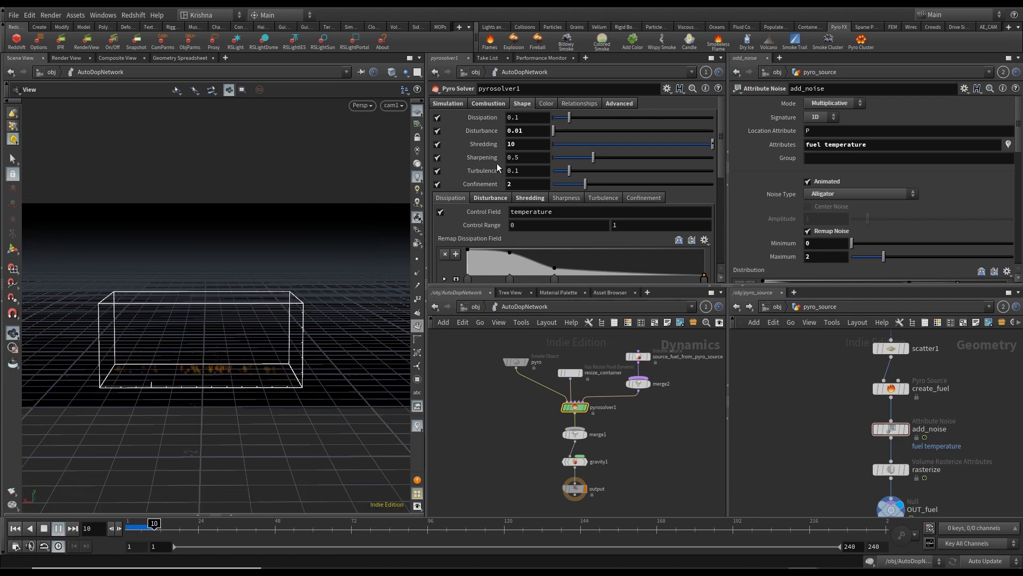
pyautogui.hotkey('ctrl', 'Up')
# Step: Set the solver's Shredding to 0.1
pyautogui.doubleClick(515, 144)
pyautogui.write('0.0')
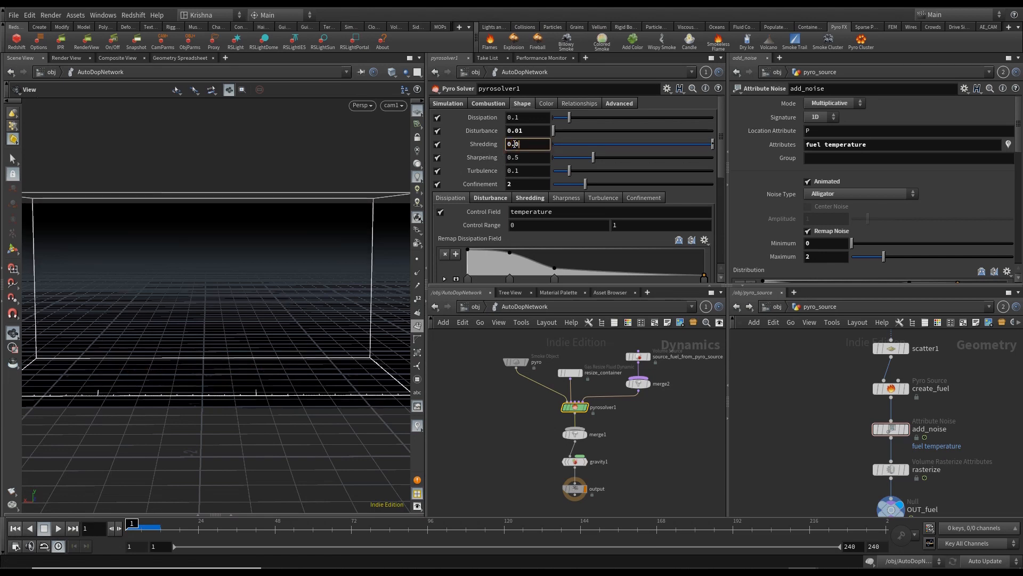
pyautogui.write('1')
pyautogui.press('Return')
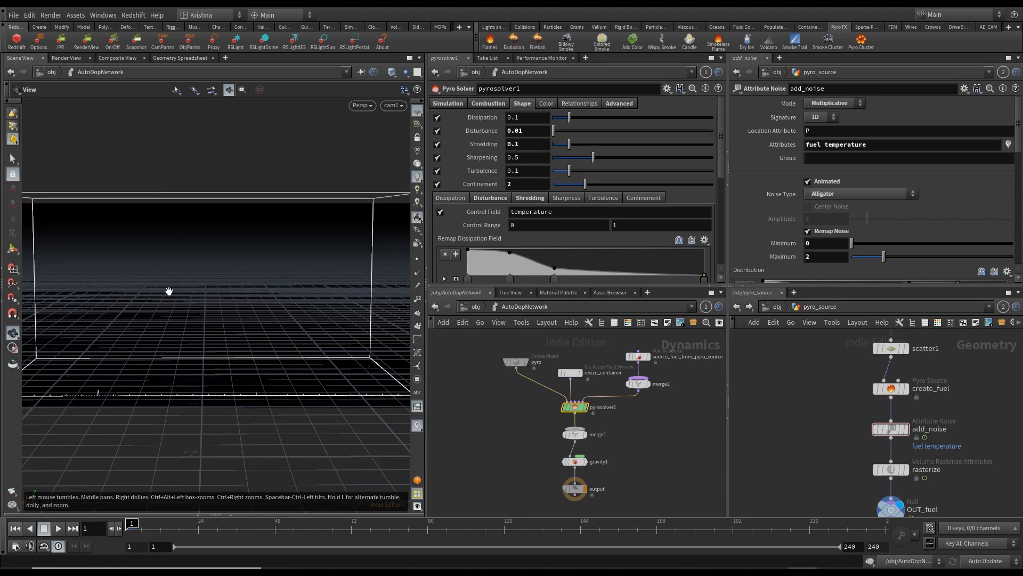
# Step: Replay the simulation past frame 30 to examine the flames up close, return to the first frame and look through cam1
pyautogui.click(59, 527)
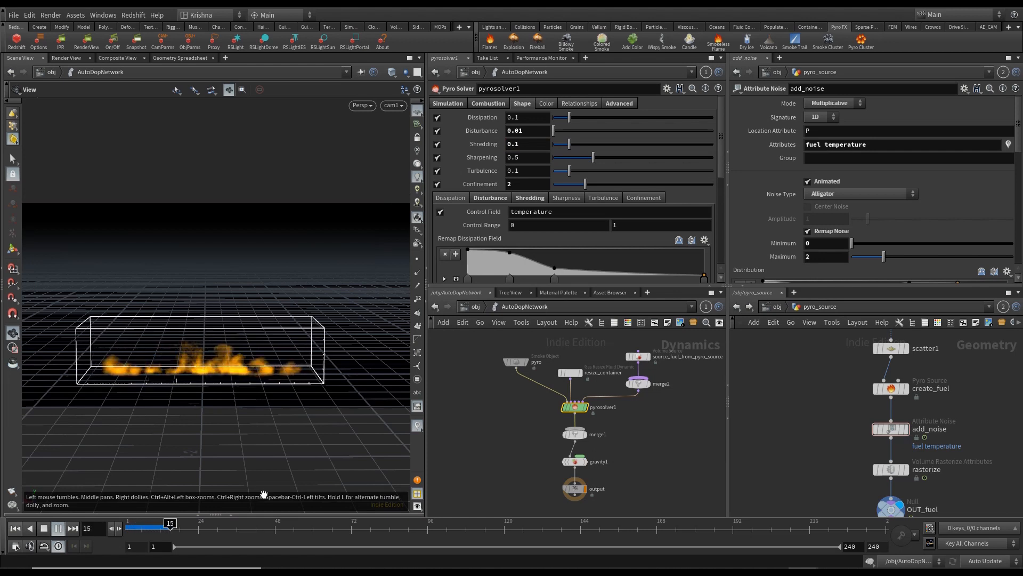
pyautogui.scroll(2, 213, 359)
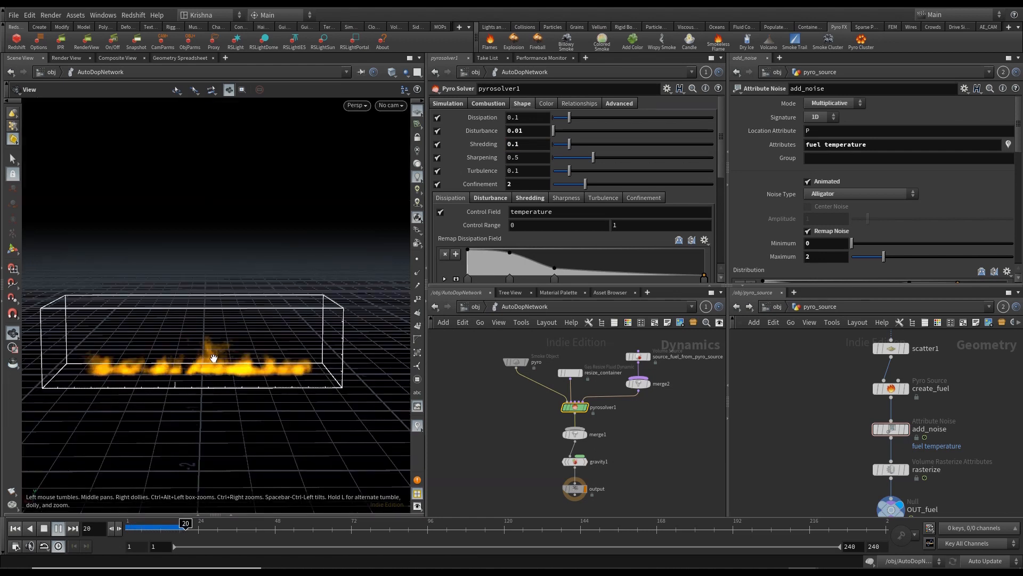
pyautogui.scroll(3, 212, 359)
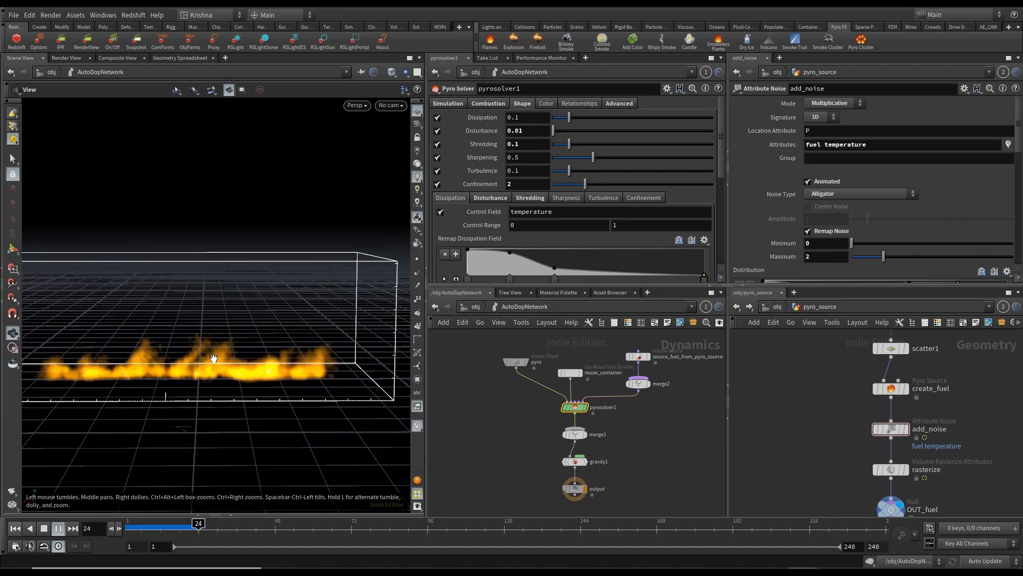
pyautogui.scroll(2, 199, 352)
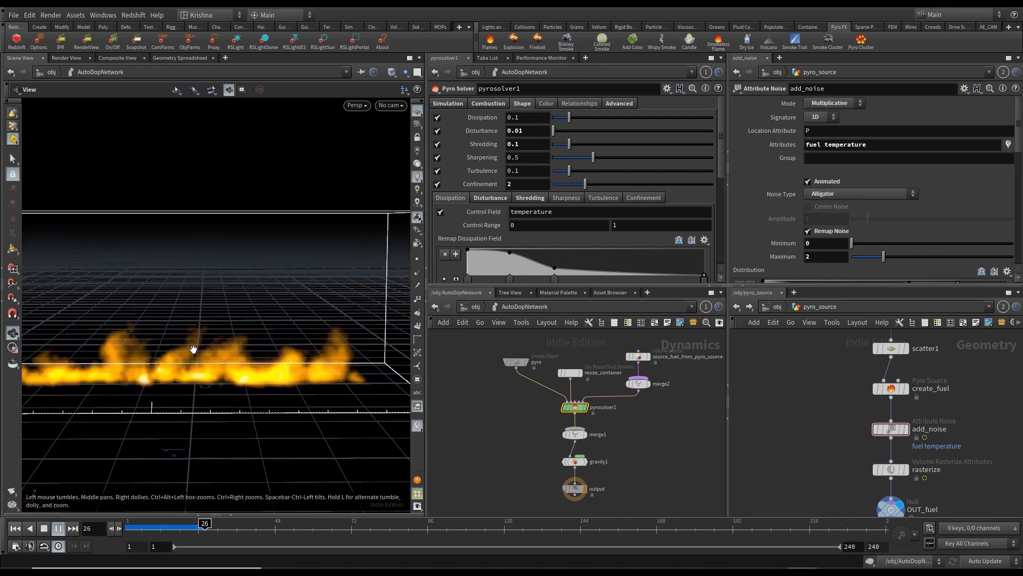
pyautogui.scroll(2, 197, 349)
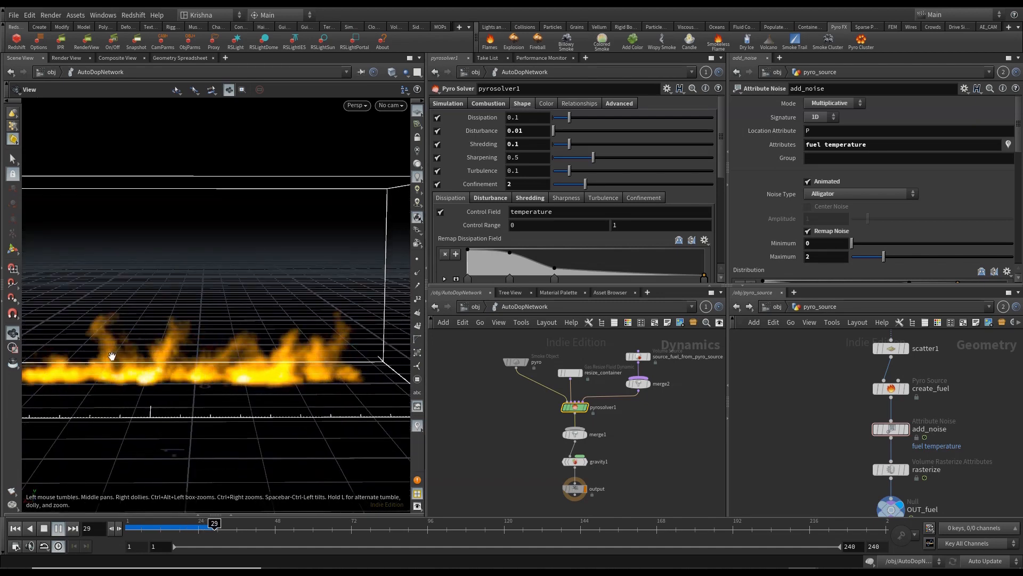
pyautogui.click(18, 529)
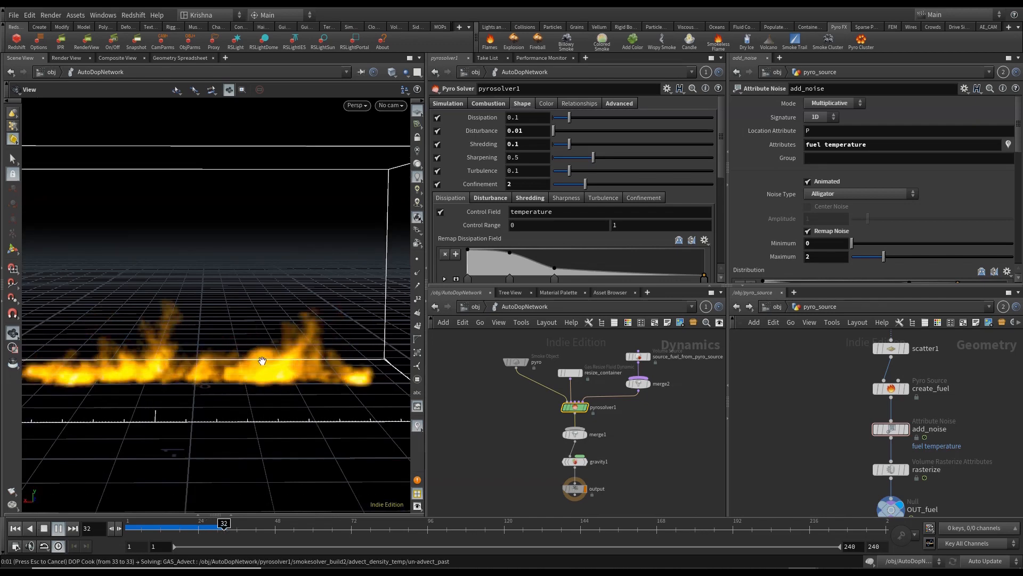
pyautogui.scroll(2, 262, 362)
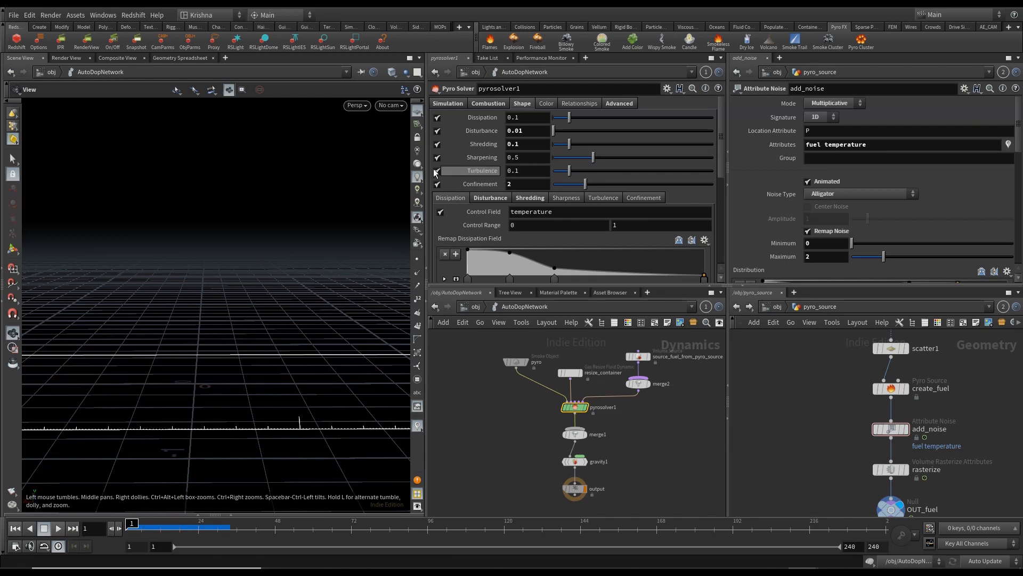
pyautogui.click(399, 108)
pyautogui.click(405, 155)
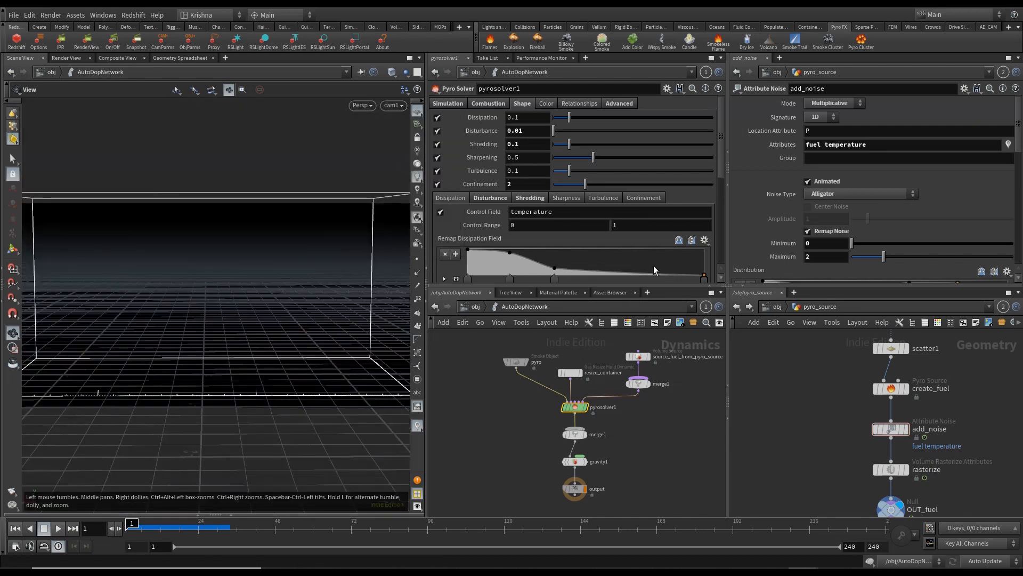
# Step: Set the solver's Shredding to 0.001 and Sharpening to 0.01
pyautogui.click(517, 147)
pyautogui.write('00')
pyautogui.press('Return')
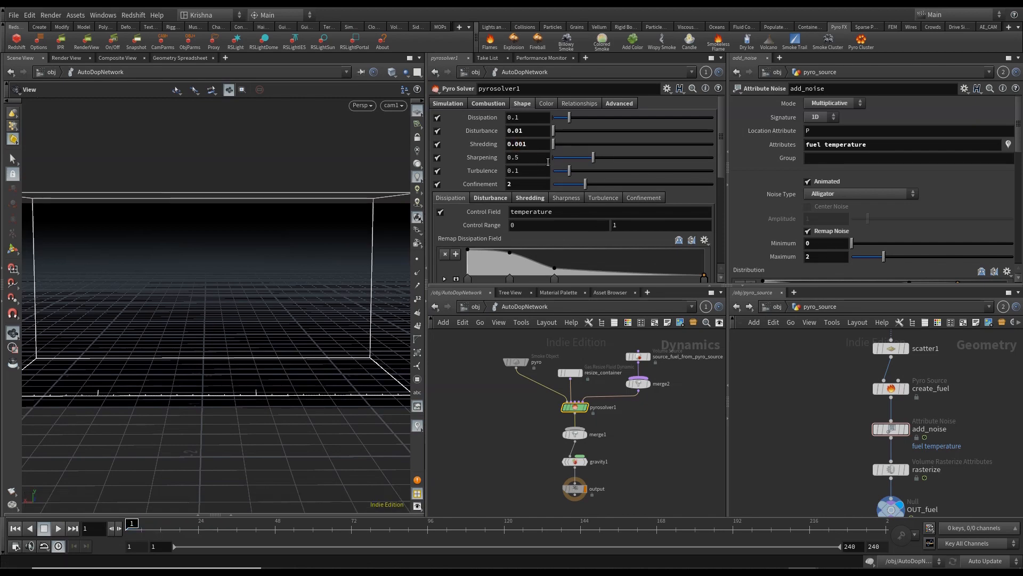
pyautogui.click(513, 157)
pyautogui.press('BackSpace')
pyautogui.write('01')
pyautogui.press('Return')
# Step: Set the solver's Turbulence to 0.01 and Confinement to 10
pyautogui.click(537, 170)
pyautogui.press('BackSpace')
pyautogui.write('01')
pyautogui.press('Return')
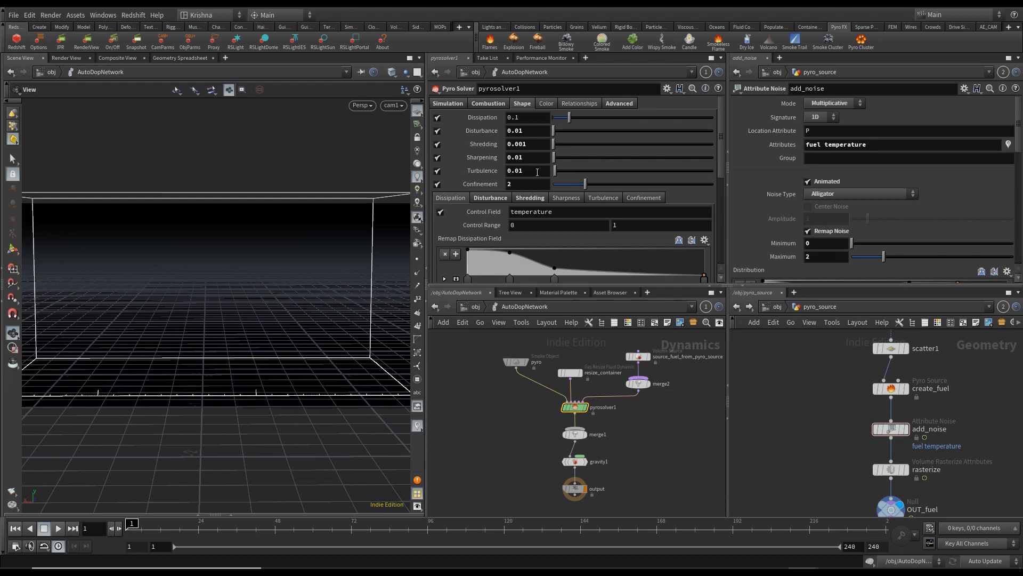
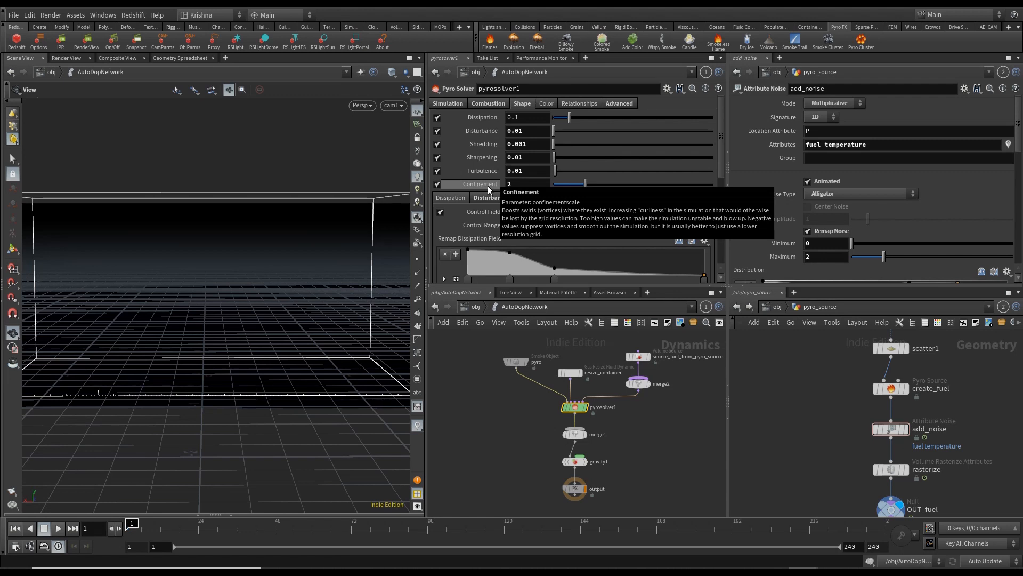
pyautogui.doubleClick(520, 184)
pyautogui.write('10')
pyautogui.press('Return')
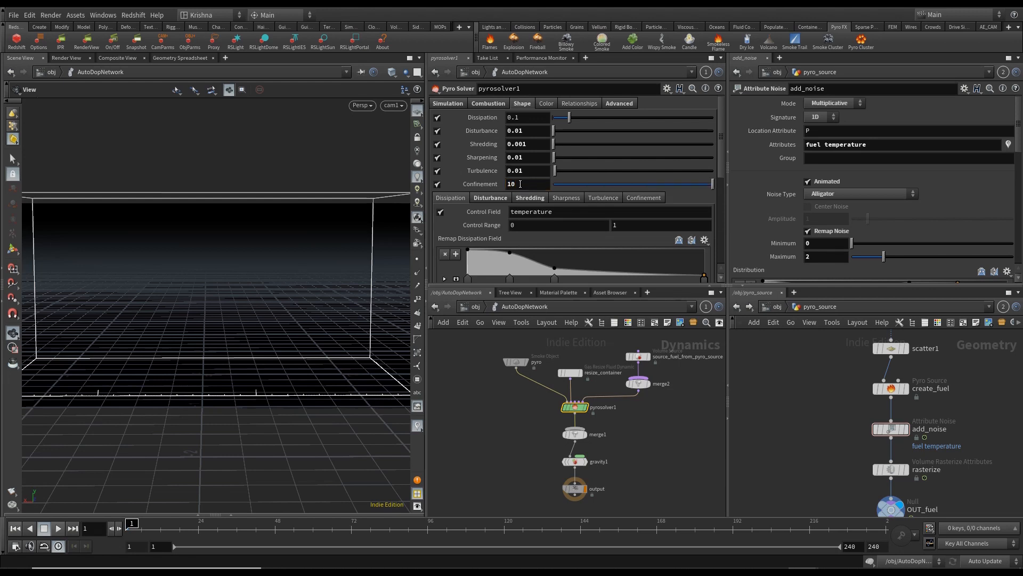
# Step: Play the simulation to about frame 28 to examine the flames, and return to the first frame
pyautogui.click(57, 528)
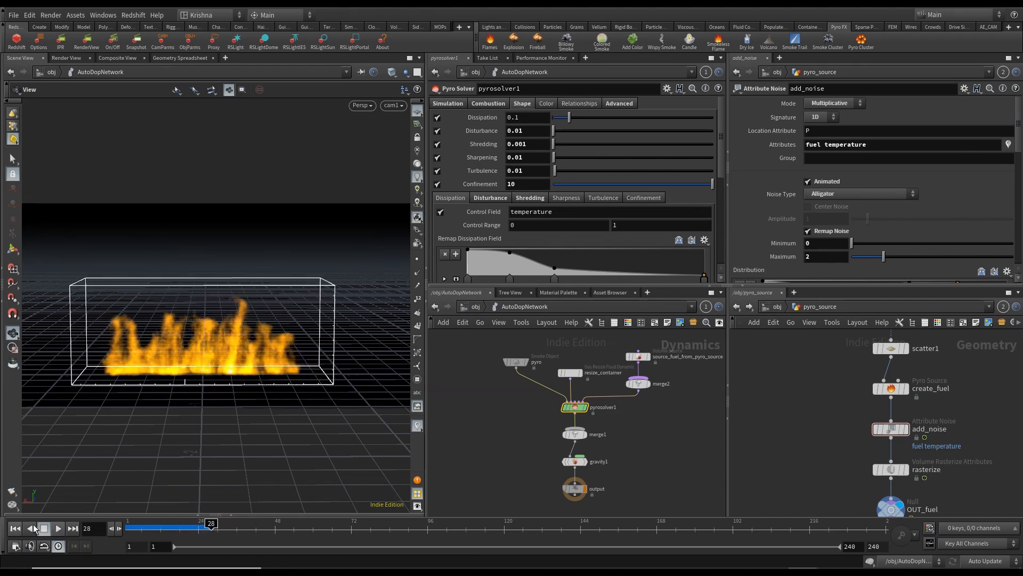
pyautogui.click(15, 528)
# Step: Try a Confinement of 100 on the pyro solver in a short test playback and return to the first frame
pyautogui.click(529, 183)
pyautogui.write('0')
pyautogui.press('Return')
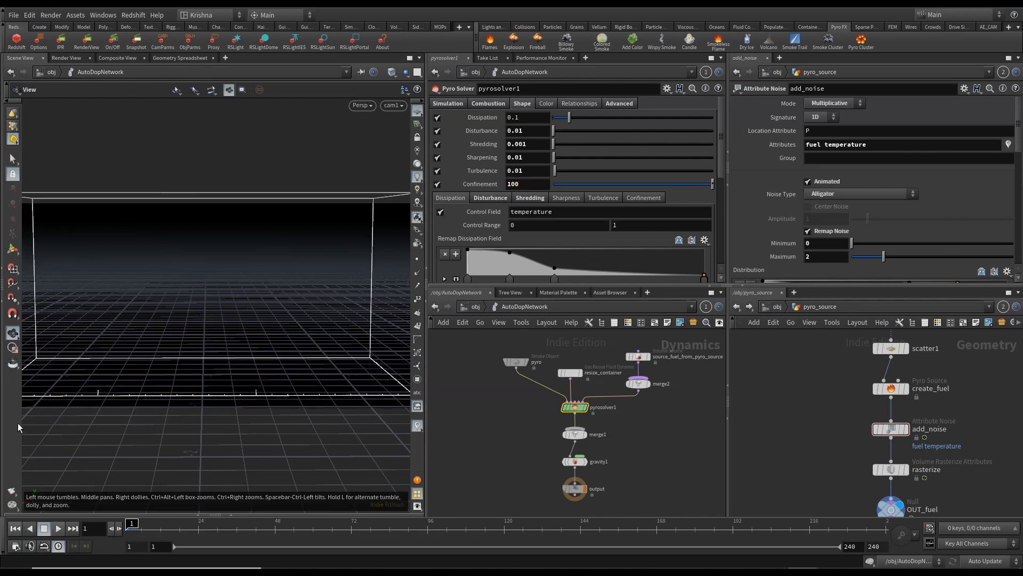
pyautogui.click(58, 528)
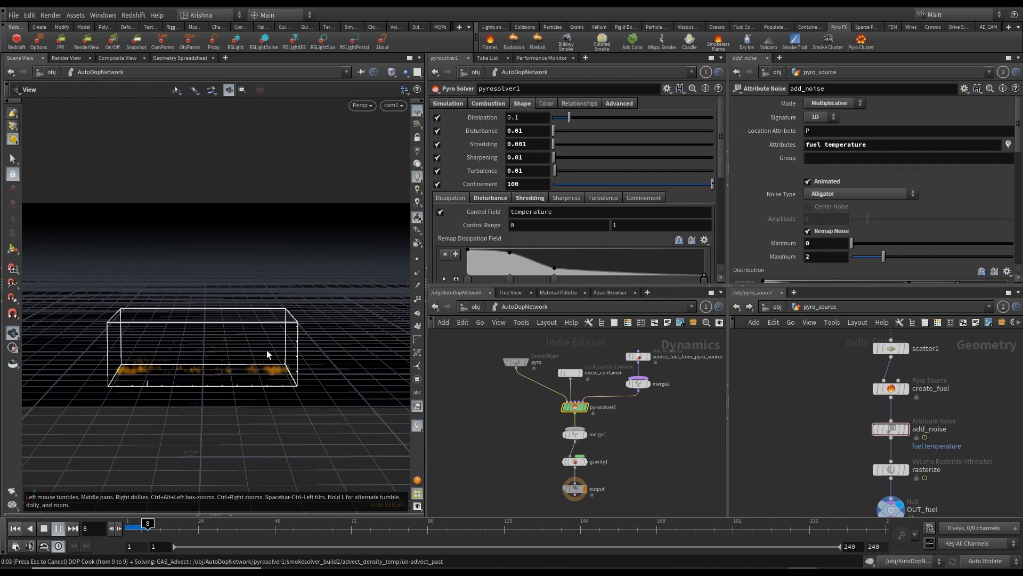
pyautogui.press('Escape')
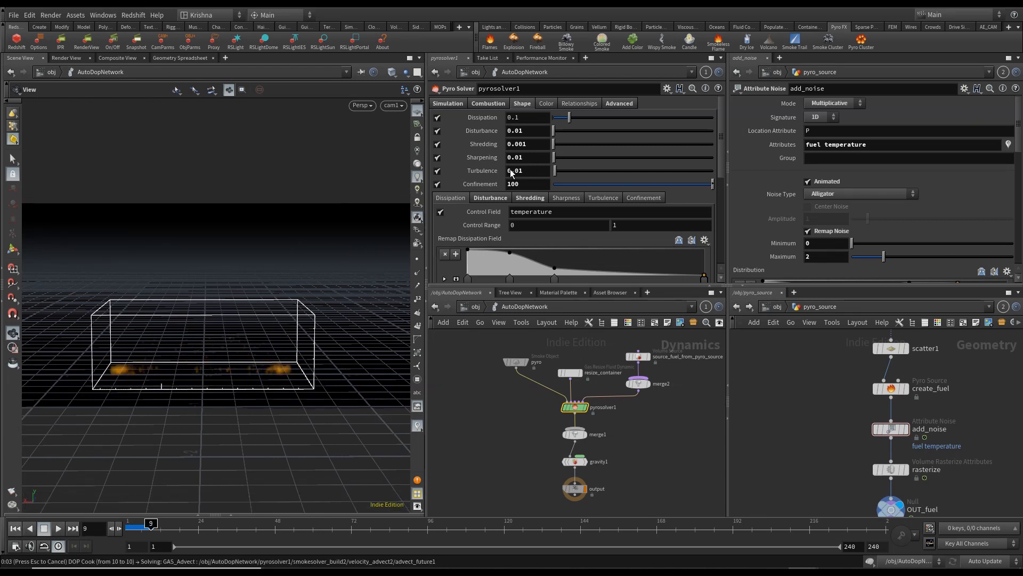
pyautogui.click(16, 528)
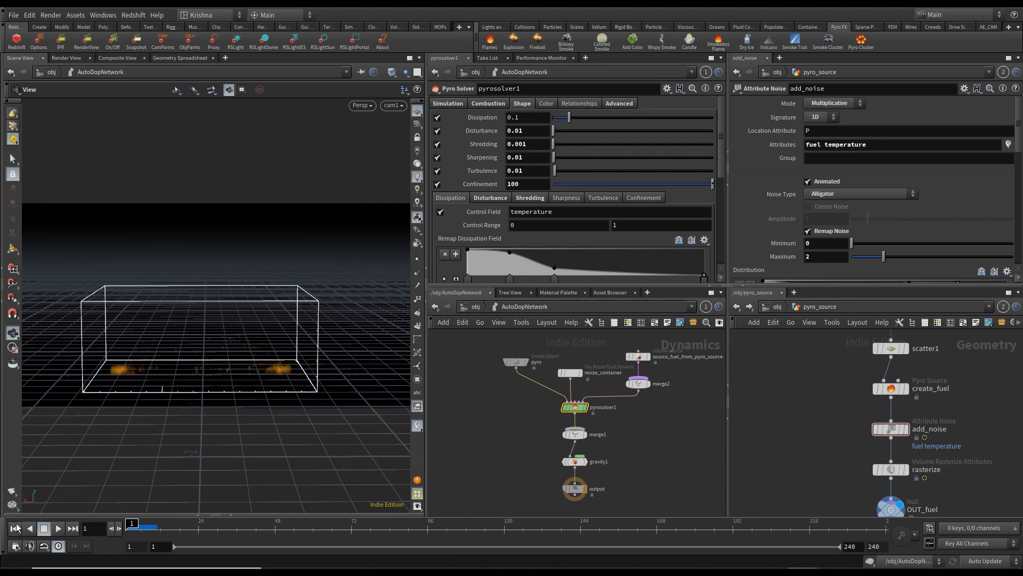
# Step: Set the solver's Confinement back to 10 and replay the simulation, returning to the first frame
pyautogui.click(535, 184)
pyautogui.press('BackSpace')
pyautogui.press('Return')
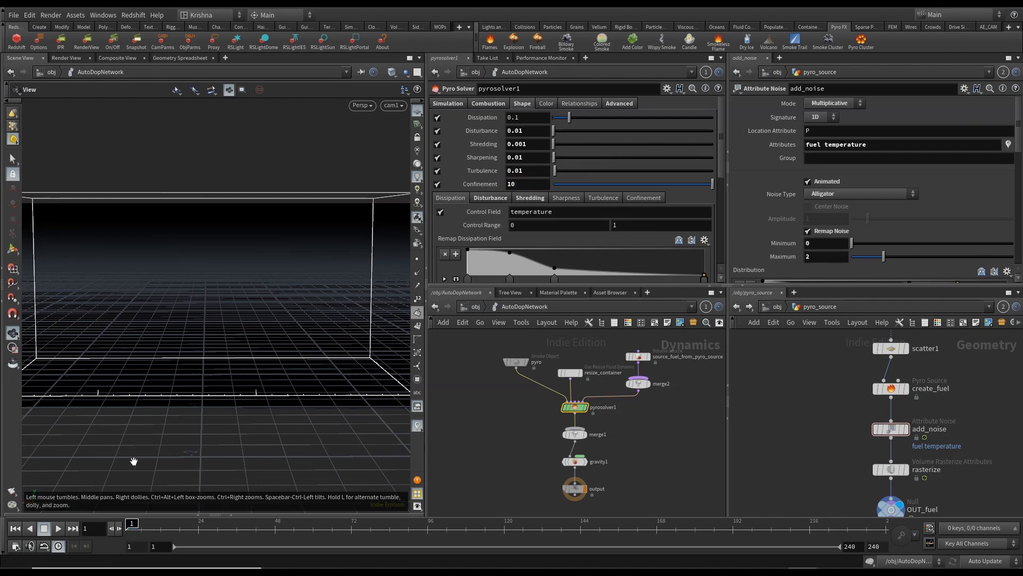
pyautogui.click(56, 528)
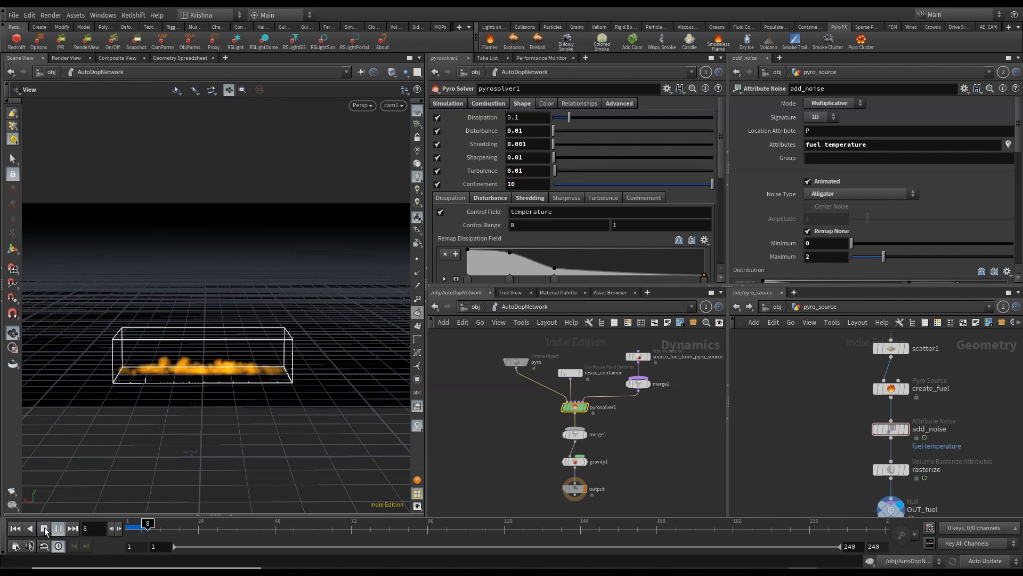
pyautogui.click(15, 529)
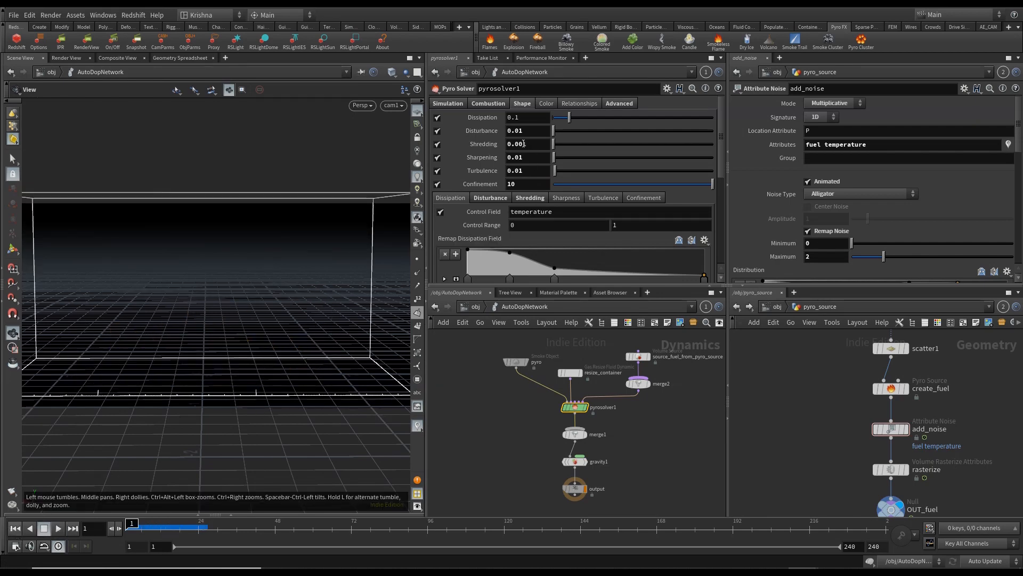
# Step: Set the solver's Disturbance to 0.1 and test the flames with a playback, returning to the first frame
pyautogui.moveTo(515, 131); pyautogui.dragTo(532, 131)
pyautogui.write('1')
pyautogui.press('Return')
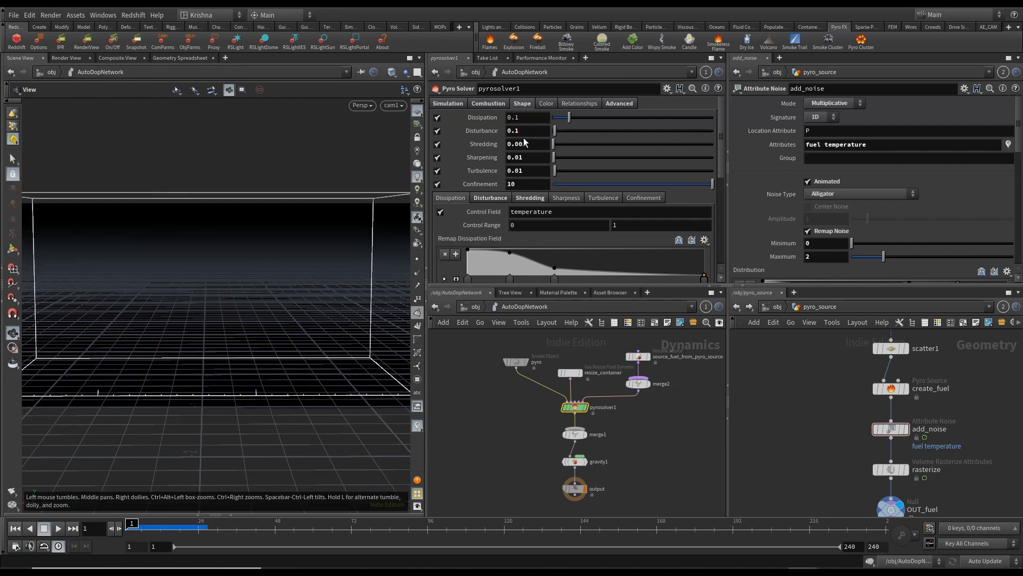
pyautogui.click(58, 528)
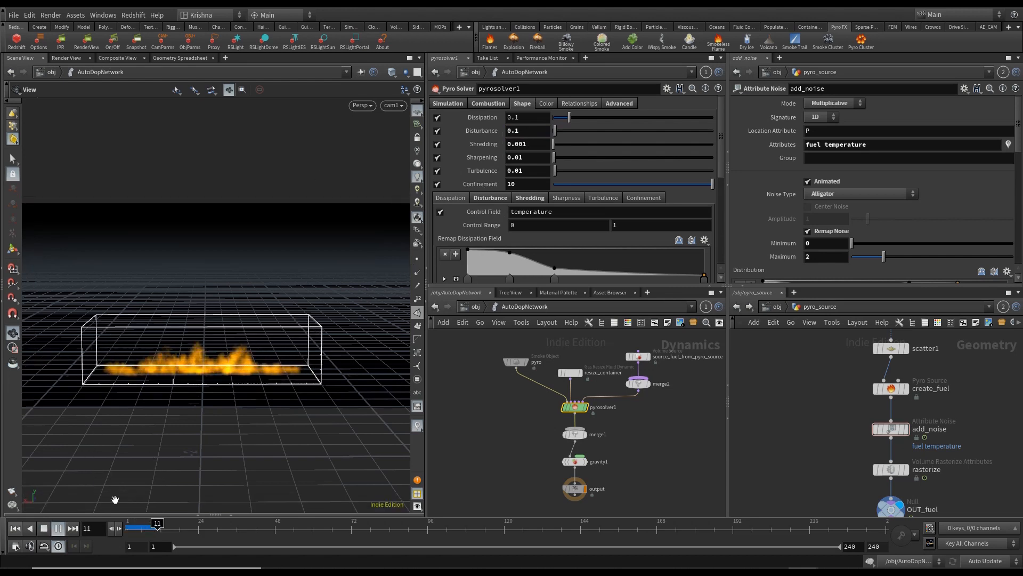
pyautogui.click(16, 528)
# Step: Save the scene and set the Block Size of the solver's Disturbance settings to 0.05
pyautogui.hotkey('ctrl', 's')
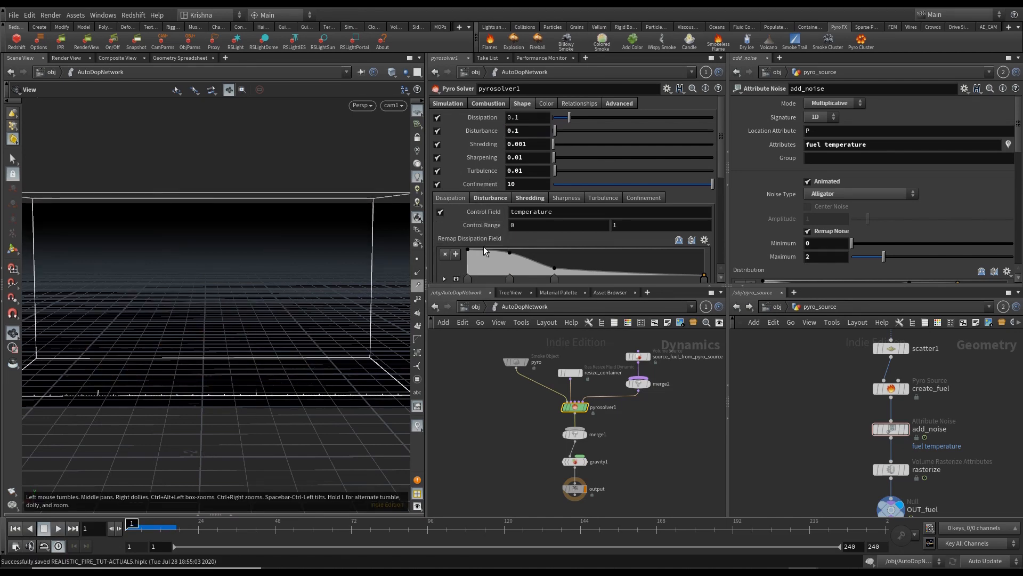
pyautogui.scroll(-3, 480, 231)
pyautogui.scroll(3, 482, 224)
pyautogui.click(492, 184)
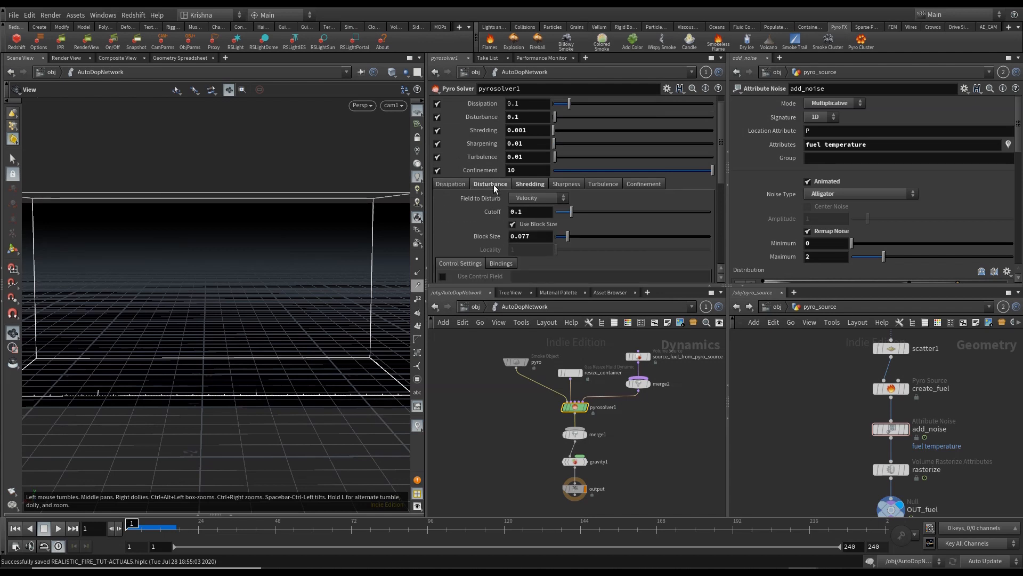
pyautogui.scroll(-1, 484, 223)
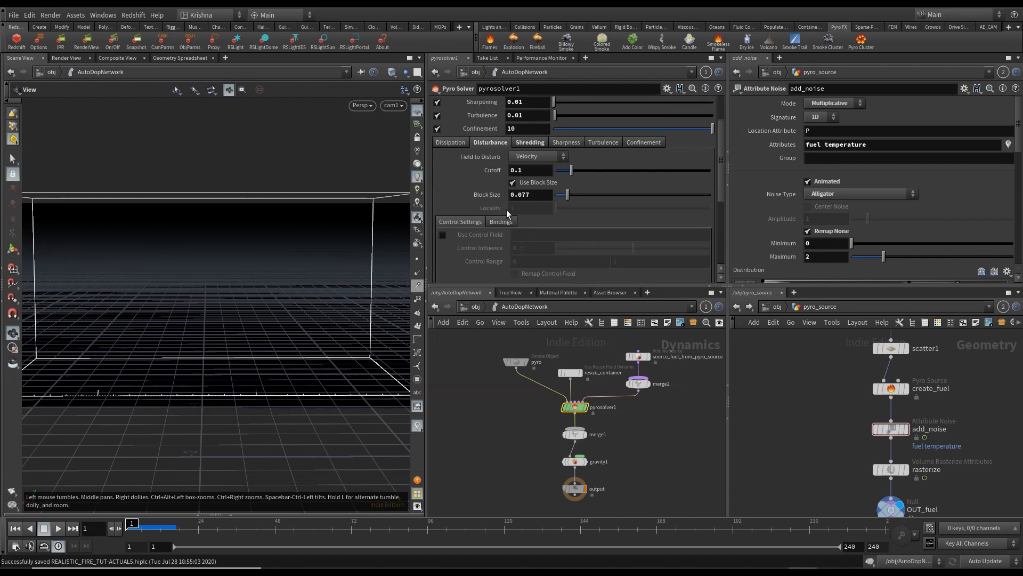
pyautogui.moveTo(520, 197); pyautogui.dragTo(537, 227)
pyautogui.write('5')
pyautogui.press('Return')
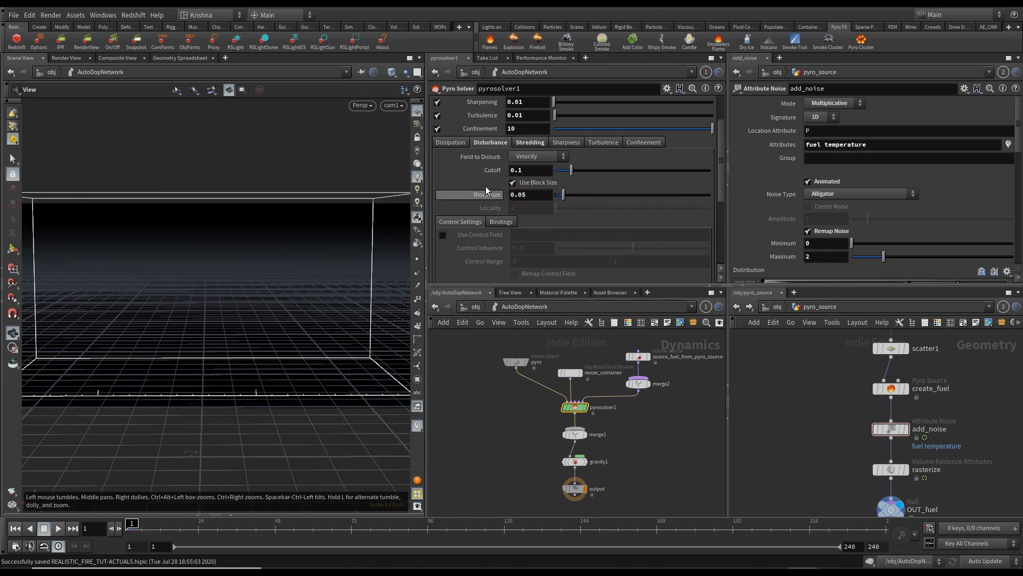
# Step: Set the Temperature Threshold in the solver's Shredding settings to 0.1
pyautogui.click(532, 143)
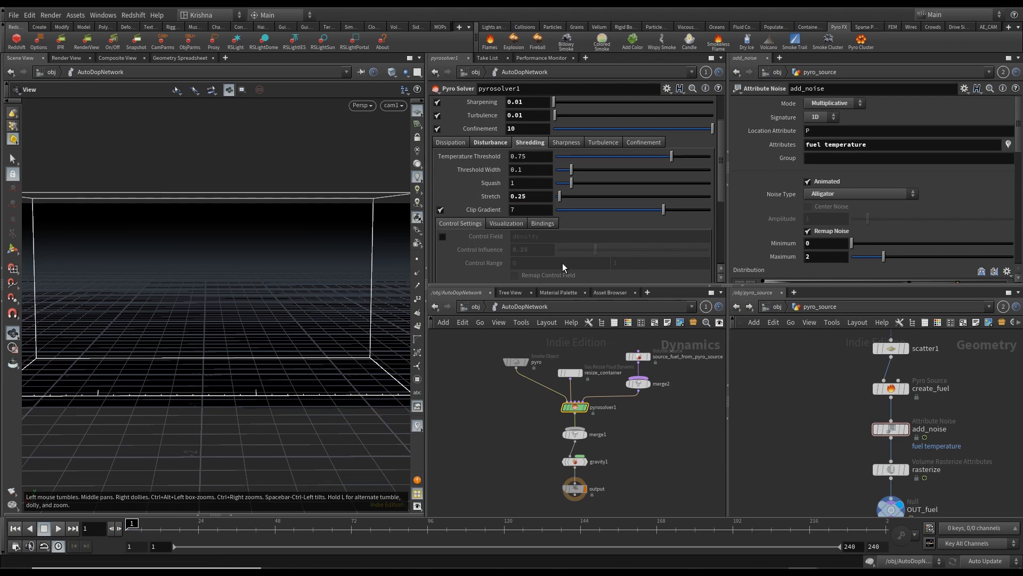
pyautogui.scroll(3, 533, 256)
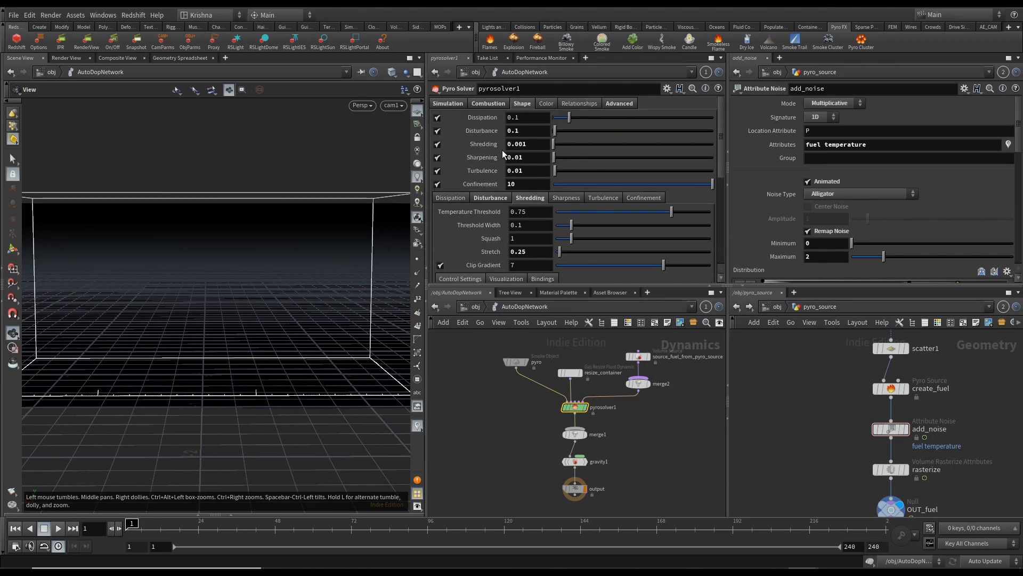
pyautogui.doubleClick(515, 212)
pyautogui.write('0.1')
pyautogui.press('Return')
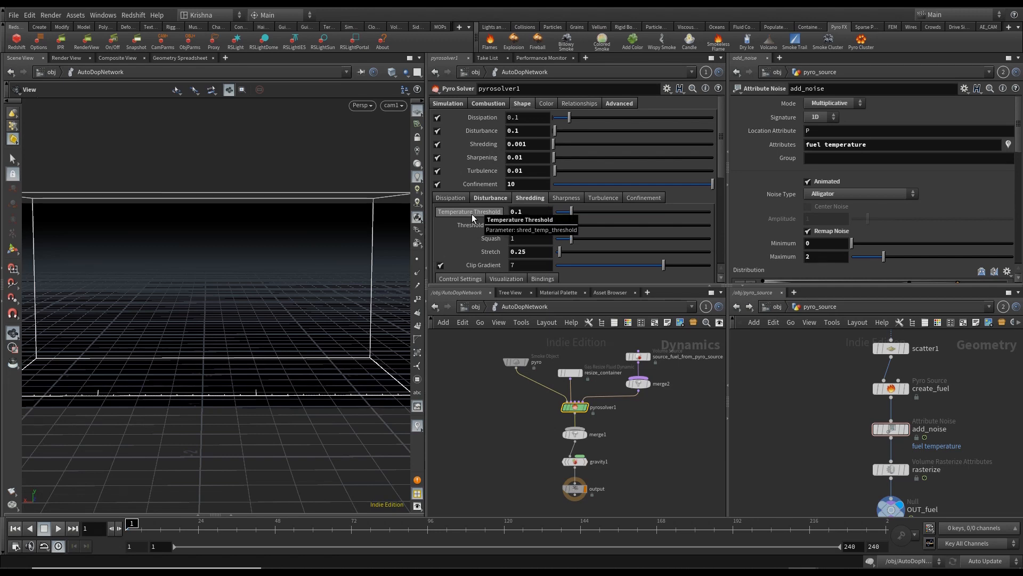
pyautogui.doubleClick(518, 212)
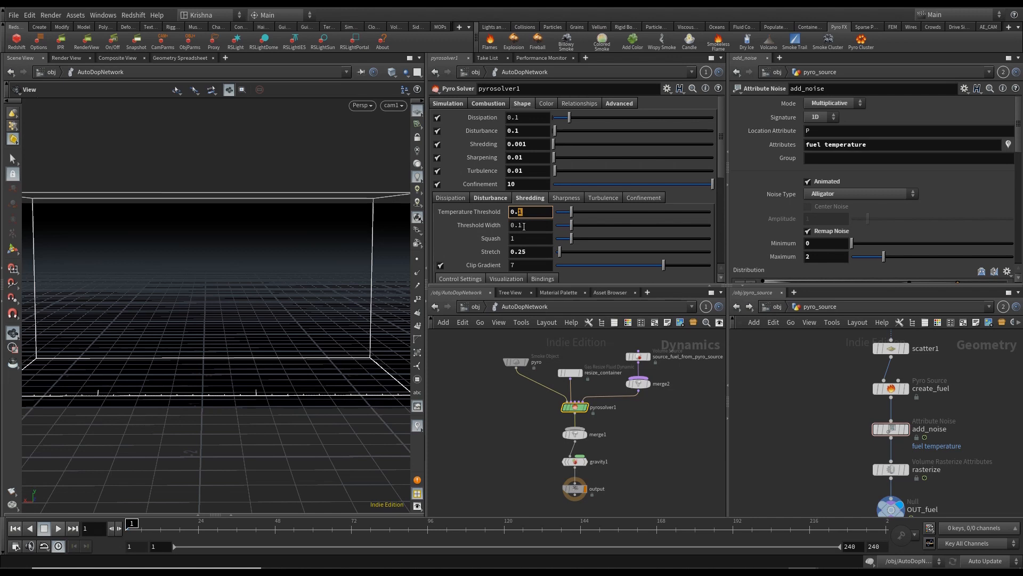
pyautogui.click(462, 362)
# Step: Set the Shredding Stretch to 0.1 and replay the simulation past frame 25, returning to the first frame
pyautogui.moveTo(517, 252); pyautogui.dragTo(529, 251)
pyautogui.write('1')
pyautogui.press('Return')
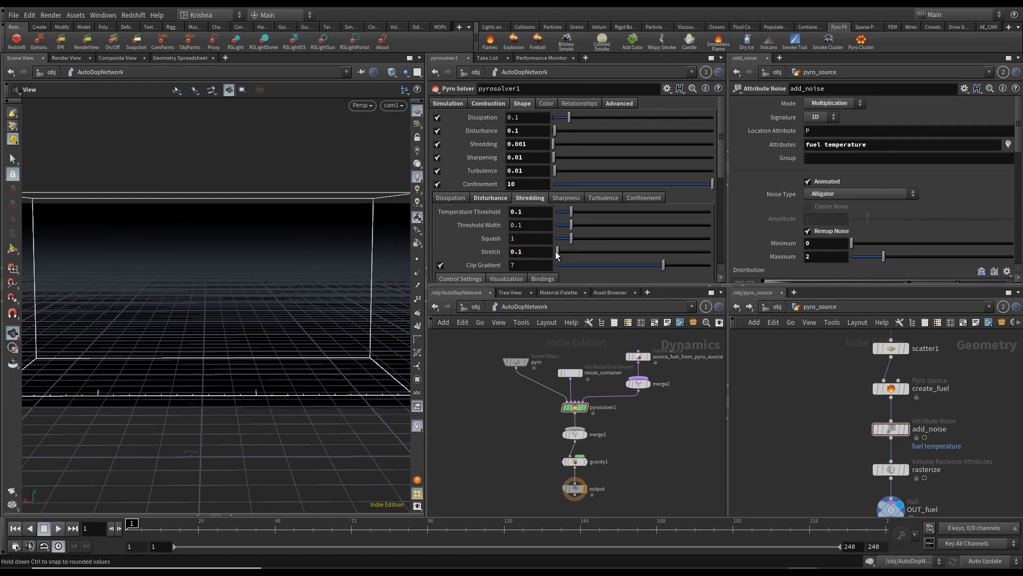
pyautogui.click(58, 528)
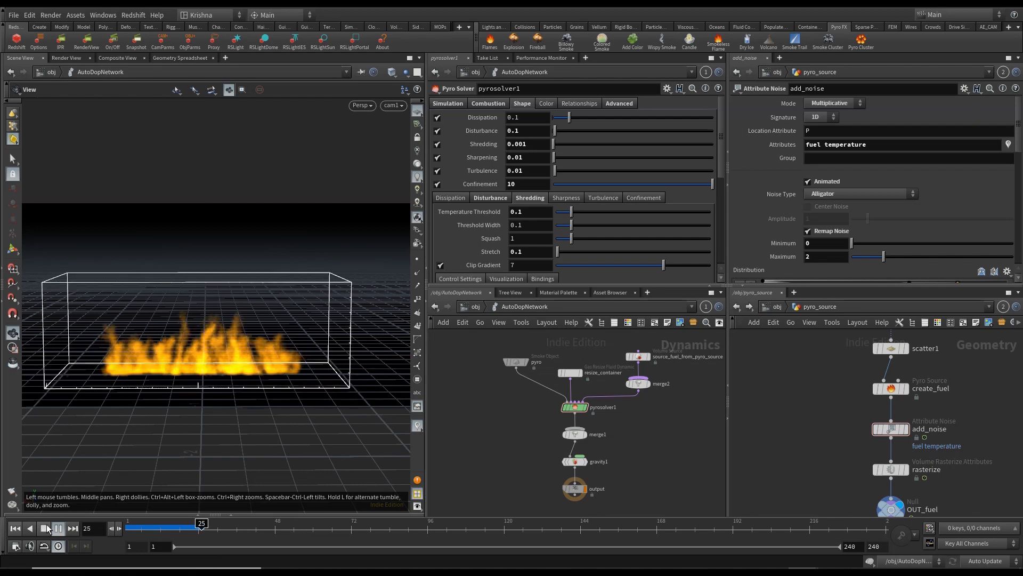
pyautogui.click(19, 529)
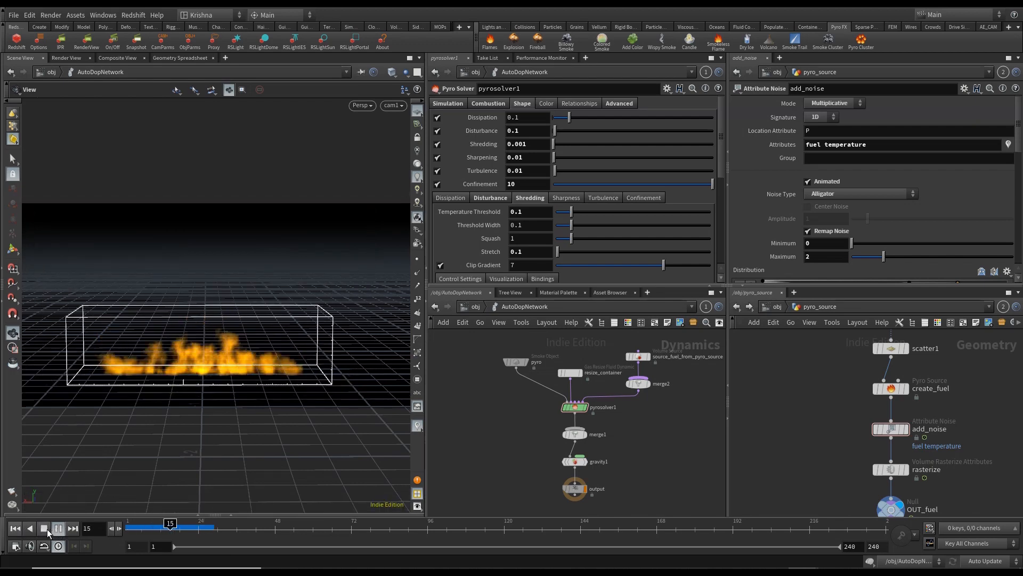
pyautogui.click(44, 528)
pyautogui.click(15, 528)
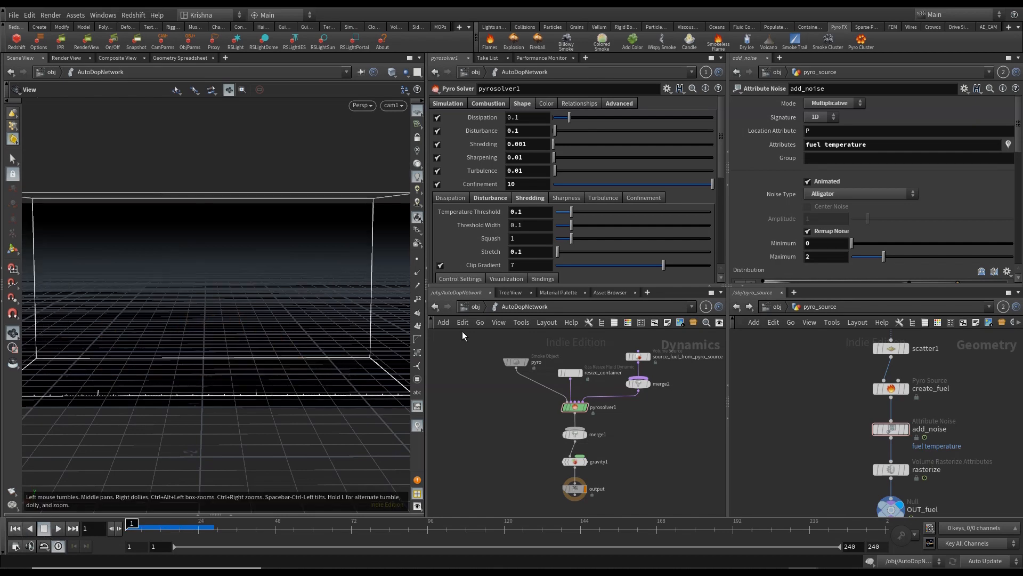
# Step: Try a Shredding Stretch of 10 in a playback to frame 25 and return to the first frame
pyautogui.click(531, 252)
pyautogui.write('10')
pyautogui.press('Return')
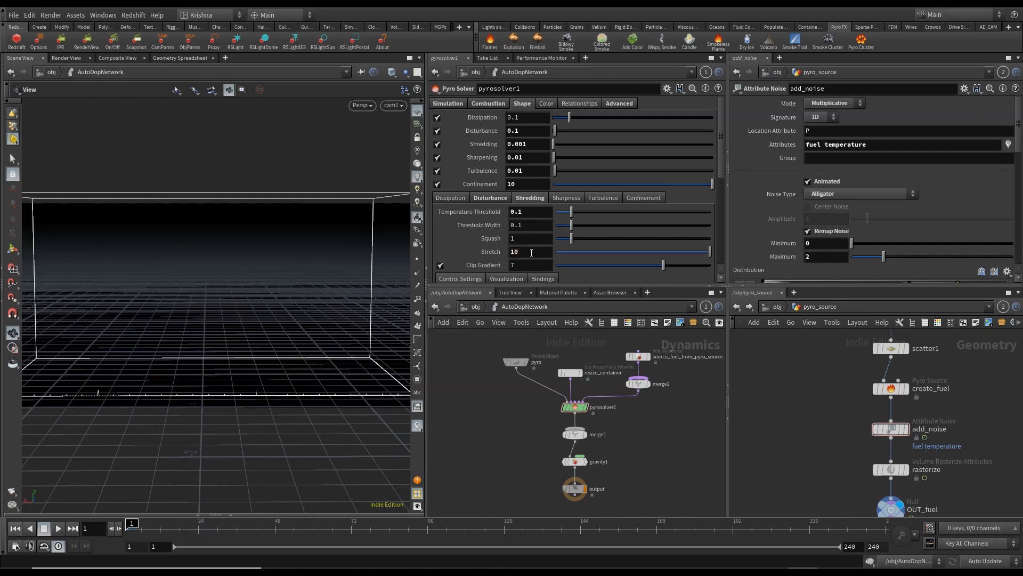
pyautogui.click(59, 528)
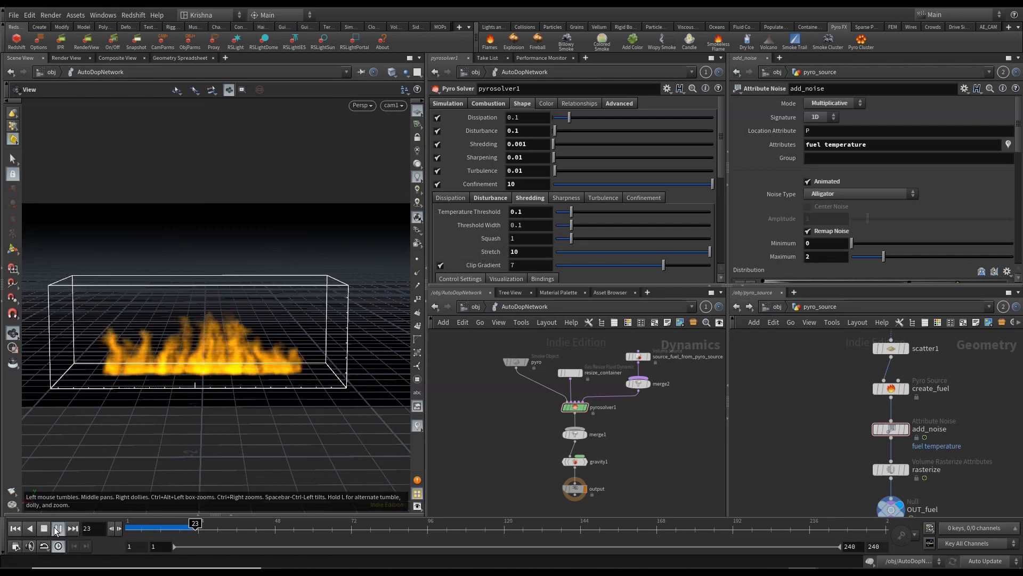
pyautogui.click(56, 529)
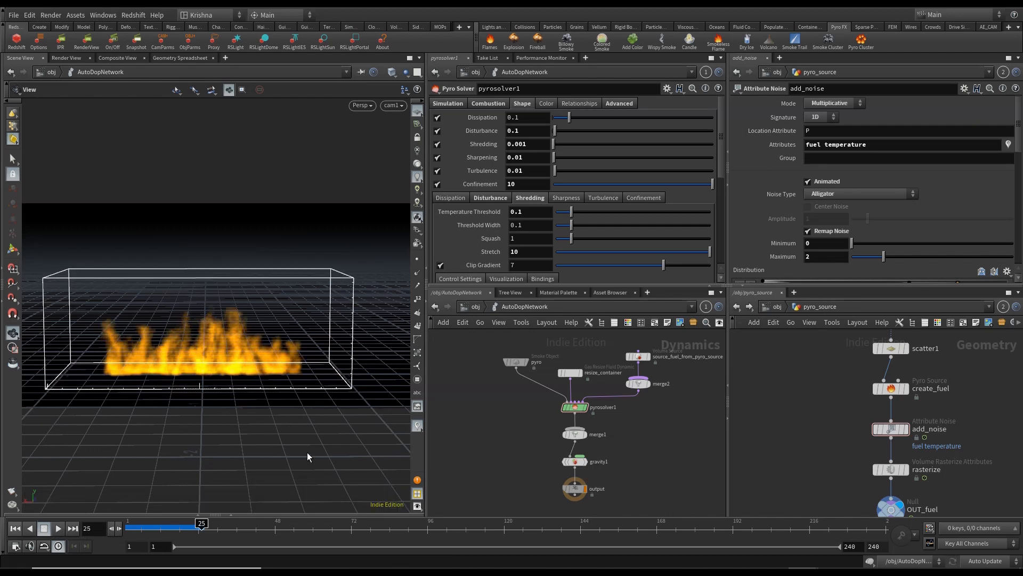
pyautogui.hotkey('ctrl', 'Up')
# Step: Set the Shredding Stretch back to 0.1 and save the scene
pyautogui.click(544, 255)
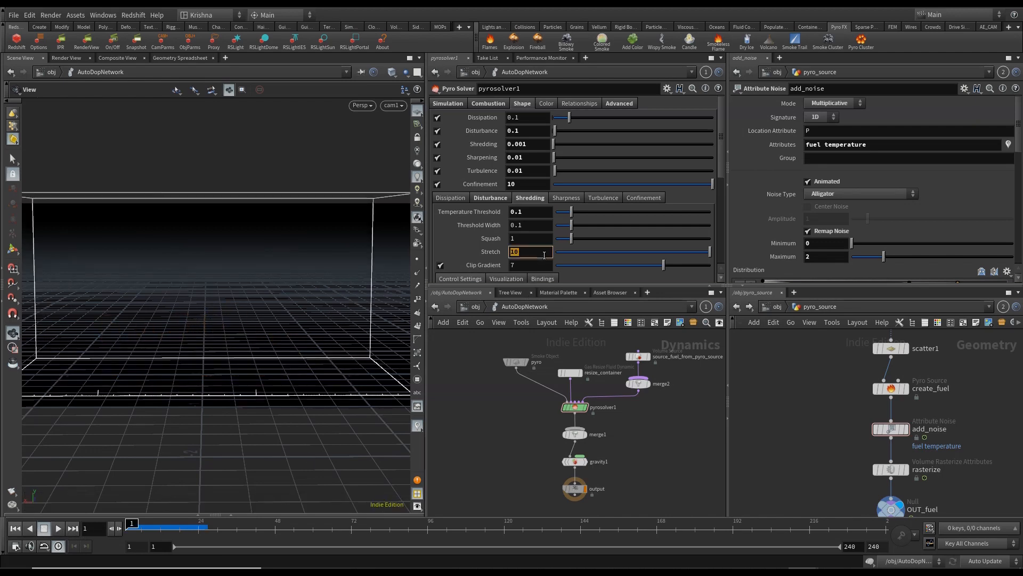
pyautogui.write('0.1')
pyautogui.press('Return')
pyautogui.hotkey('ctrl', 's')
# Step: Enable the Shredding Control Field, set it to vel and give it a Control Influence of 0.5
pyautogui.scroll(-3, 488, 233)
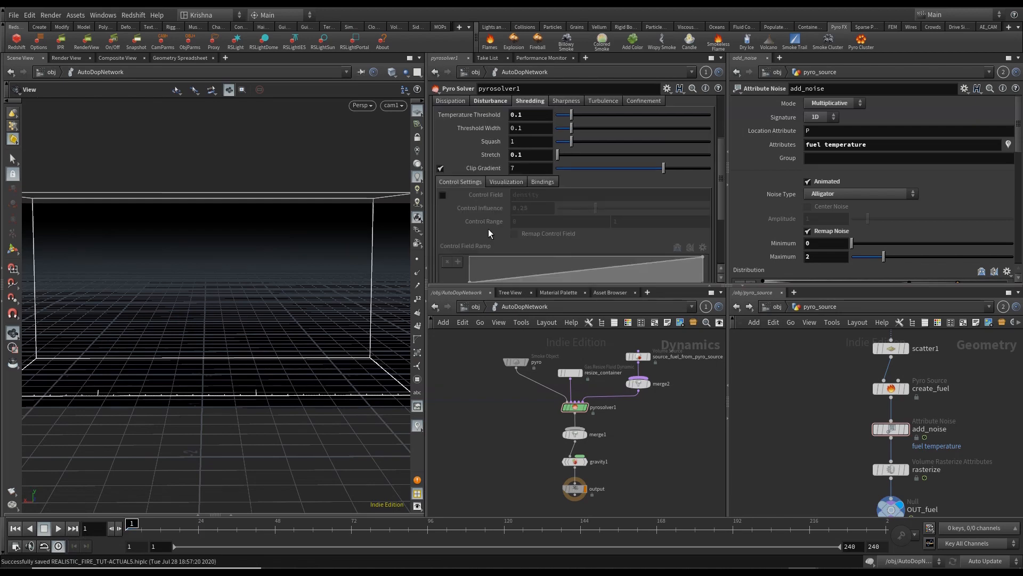
pyautogui.click(443, 195)
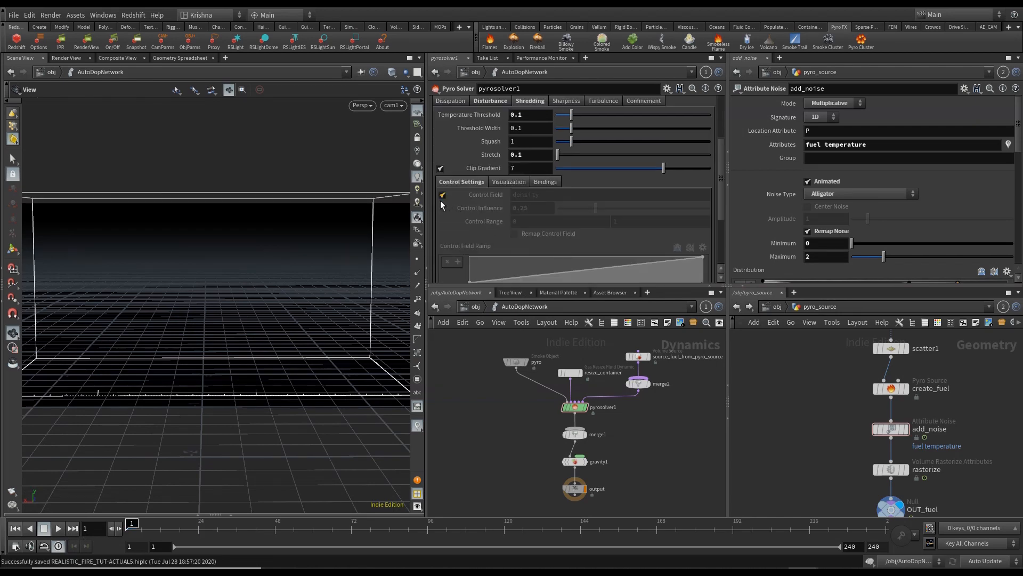
pyautogui.click(561, 194)
pyautogui.write('vel')
pyautogui.press('Return')
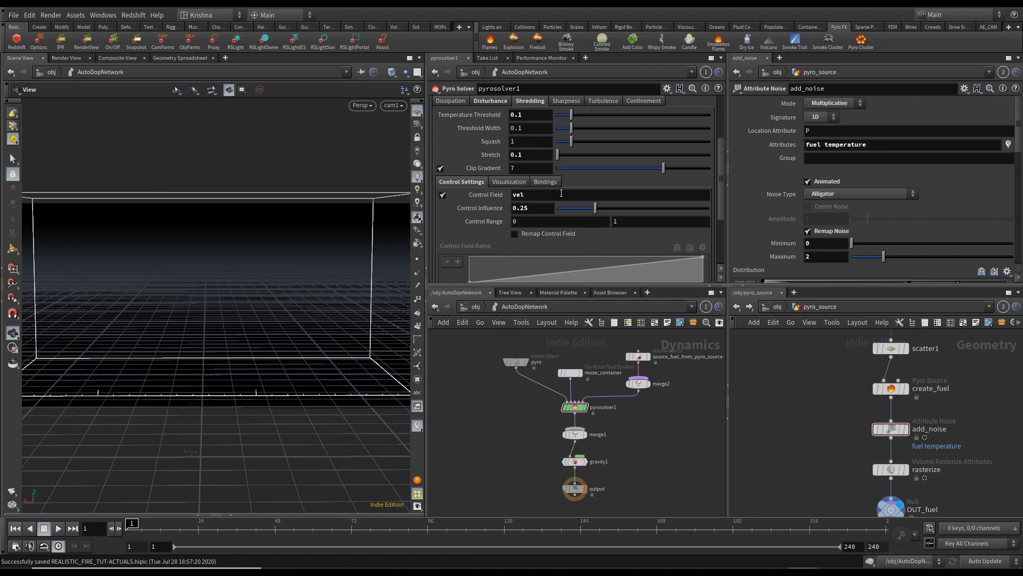
pyautogui.click(518, 207)
pyautogui.write('0.5')
pyautogui.press('Return')
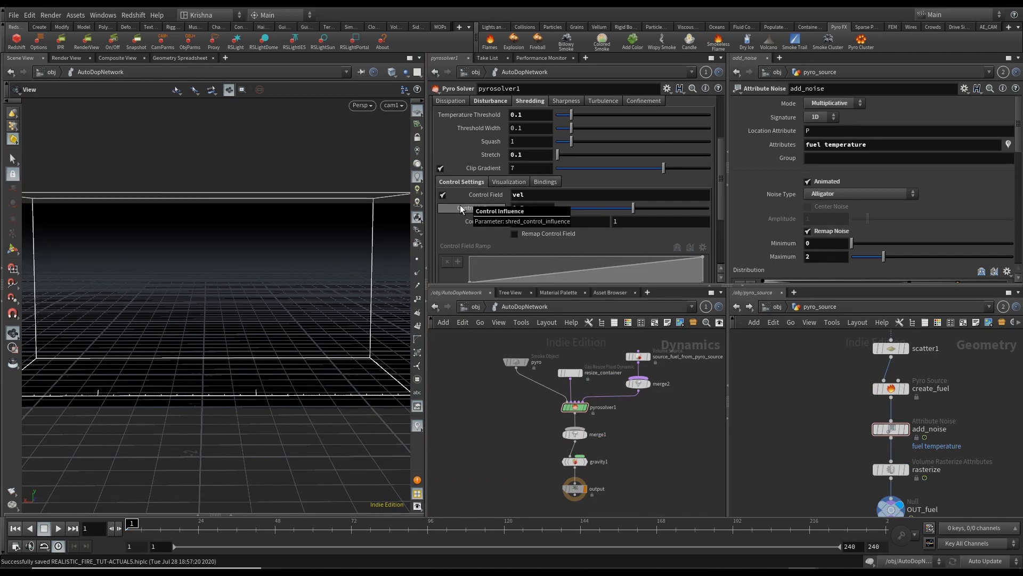
# Step: Enable Remap Control Field for Shredding and shape its ramp into a zigzag of alternating high and low points
pyautogui.scroll(4, 469, 213)
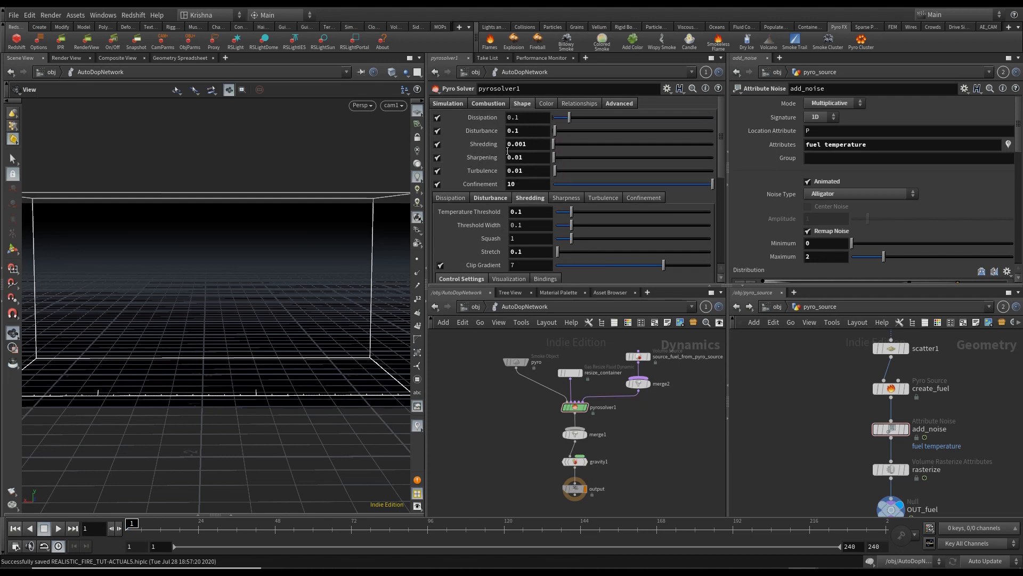
pyautogui.scroll(-6, 501, 238)
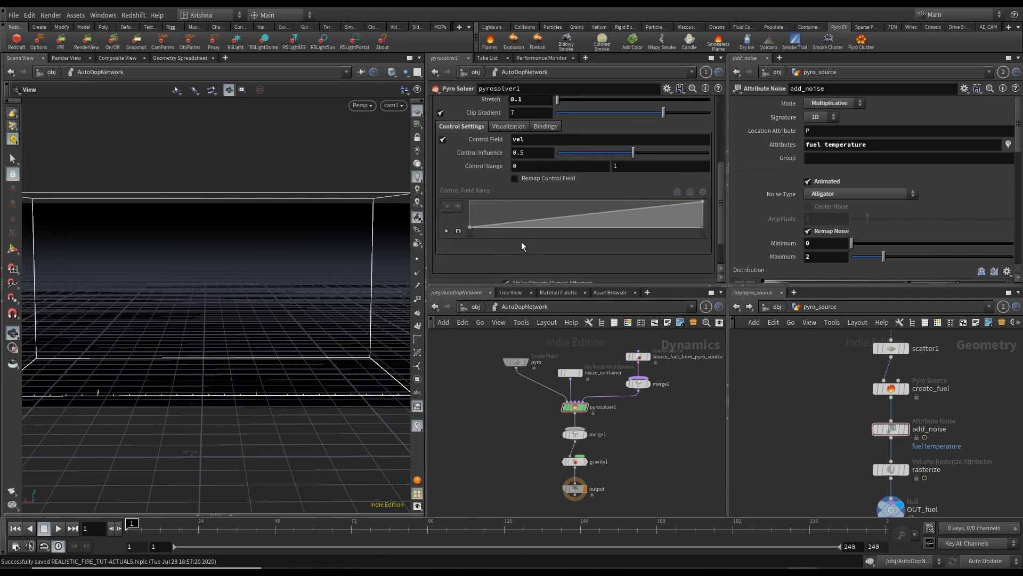
pyautogui.scroll(3, 531, 204)
pyautogui.scroll(-3, 489, 187)
pyautogui.click(515, 178)
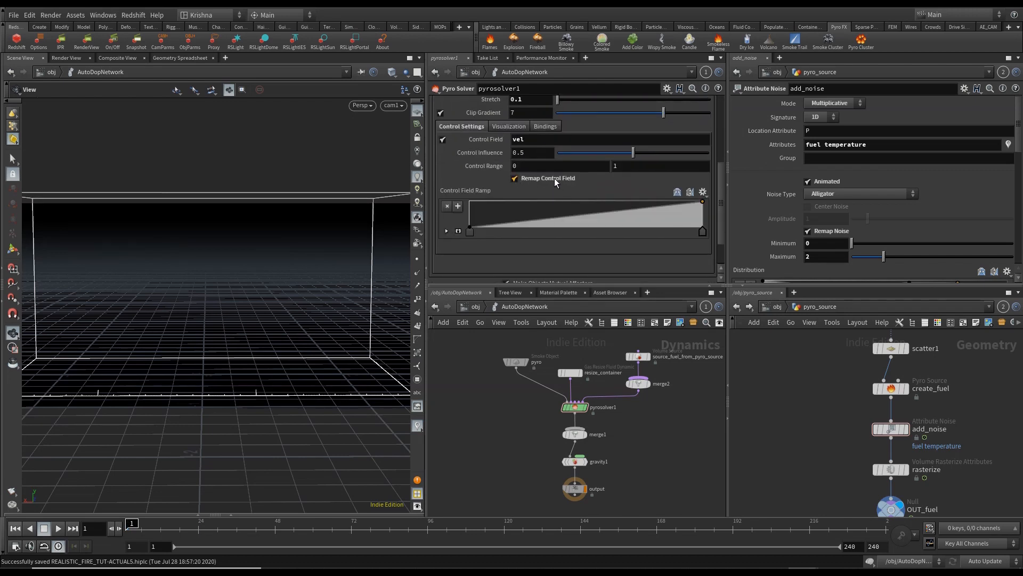
pyautogui.moveTo(499, 222); pyautogui.dragTo(644, 216)
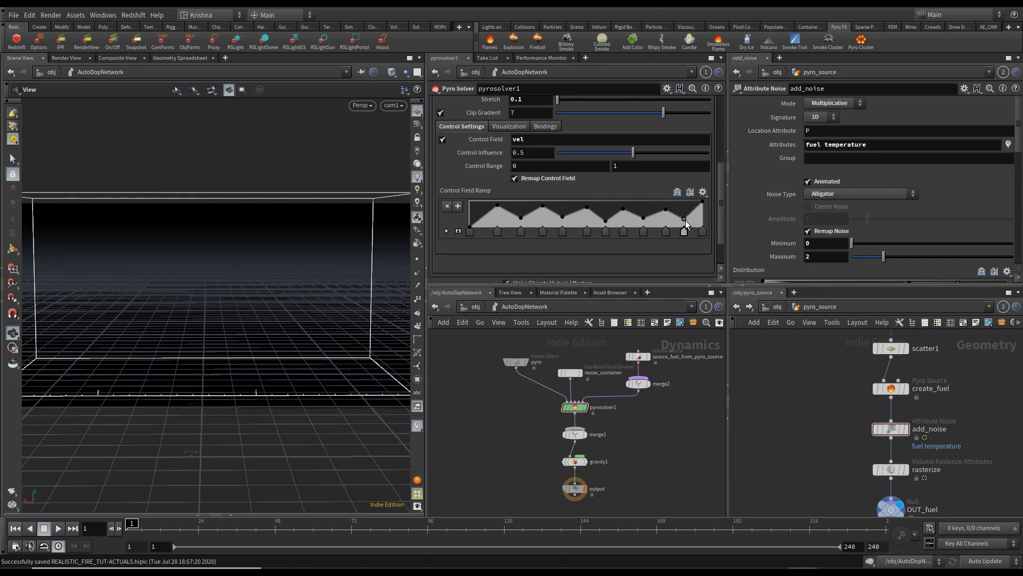
pyautogui.scroll(1, 529, 272)
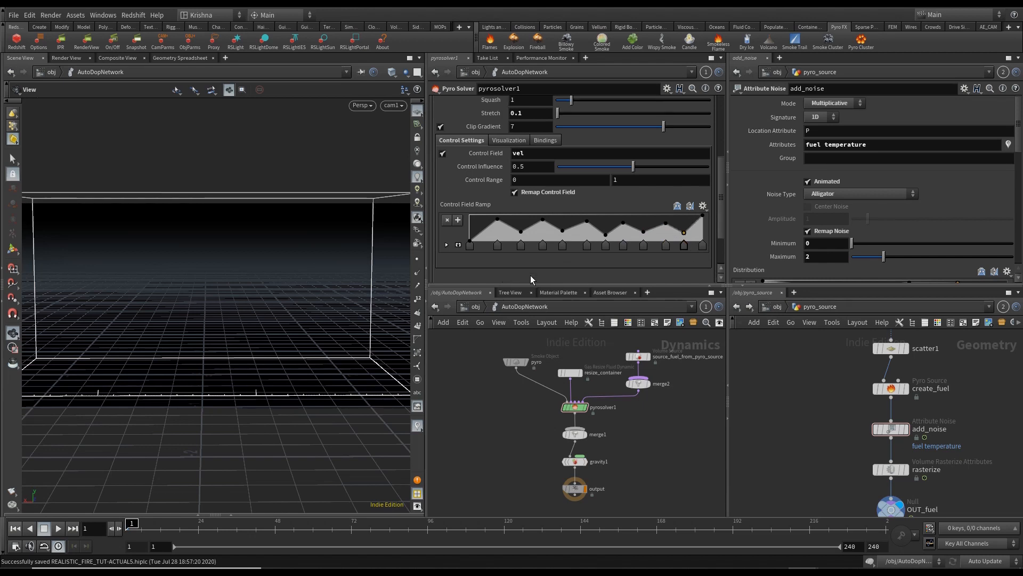
pyautogui.scroll(4, 530, 275)
pyautogui.click(502, 212)
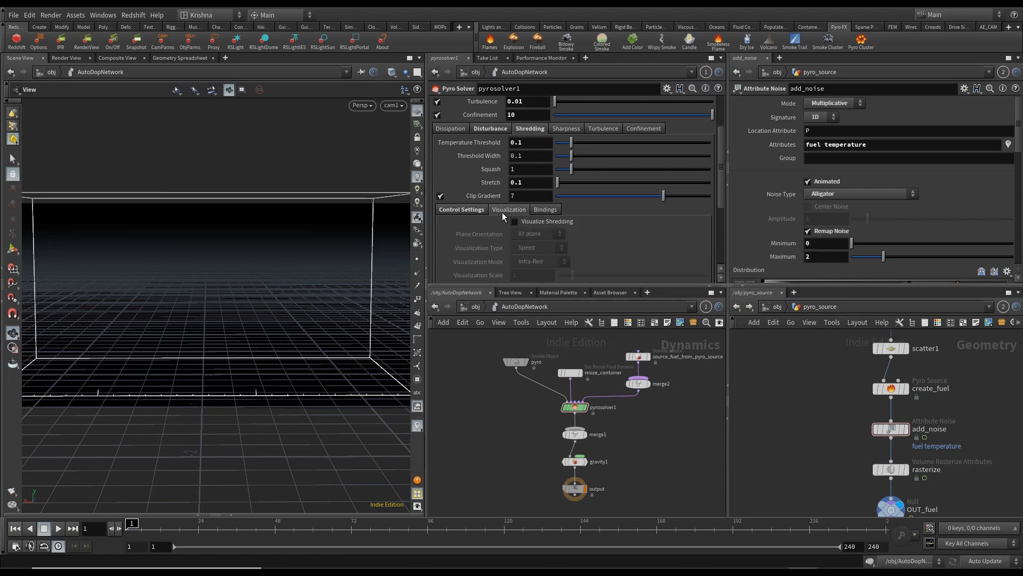
pyautogui.click(547, 211)
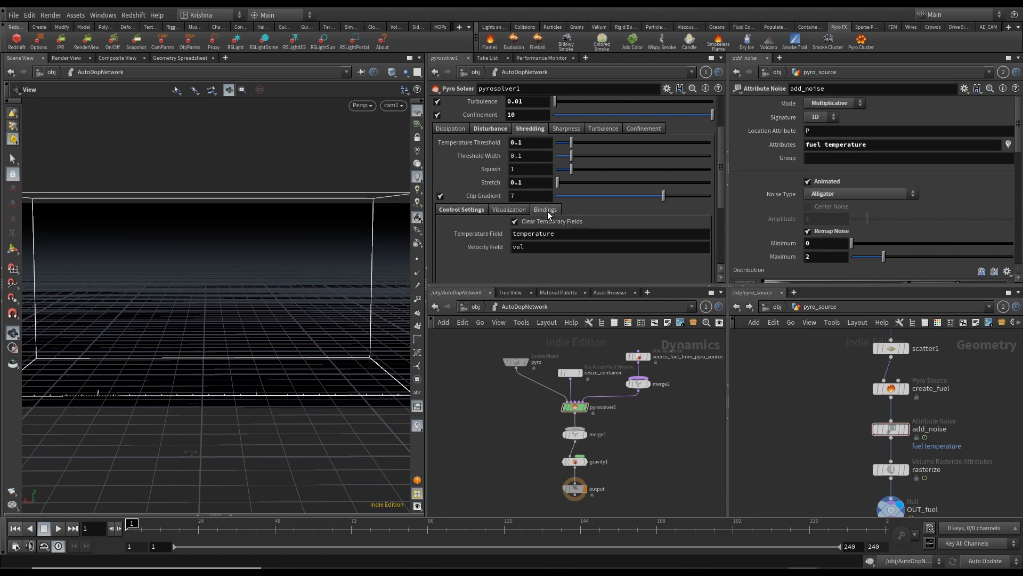
pyautogui.click(566, 128)
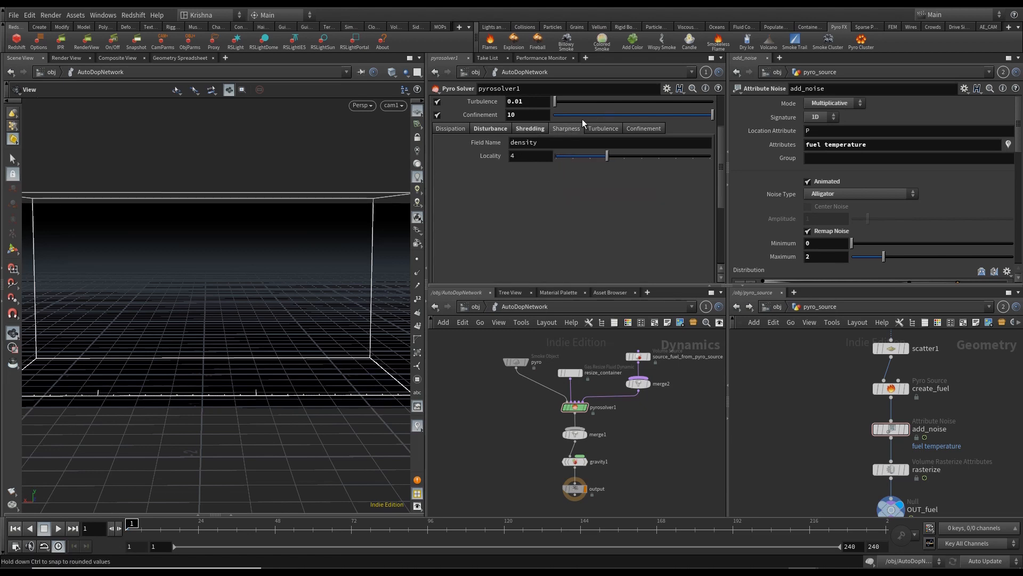
pyautogui.scroll(3, 552, 233)
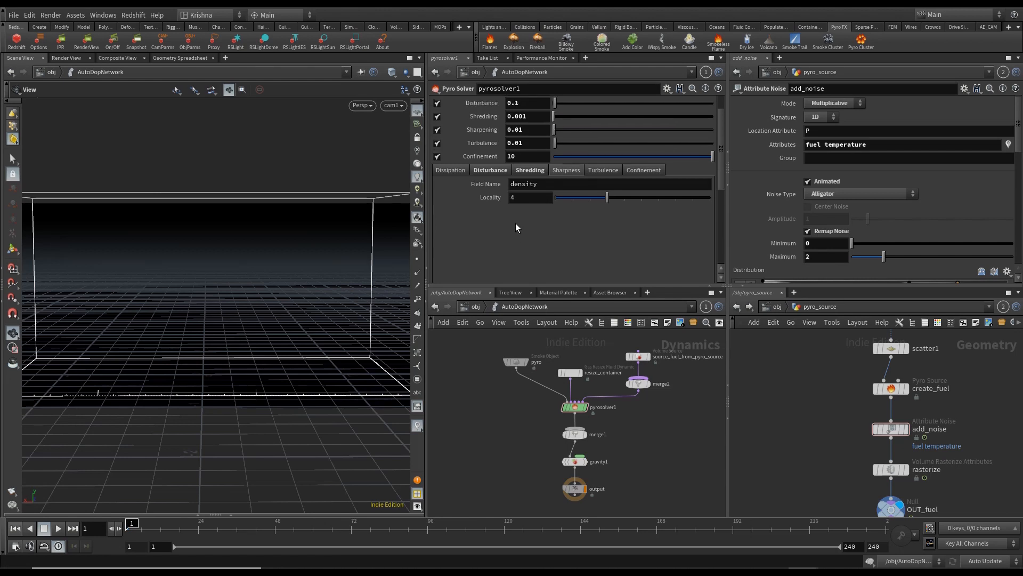
# Step: Set the pyro solver's Turbulence Swirl Size to 0.1 and its Grain to 10
pyautogui.click(602, 170)
pyautogui.click(529, 185)
pyautogui.write('0.1')
pyautogui.press('Return')
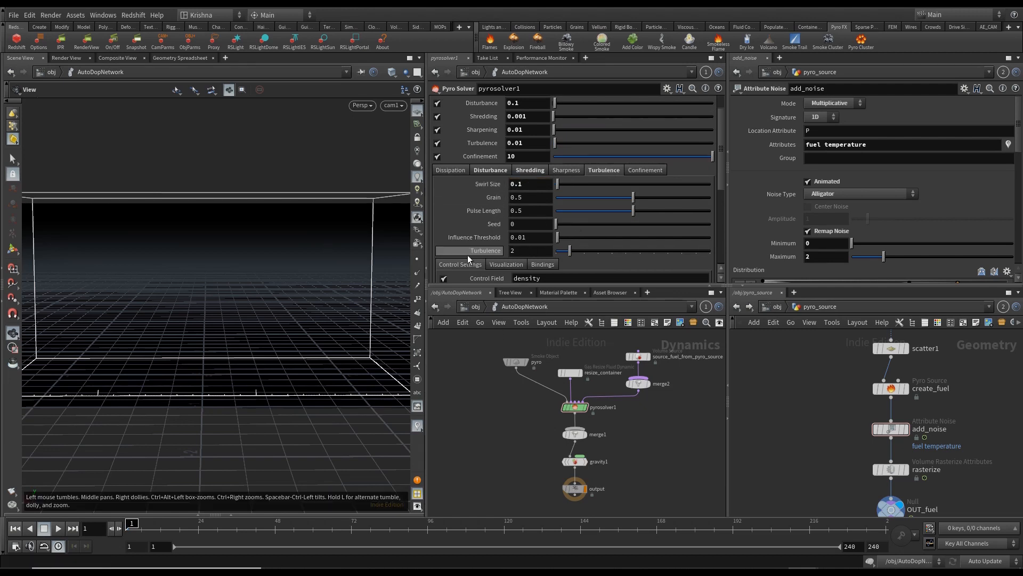
pyautogui.click(533, 201)
pyautogui.write('10')
pyautogui.press('Return')
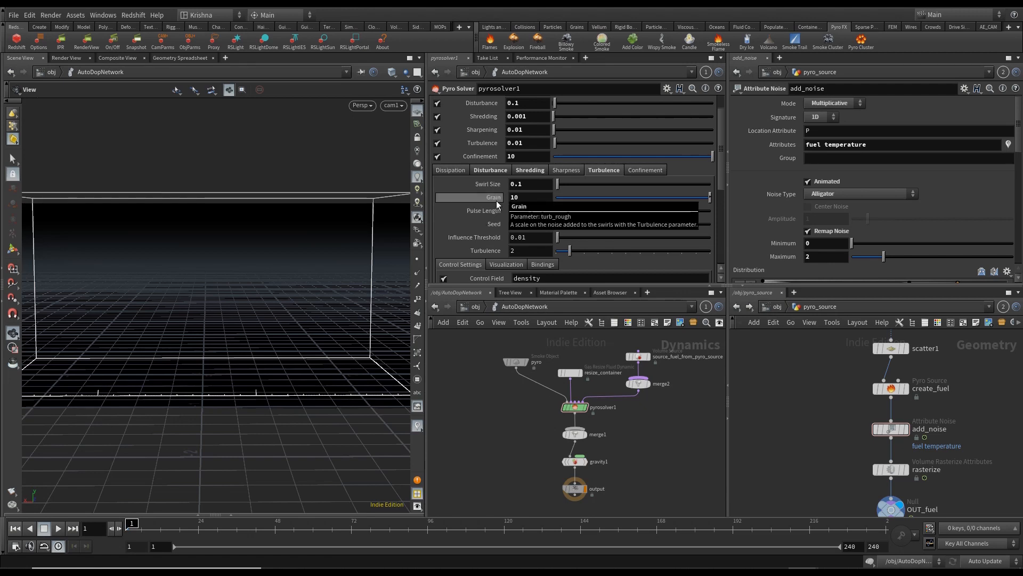
# Step: Test the flames with the new turbulence in a playback past frame 18 and return to the first frame
pyautogui.click(58, 528)
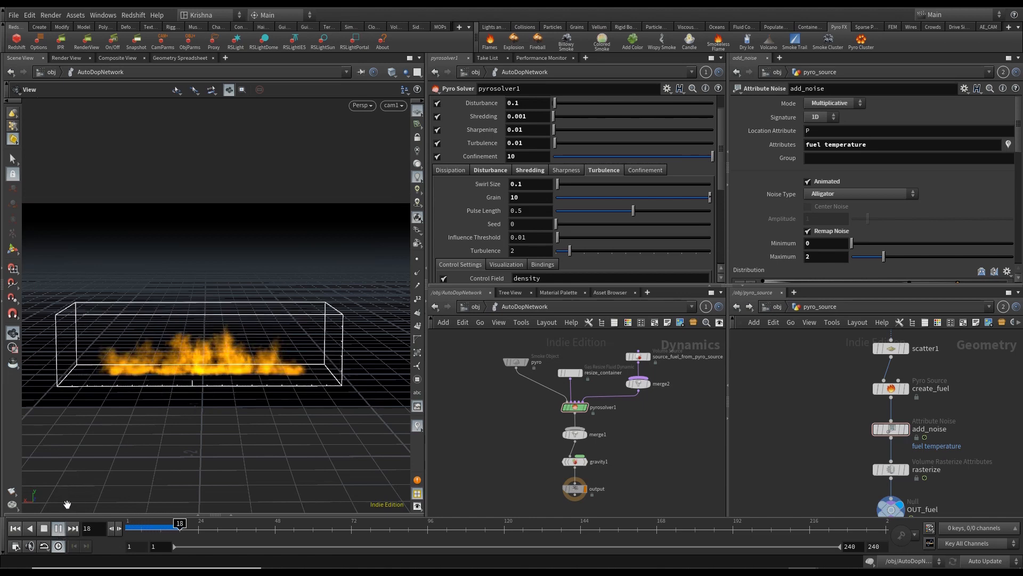
pyautogui.click(44, 528)
pyautogui.click(15, 528)
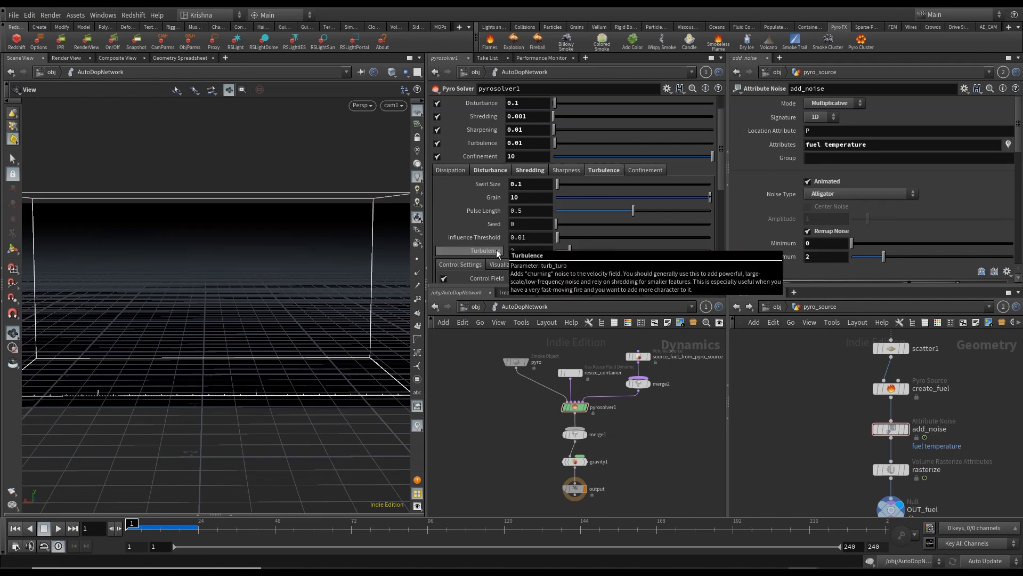
# Step: Set the Turbulence value within the solver's detailed Turbulence settings to 1
pyautogui.click(521, 250)
pyautogui.write('1')
pyautogui.press('Return')
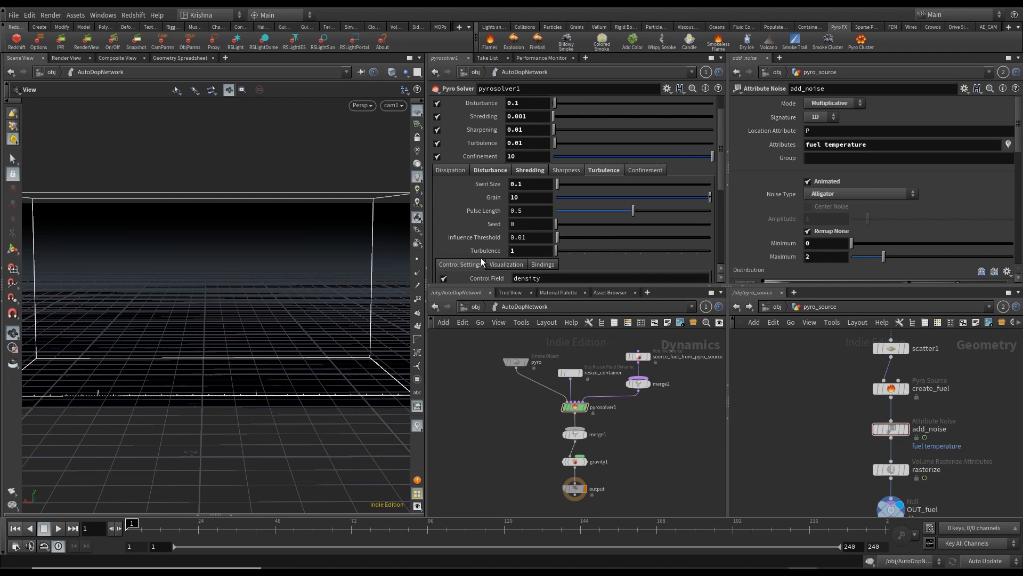
# Step: Enable Remap Control Field for Turbulence and shape its ramp into a zigzag of alternating high and low points
pyautogui.scroll(-3, 492, 251)
pyautogui.scroll(-3, 491, 241)
pyautogui.scroll(6, 491, 244)
pyautogui.click(528, 170)
pyautogui.scroll(-2, 494, 202)
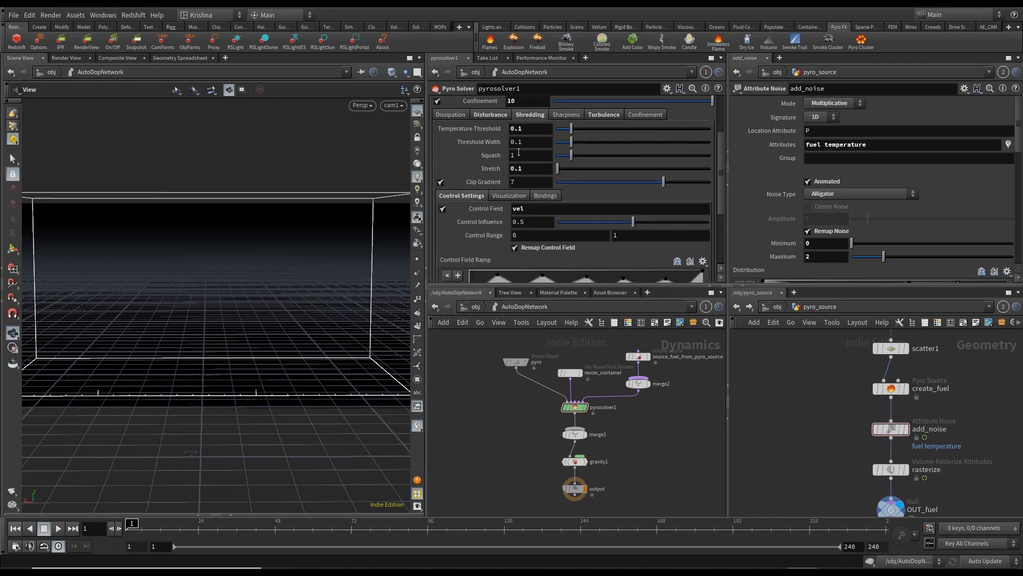
pyautogui.click(596, 114)
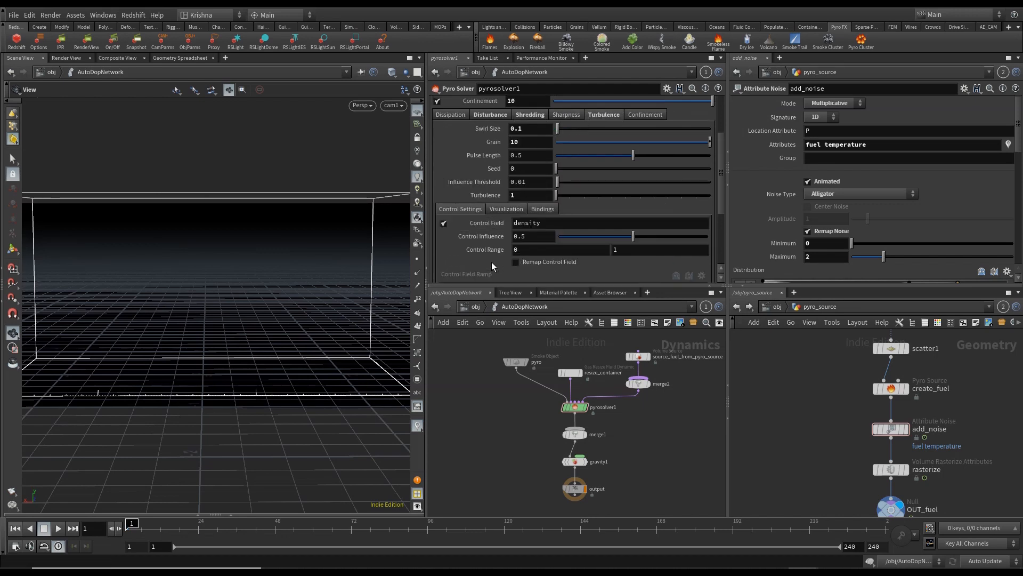
pyautogui.scroll(-2, 491, 263)
pyautogui.scroll(-2, 520, 218)
pyautogui.moveTo(502, 212); pyautogui.dragTo(693, 209)
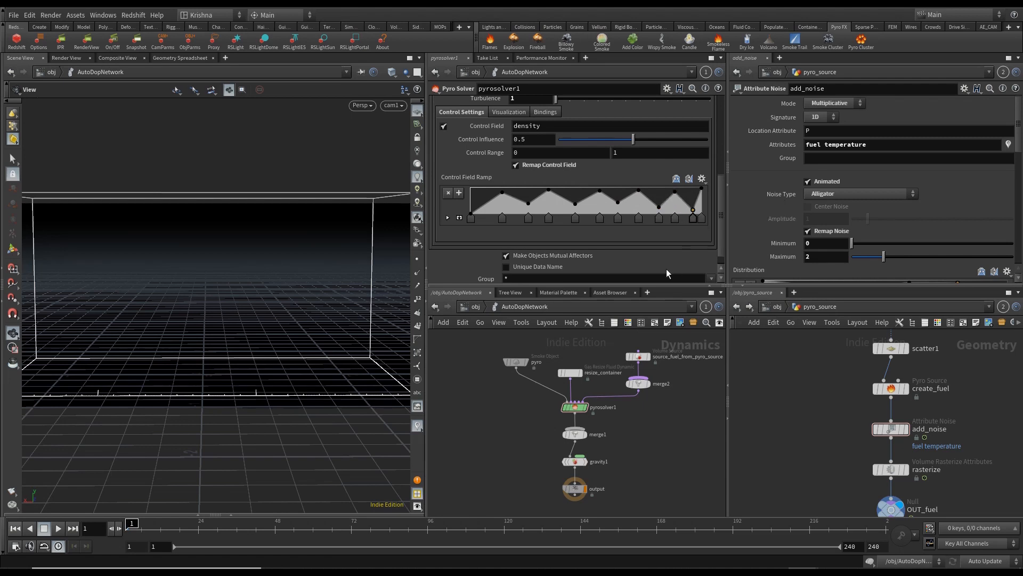
# Step: Check the Turbulence visualization and bindings settings and save the scene
pyautogui.scroll(1, 469, 233)
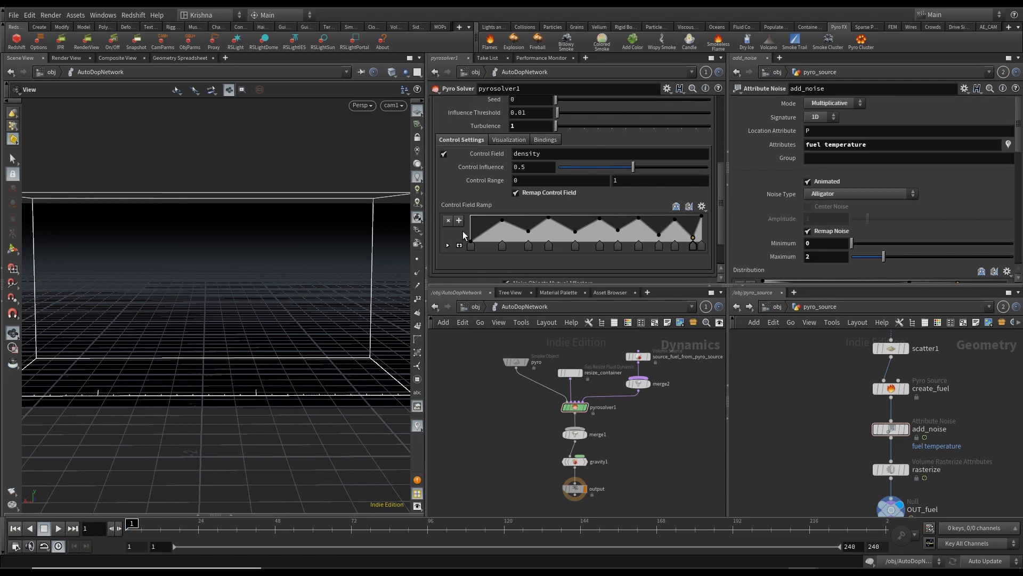
pyautogui.click(509, 139)
pyautogui.click(558, 139)
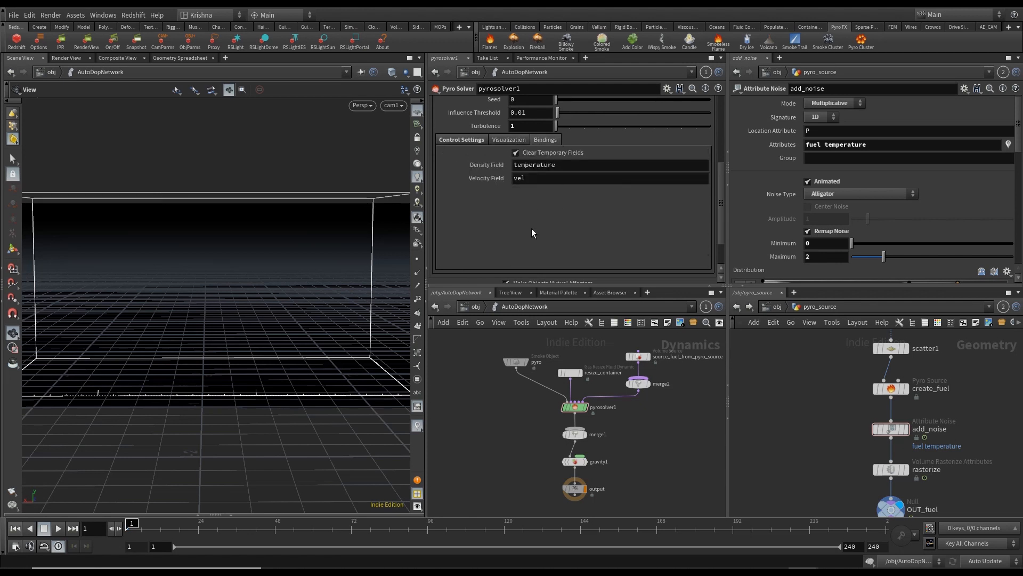
pyautogui.scroll(4, 514, 242)
pyautogui.hotkey('ctrl', 's')
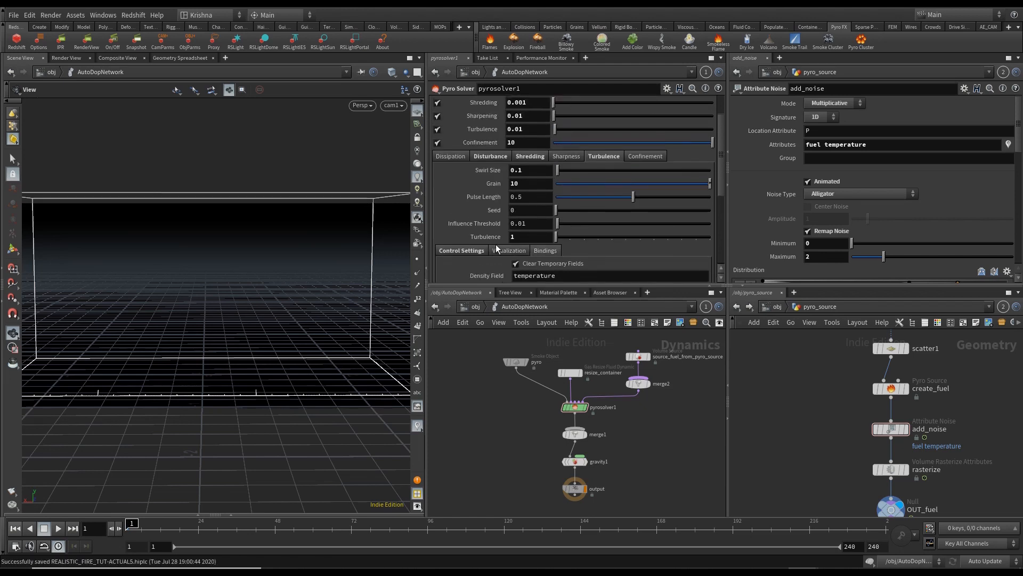
pyautogui.click(496, 246)
# Step: Enable the Confinement Control Field, set it to vel and enable Remap Control Field for it
pyautogui.click(641, 158)
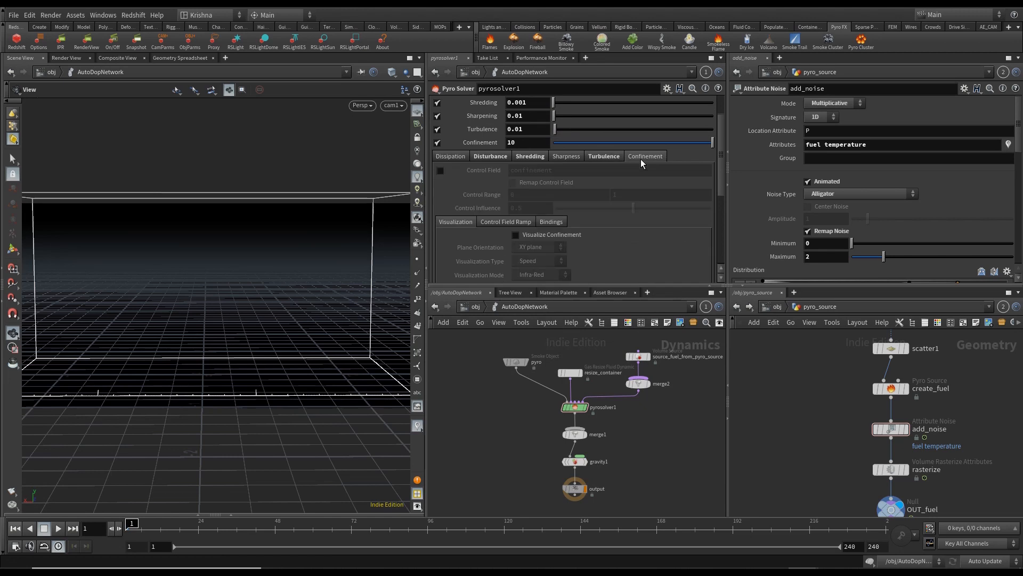
pyautogui.click(440, 170)
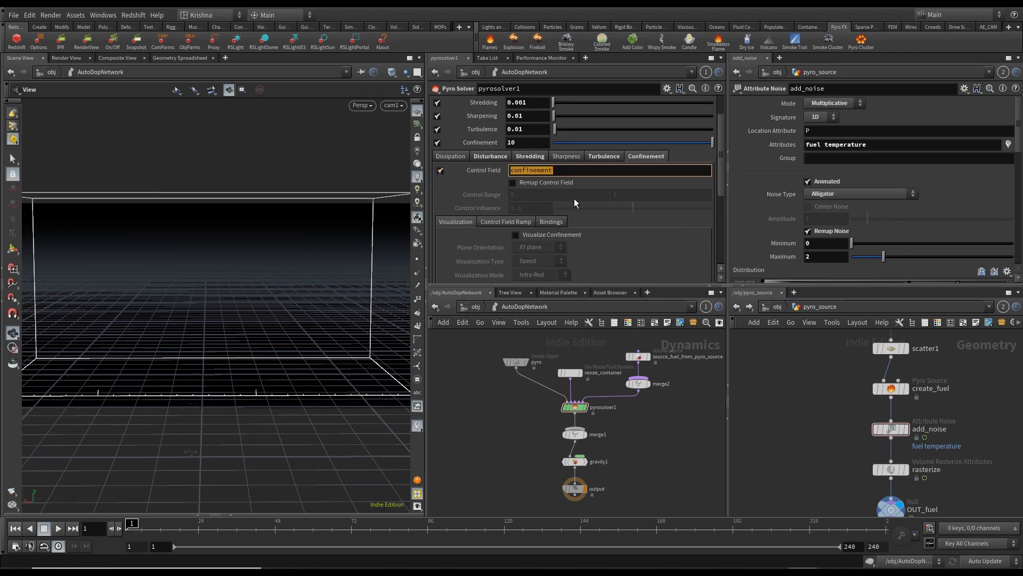
pyautogui.write('veel')
pyautogui.press('Return')
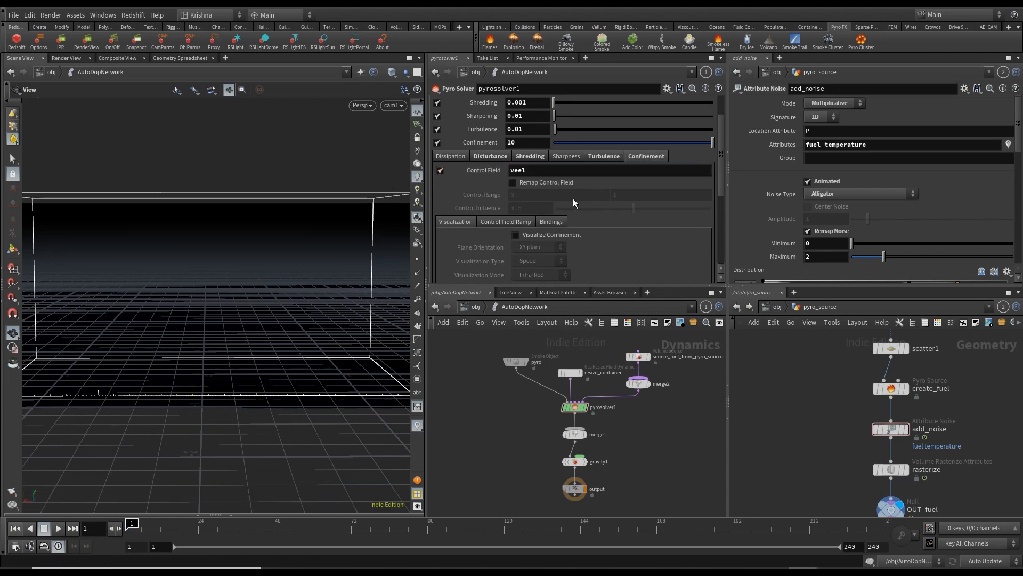
pyautogui.click(523, 172)
pyautogui.press('BackSpace')
pyautogui.press('Return')
pyautogui.click(513, 183)
pyautogui.scroll(-2, 472, 241)
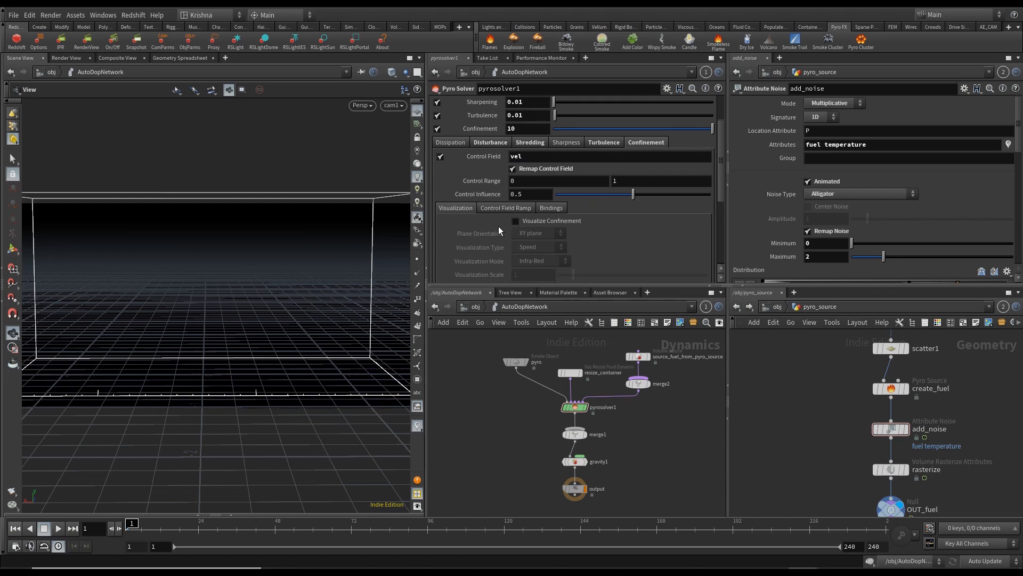
# Step: Look over the Confinement ramp, bindings and visualization settings and save the scene
pyautogui.click(519, 155)
pyautogui.click(552, 155)
pyautogui.click(506, 153)
pyautogui.click(458, 153)
pyautogui.scroll(3, 469, 208)
pyautogui.scroll(1, 473, 223)
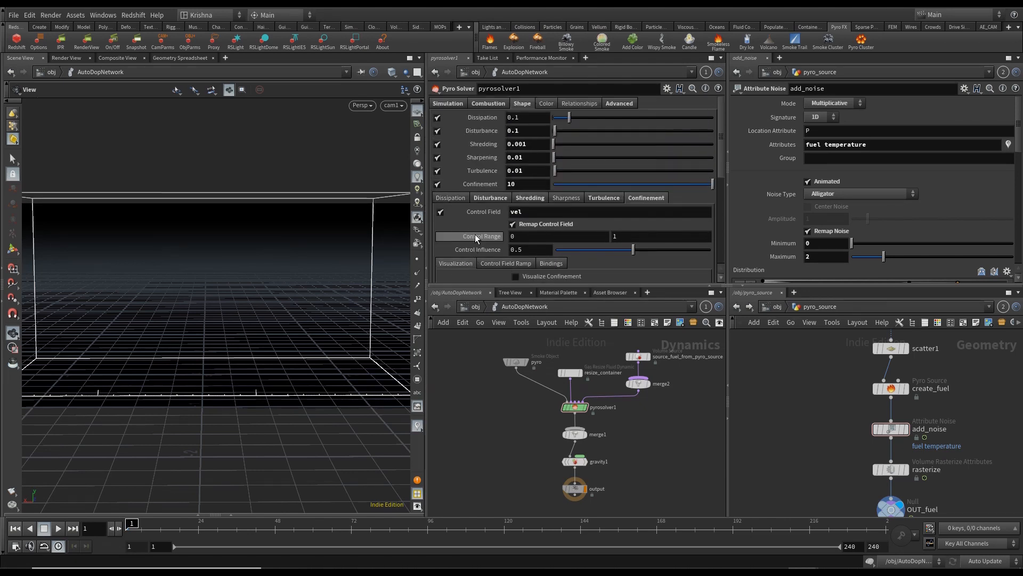
pyautogui.hotkey('ctrl', 's')
# Step: Look through the solver's Color and Relationships settings and enable Rest in the advanced Rest Field settings
pyautogui.click(546, 104)
pyautogui.click(576, 102)
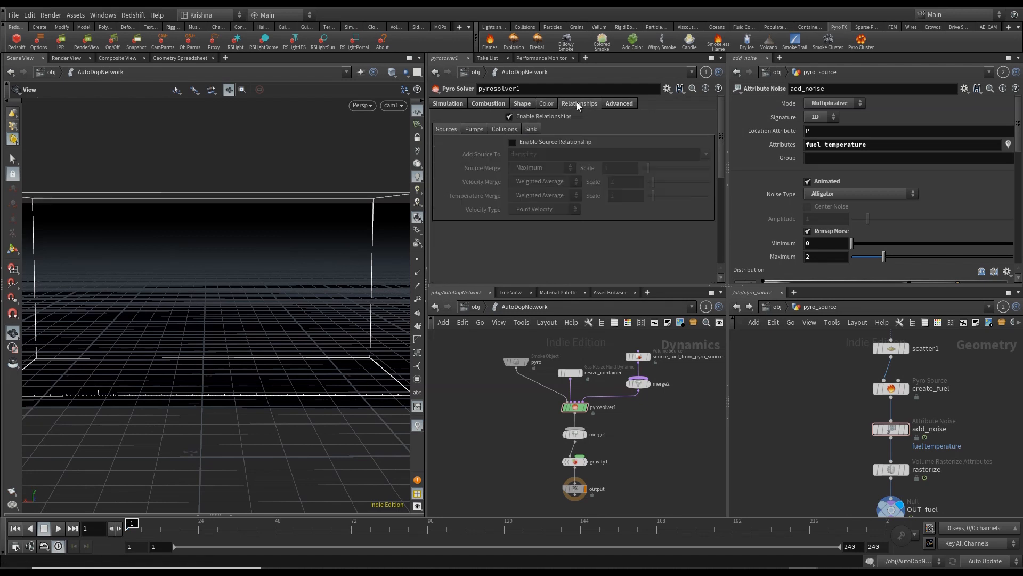
pyautogui.click(617, 102)
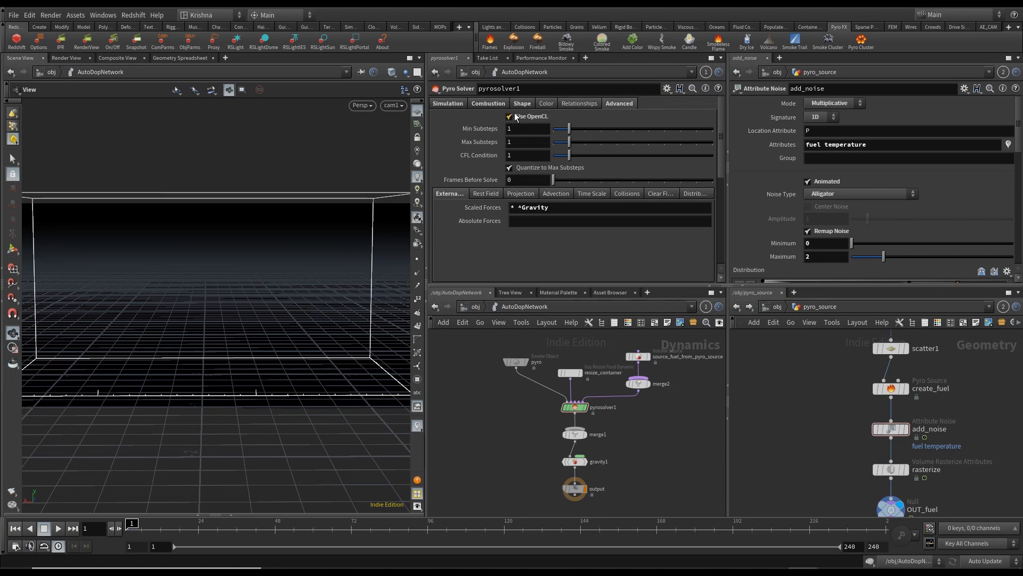
pyautogui.click(491, 194)
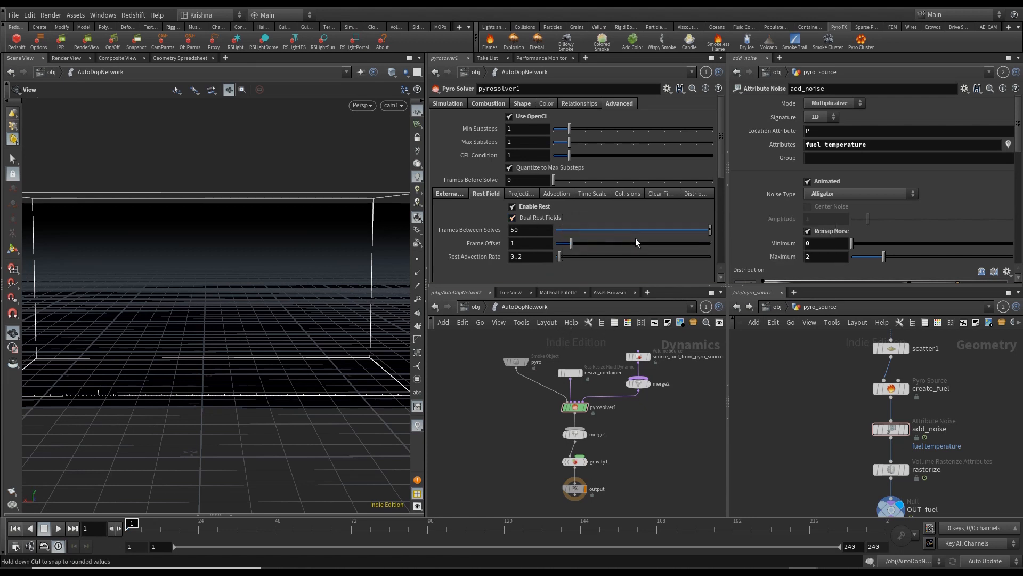
# Step: Set both the Advection Type and the Vel Advection Type to BFECC and save the scene
pyautogui.click(448, 103)
pyautogui.click(568, 194)
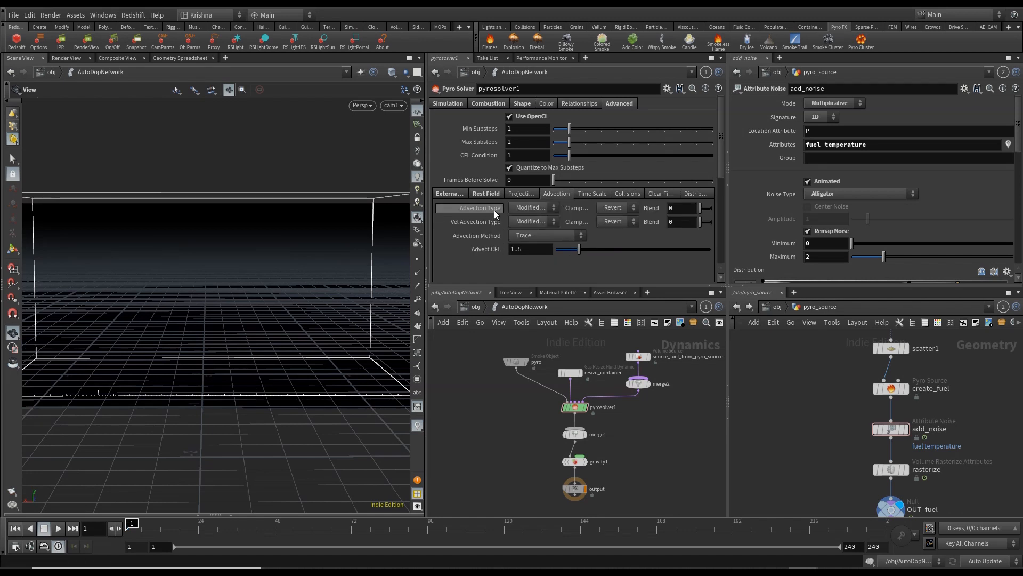
pyautogui.click(533, 208)
pyautogui.click(533, 231)
pyautogui.click(533, 222)
pyautogui.click(531, 241)
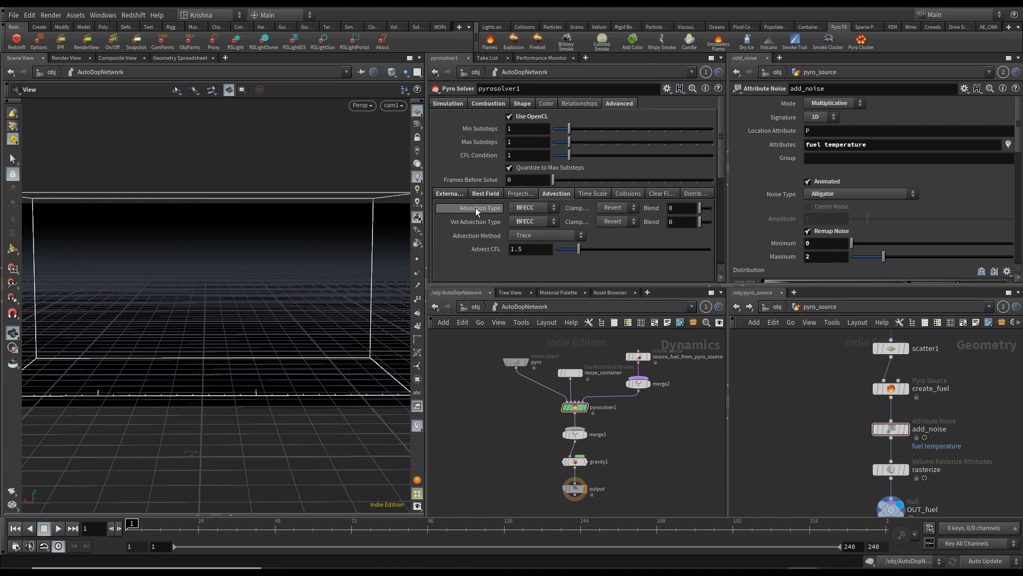
pyautogui.moveTo(475, 207)
pyautogui.moveTo(589, 409); pyautogui.dragTo(641, 415)
pyautogui.hotkey('ctrl', 's')
# Step: Spread the pyro, resize_container, fuel source and merge2 nodes apart to clear space above pyrosolver1
pyautogui.moveTo(644, 425); pyautogui.dragTo(644, 445, button='middle')
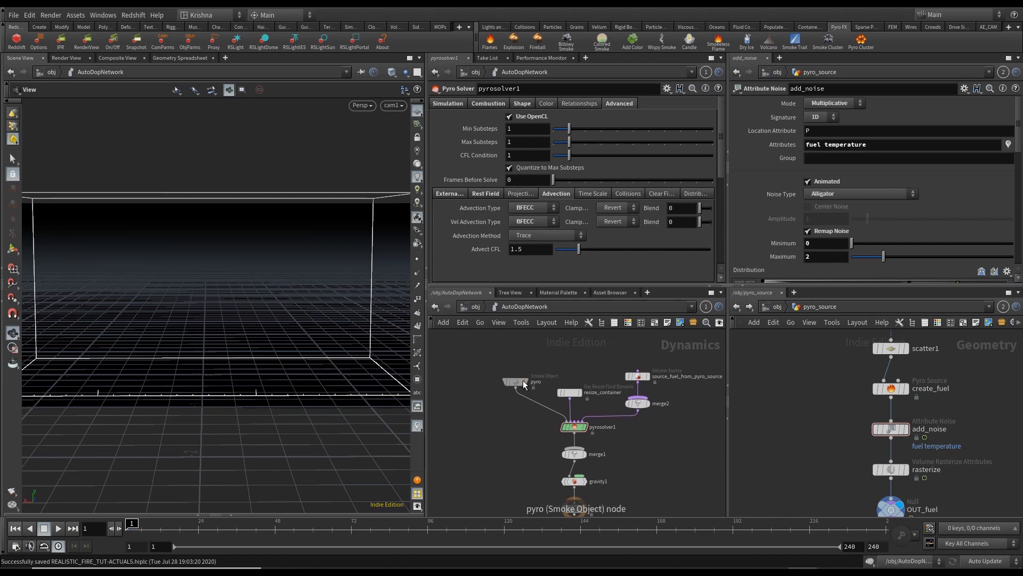
pyautogui.moveTo(480, 364); pyautogui.dragTo(503, 392)
pyautogui.moveTo(630, 431); pyautogui.dragTo(680, 379)
# Step: Add a Gas Vortex Boost node in the cleared space above pyrosolver1
pyautogui.click(580, 372)
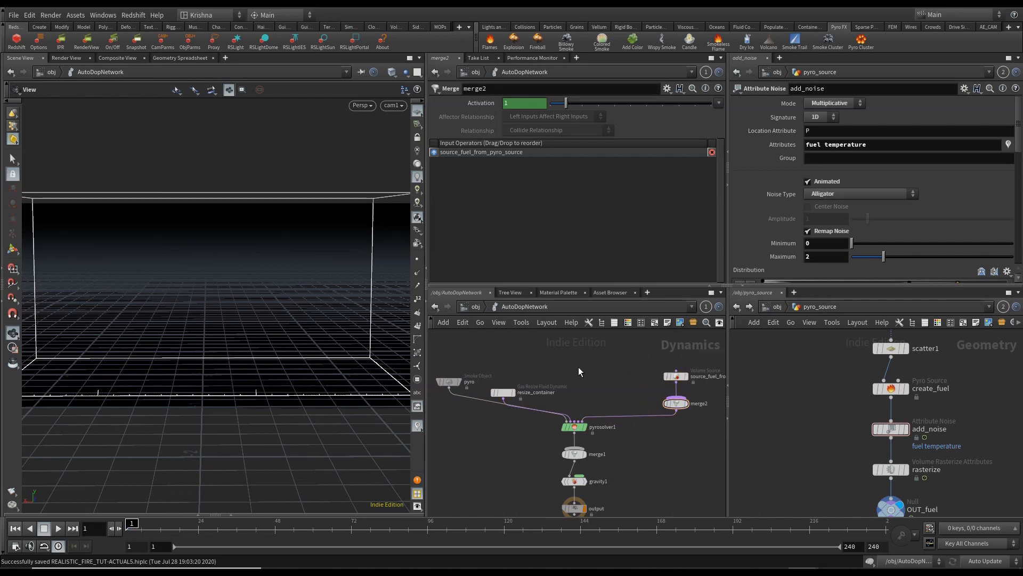
pyautogui.press('Tab')
pyautogui.write('gas vor')
pyautogui.press('Return')
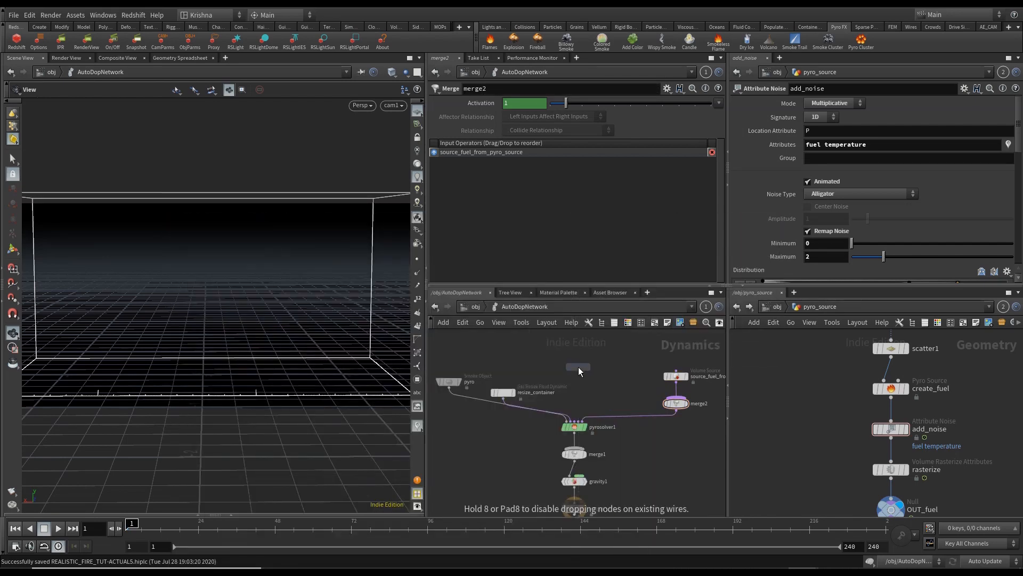
pyautogui.click(544, 369)
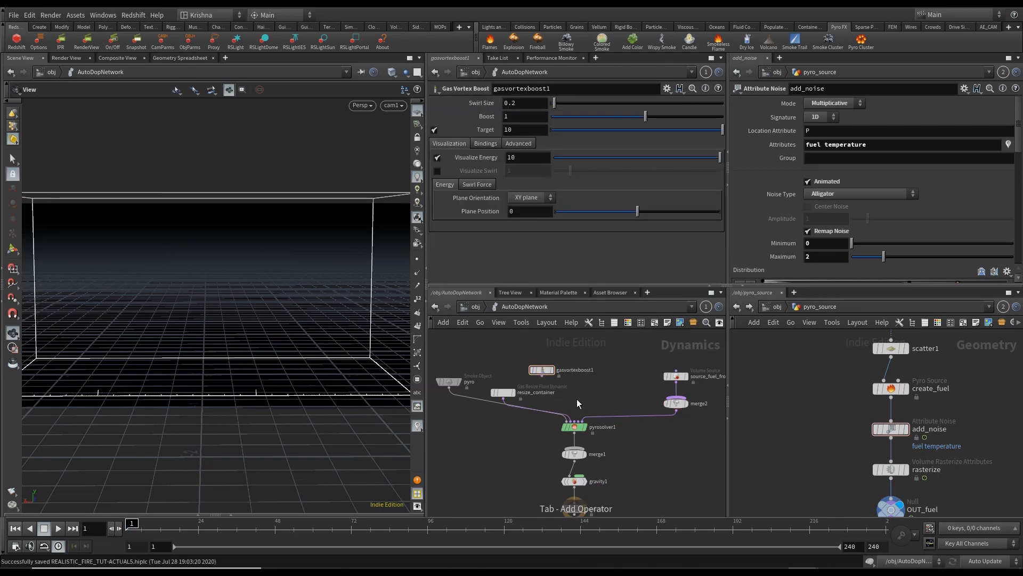
# Step: Add a Merge node, feed the Gas Vortex Boost into it and connect it to the middle input of pyrosolver1
pyautogui.press('Tab')
pyautogui.write('mer')
pyautogui.press('Return')
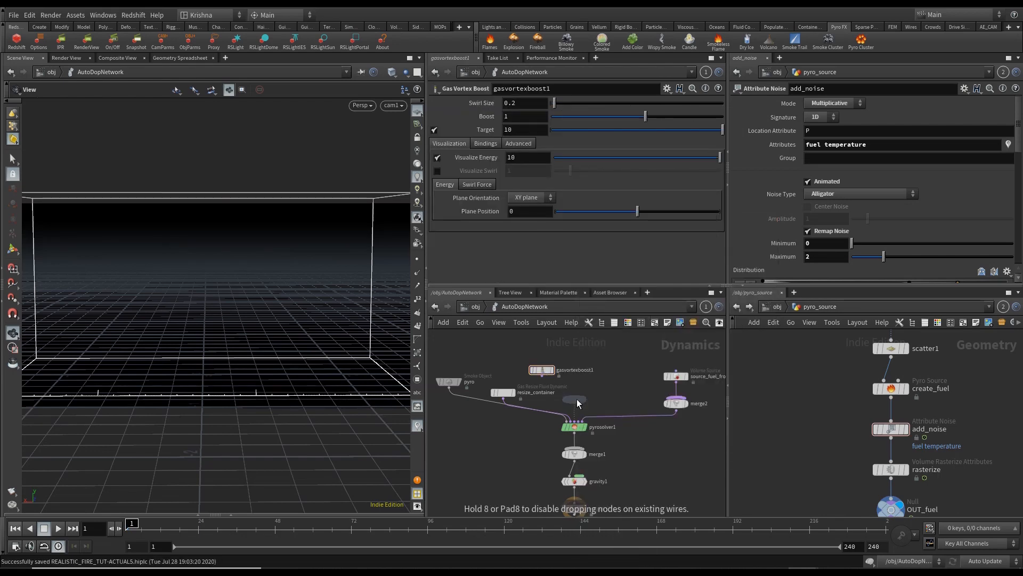
pyautogui.click(577, 399)
pyautogui.click(577, 395)
pyautogui.click(540, 377)
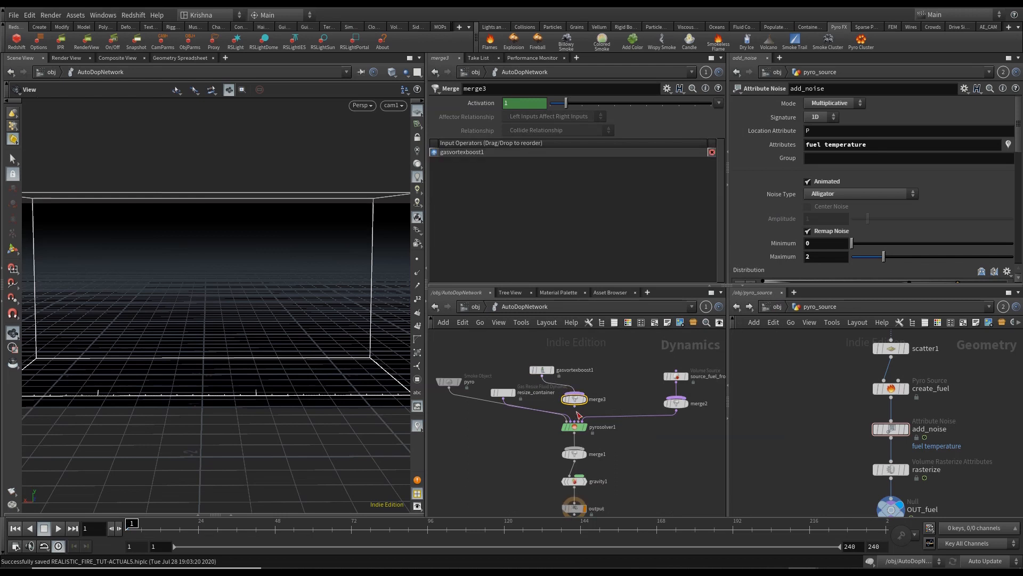
pyautogui.click(574, 406)
pyautogui.click(576, 422)
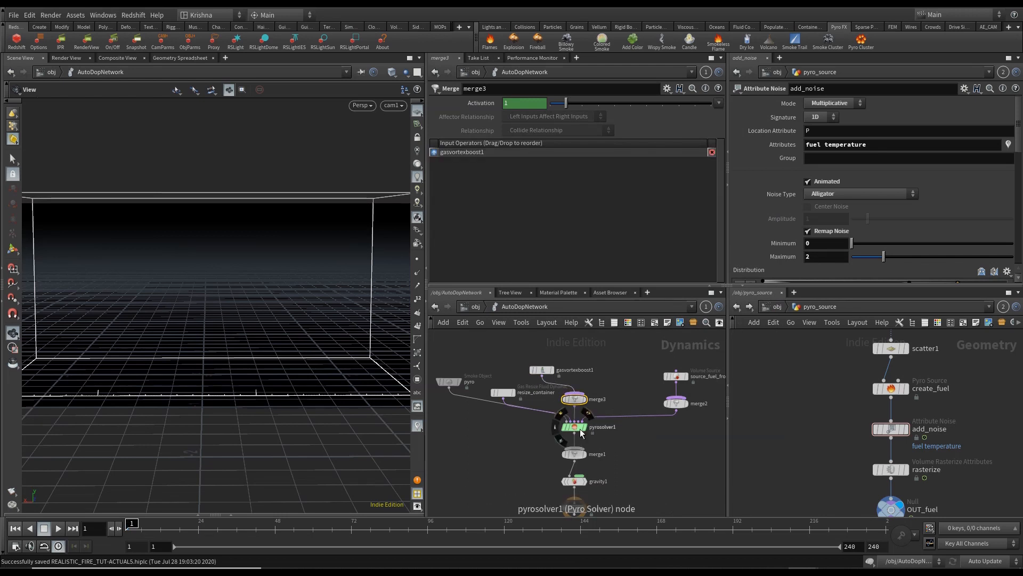
# Step: Turn off Visualize Energy on the Gas Vortex Boost node and set its Swirl Size to 0.4
pyautogui.scroll(3, 577, 421)
pyautogui.moveTo(619, 366); pyautogui.dragTo(619, 413, button='middle')
pyautogui.click(512, 374)
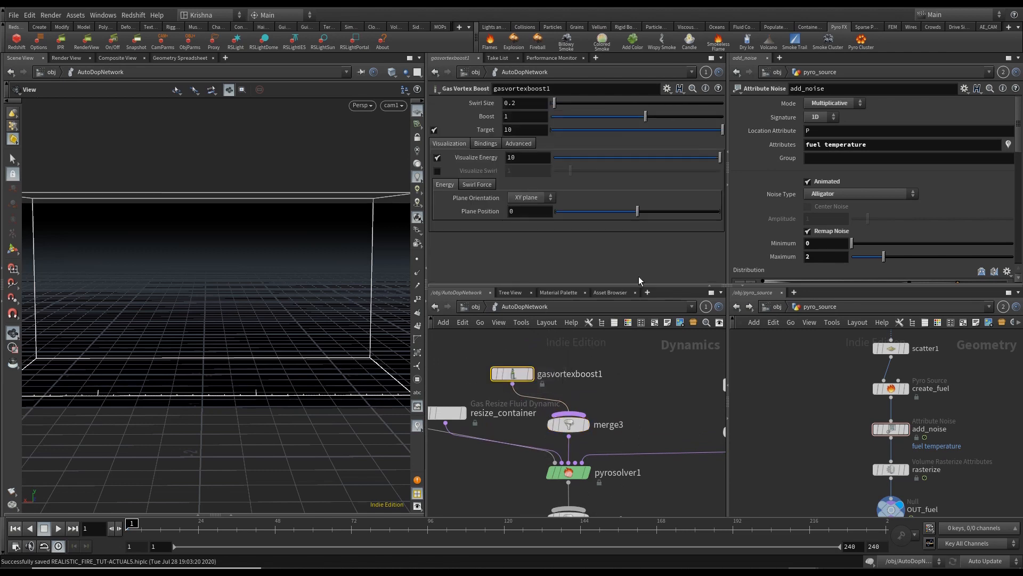
pyautogui.click(437, 158)
pyautogui.click(531, 104)
pyautogui.write('4')
pyautogui.press('Return')
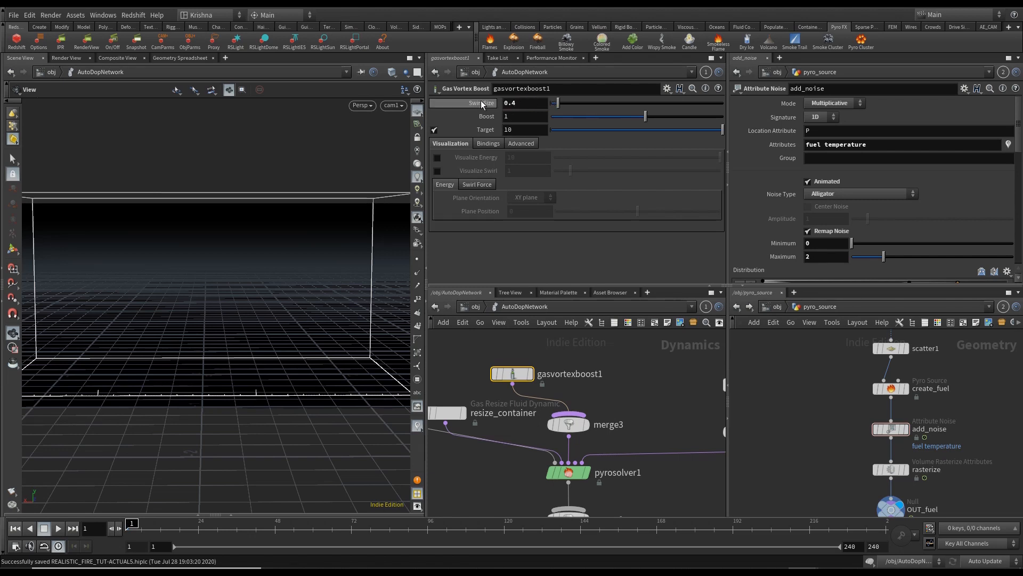
pyautogui.moveTo(480, 101)
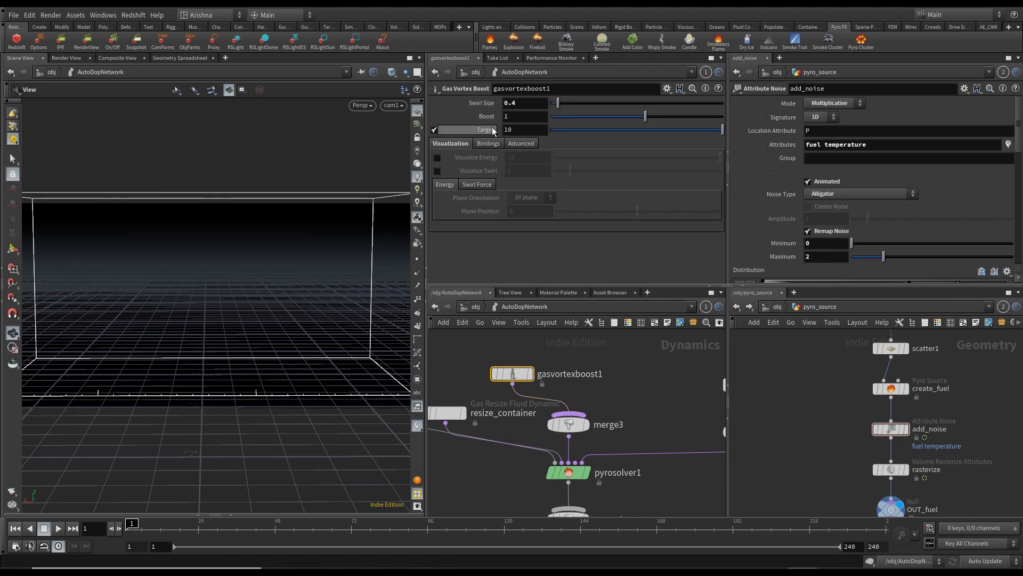
# Step: Enable OpenCL on the Gas Vortex Boost node and save the scene
pyautogui.click(535, 145)
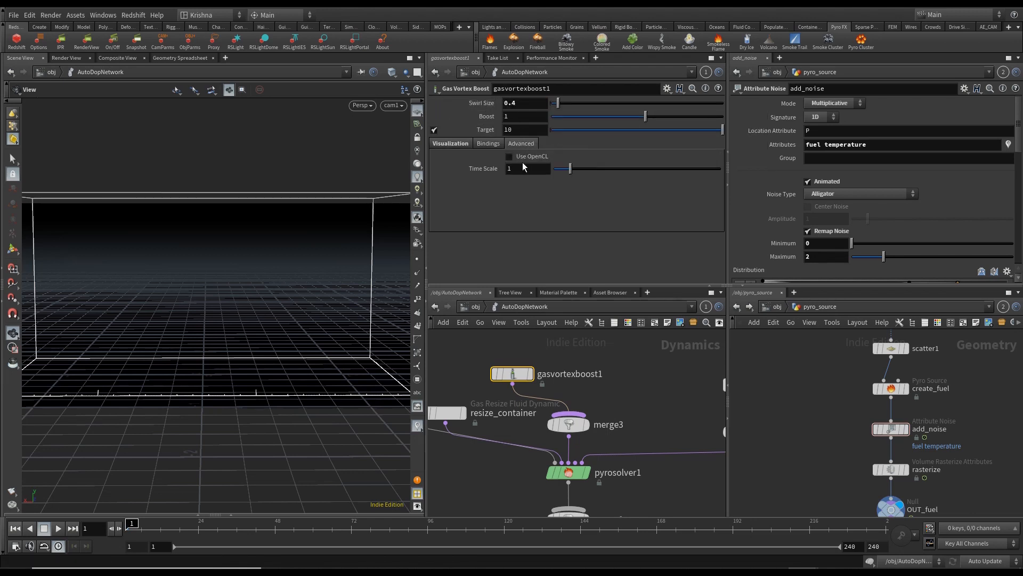
pyautogui.hotkey('ctrl', 's')
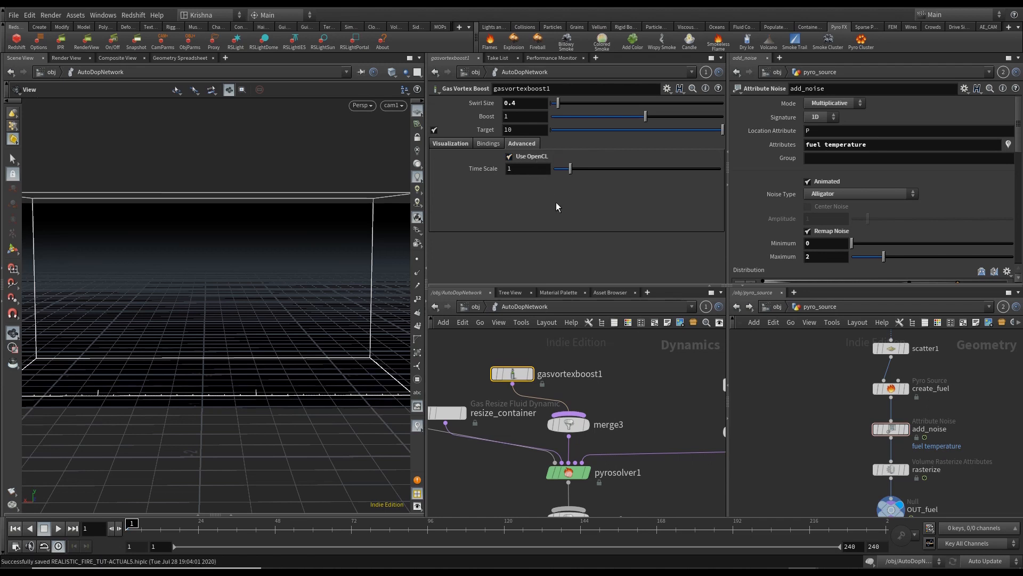
# Step: Add a Gas Match Field node above merge3 and wire its output into merge3
pyautogui.scroll(-4, 596, 367)
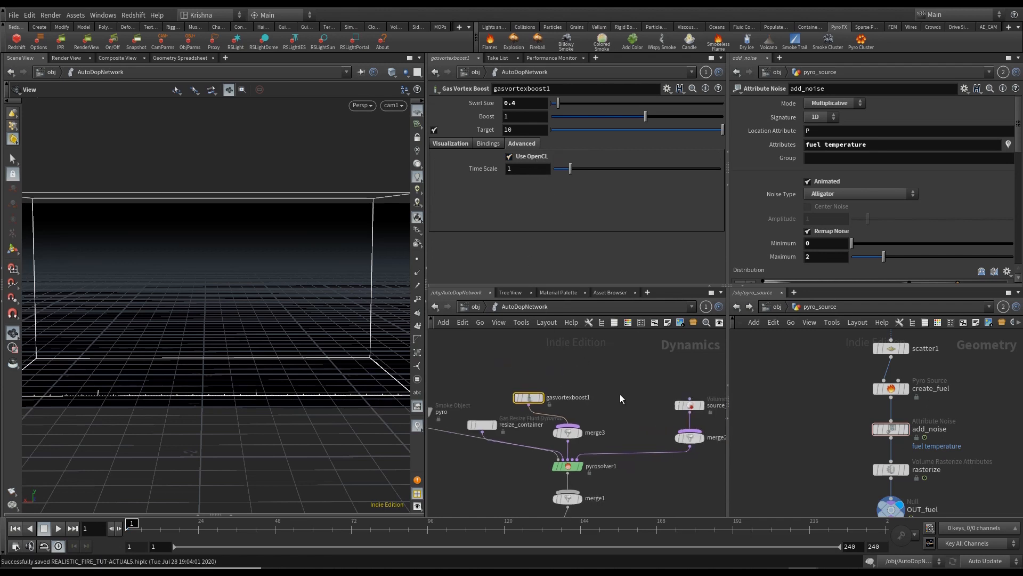
pyautogui.press('Tab')
pyautogui.write('gas ma')
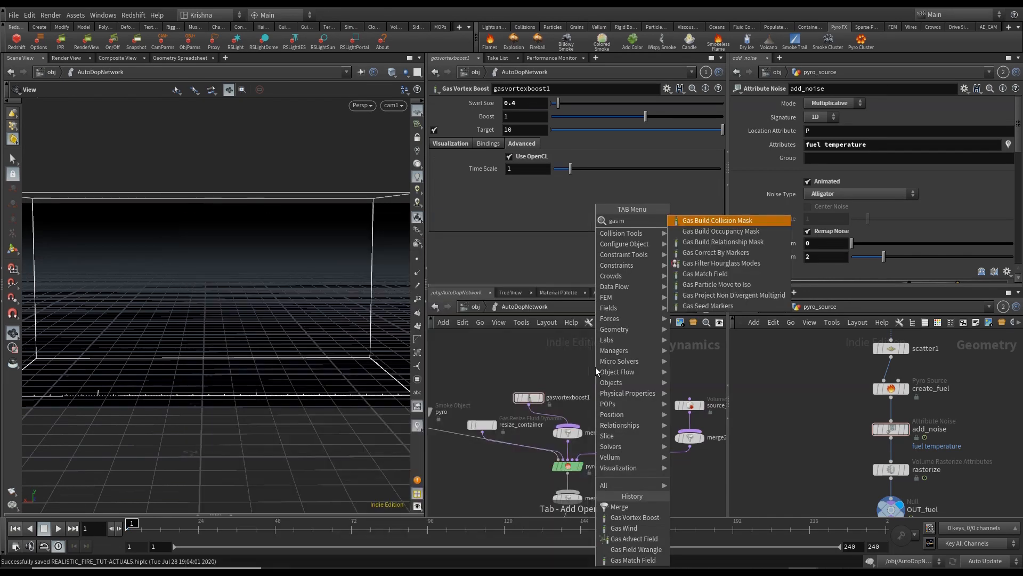
pyautogui.press('Return')
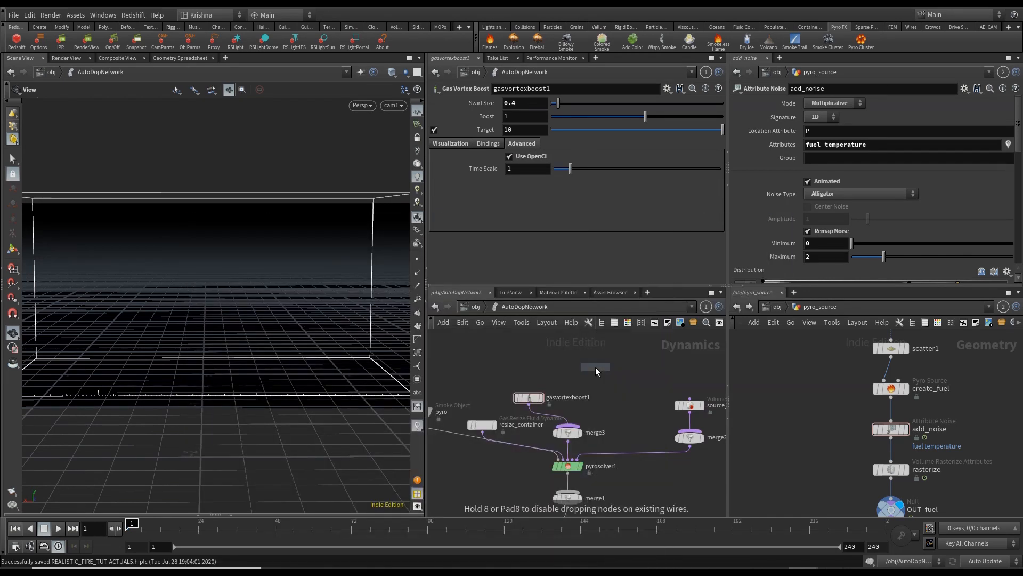
pyautogui.click(576, 367)
pyautogui.click(571, 374)
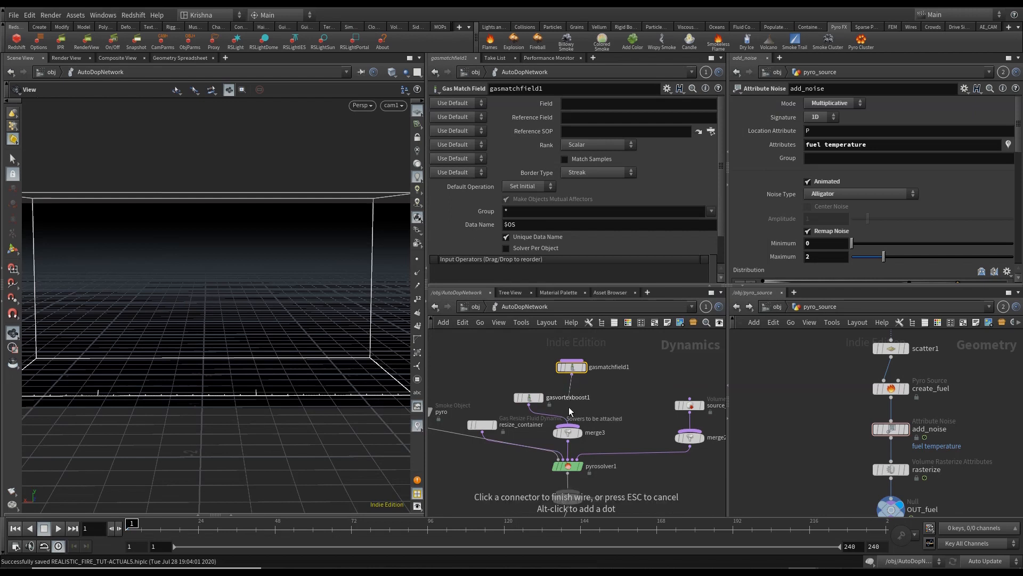
pyautogui.click(575, 424)
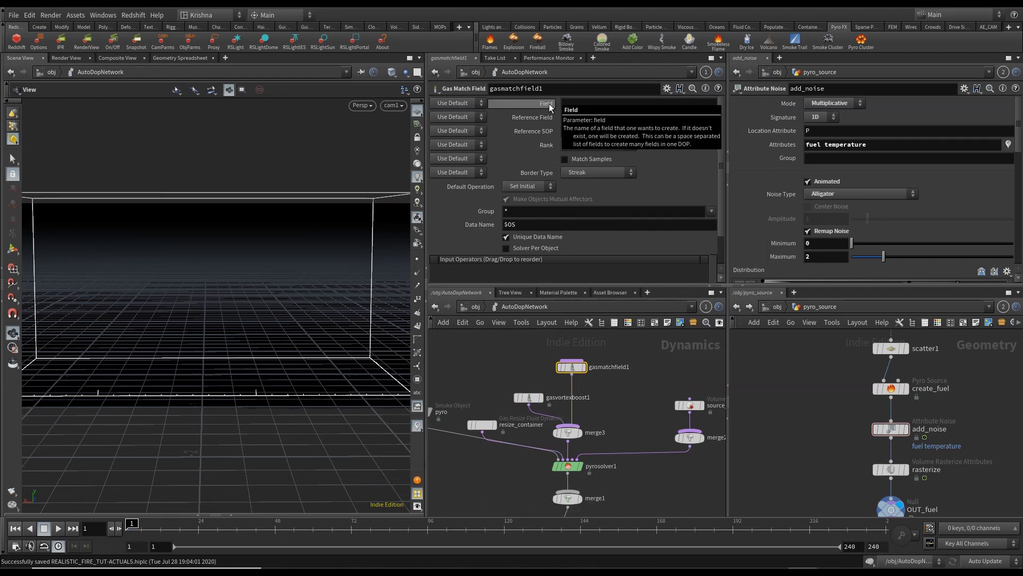
# Step: Set the Gas Match Field's Field to wind, Reference Field to vel and Rank to Vector
pyautogui.click(577, 104)
pyautogui.press('Return')
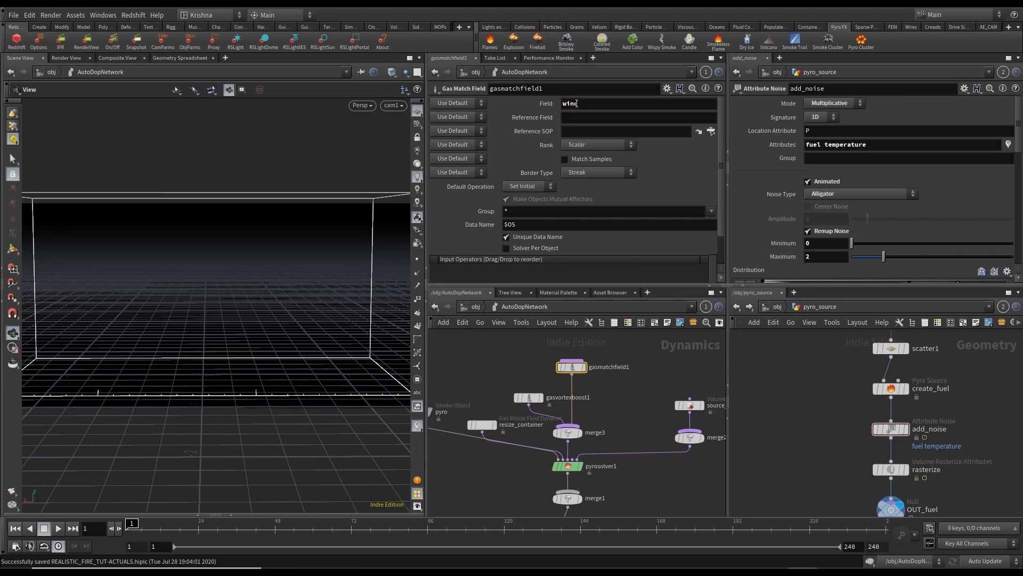
pyautogui.click(578, 118)
pyautogui.write('vel')
pyautogui.press('Return')
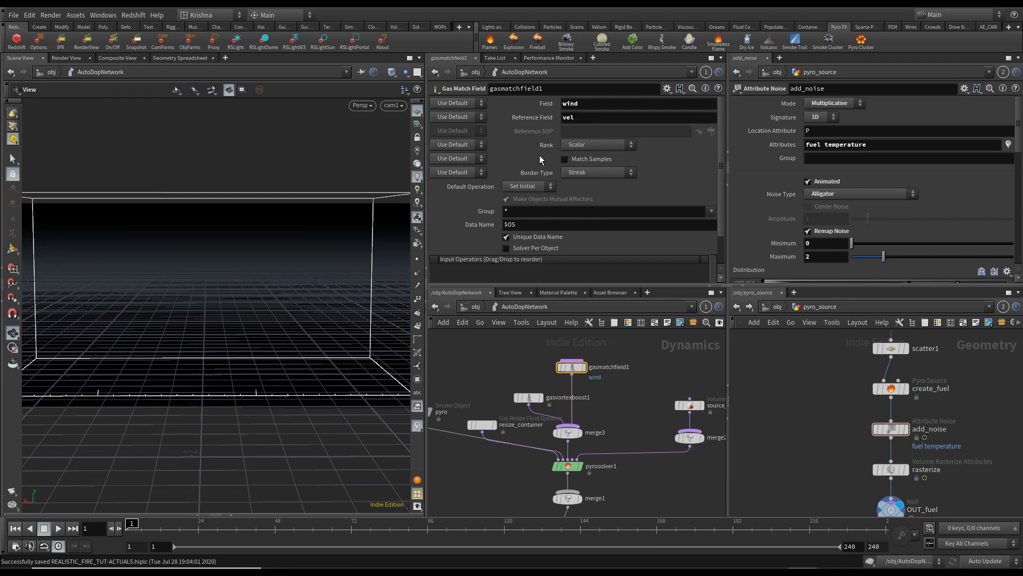
pyautogui.click(591, 147)
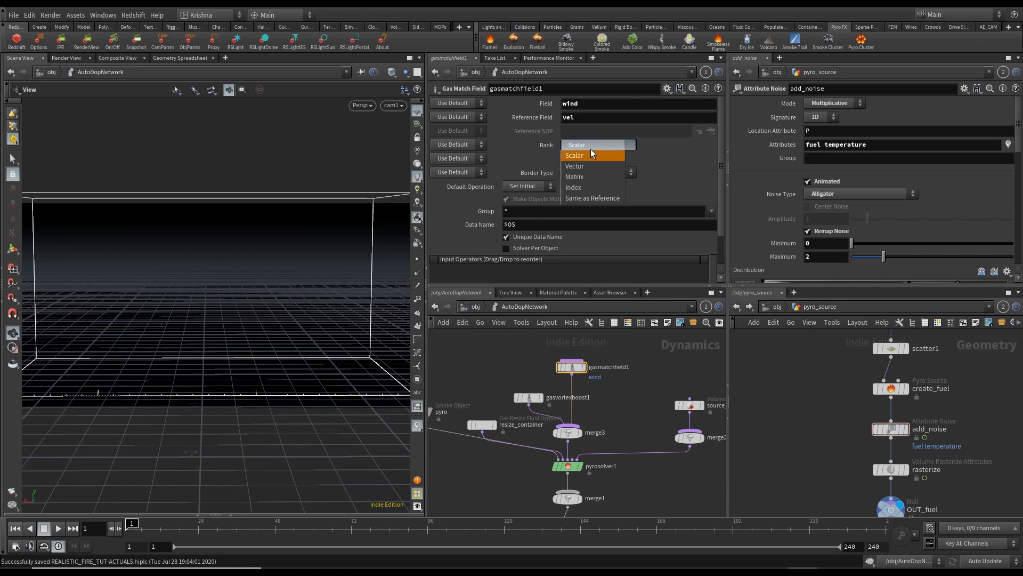
pyautogui.click(590, 164)
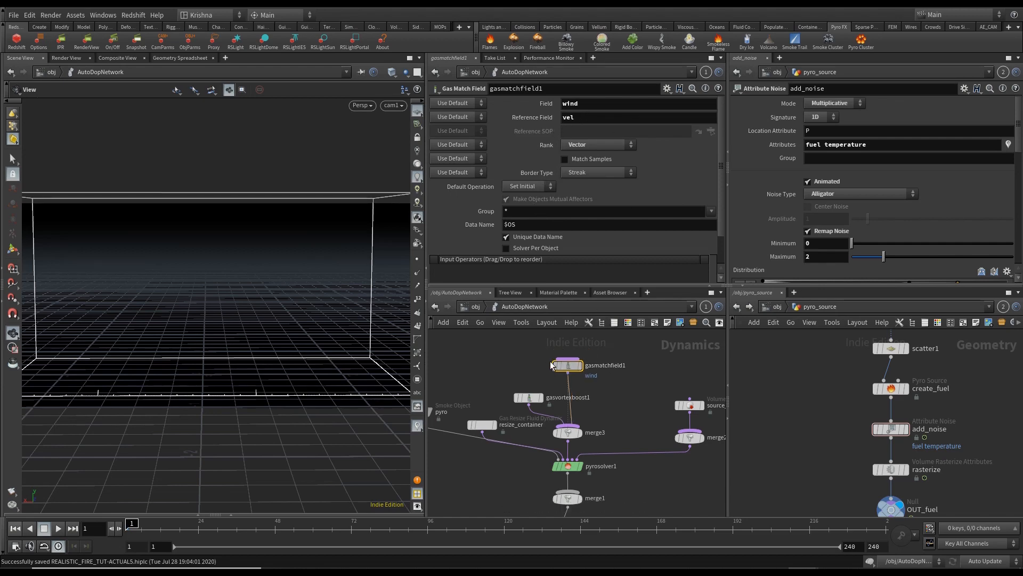
# Step: Move gasmatchfield1 above gasvortexboost1, then add a Gas Field Wrangle beside it and wire it into merge3
pyautogui.moveTo(572, 367); pyautogui.dragTo(529, 358)
pyautogui.click(586, 362)
pyautogui.click(590, 380)
pyautogui.press('Tab')
pyautogui.write('gas wra')
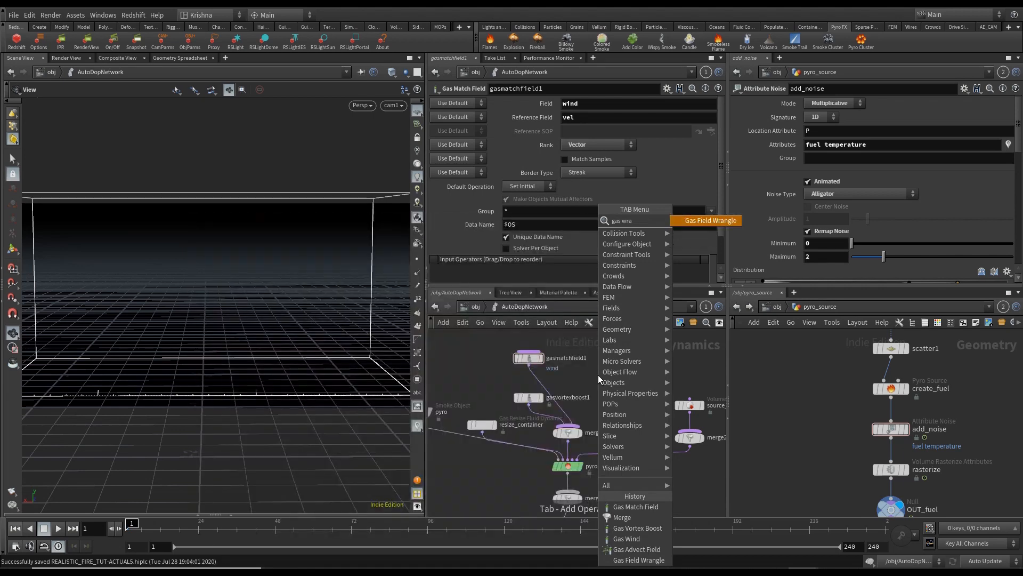
pyautogui.press('Return')
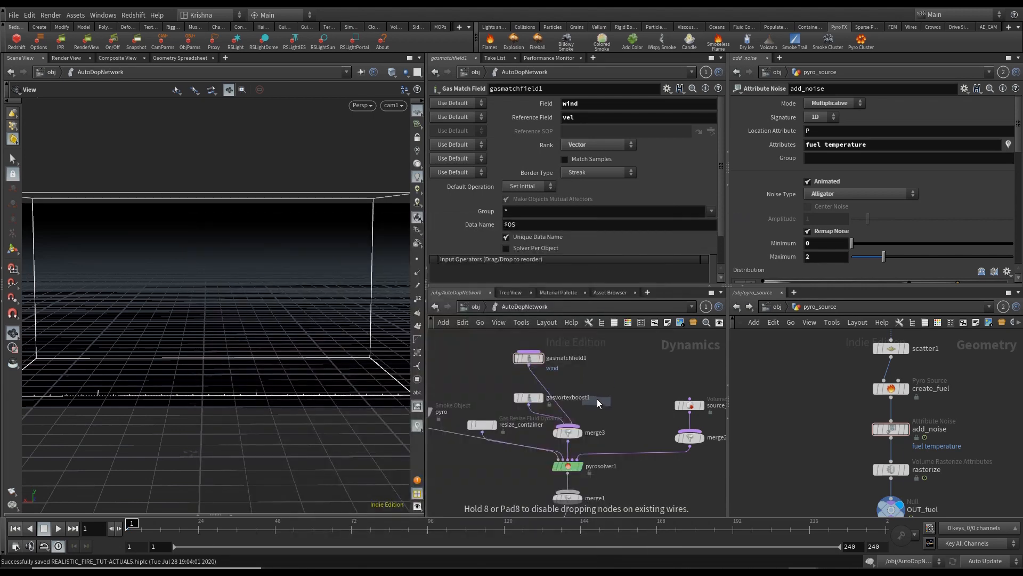
pyautogui.click(587, 372)
pyautogui.click(587, 380)
pyautogui.click(570, 425)
# Step: Write the Gas Field Wrangle's VEX expression as v@wind = {-0.5,0.1,0.1}*chf("Mult");
pyautogui.click(529, 140)
pyautogui.write('v@wind = ')
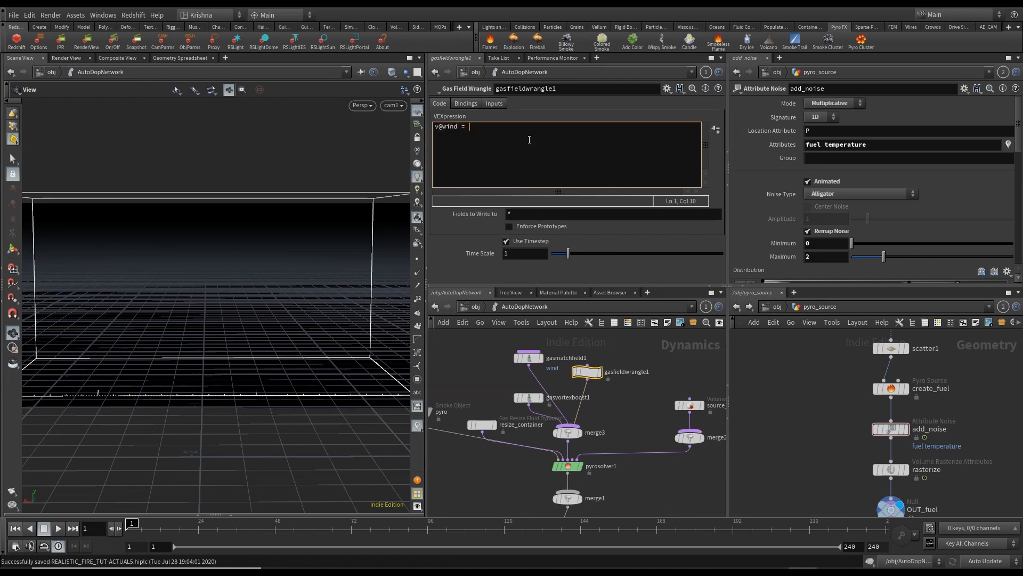
pyautogui.write('{-0.5,0.1,0.1)*chf')
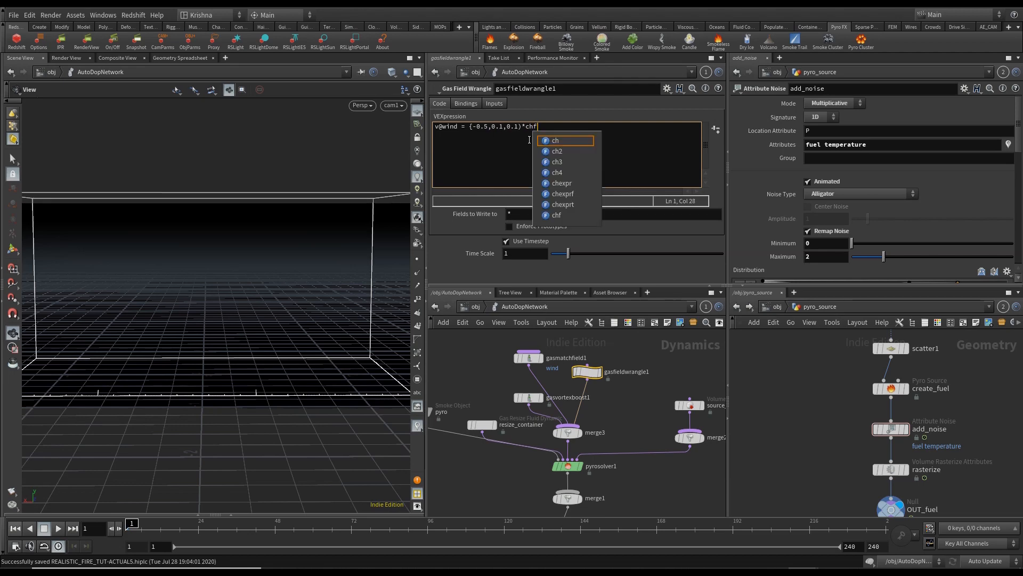
pyautogui.write('(')
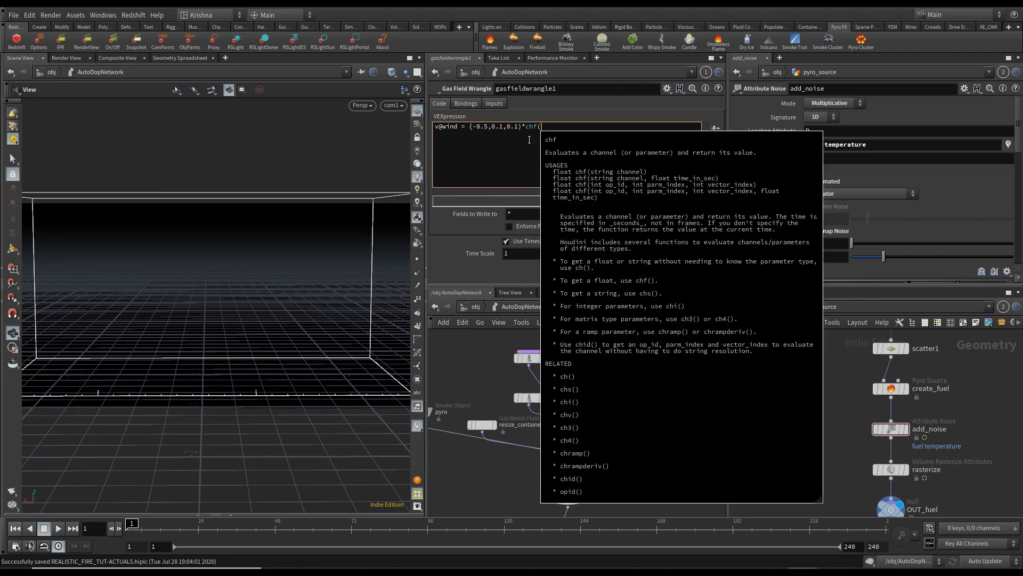
pyautogui.write('"Mult"')
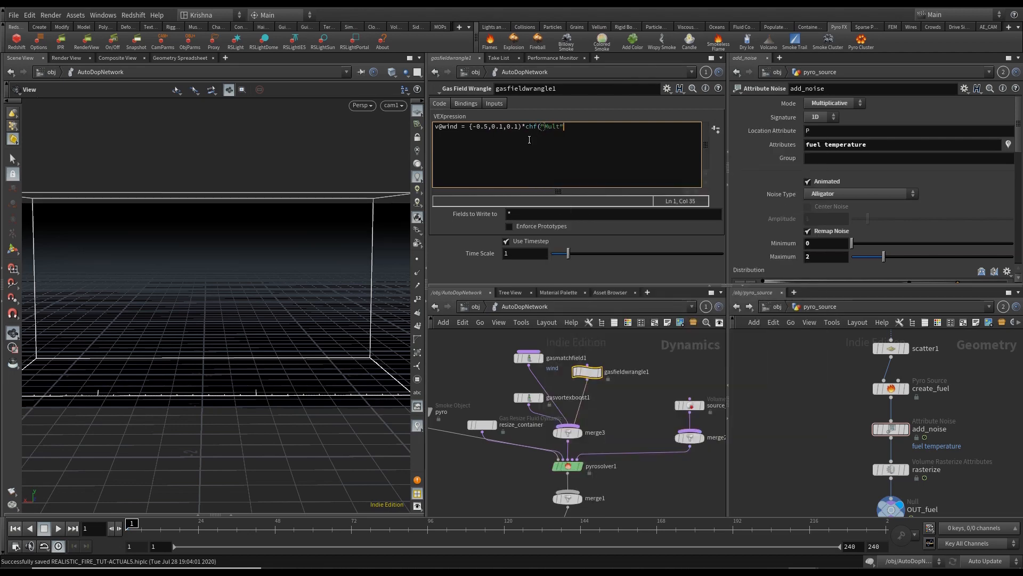
pyautogui.write(');')
# Step: Create the wrangle's Mult parameter from the code, set it to 0.2 and save the scene
pyautogui.click(716, 130)
pyautogui.click(528, 268)
pyautogui.write('0.2')
pyautogui.press('Return')
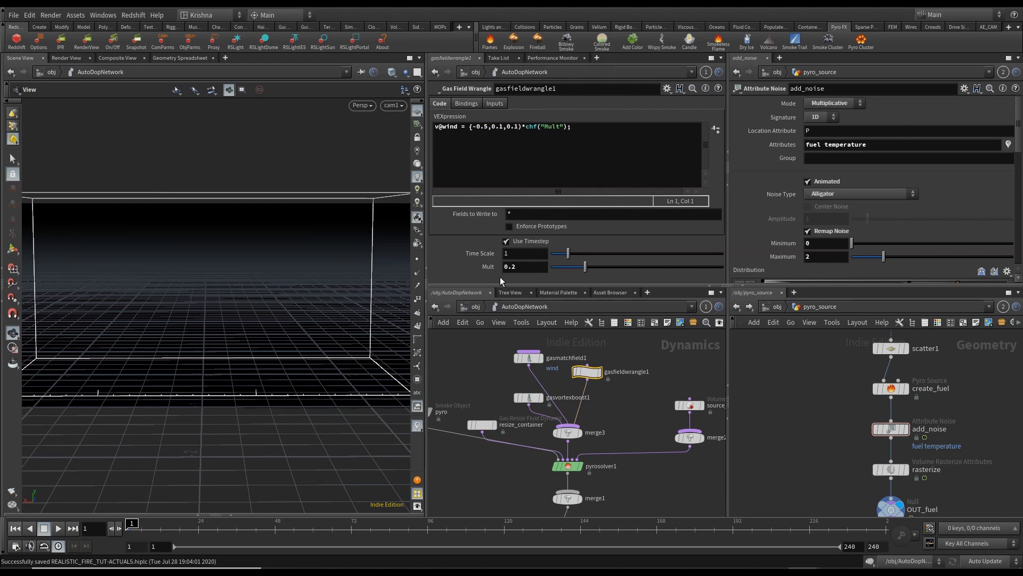
pyautogui.hotkey('ctrl', 's')
# Step: Nudge gasfieldwrangle1 aside, add a Gas Advect Field node near it and wire its output into merge3
pyautogui.moveTo(591, 380); pyautogui.dragTo(586, 378)
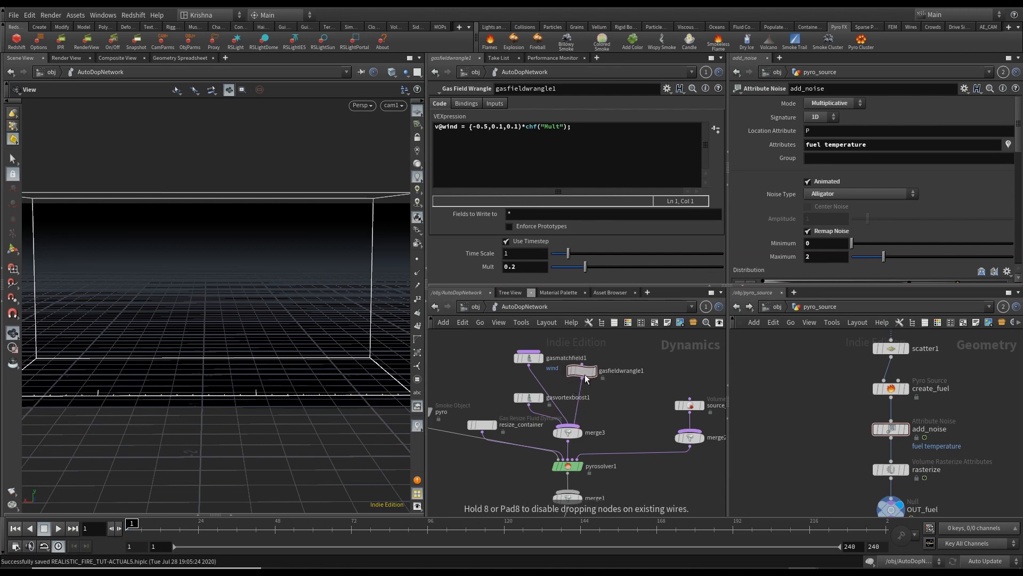
pyautogui.press('Tab')
pyautogui.write('gas advec')
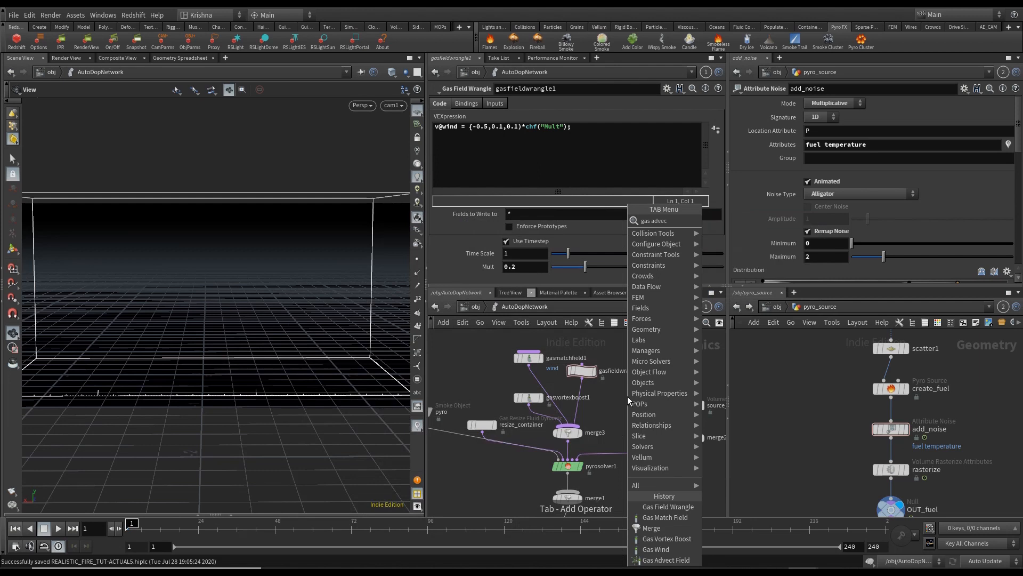
pyautogui.press('BackSpace')
pyautogui.press('Down')
pyautogui.press('Down')
pyautogui.press('Return')
pyautogui.click(629, 401)
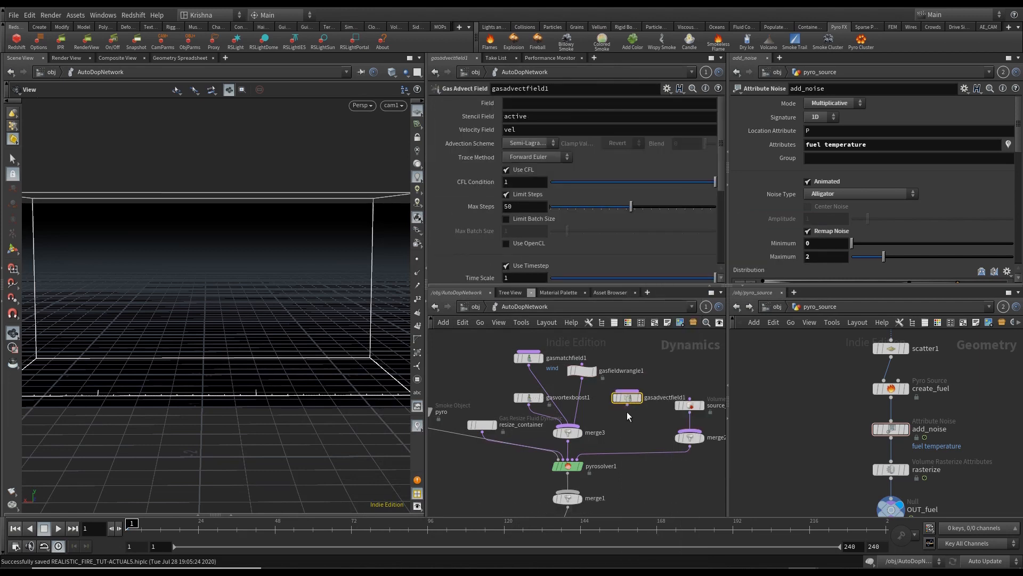
pyautogui.click(627, 404)
pyautogui.click(573, 426)
pyautogui.click(530, 358)
pyautogui.keyDown('shift'); pyautogui.click(581, 370); pyautogui.keyUp('shift')
pyautogui.keyDown('shift'); pyautogui.click(624, 398); pyautogui.keyUp('shift')
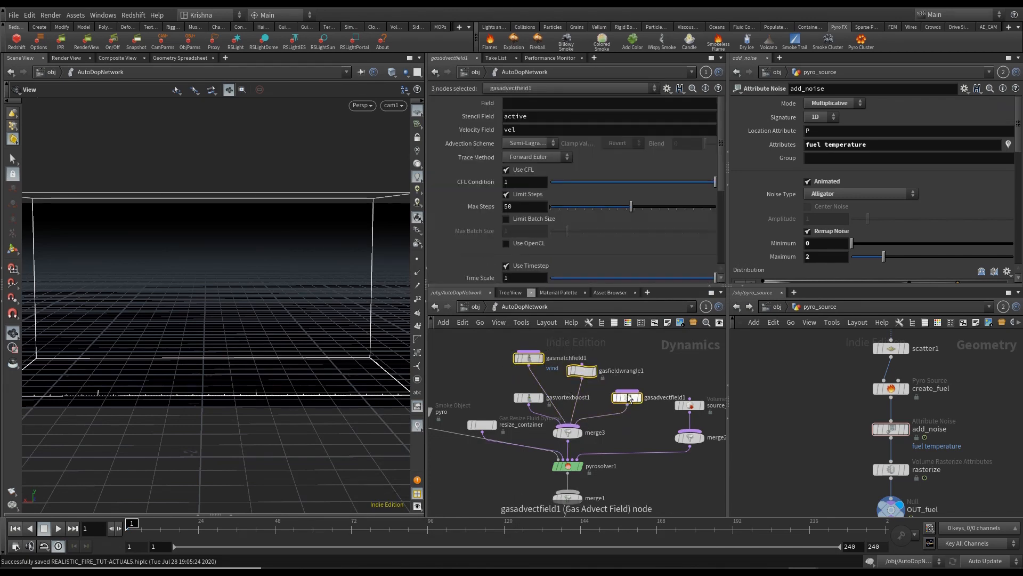
pyautogui.click(633, 432)
# Step: Set the Gas Advect Field's Field to "density fuel temperature vel heat" and its Velocity Field to wind, and save the scene
pyautogui.click(627, 397)
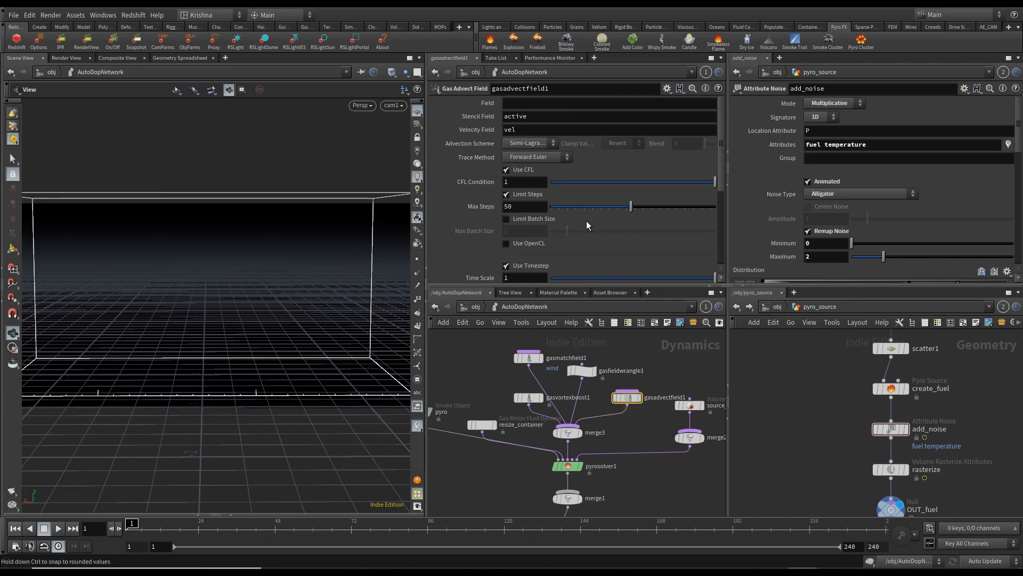
pyautogui.click(526, 103)
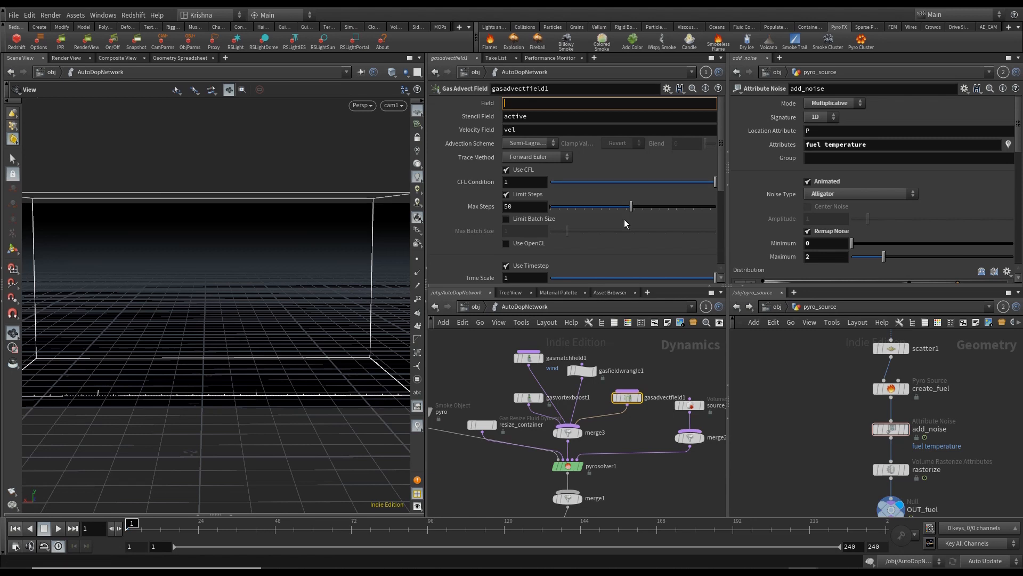
pyautogui.write('density fuel temperature vel heat')
pyautogui.press('Return')
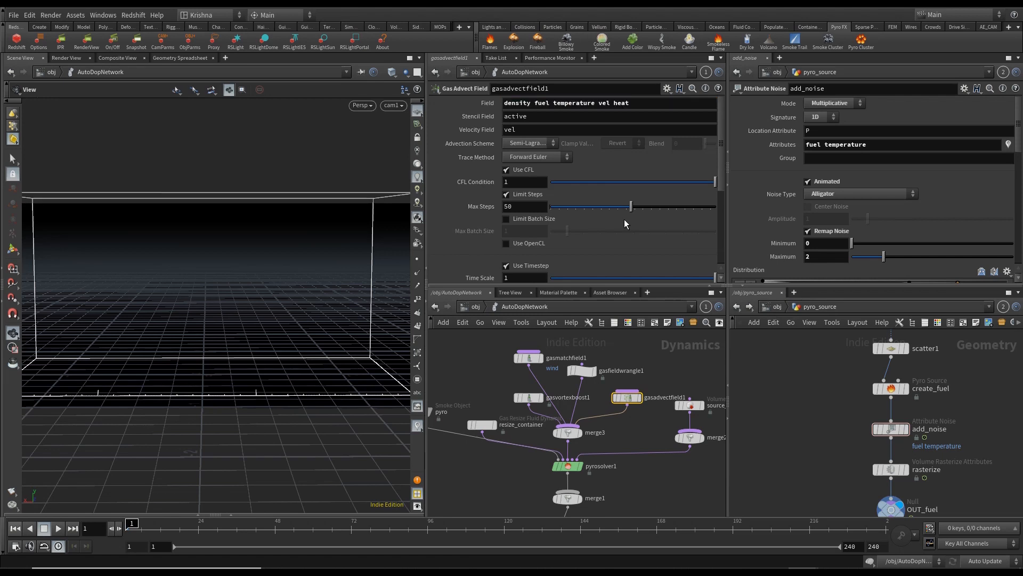
pyautogui.doubleClick(528, 131)
pyautogui.write('wind')
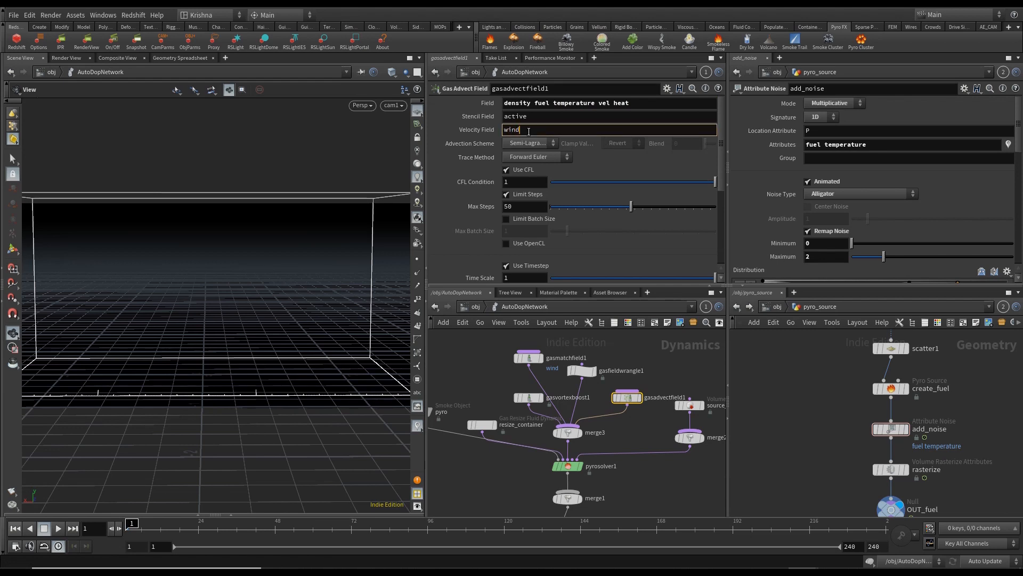
pyautogui.press('Return')
pyautogui.hotkey('ctrl', 's')
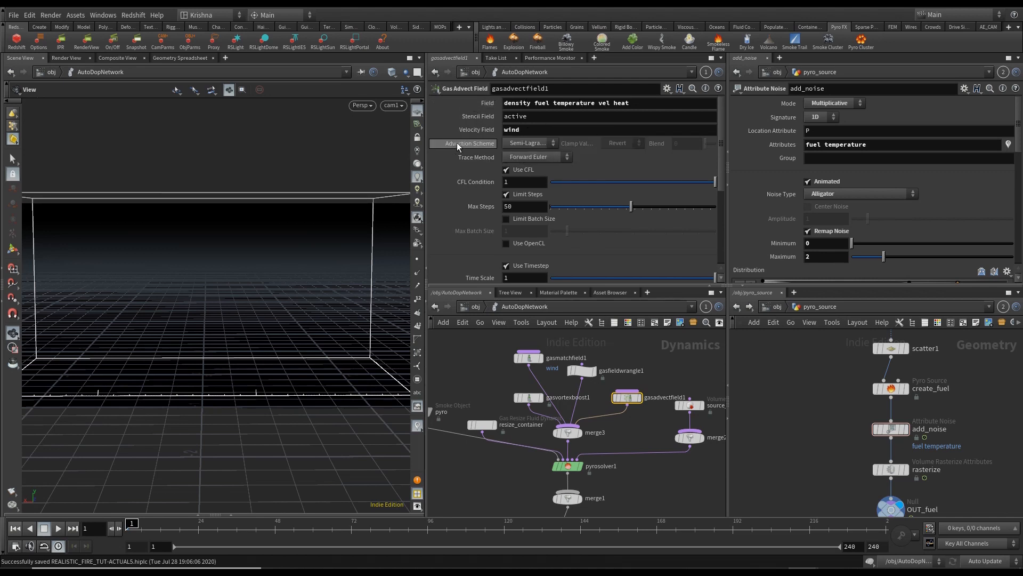
# Step: Set the Gas Advect Field's Advection Scheme to BFECC, enable OpenCL and save the scene
pyautogui.click(518, 143)
pyautogui.click(526, 166)
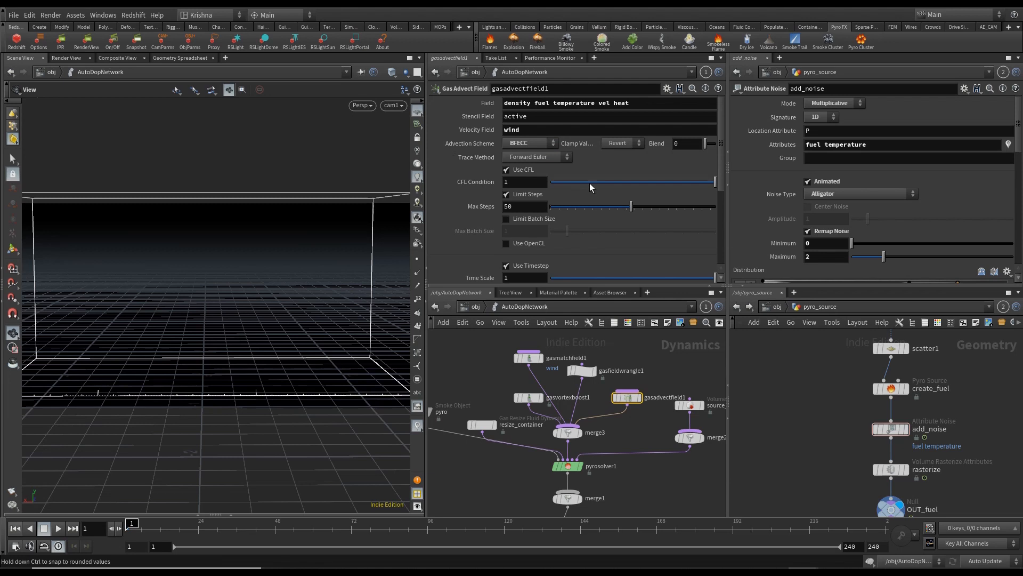
pyautogui.click(520, 245)
pyautogui.hotkey('ctrl', 's')
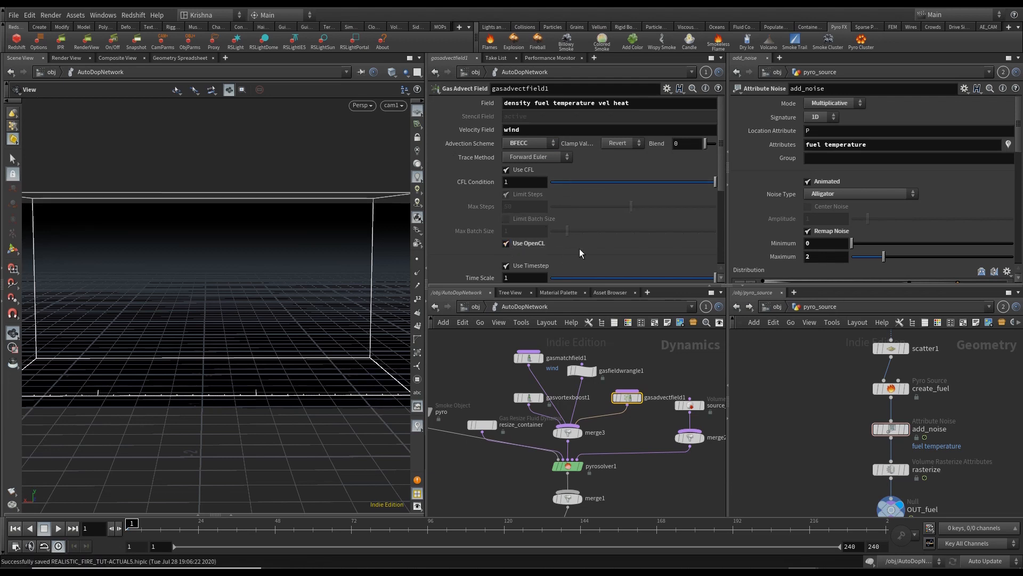
# Step: Play the fire simulation with the pyrosolver1 parameters open to check the wind, and return to the first frame
pyautogui.scroll(-3, 632, 426)
pyautogui.moveTo(640, 469); pyautogui.dragTo(614, 462, button='middle')
pyautogui.scroll(-2, 609, 451)
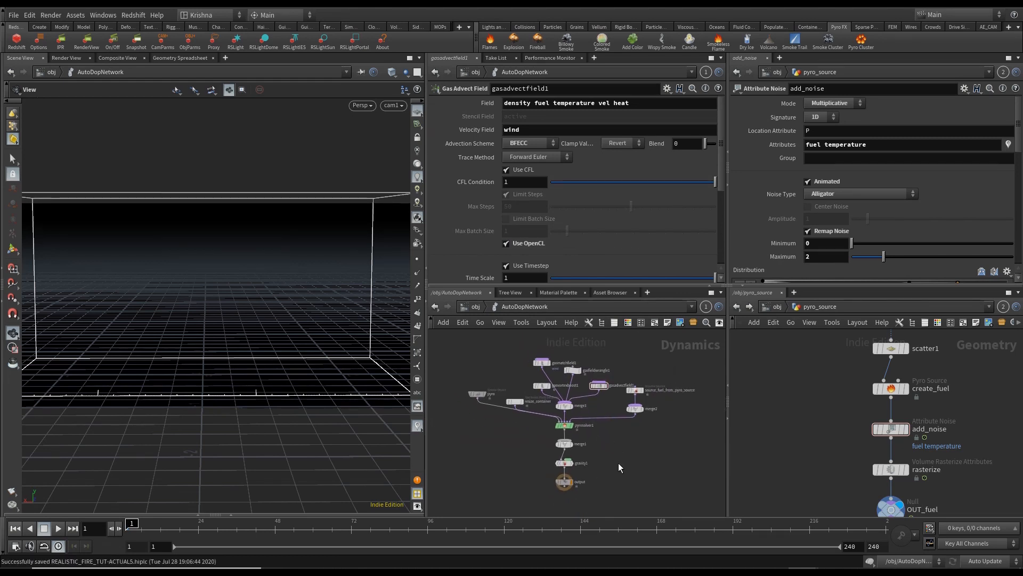
pyautogui.click(565, 482)
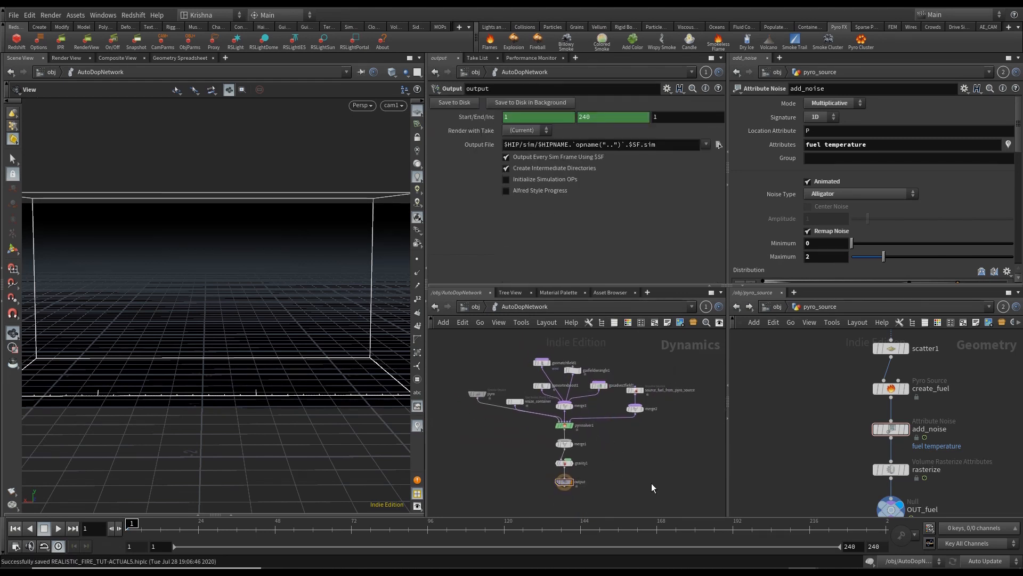
pyautogui.click(567, 424)
pyautogui.click(59, 528)
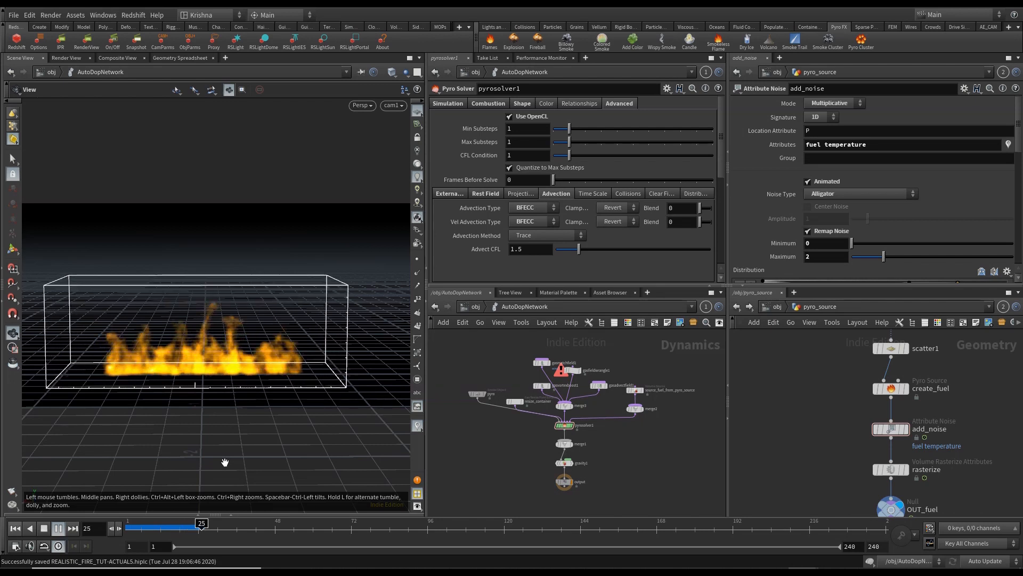
pyautogui.click(44, 528)
pyautogui.click(14, 527)
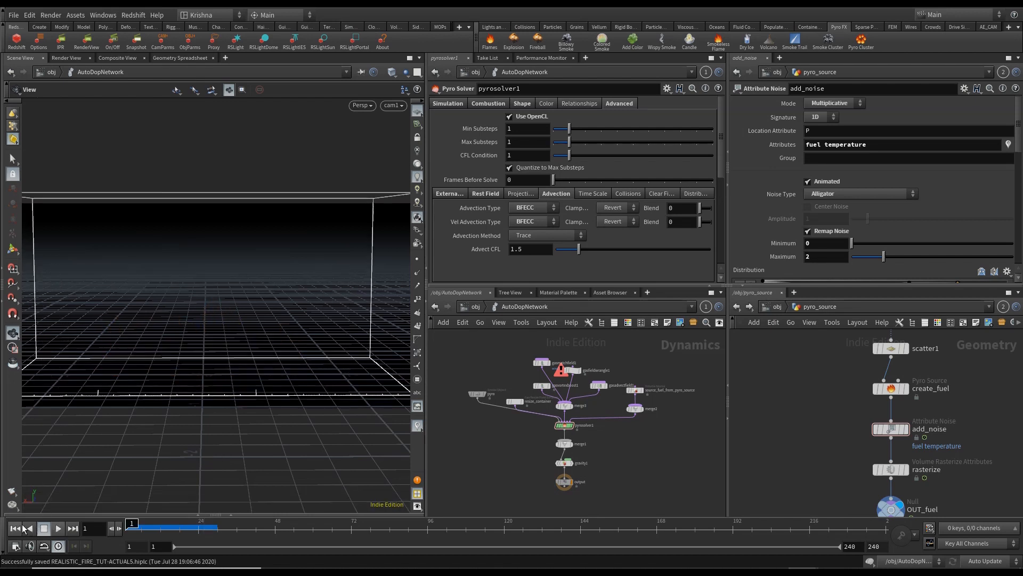
# Step: Correct the closing bracket of the wind vector in gasfieldwrangle1 to a curly brace and save the scene
pyautogui.scroll(3, 575, 378)
pyautogui.click(569, 366)
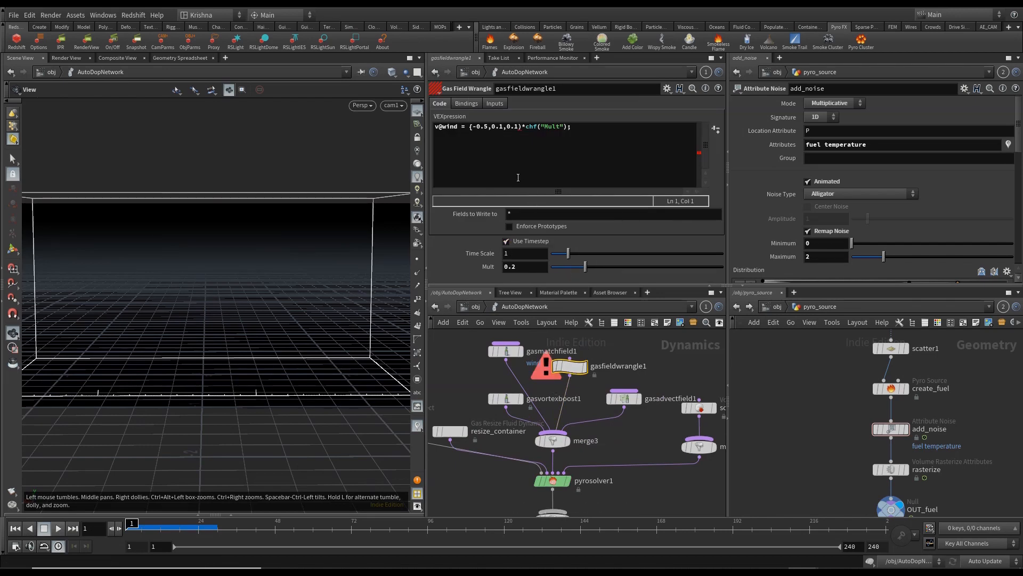
pyautogui.click(521, 126)
pyautogui.press('BackSpace')
pyautogui.write('}')
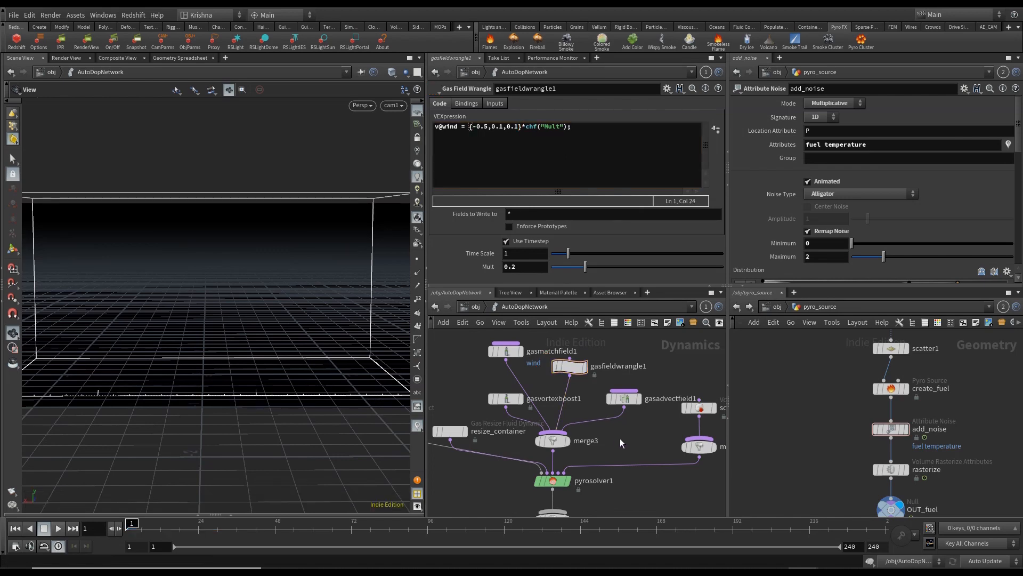
pyautogui.hotkey('ctrl', 's')
# Step: Play the simulation to check the corrected wind expression and return to the first frame
pyautogui.click(58, 527)
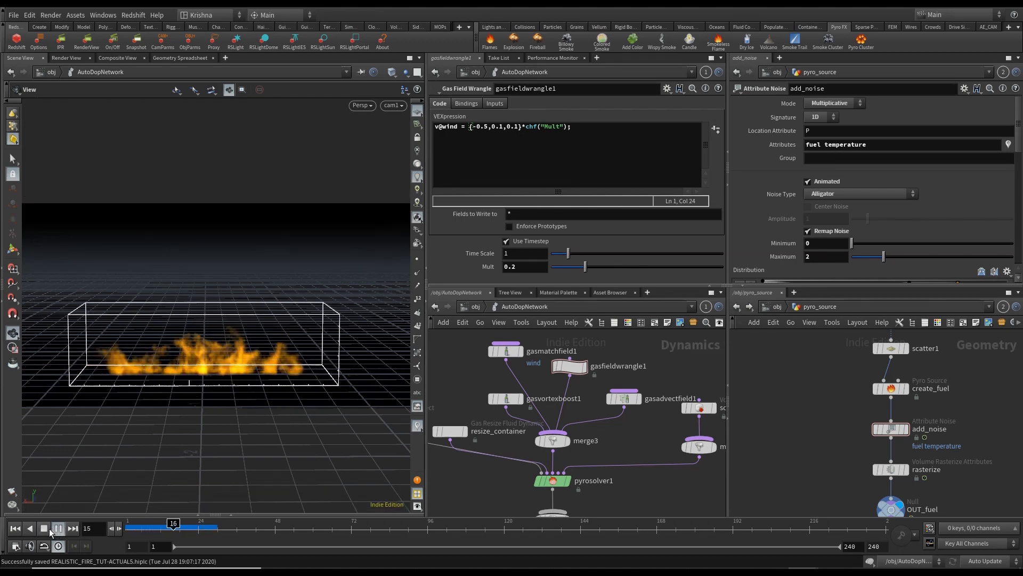
pyautogui.click(48, 529)
pyautogui.click(15, 527)
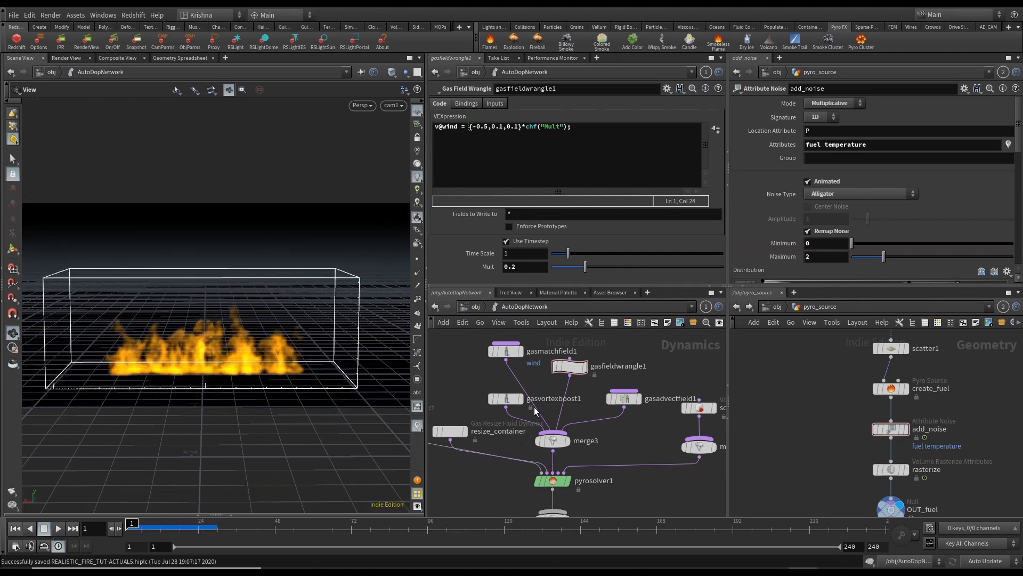
# Step: Set Mult to 10 on gasfieldwrangle1 and play the simulation to test the stronger wind
pyautogui.click(569, 367)
pyautogui.doubleClick(536, 267)
pyautogui.write('10')
pyautogui.press('Return')
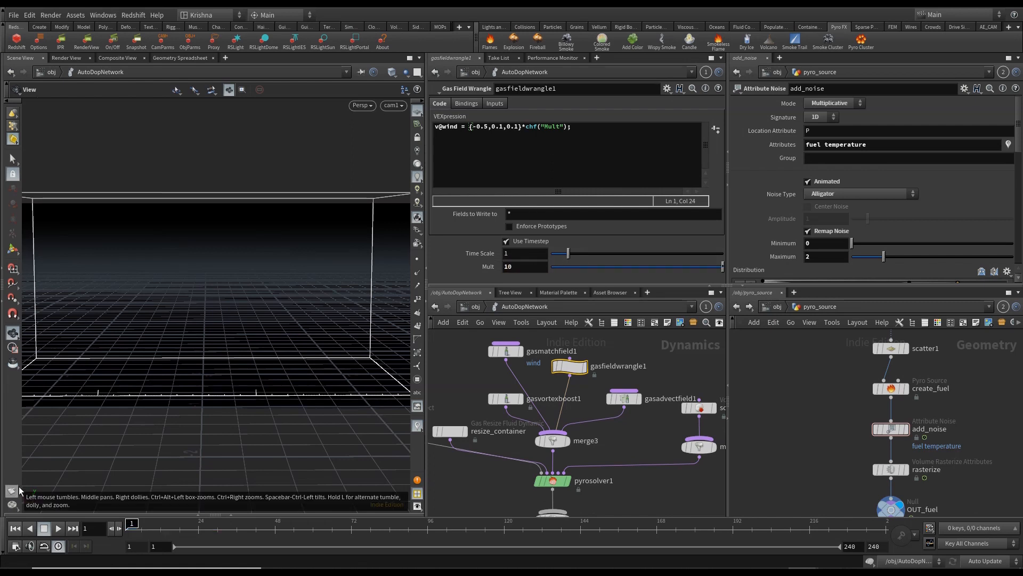
pyautogui.click(58, 529)
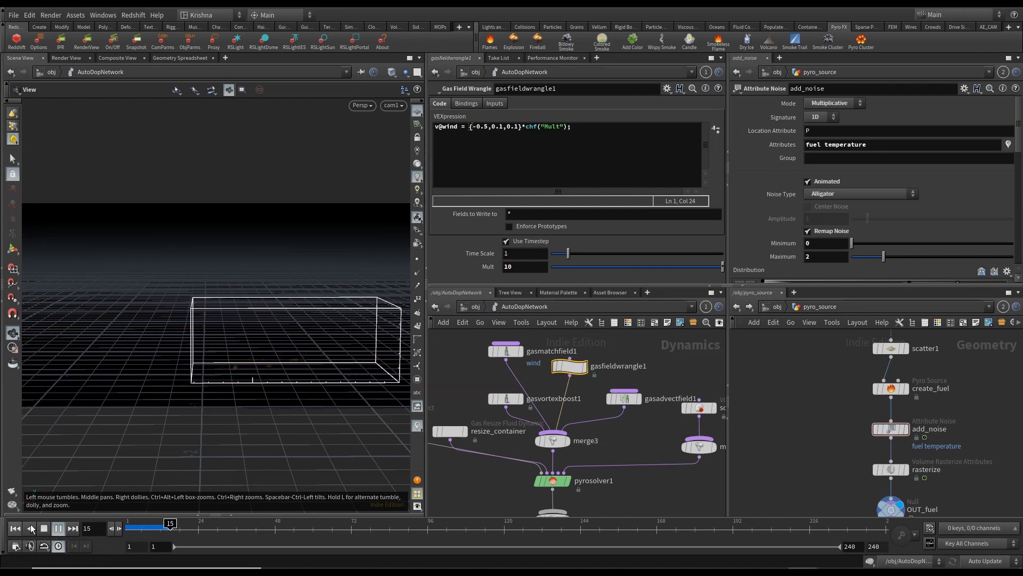
pyautogui.click(15, 528)
# Step: Restore the Mult value of gasfieldwrangle1 to 0.2
pyautogui.click(526, 267)
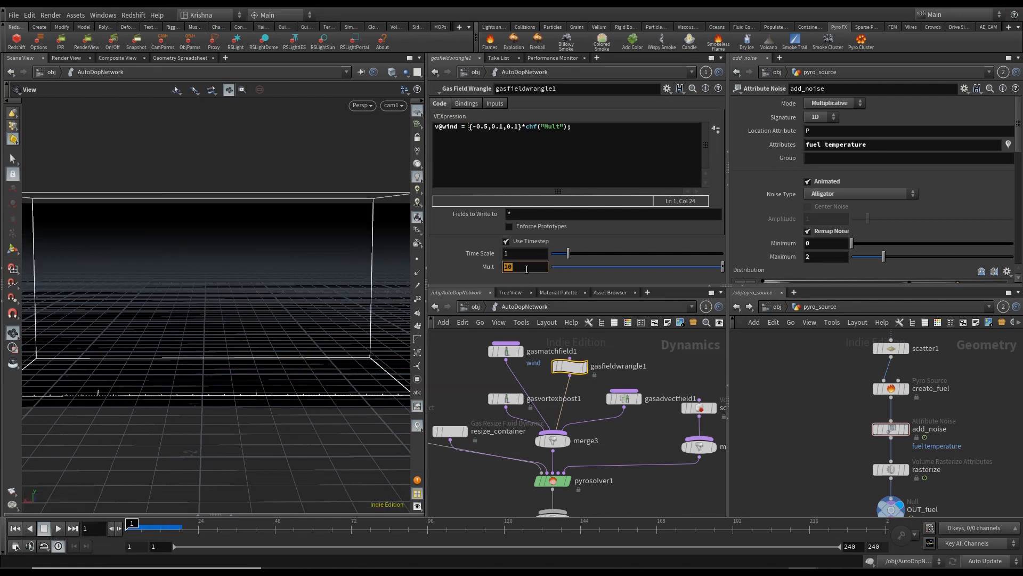
pyautogui.write('0.2')
pyautogui.press('Return')
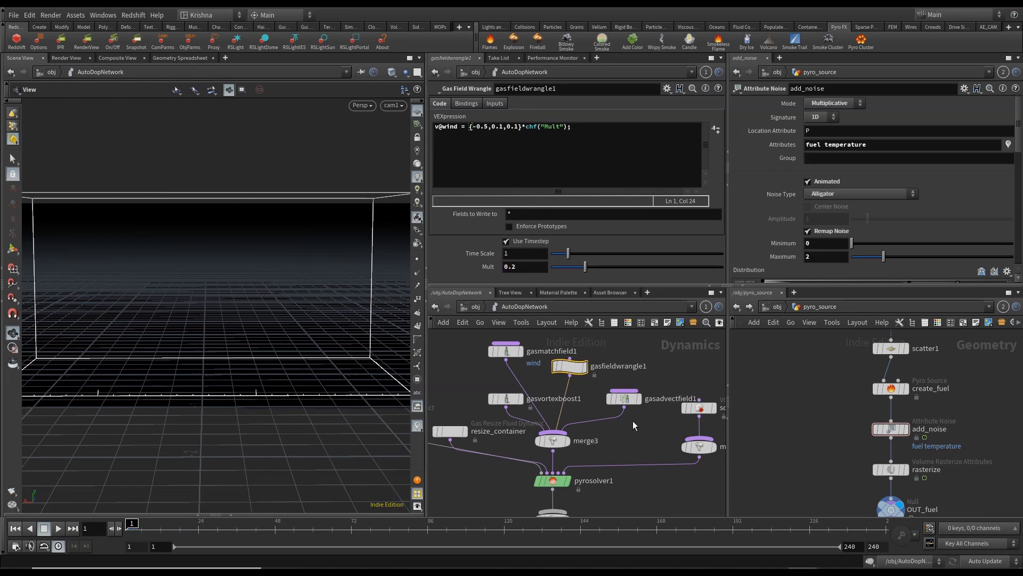
# Step: Make room among the gas nodes, add a Gas Wind node and connect it to merge3
pyautogui.scroll(-5, 632, 420)
pyautogui.moveTo(613, 428); pyautogui.dragTo(516, 377)
pyautogui.moveTo(593, 408); pyautogui.dragTo(564, 398)
pyautogui.click(606, 409)
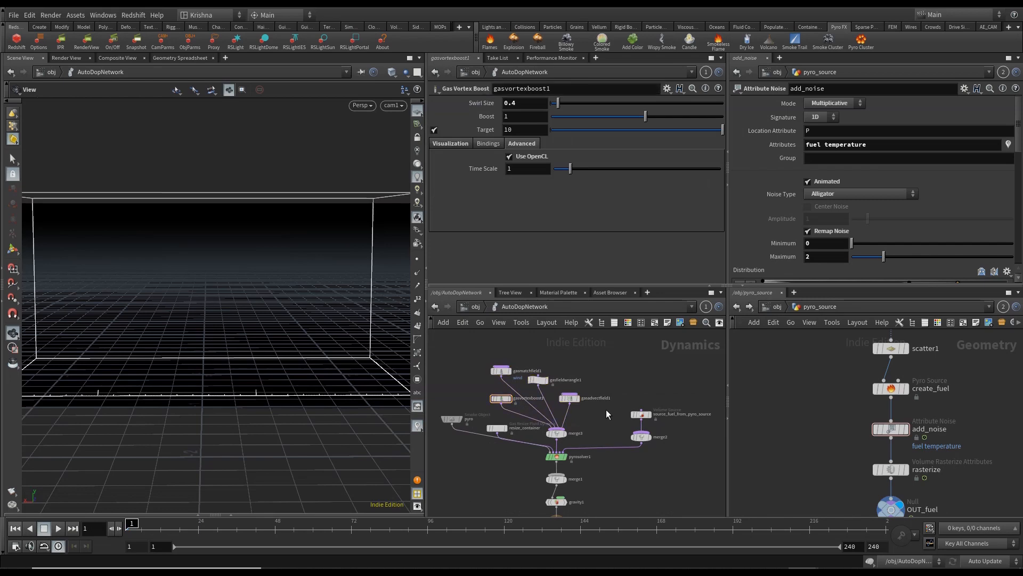
pyautogui.press('Tab')
pyautogui.write('gas')
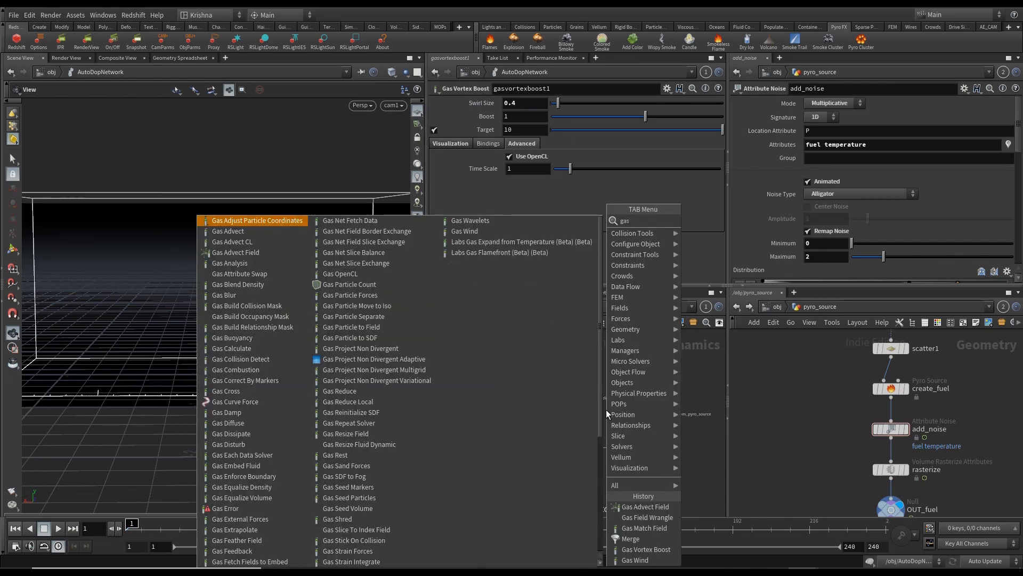
pyautogui.write(' wind')
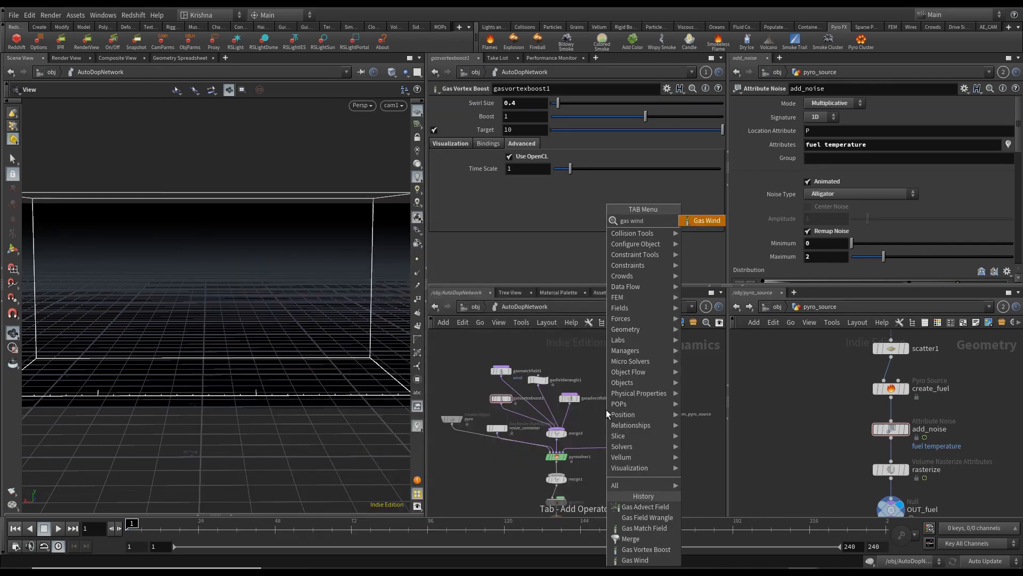
pyautogui.press('Return')
pyautogui.click(606, 410)
pyautogui.click(606, 414)
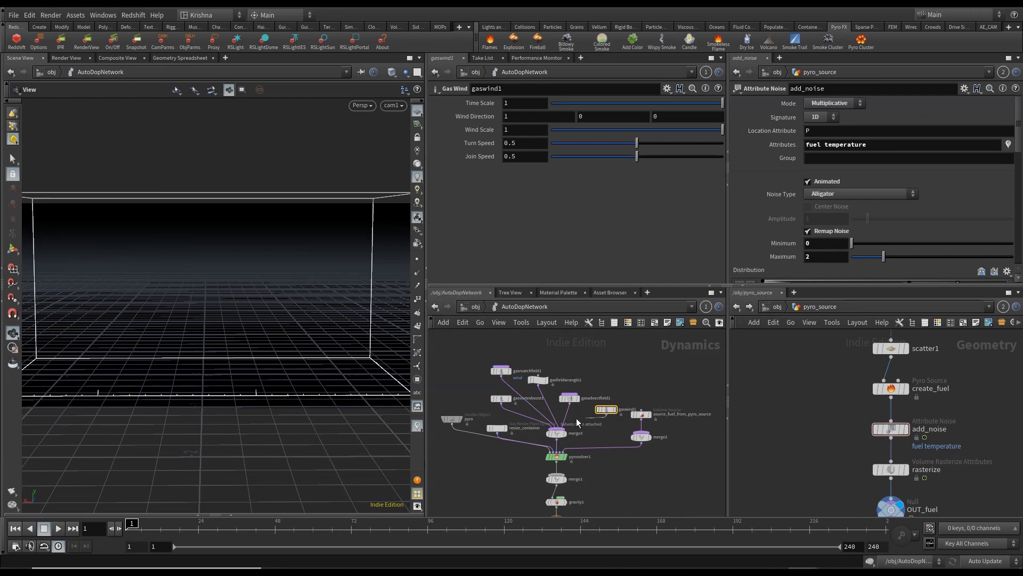
pyautogui.click(560, 428)
pyautogui.moveTo(624, 377); pyautogui.dragTo(606, 423)
# Step: Set the Gas Wind node's Wind Direction to -0.1, 1, 0.1
pyautogui.click(517, 117)
pyautogui.write('-0.5')
pyautogui.press('Tab')
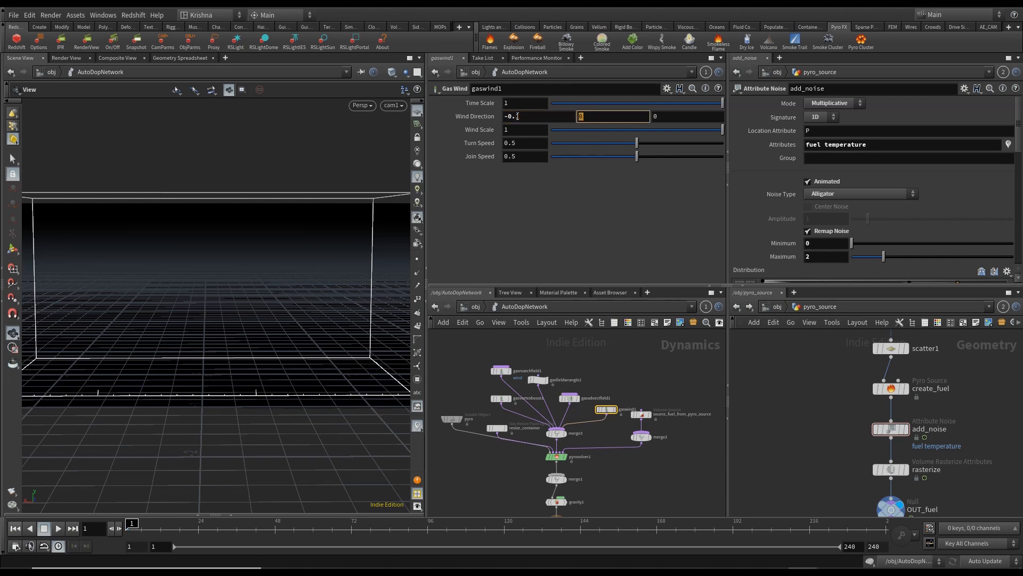
pyautogui.write('1')
pyautogui.click(682, 117)
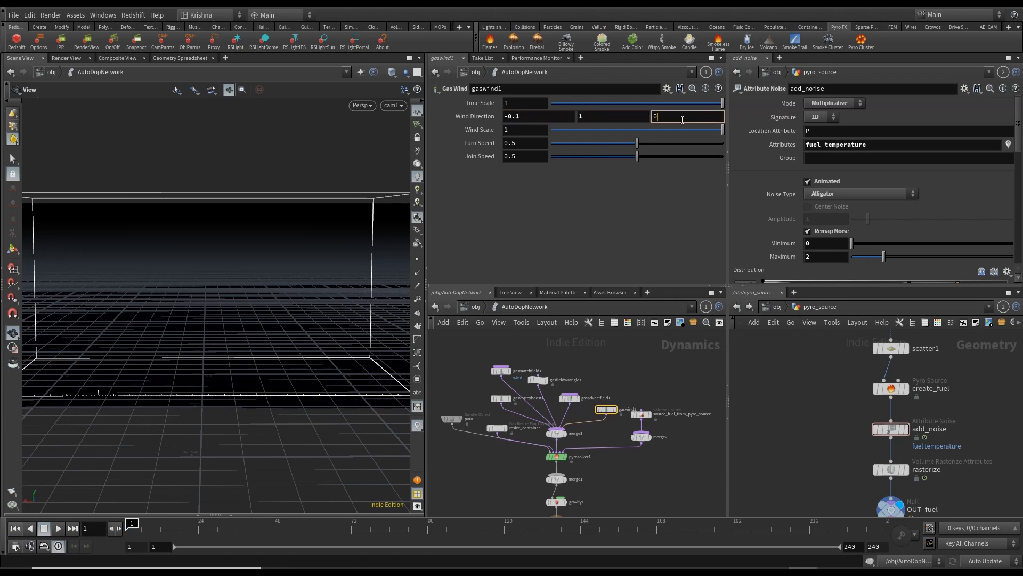
pyautogui.press('Return')
# Step: Change the wind vector's Y component to -0.1 in the gasfieldwrangle1 expression and save the scene
pyautogui.click(538, 380)
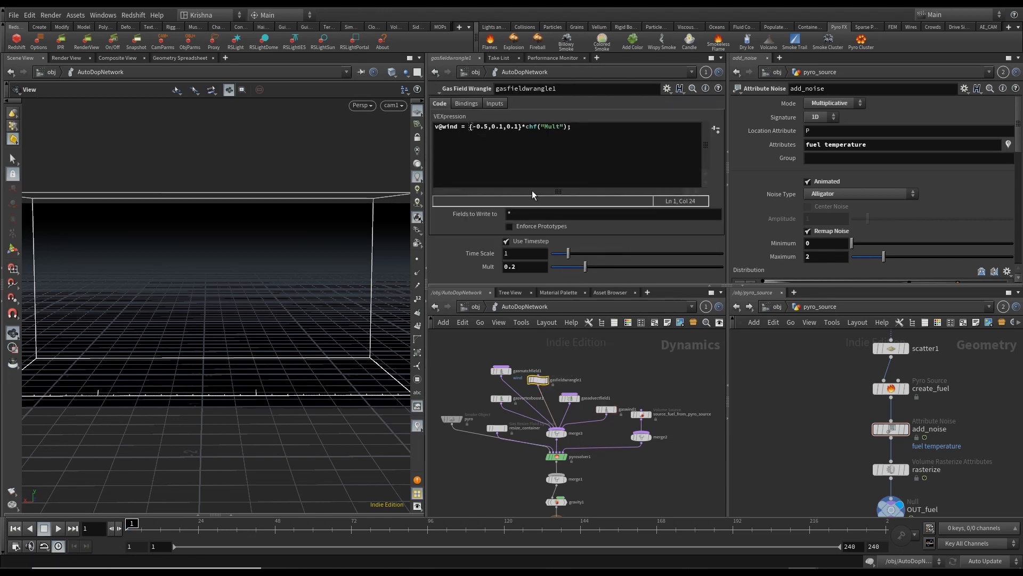
pyautogui.click(492, 127)
pyautogui.write('-')
pyautogui.click(603, 339)
pyautogui.hotkey('ctrl', 's')
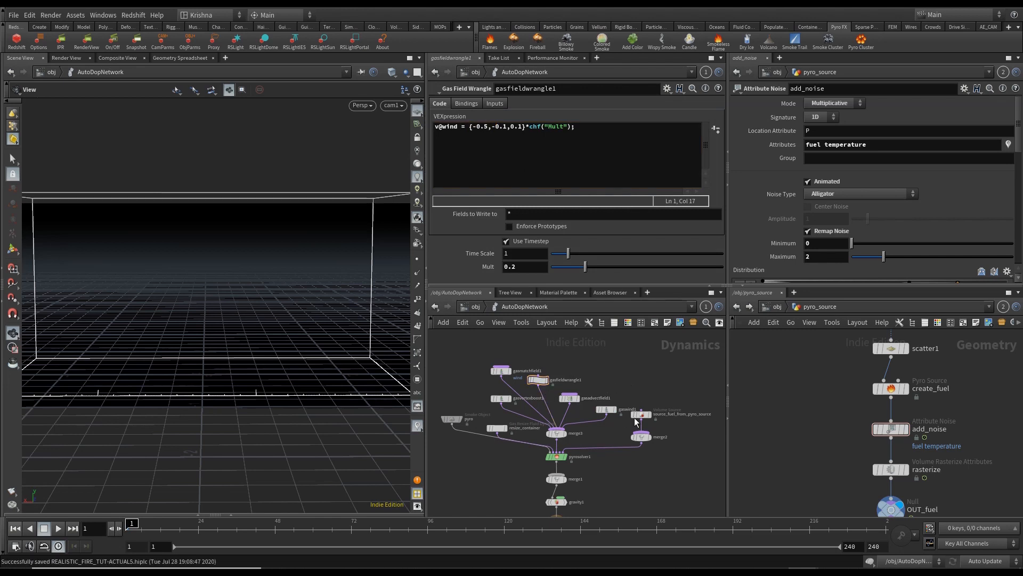
# Step: Set the Gas Wind node's Wind Scale to 0.2 and save the scene
pyautogui.moveTo(639, 415)
pyautogui.click(607, 409)
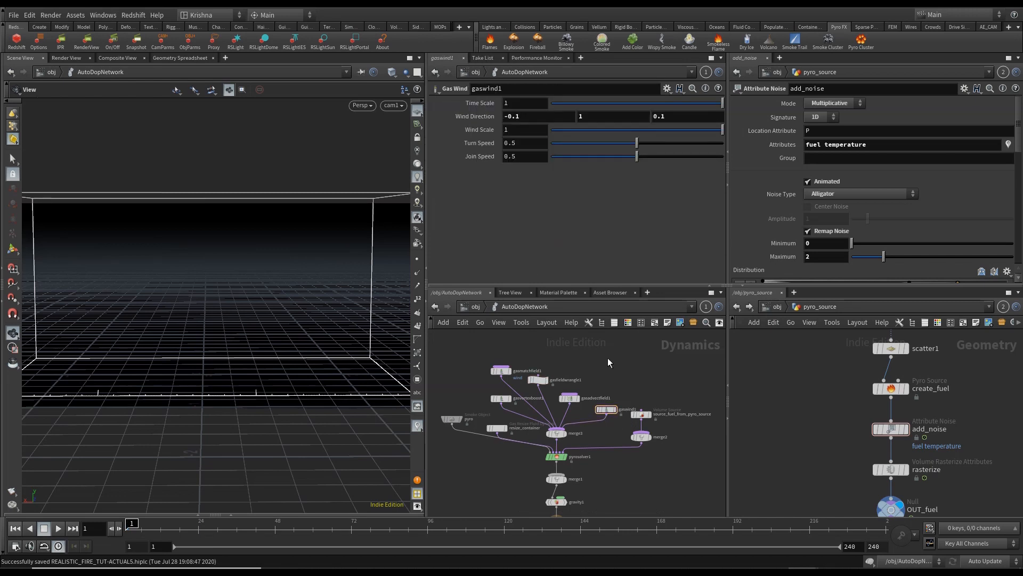
pyautogui.click(518, 133)
pyautogui.press('Return')
pyautogui.hotkey('ctrl', 's')
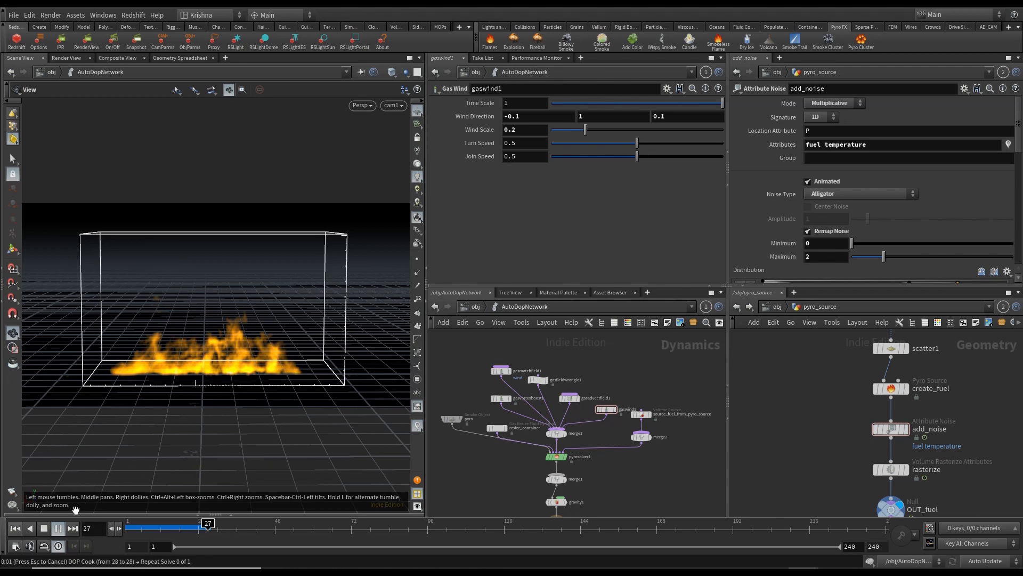
# Step: Replay the fire simulation from the first frame to review the wind effect, and save the scene
pyautogui.click(47, 529)
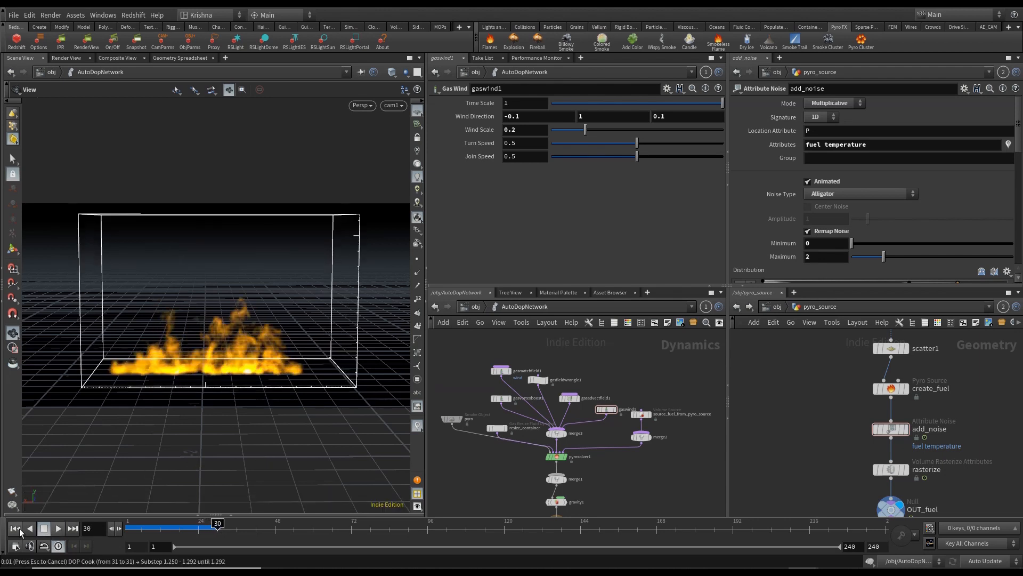
pyautogui.click(17, 528)
pyautogui.click(58, 528)
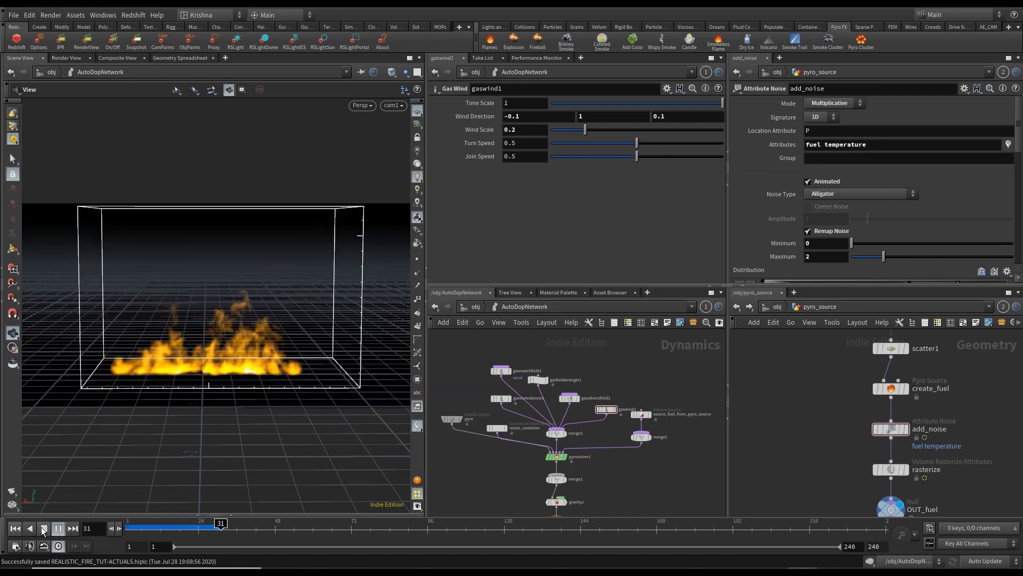
pyautogui.hotkey('ctrl', 's')
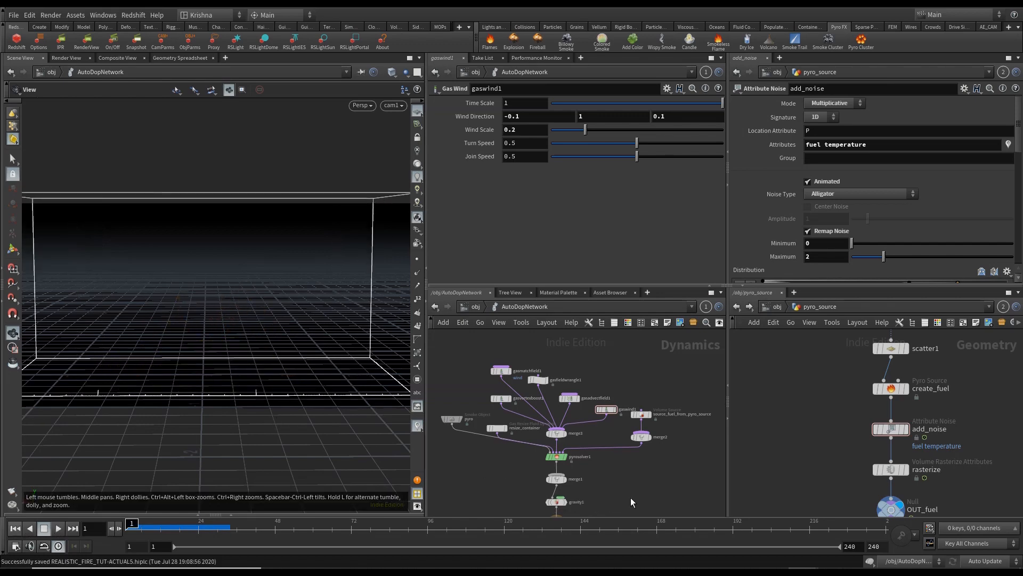
pyautogui.hotkey('ctrl', 's')
# Step: In the pyro_import object, add a Volume Visualization node after import_pyrofields and make it the displayed node
pyautogui.click(476, 308)
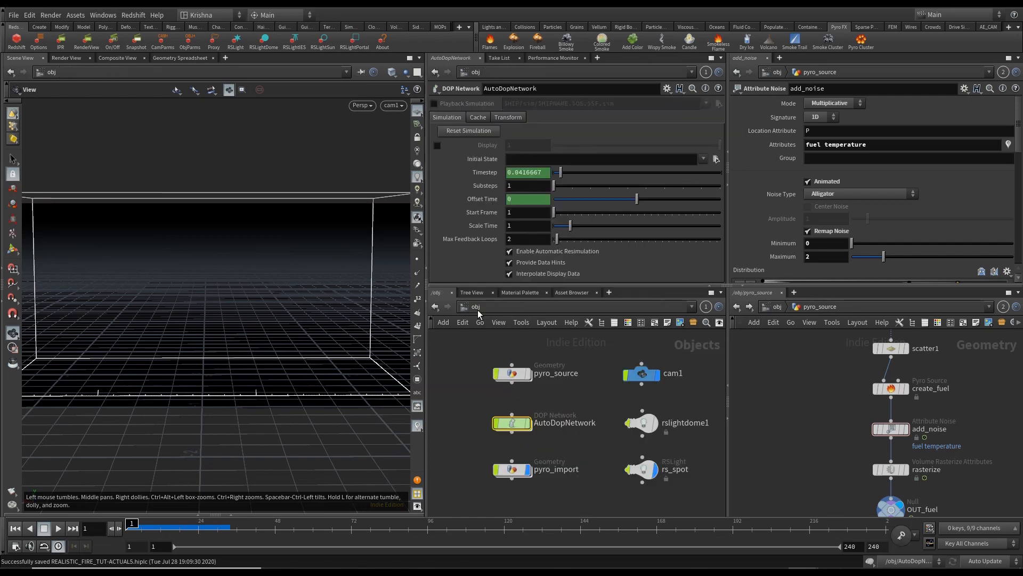
pyautogui.doubleClick(515, 471)
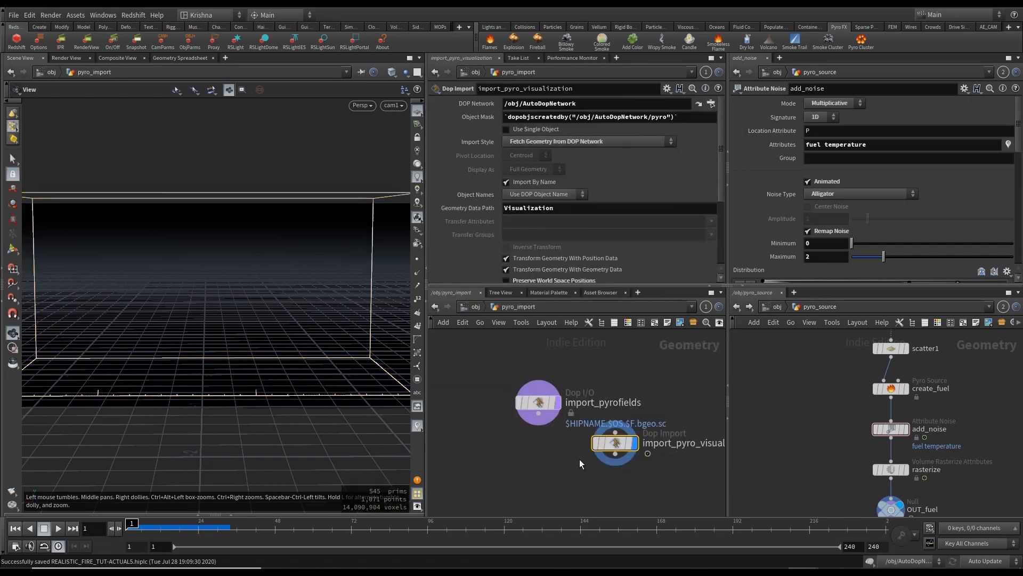
pyautogui.press('Tab')
pyautogui.write('volum')
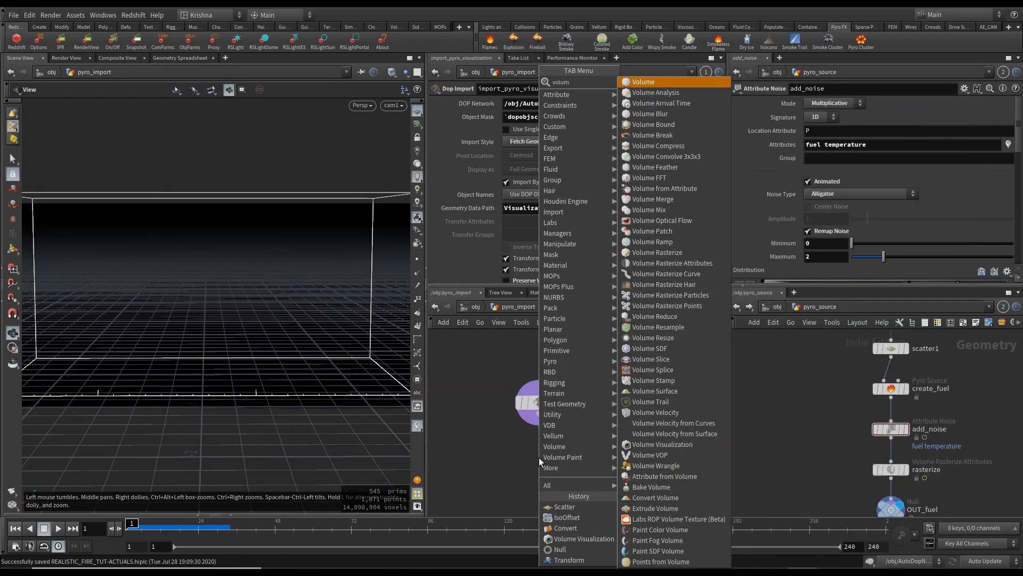
pyautogui.write('e vi')
pyautogui.press('Return')
pyautogui.click(539, 457)
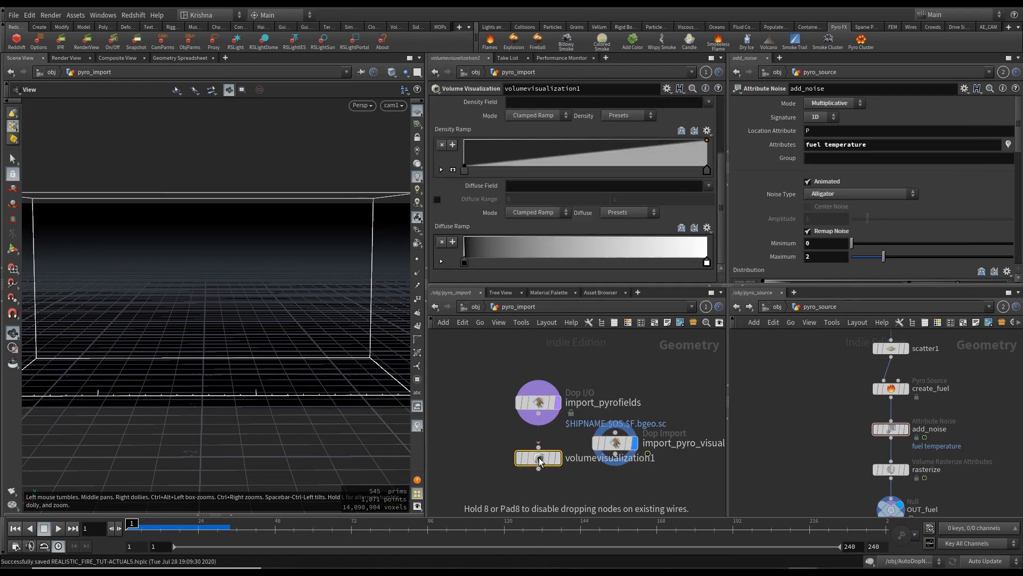
pyautogui.click(538, 447)
pyautogui.click(538, 413)
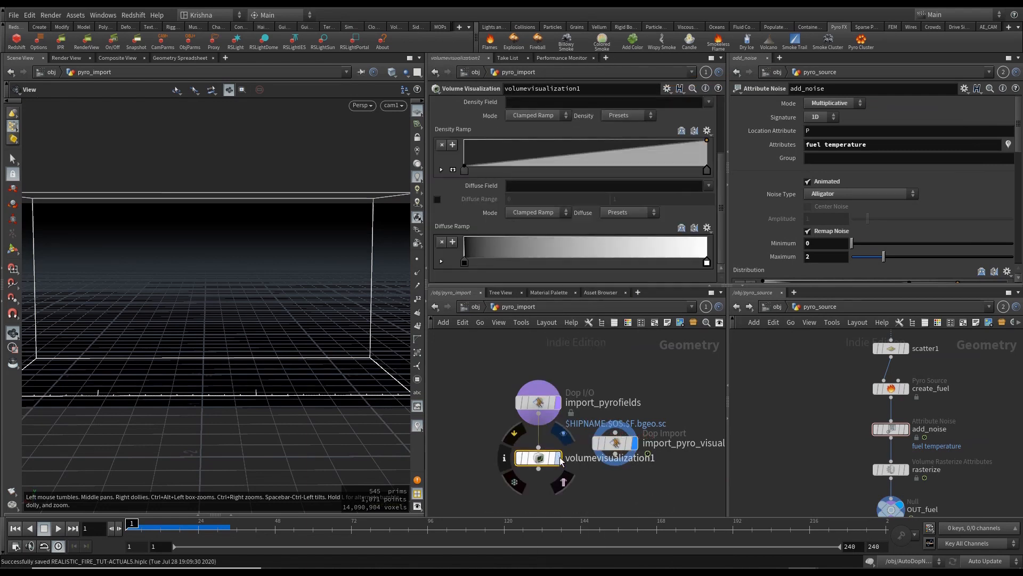
pyautogui.click(563, 433)
# Step: Set the smoke Density Field of the volume visualization to density
pyautogui.scroll(2, 590, 143)
pyautogui.click(532, 148)
pyautogui.press('Return')
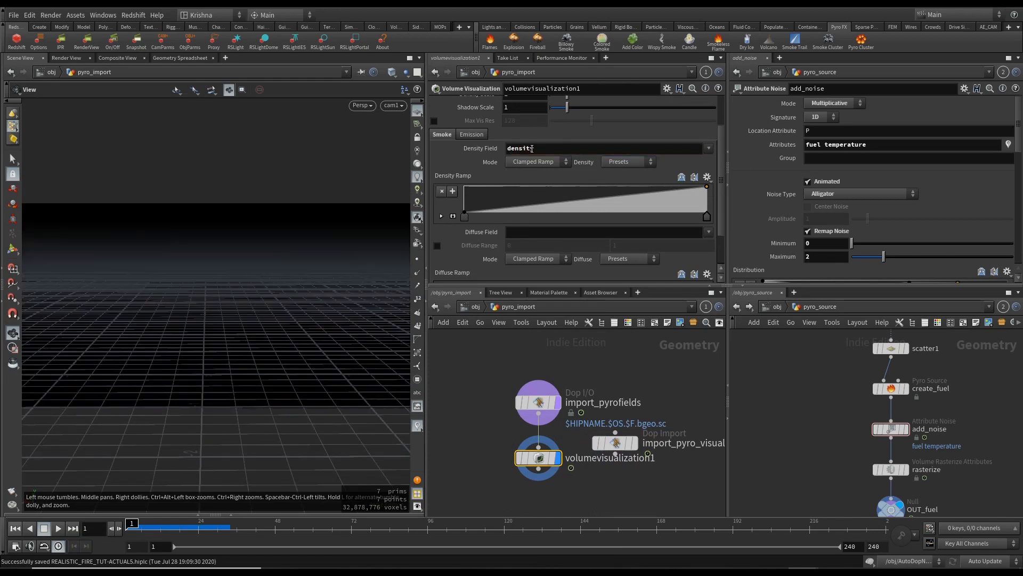
# Step: Set the volume visualization's Emission Scale to 1 and its Emission Field to heat
pyautogui.click(471, 135)
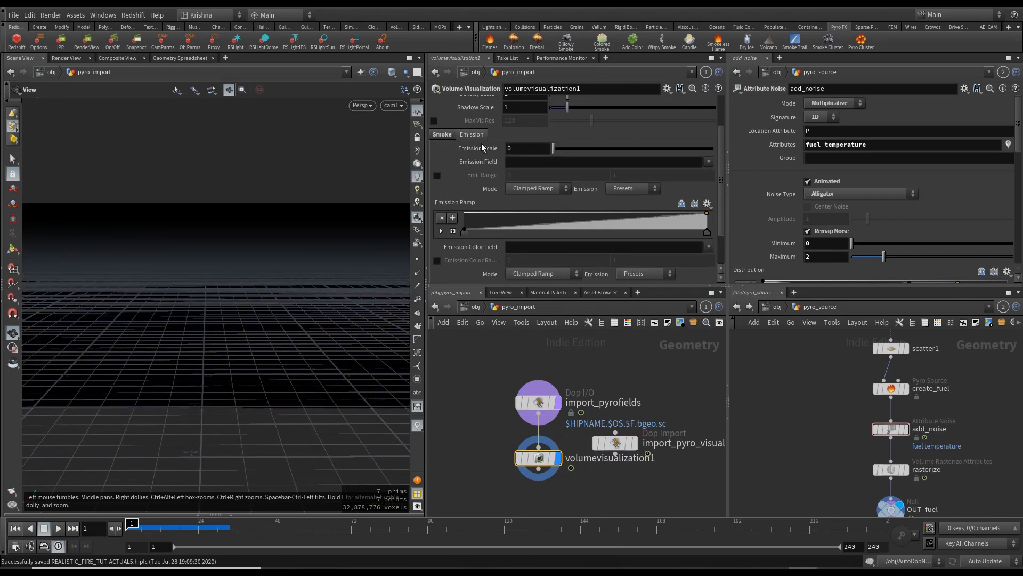
pyautogui.click(530, 149)
pyautogui.press('Return')
pyautogui.click(547, 162)
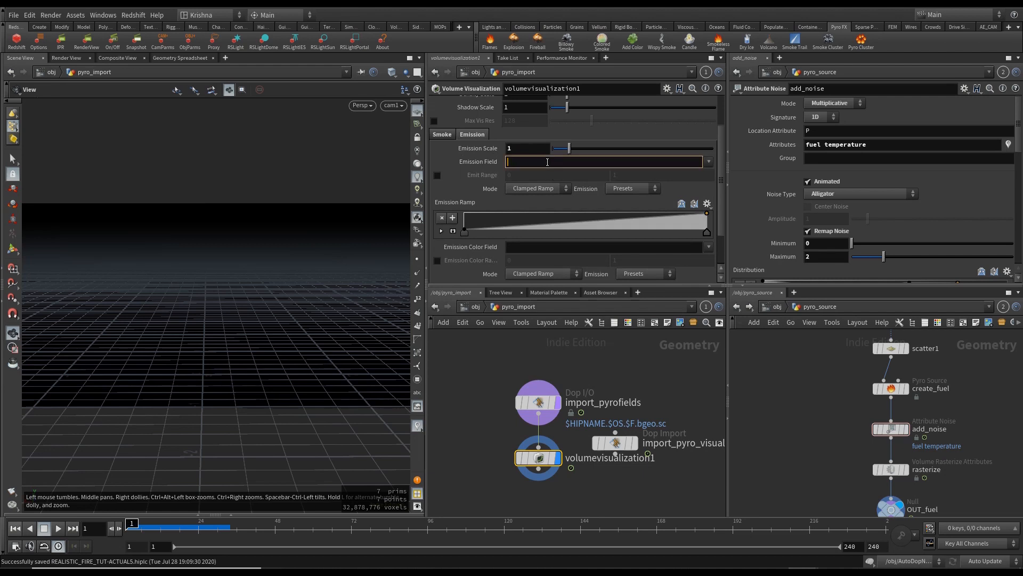
pyautogui.write('heat')
pyautogui.press('Return')
# Step: Set the volume visualization's Emission Color Field to temperature
pyautogui.scroll(-3, 547, 162)
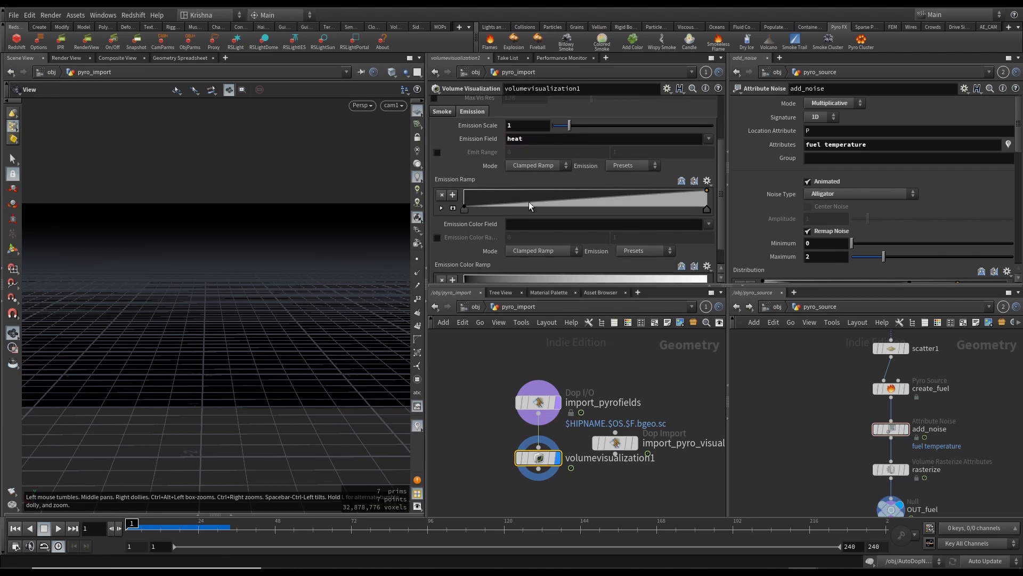
pyautogui.click(524, 200)
pyautogui.write('temperature')
pyautogui.press('Return')
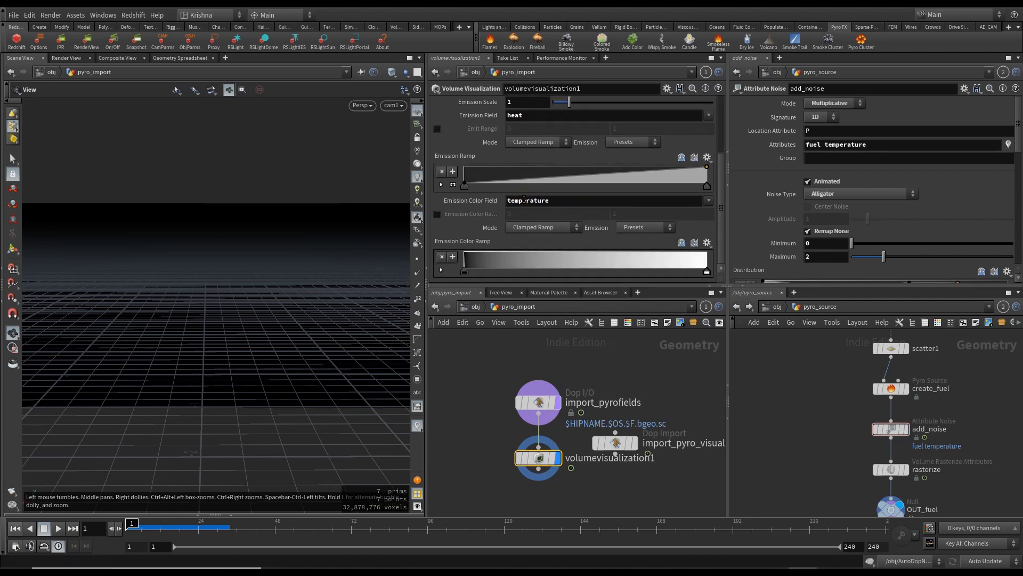
# Step: Apply the black-red-yellow-white fire preset to the volume visualization's Emission Color Ramp
pyautogui.click(700, 243)
pyautogui.click(719, 252)
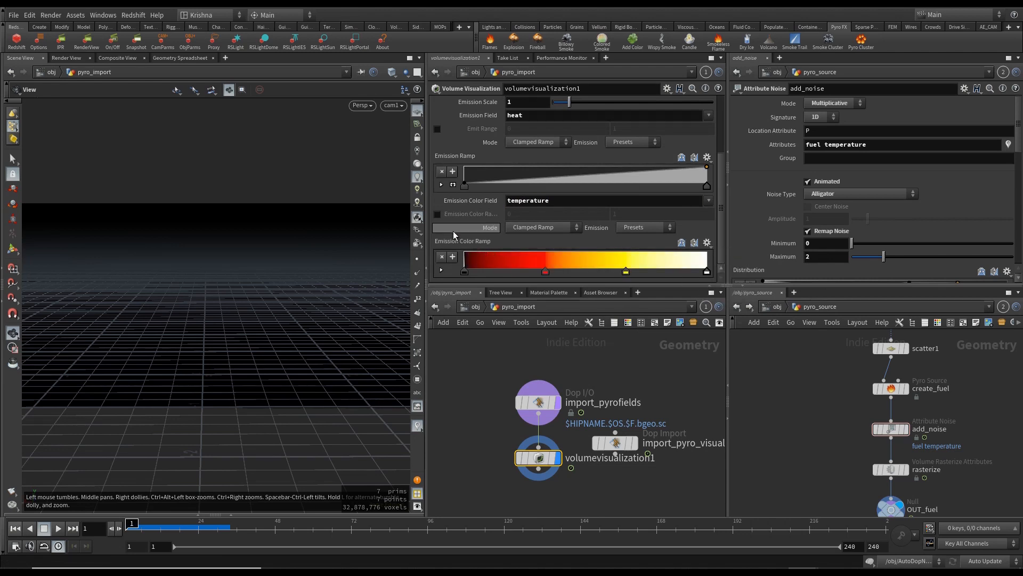
pyautogui.scroll(1, 520, 213)
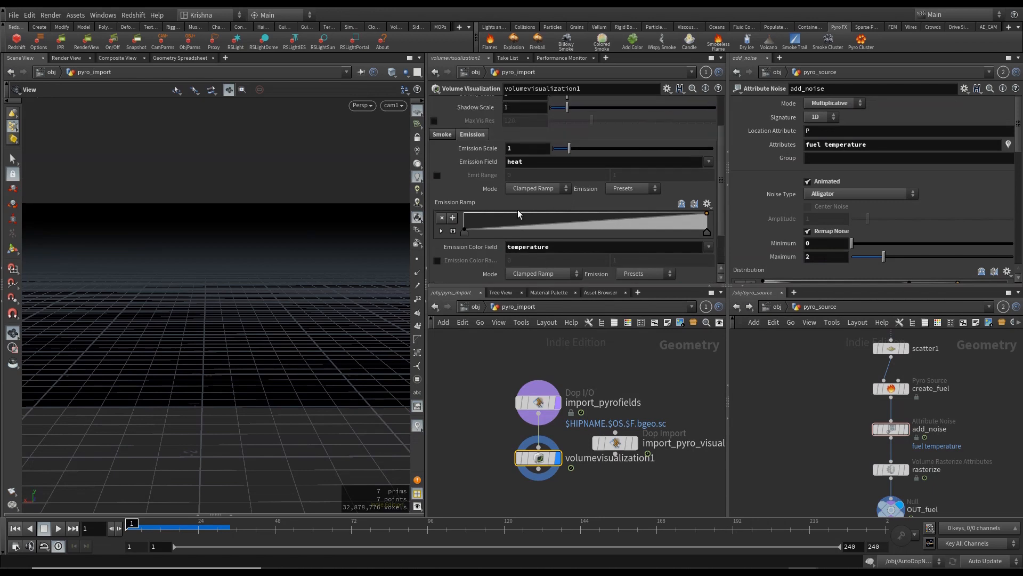
# Step: Go to frame 25 and set the volume visualization's Emission Scale to 2
pyautogui.click(196, 532)
pyautogui.moveTo(196, 531); pyautogui.dragTo(202, 532)
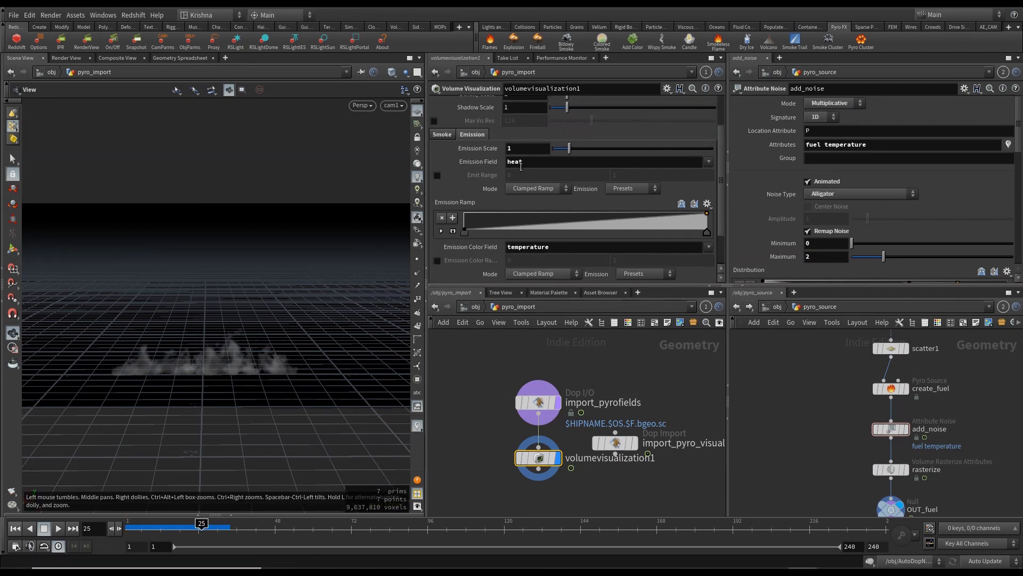
pyautogui.click(523, 149)
pyautogui.write('2')
pyautogui.press('Return')
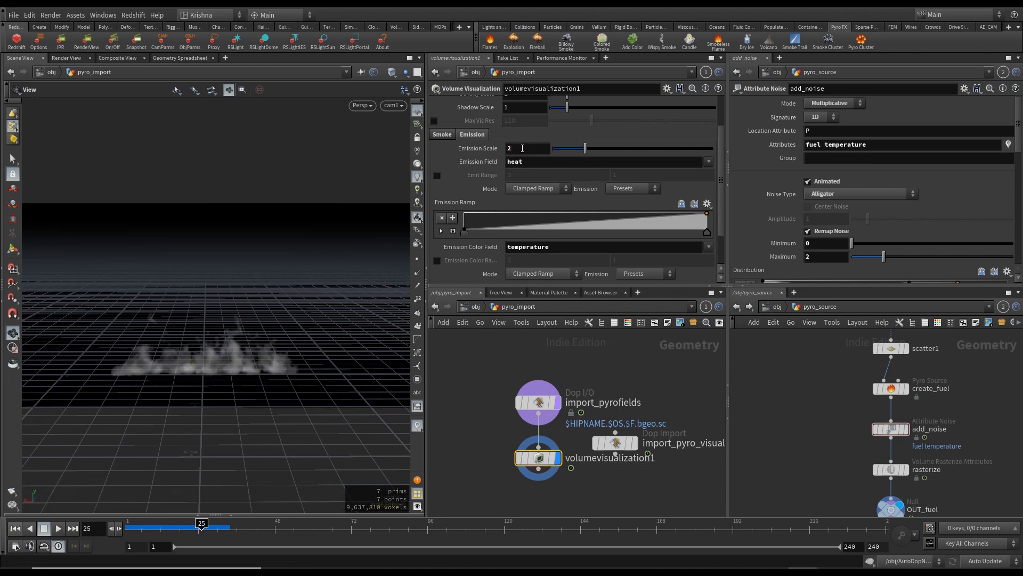
# Step: Enable the Emission Color Range and set its upper limit to 6
pyautogui.scroll(-2, 500, 177)
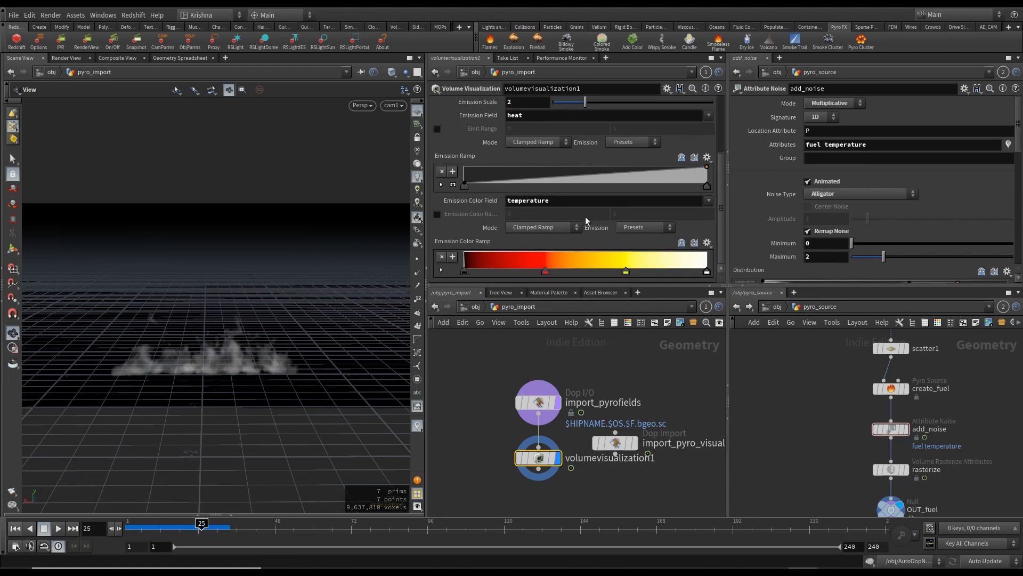
pyautogui.click(470, 216)
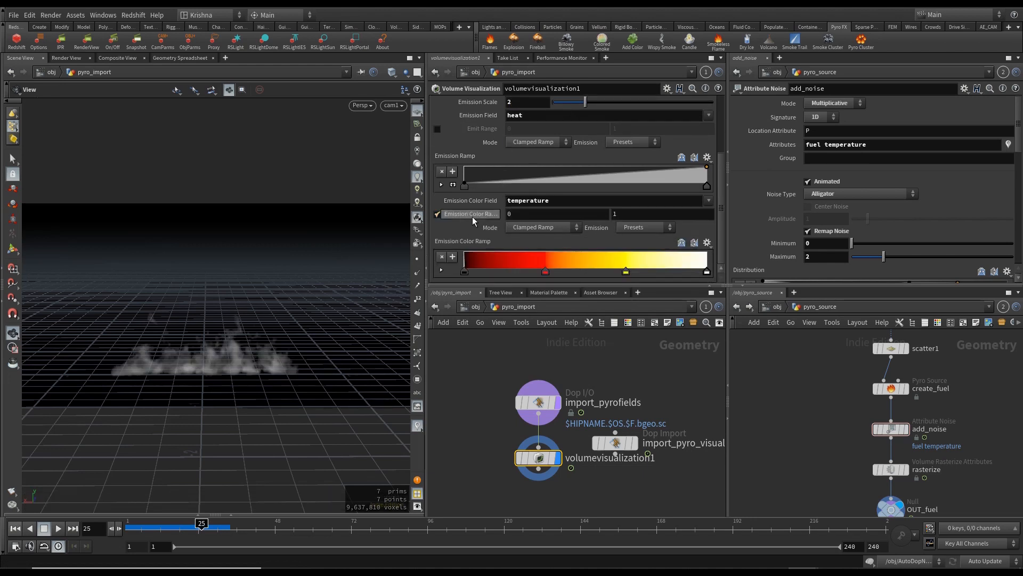
pyautogui.click(634, 215)
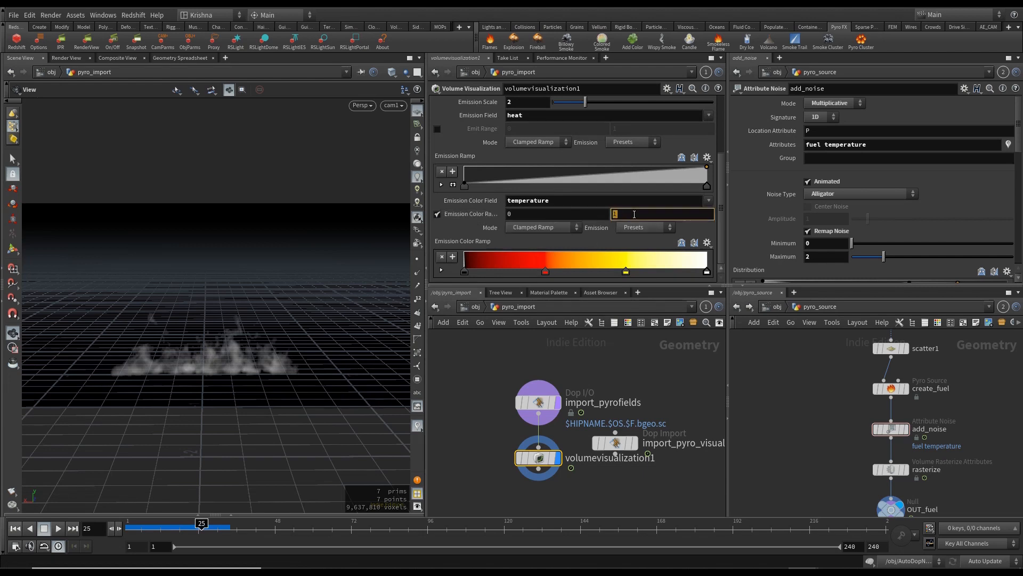
pyautogui.write('6')
pyautogui.press('Return')
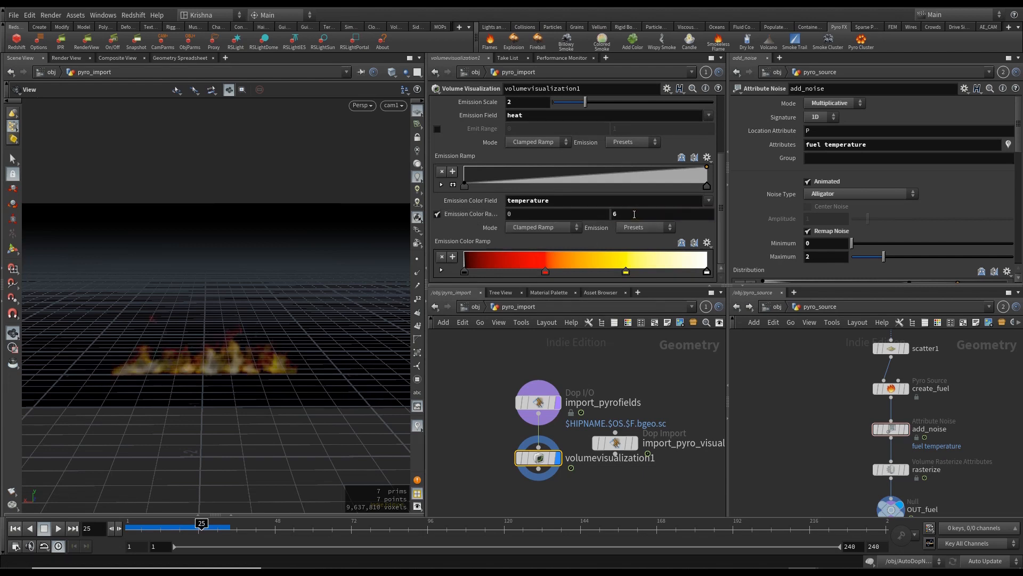
pyautogui.moveTo(635, 214)
pyautogui.mouseDown(button='middle')
pyautogui.moveTo(593, 214)
pyautogui.moveTo(632, 215)
pyautogui.mouseUp(button='middle')
# Step: In the Emission Color Ramp, shift the red point close to the dark end and add two orange points between red and yellow
pyautogui.moveTo(545, 273); pyautogui.dragTo(481, 273)
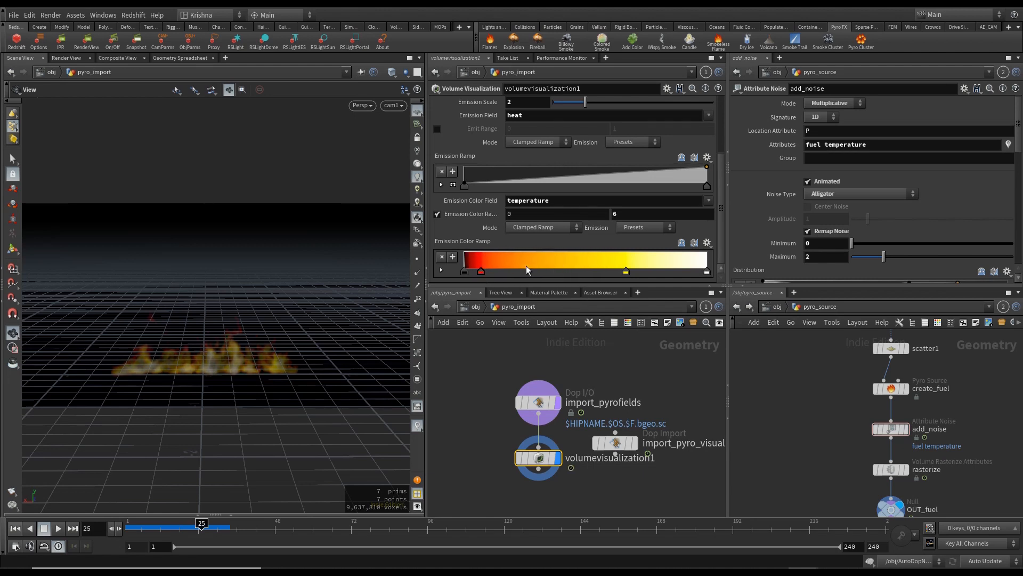
pyautogui.click(507, 273)
pyautogui.moveTo(504, 274); pyautogui.dragTo(512, 275)
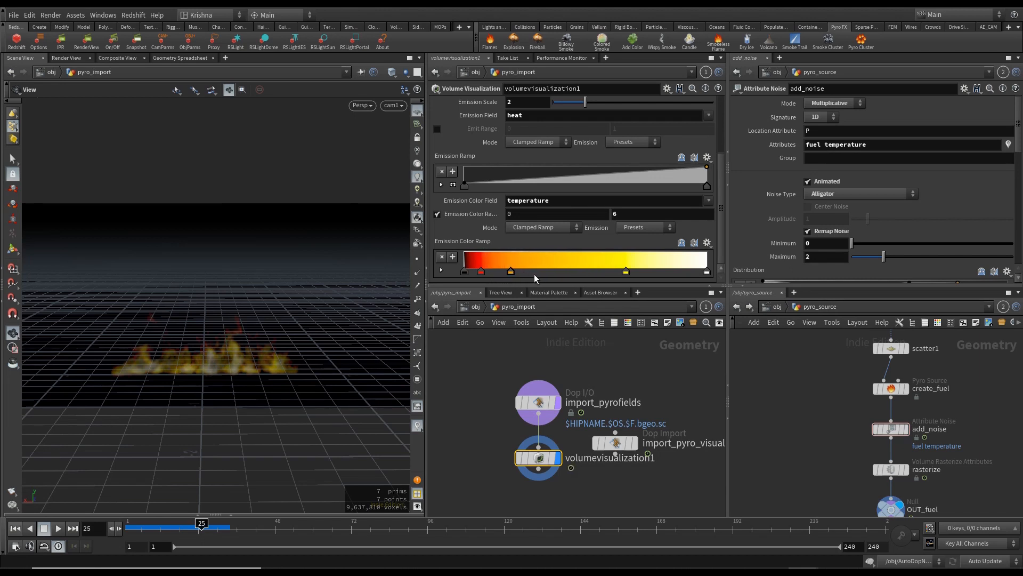
pyautogui.click(576, 273)
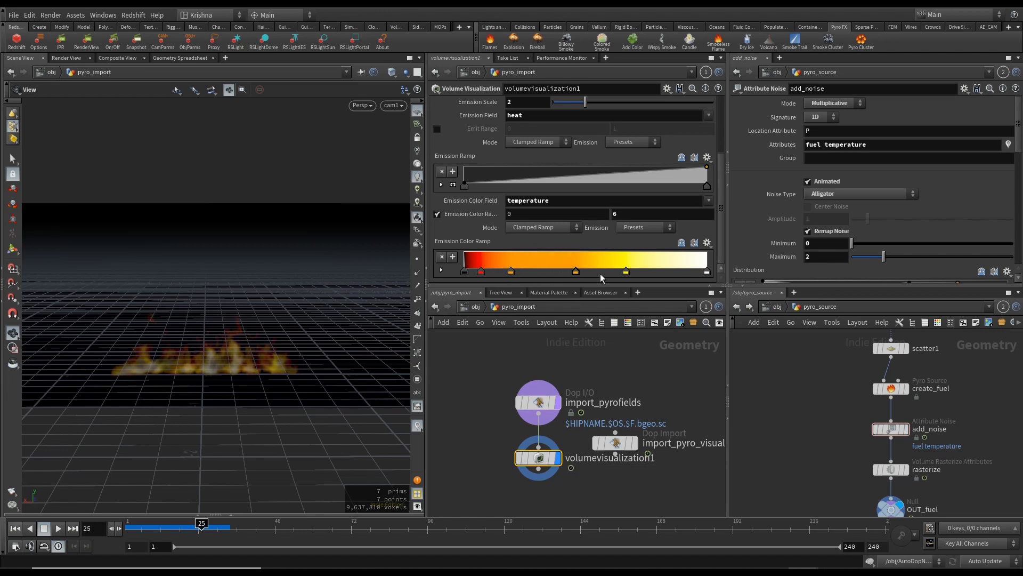
# Step: Shift the ramp's yellow point toward the white end and replace the middle orange point with a new one near the ramp's centre
pyautogui.click(626, 272)
pyautogui.moveTo(626, 272); pyautogui.dragTo(670, 272)
pyautogui.click(575, 272)
pyautogui.moveTo(574, 272); pyautogui.dragTo(577, 273)
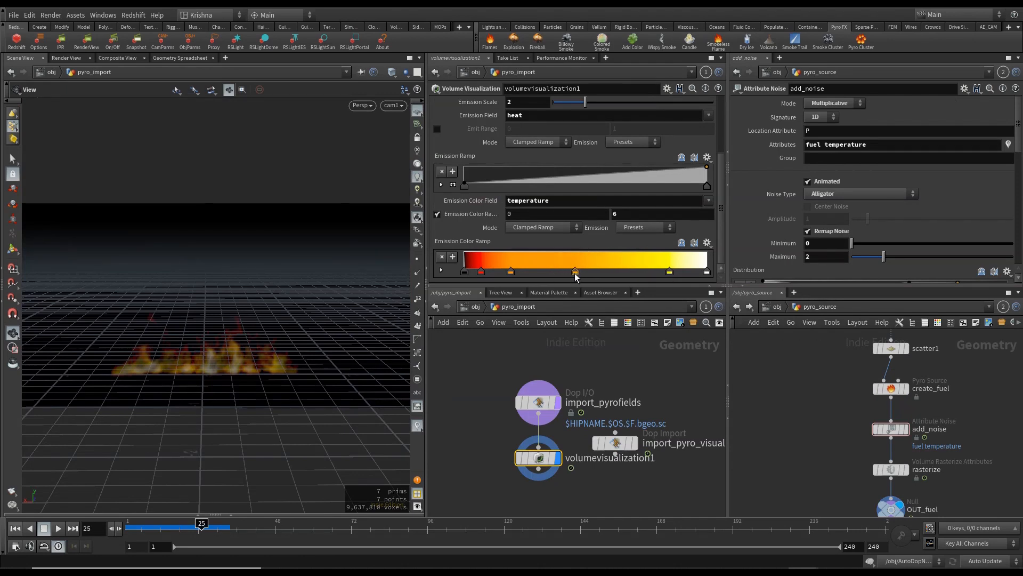
pyautogui.moveTo(575, 273); pyautogui.dragTo(568, 339)
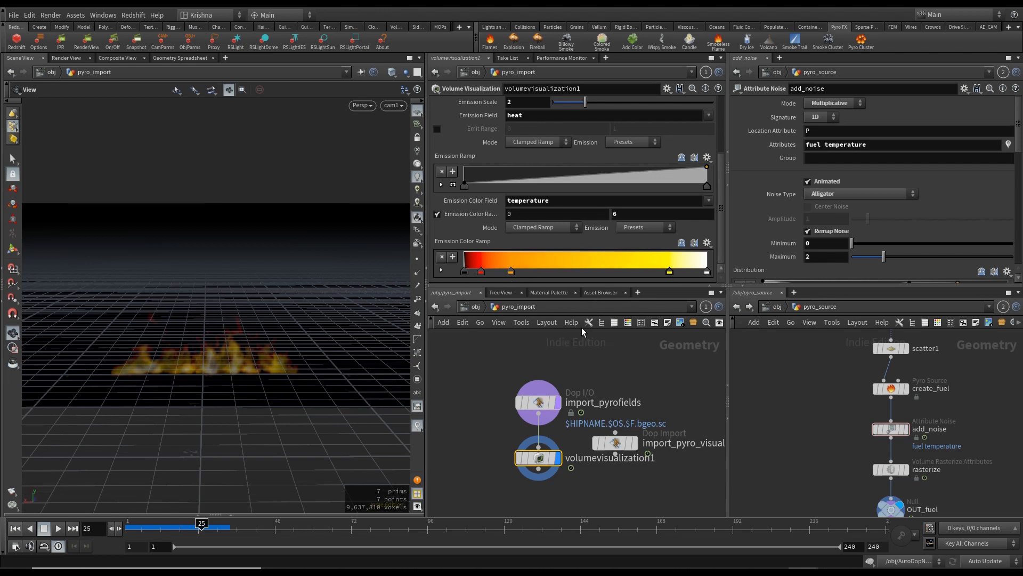
pyautogui.click(587, 271)
pyautogui.moveTo(587, 272); pyautogui.dragTo(576, 272)
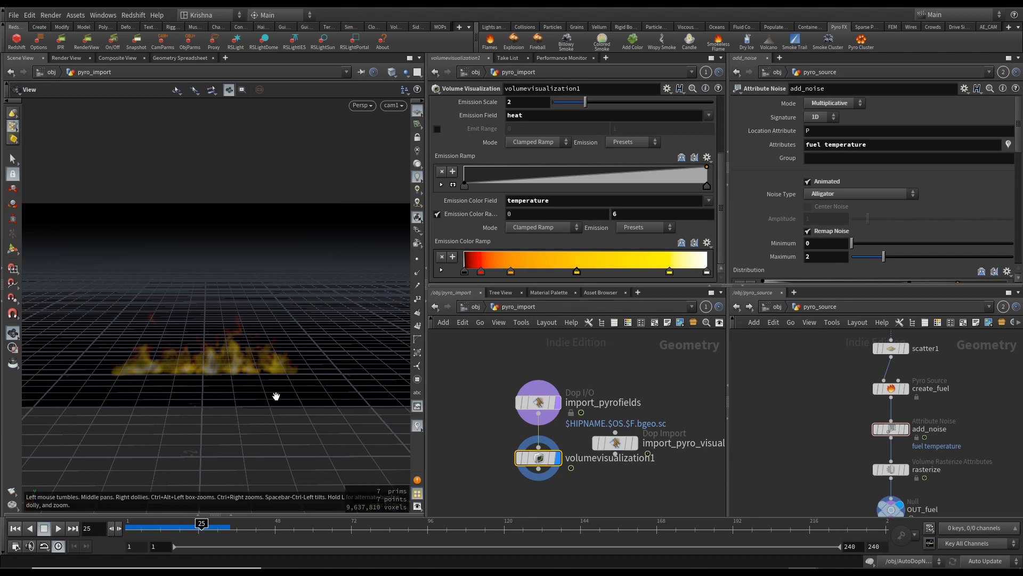
# Step: Play back the fire to check the new colors and scrub to frame 31
pyautogui.click(58, 528)
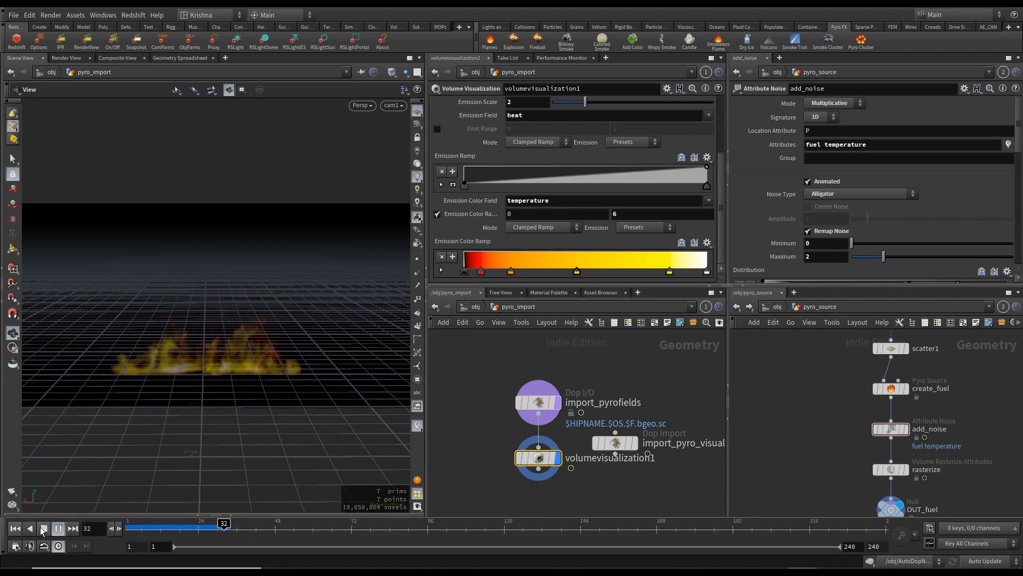
pyautogui.click(40, 529)
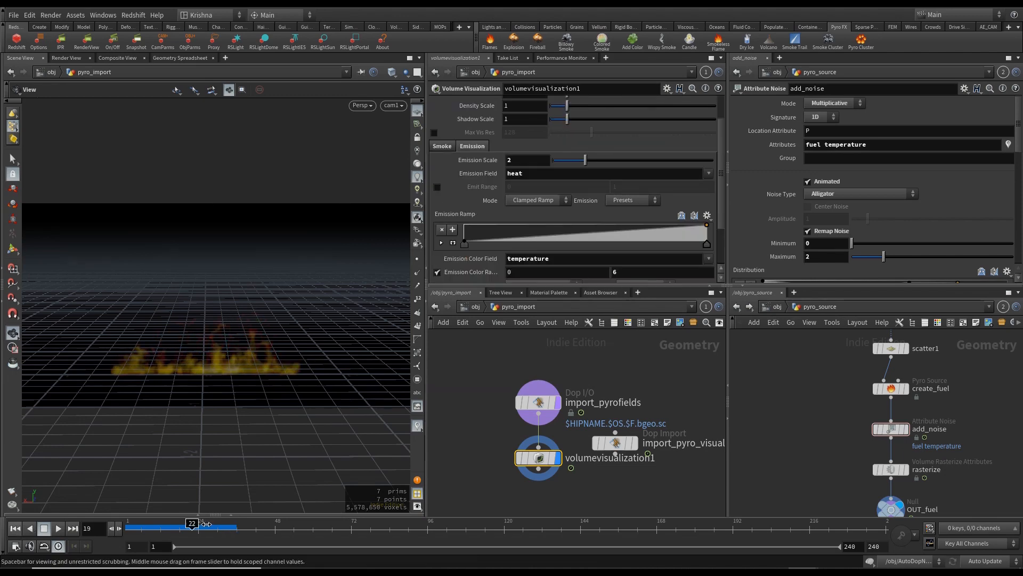
pyautogui.moveTo(192, 525); pyautogui.dragTo(221, 525)
# Step: Set the volume visualization's Emission Field to temperature
pyautogui.doubleClick(522, 173)
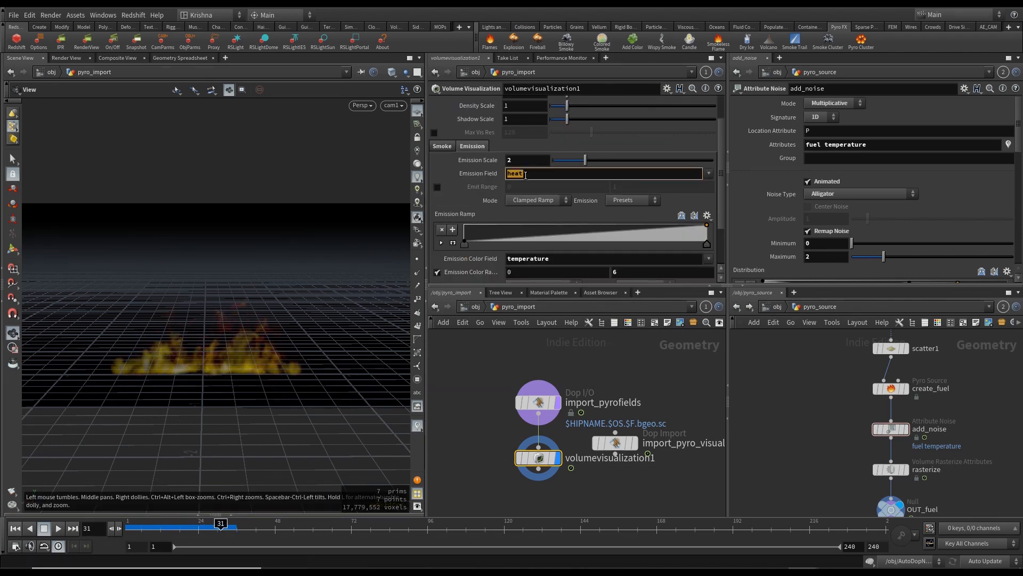
pyautogui.write('tem')
pyautogui.press('Return')
pyautogui.click(708, 173)
pyautogui.click(722, 218)
pyautogui.click(709, 174)
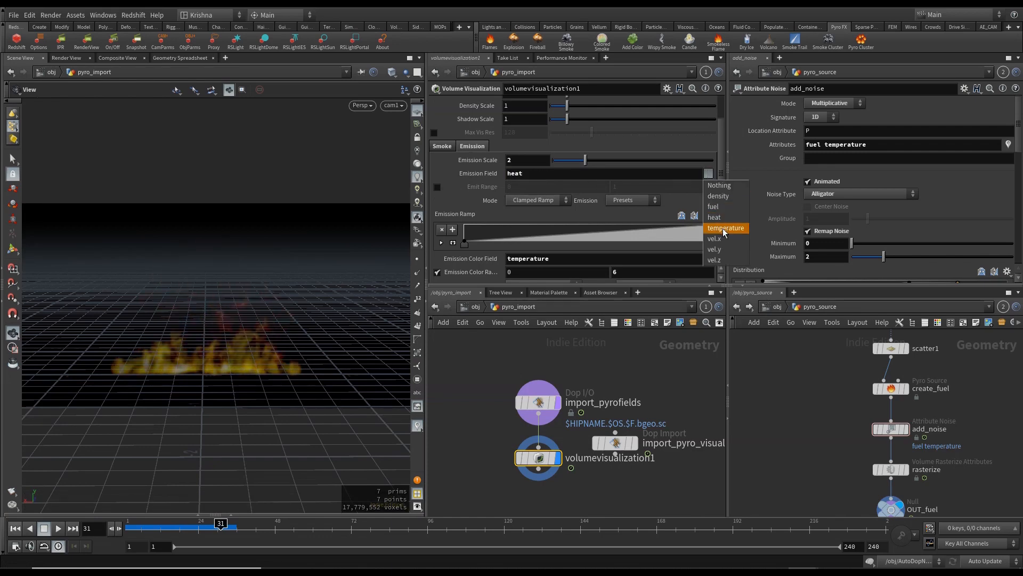
pyautogui.click(723, 228)
# Step: Set the volume visualization's Emission Color Field to heat
pyautogui.scroll(-3, 521, 223)
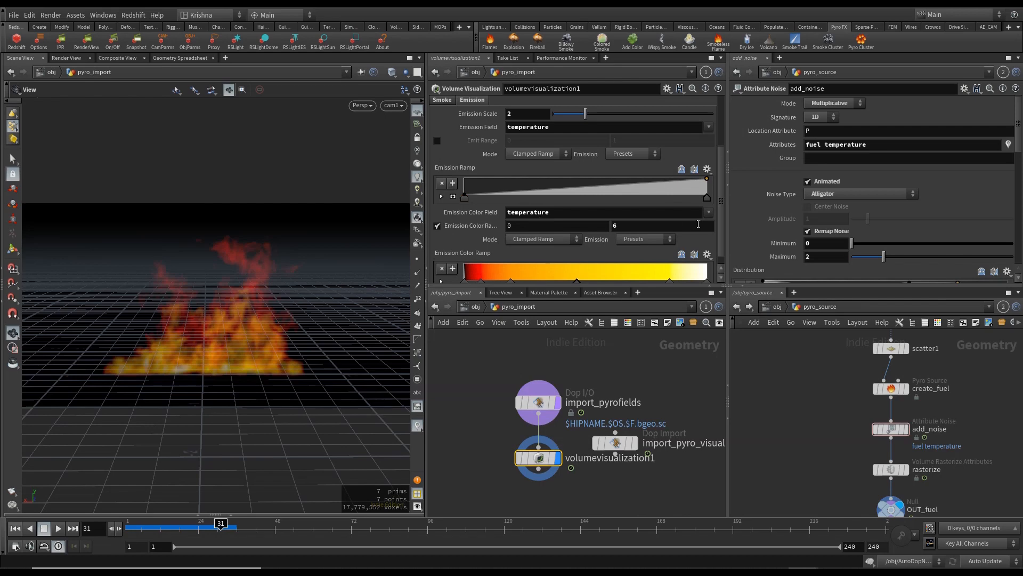
pyautogui.click(709, 213)
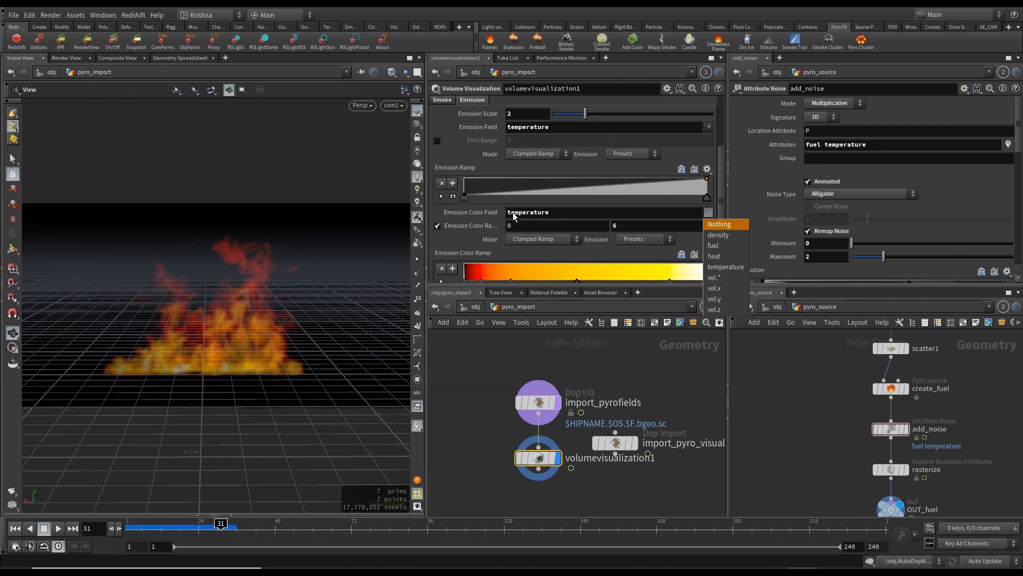
pyautogui.click(725, 257)
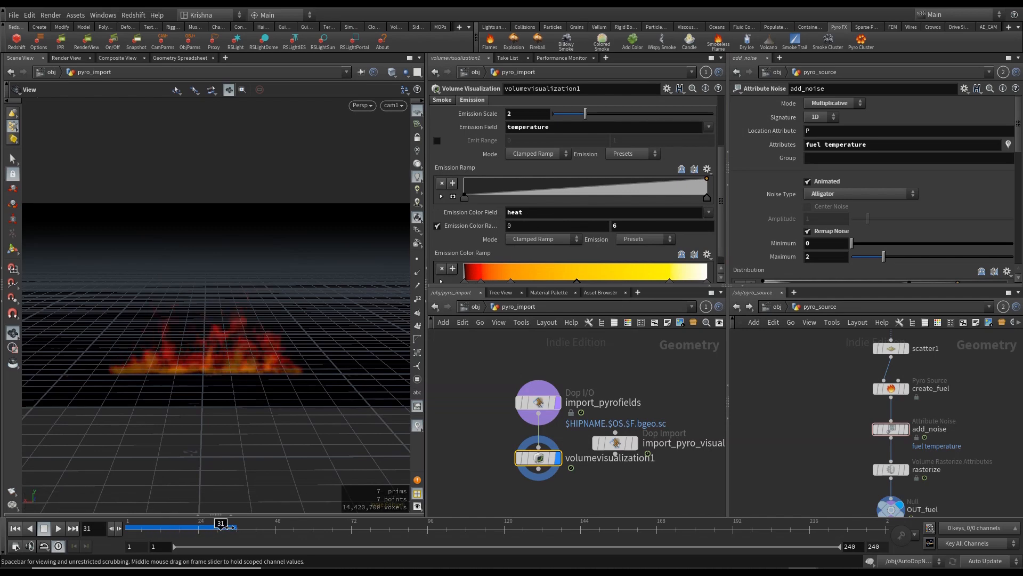
# Step: Set the Emission Scale to 6 and the upper limit of the Emission Color Range to 2
pyautogui.doubleClick(518, 111)
pyautogui.write('6')
pyautogui.press('Return')
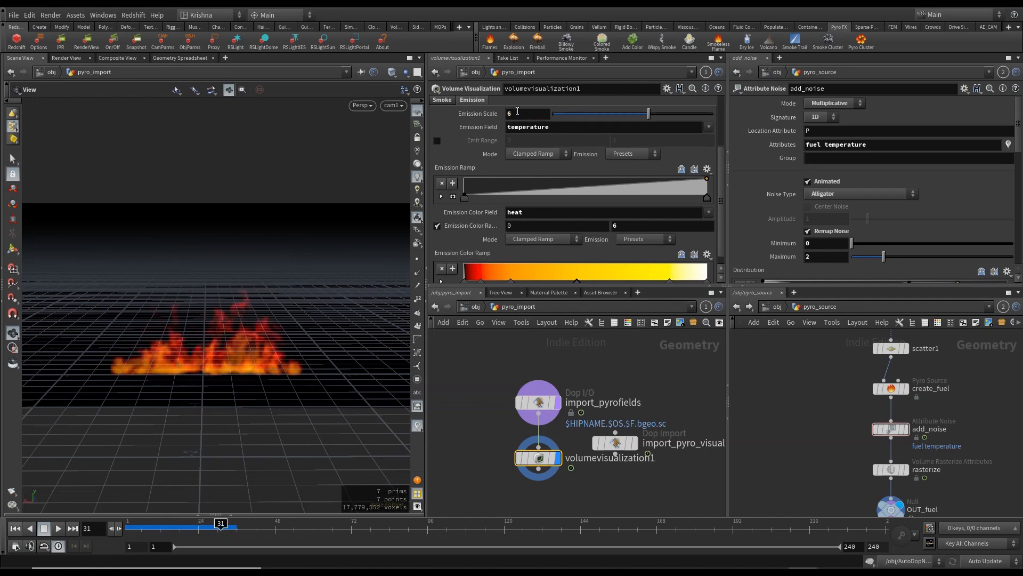
pyautogui.doubleClick(641, 223)
pyautogui.press('Return')
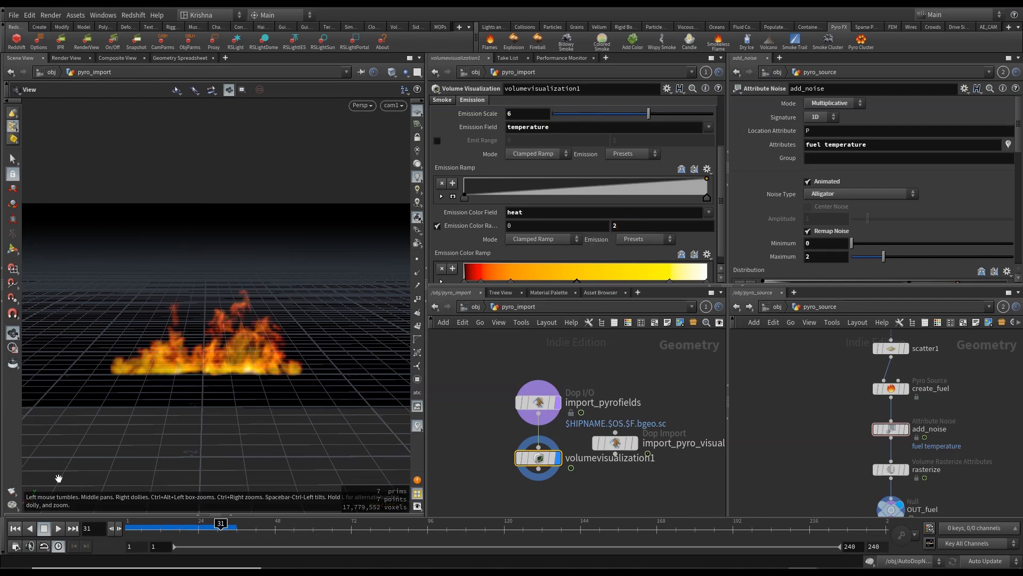
# Step: Play the fire animation from the first frame to review its look, and return to frame 1
pyautogui.click(15, 528)
pyautogui.click(55, 528)
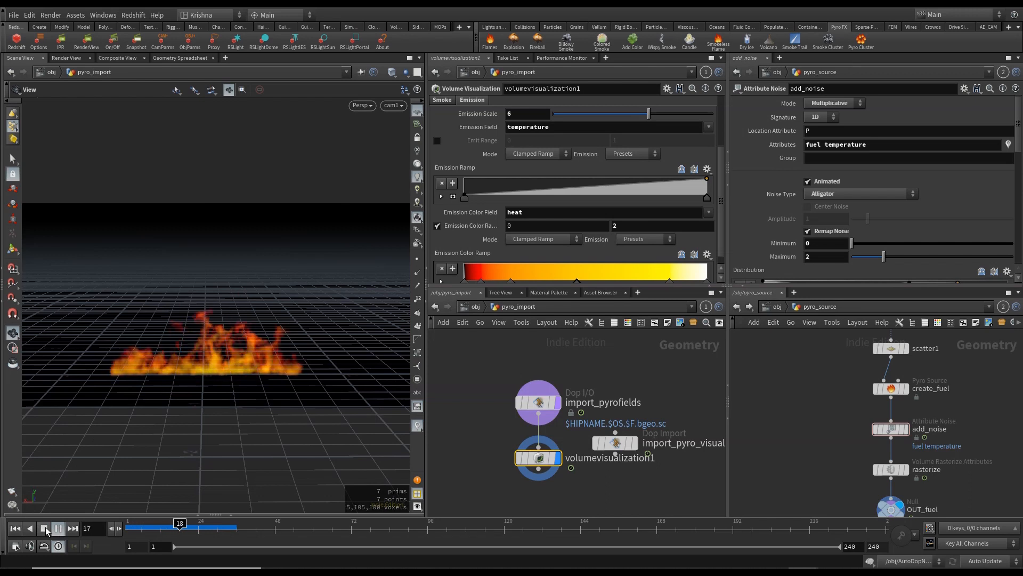
pyautogui.click(45, 528)
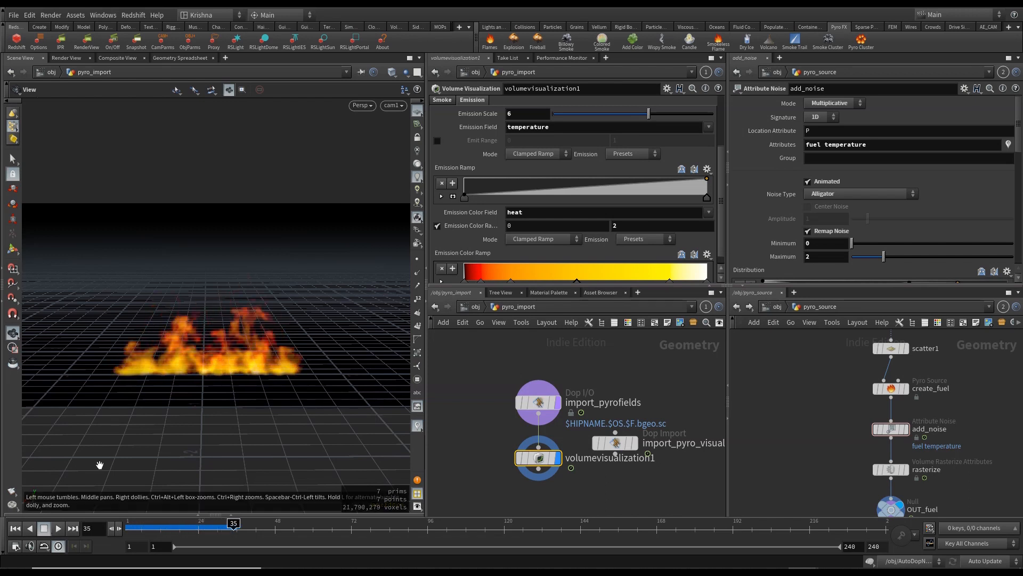
pyautogui.click(15, 528)
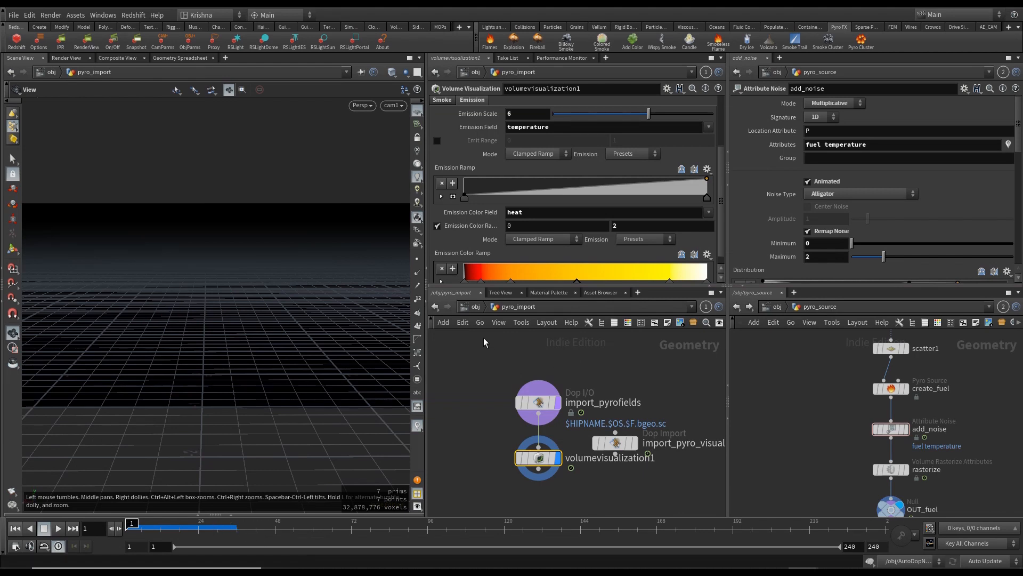
# Step: Return the pyro_import network view to the obj level and switch the pyro_source network view to the out context
pyautogui.click(475, 307)
pyautogui.click(586, 453)
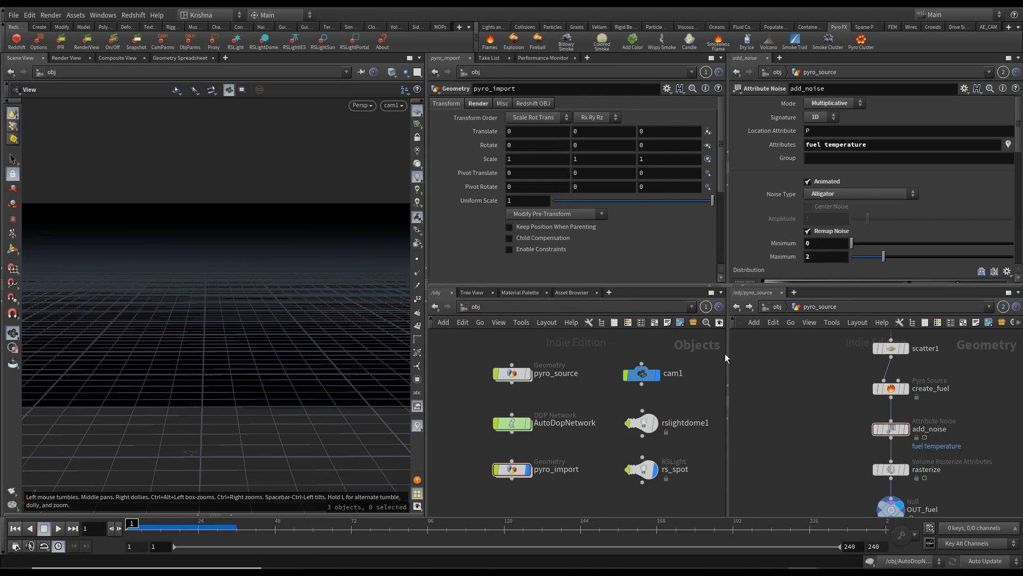
pyautogui.click(777, 307)
pyautogui.click(777, 305)
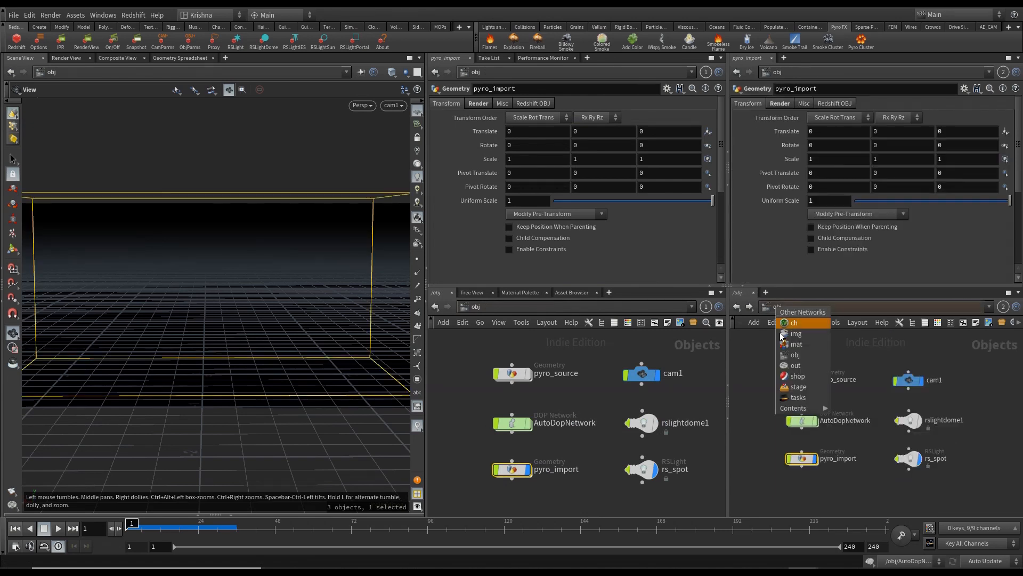
pyautogui.click(782, 360)
# Step: Open AutoDopNetwork, review the Gas Wind node's settings, and return to the obj level
pyautogui.doubleClick(516, 417)
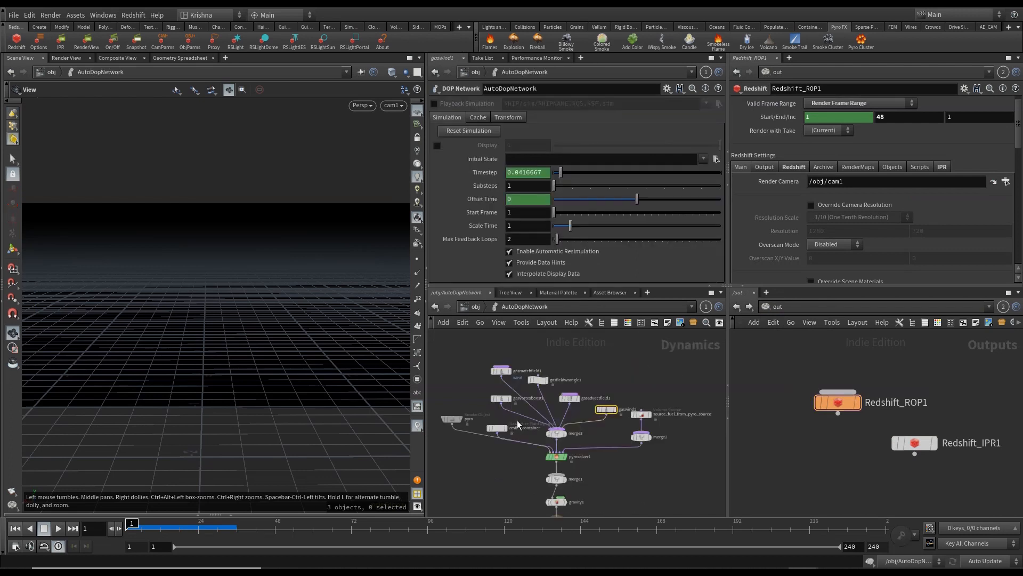
pyautogui.click(604, 410)
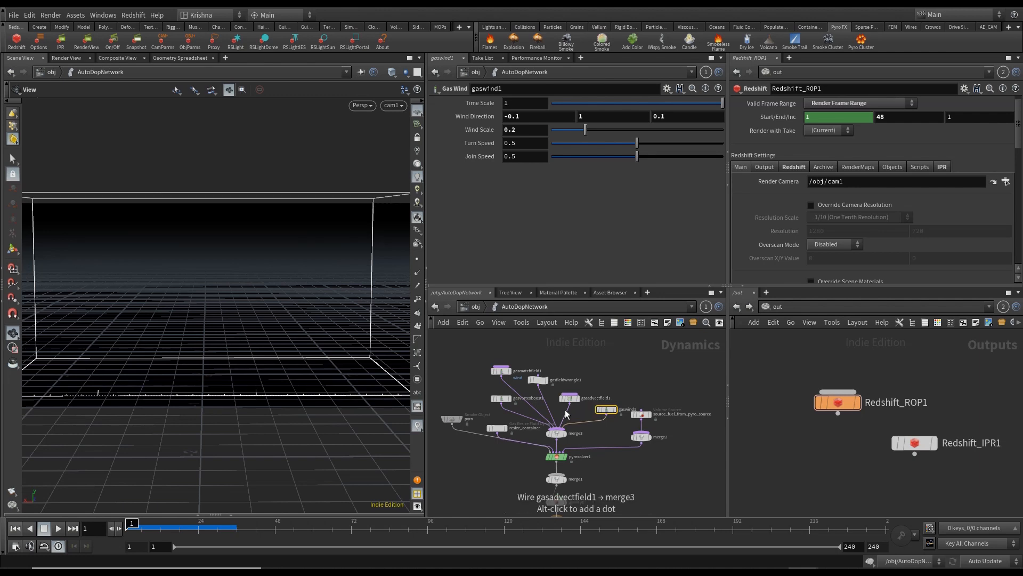
pyautogui.click(476, 306)
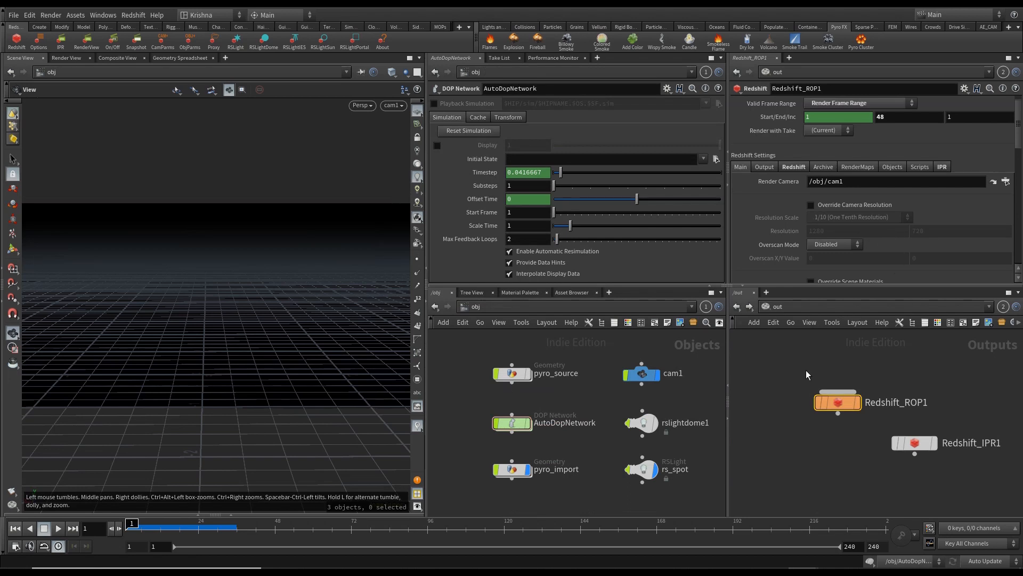
# Step: Delete both Redshift output nodes and recreate a Redshift ROP and Redshift IPR with default settings
pyautogui.moveTo(807, 375); pyautogui.dragTo(967, 485)
pyautogui.press('Delete')
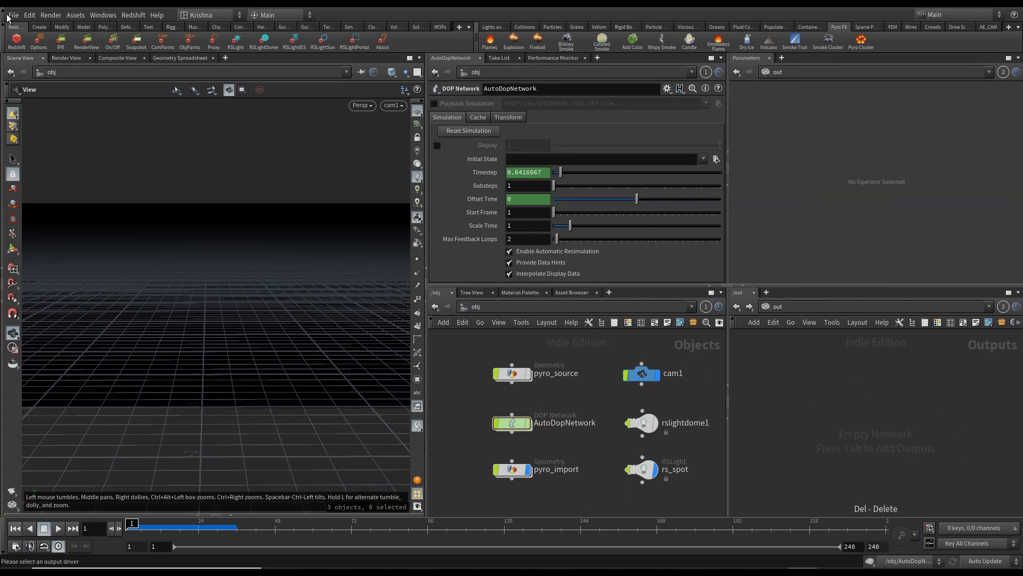
pyautogui.hotkey('ctrl', 'z')
pyautogui.click(845, 397)
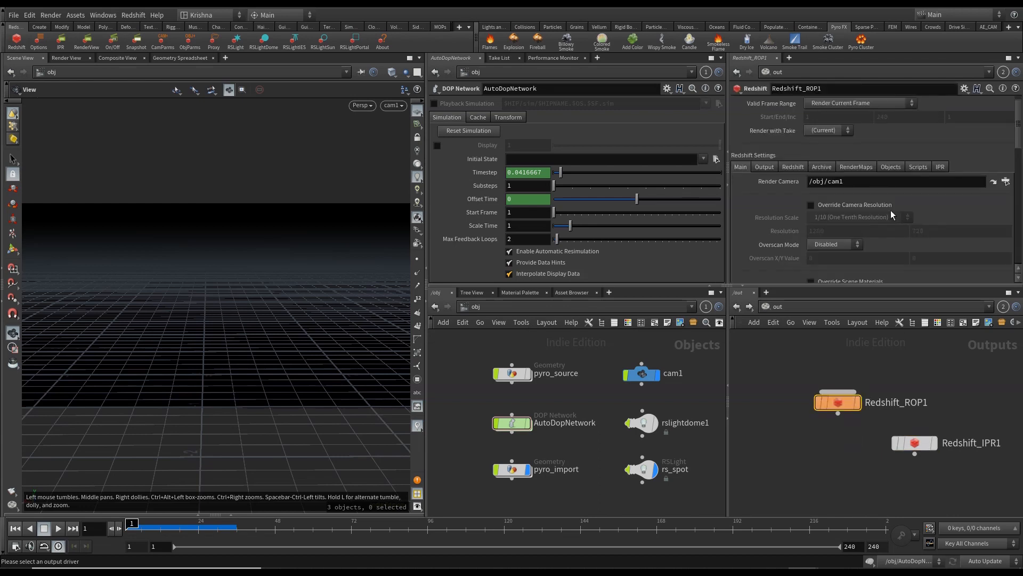
# Step: Check the Redshift IPR's linked ROP and disable IPR Progressive Rendering on Redshift_ROP1
pyautogui.click(915, 442)
pyautogui.moveTo(832, 402); pyautogui.dragTo(859, 112)
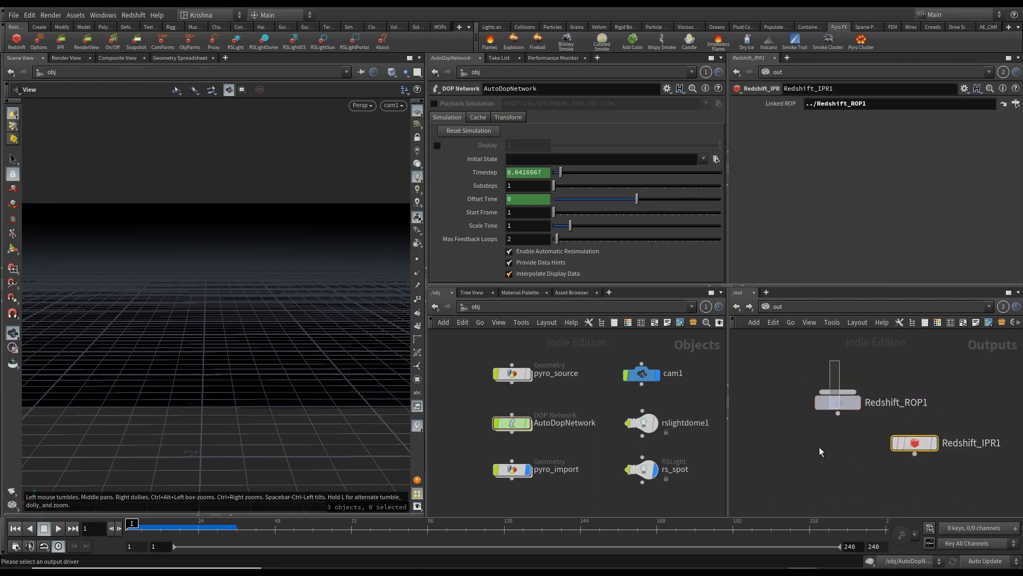
pyautogui.click(834, 404)
pyautogui.click(939, 168)
pyautogui.scroll(-3, 927, 214)
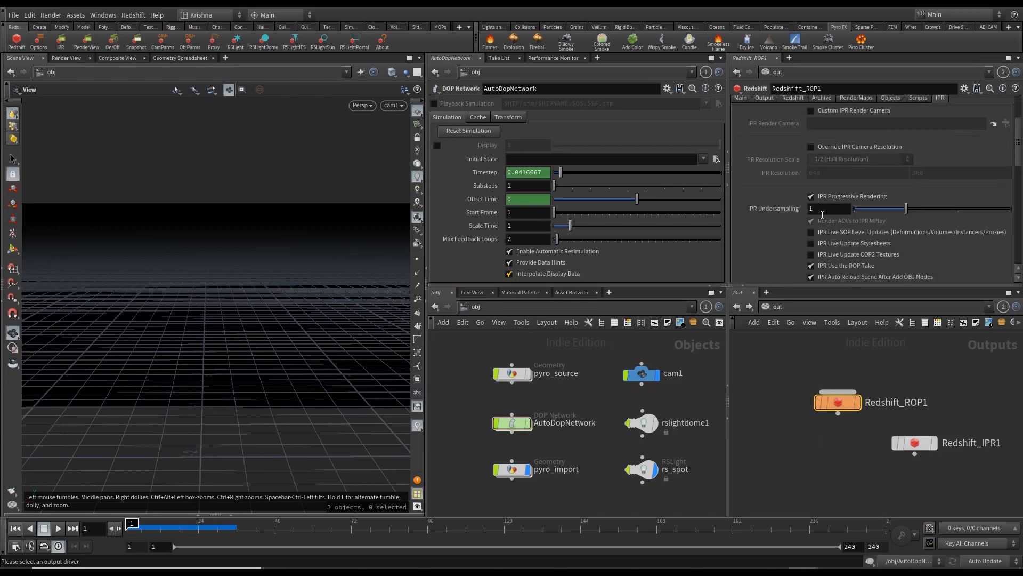
pyautogui.scroll(-3, 821, 213)
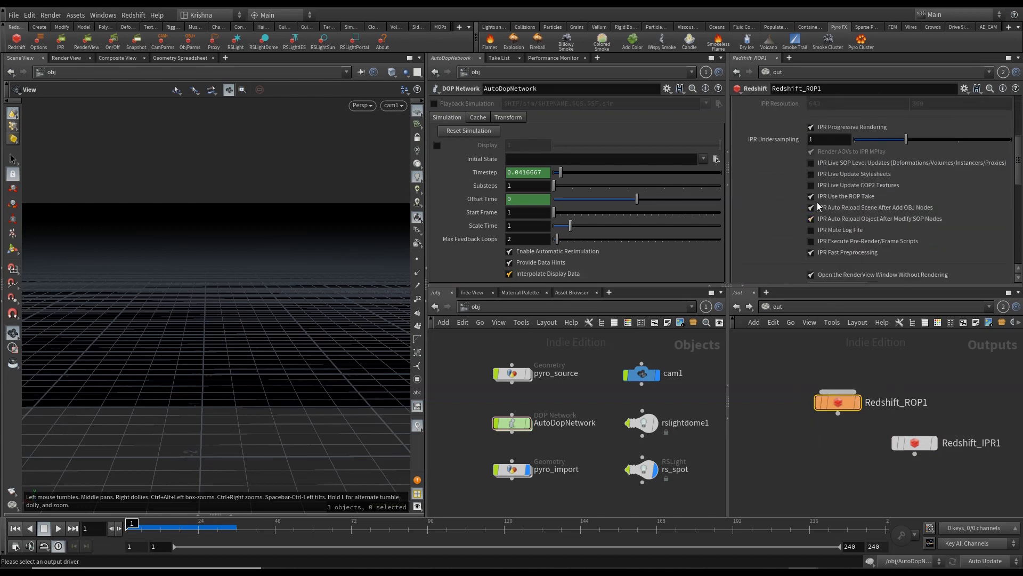
pyautogui.click(810, 141)
pyautogui.scroll(6, 842, 192)
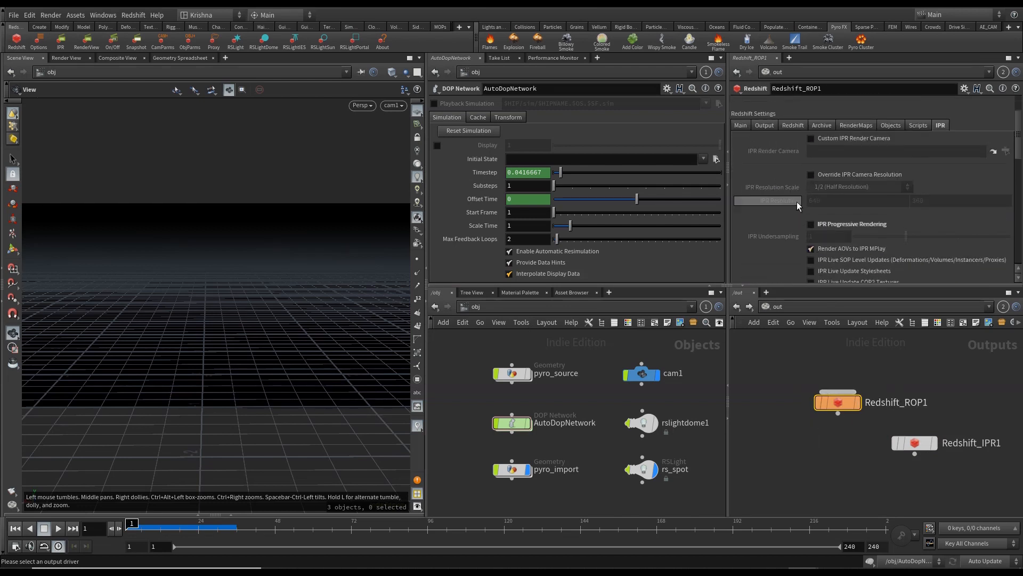
# Step: Review the Bucket Size options in Redshift_ROP1's System render settings
pyautogui.click(792, 167)
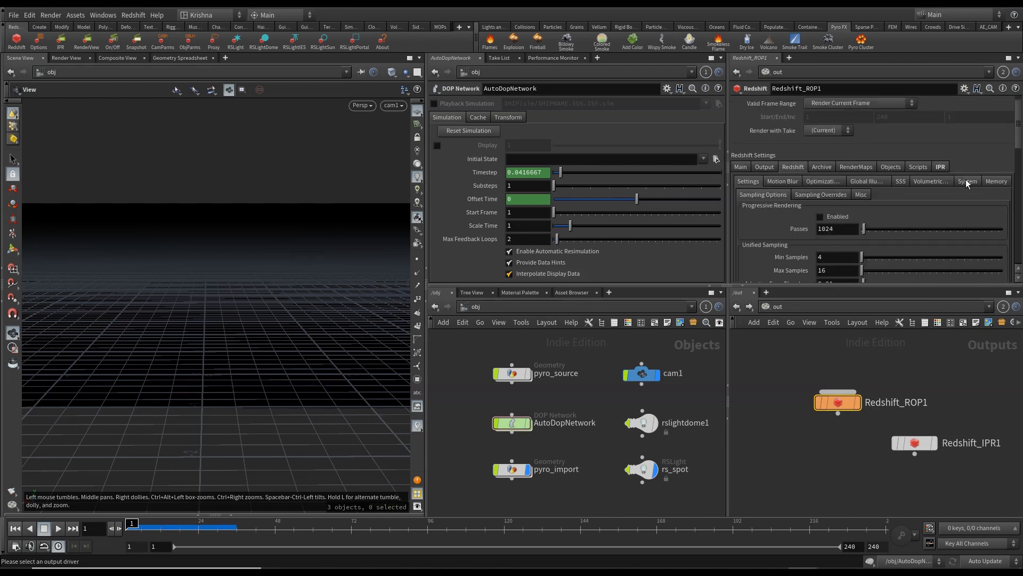
pyautogui.click(980, 182)
pyautogui.scroll(-3, 829, 231)
pyautogui.scroll(-10, 828, 232)
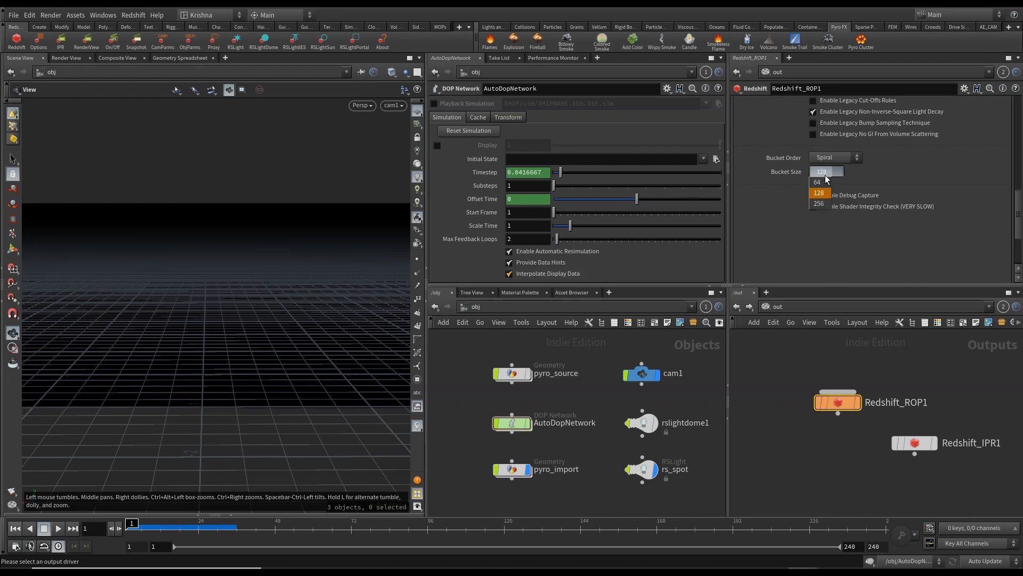
pyautogui.scroll(5, 814, 190)
pyautogui.scroll(6, 815, 190)
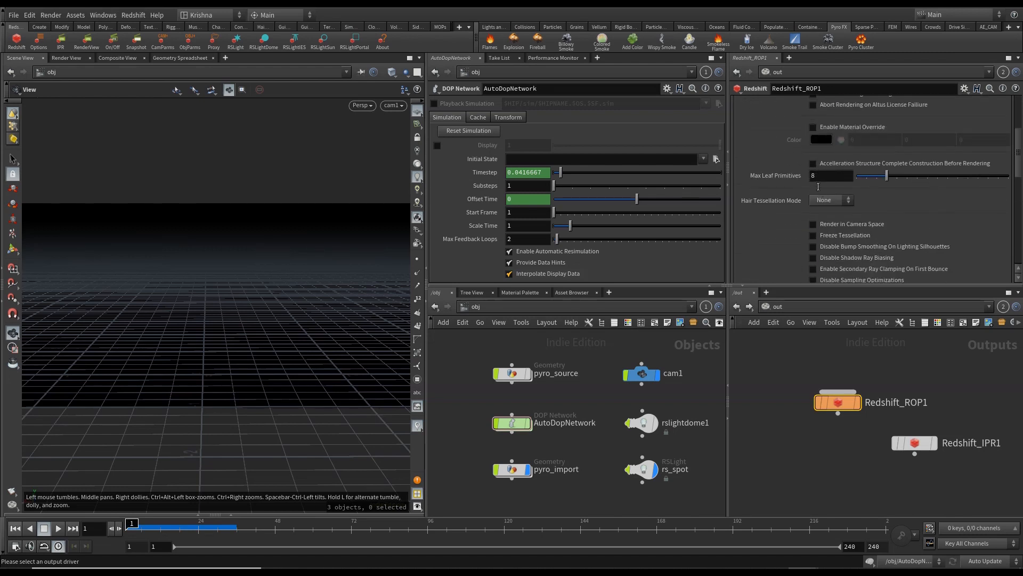
# Step: Set both the primary and secondary GI engines of Redshift_ROP1 to Brute Force and save the scene
pyautogui.click(865, 195)
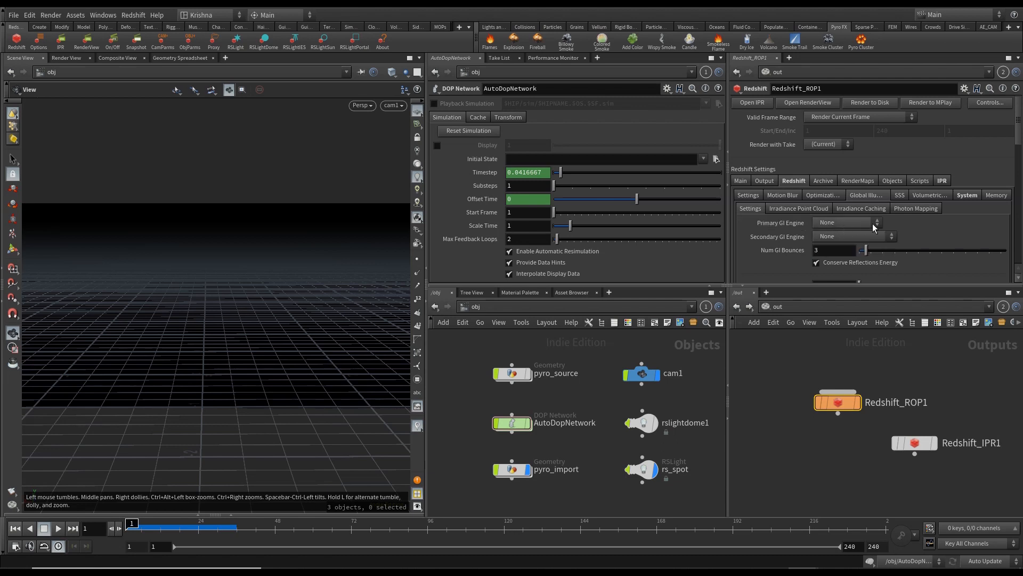
pyautogui.click(829, 222)
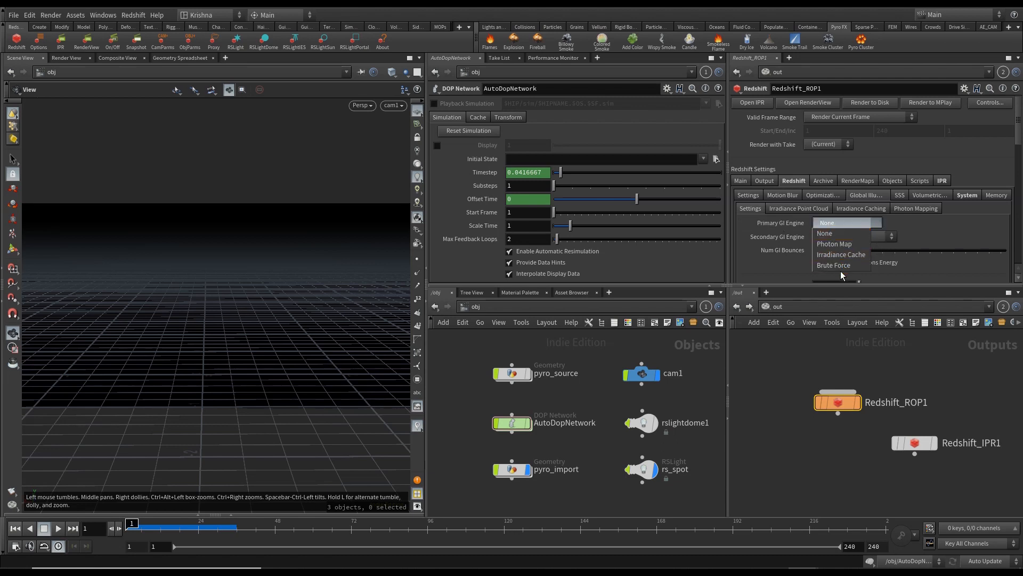
pyautogui.click(839, 265)
pyautogui.click(847, 237)
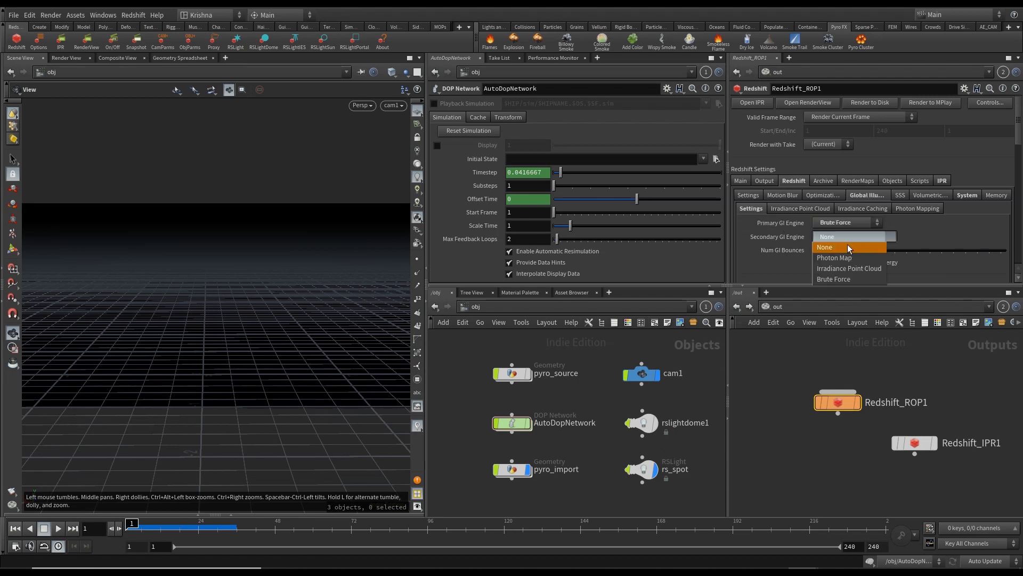
pyautogui.click(841, 279)
pyautogui.hotkey('ctrl', 's')
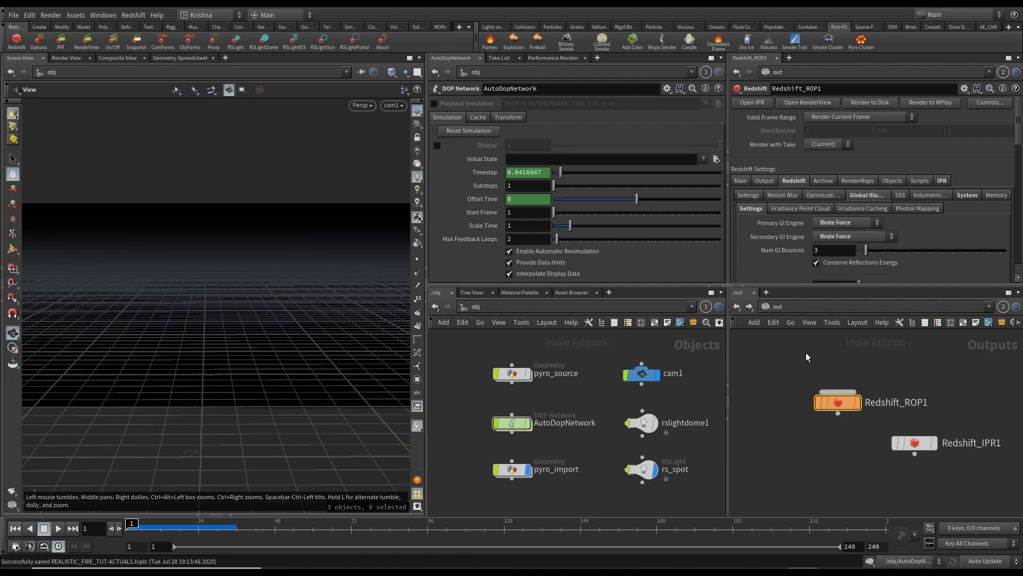
# Step: Check Redshift_ROP1's main render settings and switch the out network view to the shop context
pyautogui.click(741, 181)
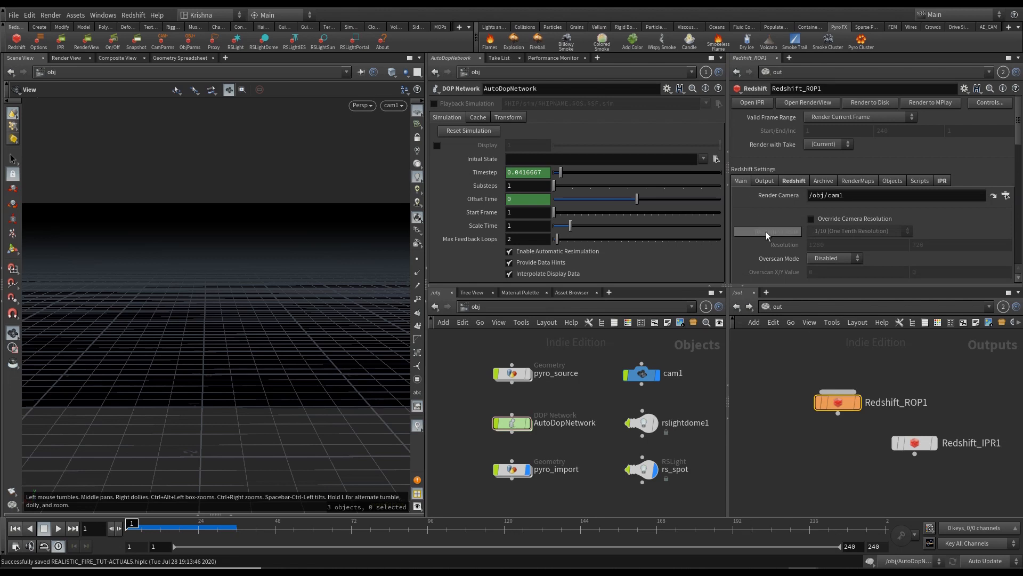
pyautogui.scroll(-2, 773, 277)
pyautogui.click(779, 307)
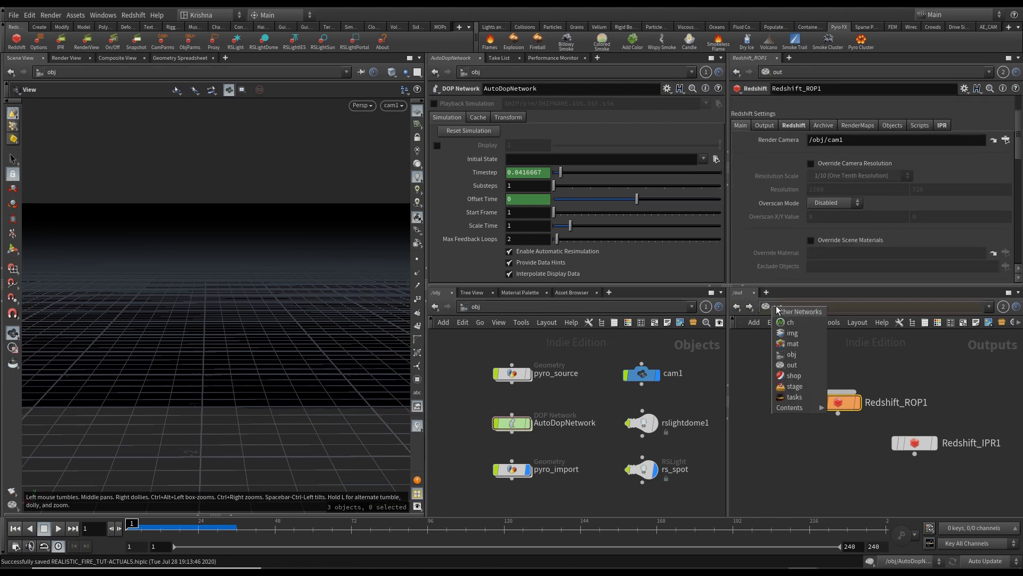
pyautogui.click(796, 387)
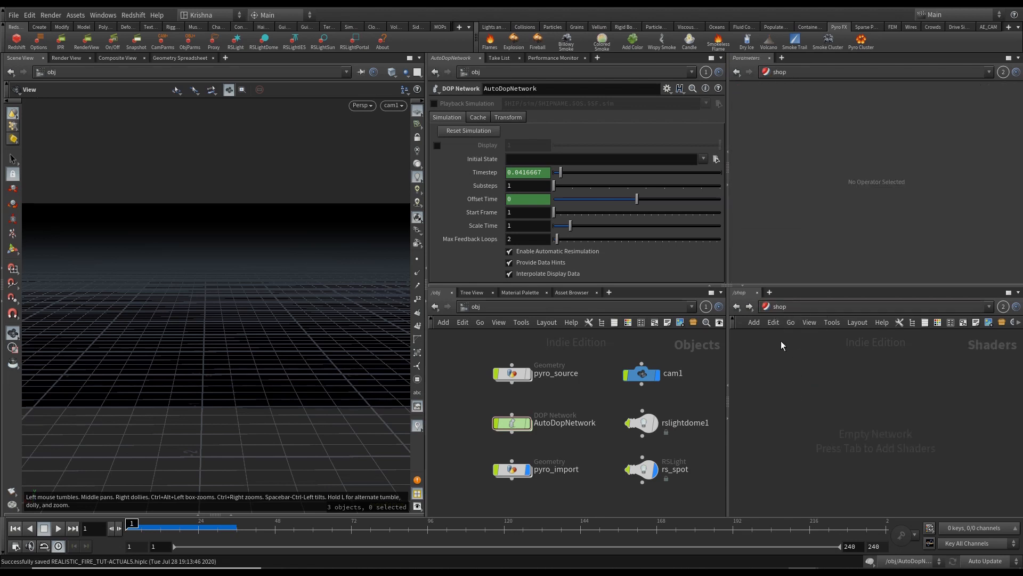
# Step: Go to frame 24 of the fire simulation and switch the shop network view to the mat context
pyautogui.click(199, 529)
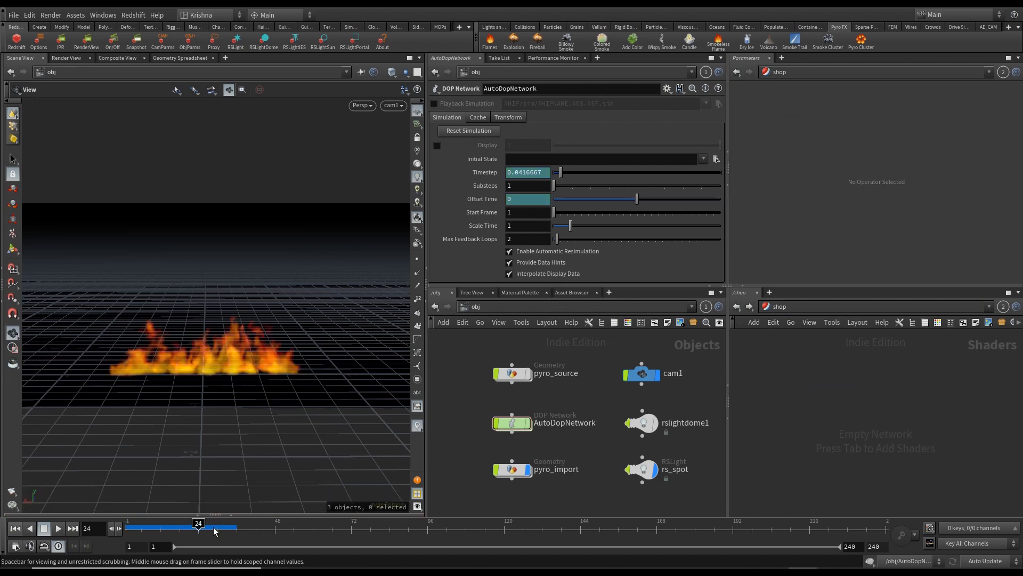
pyautogui.click(776, 308)
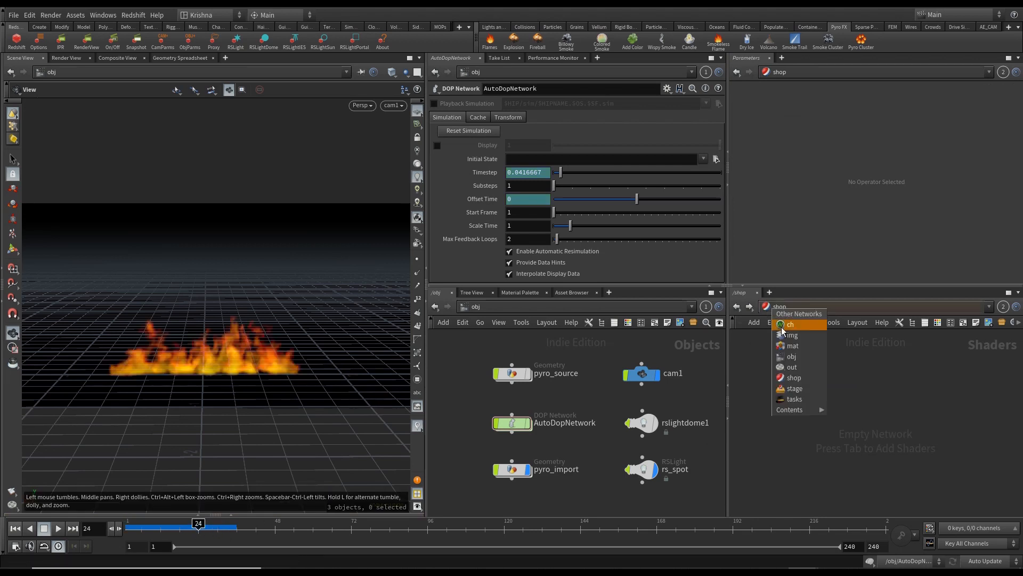
pyautogui.click(811, 348)
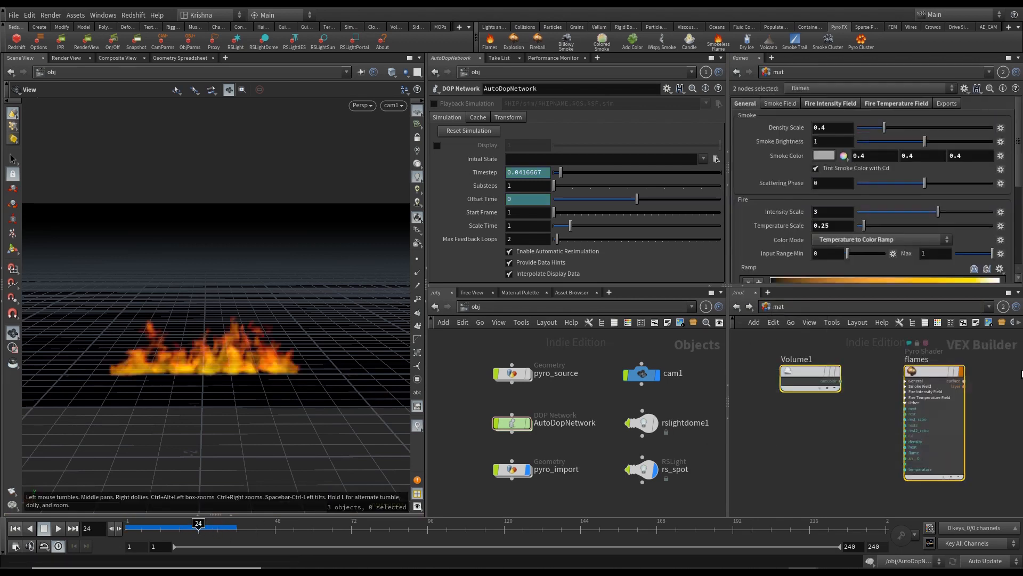
# Step: Delete the existing Volume1 material and create a new RS Volume material beside the flames shader
pyautogui.press('Delete')
pyautogui.click(928, 412)
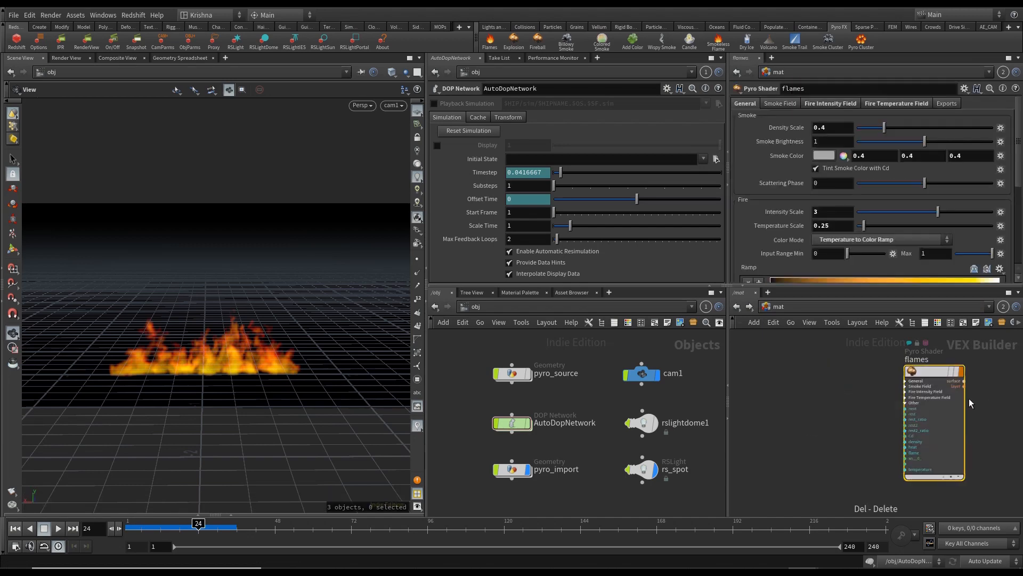
pyautogui.scroll(-3, 893, 402)
pyautogui.scroll(5, 911, 388)
pyautogui.press('h')
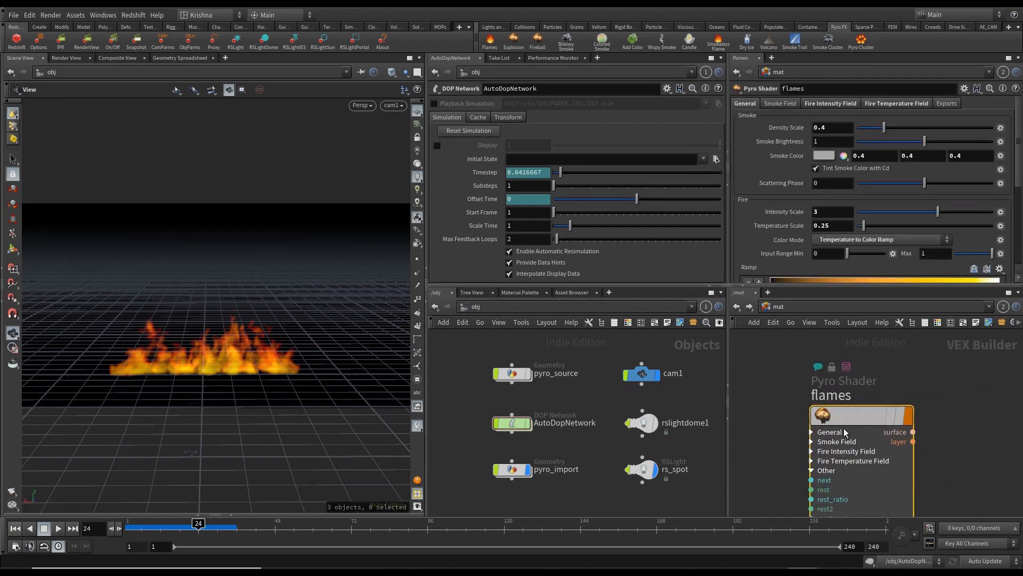
pyautogui.scroll(-3, 856, 408)
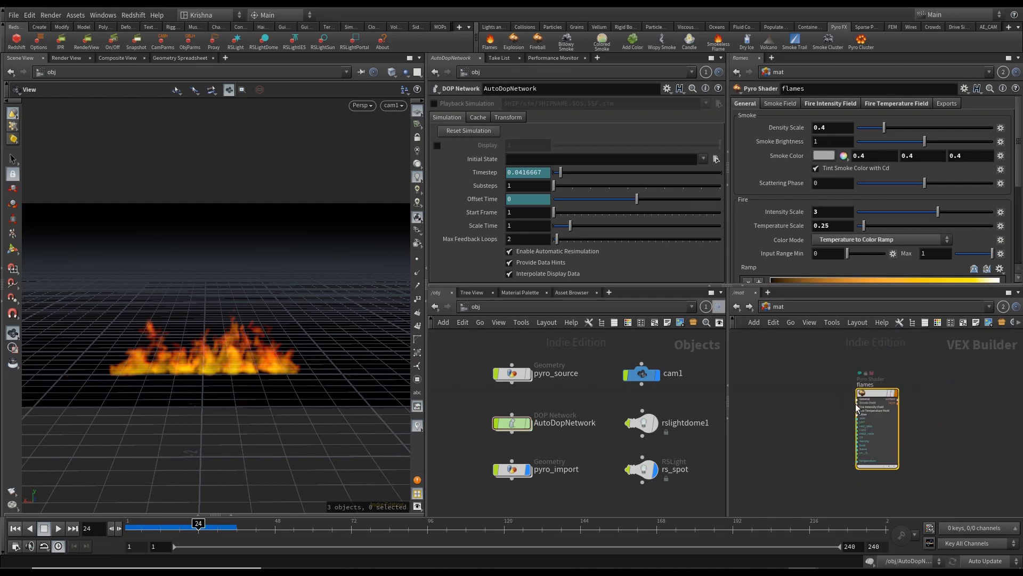
pyautogui.press('Tab')
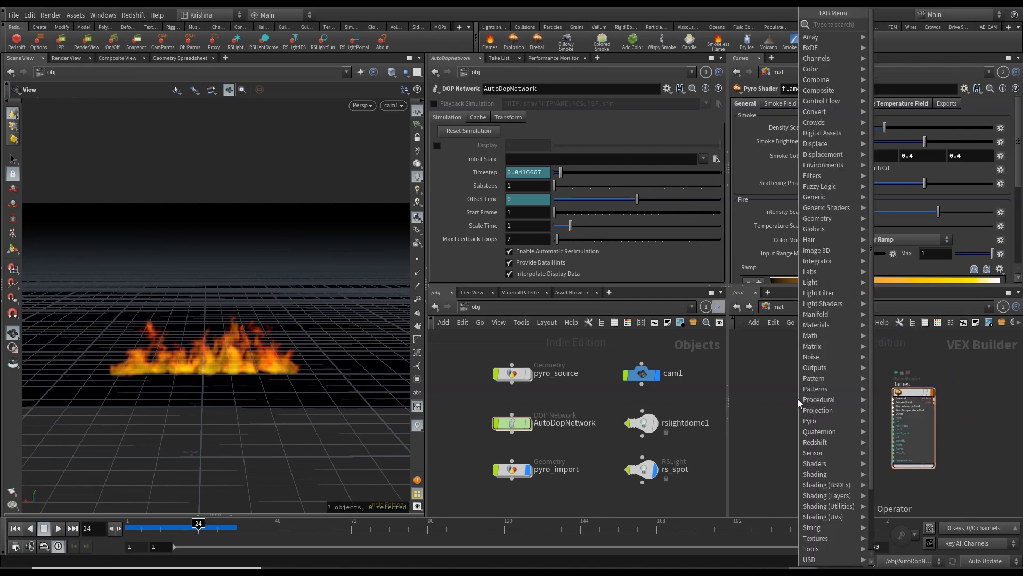
pyautogui.write('rs vo')
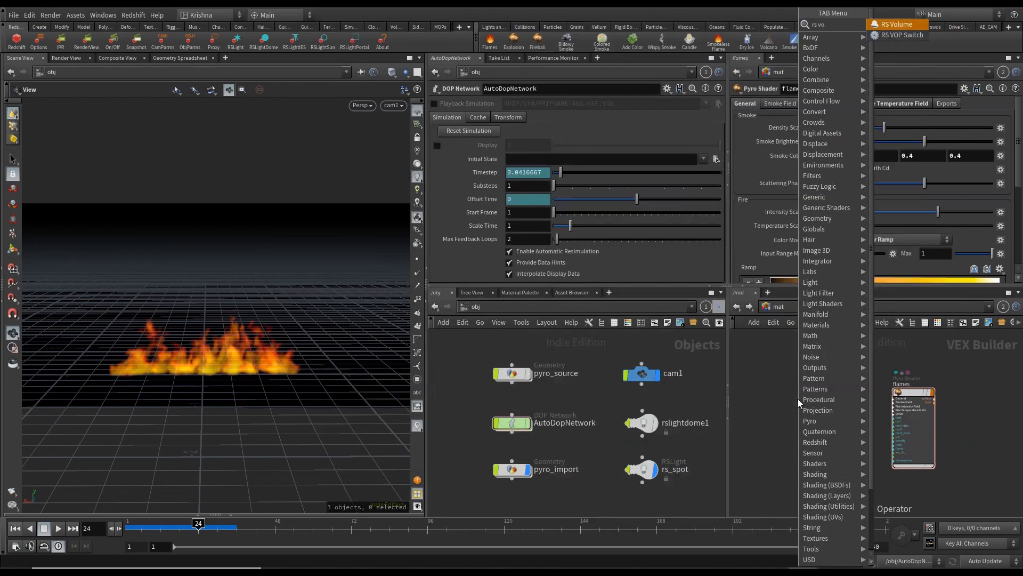
pyautogui.press('Return')
pyautogui.click(798, 398)
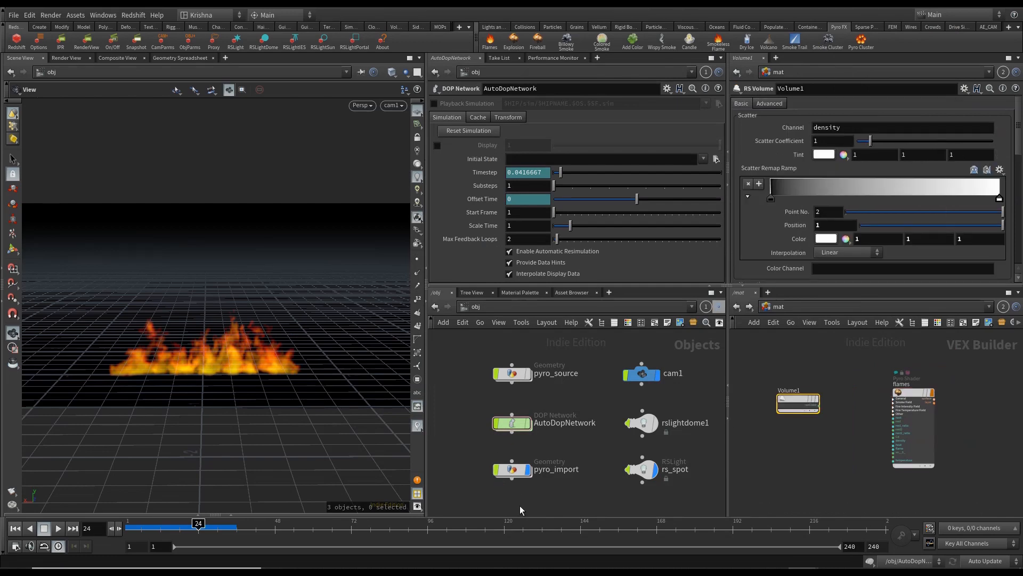
# Step: Assign the Volume1 material to pyro_import in its render settings and save the scene
pyautogui.click(513, 469)
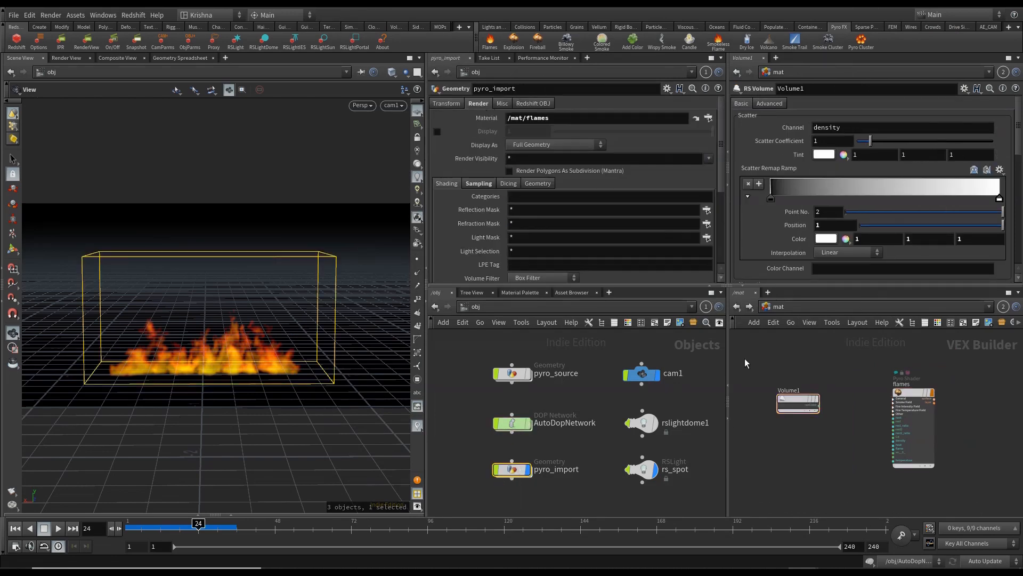
pyautogui.moveTo(796, 397); pyautogui.dragTo(532, 140)
pyautogui.click(610, 454)
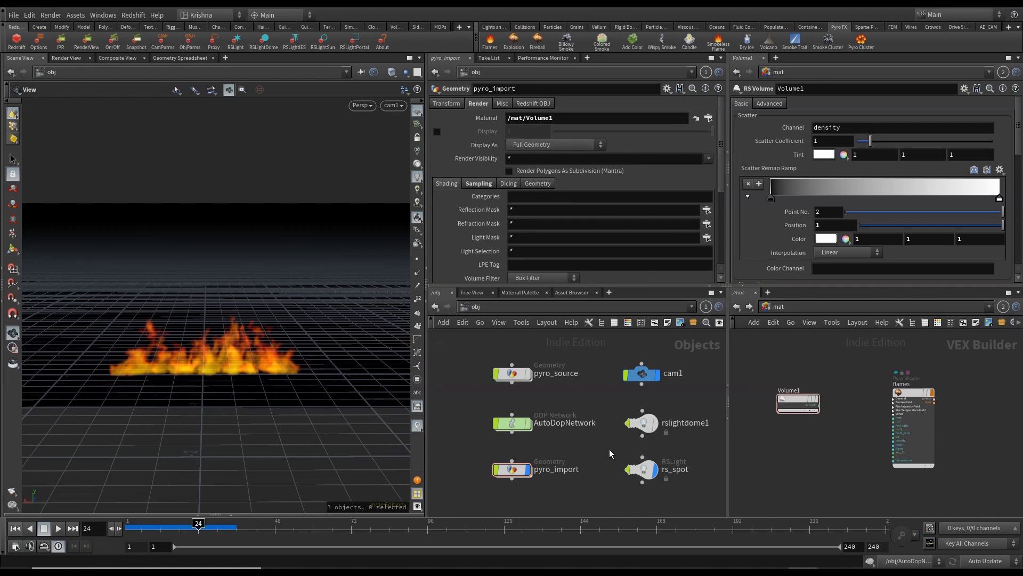
pyautogui.hotkey('ctrl', 's')
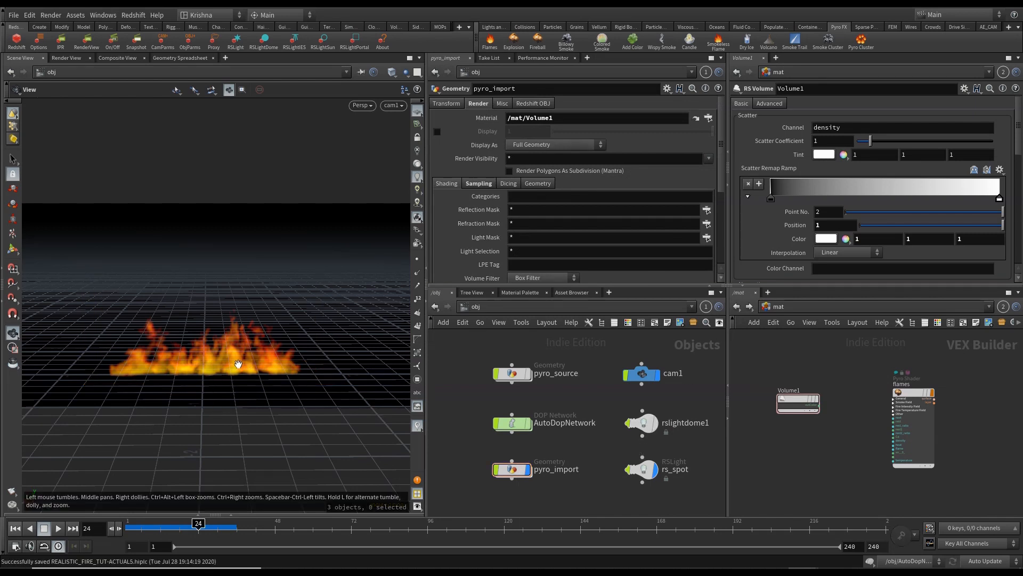
# Step: Set the Emission channel of the Volume1 material to temperature
pyautogui.click(798, 403)
pyautogui.scroll(2, 798, 404)
pyautogui.scroll(-3, 798, 403)
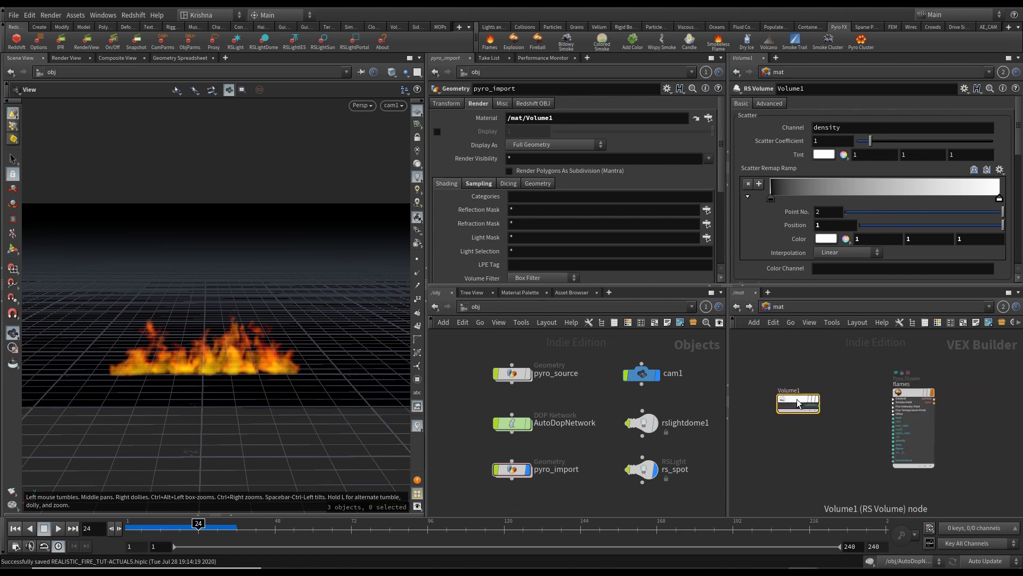
pyautogui.moveTo(800, 403); pyautogui.dragTo(822, 396)
pyautogui.scroll(2, 821, 394)
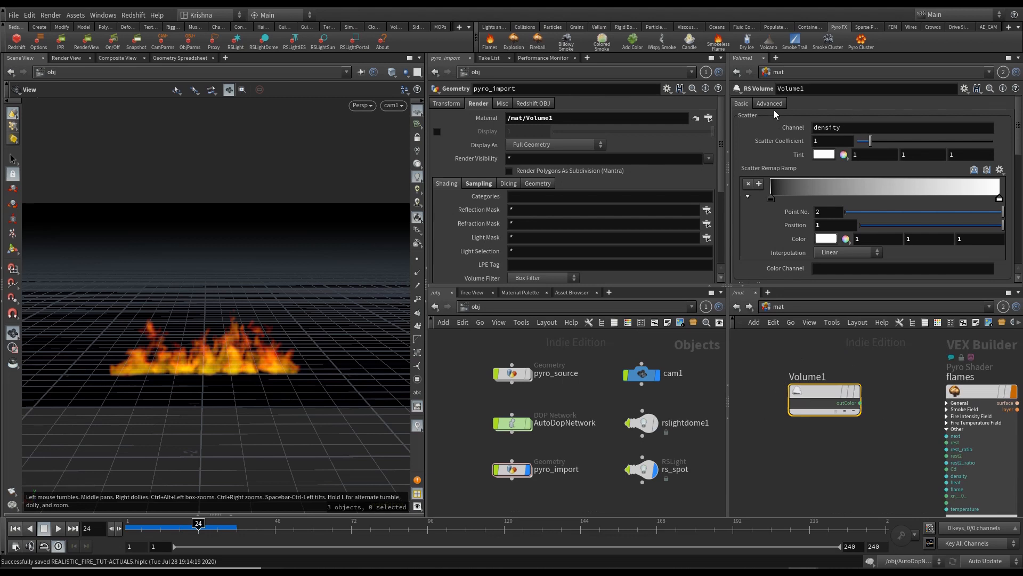
pyautogui.scroll(-5, 770, 176)
pyautogui.scroll(-4, 771, 176)
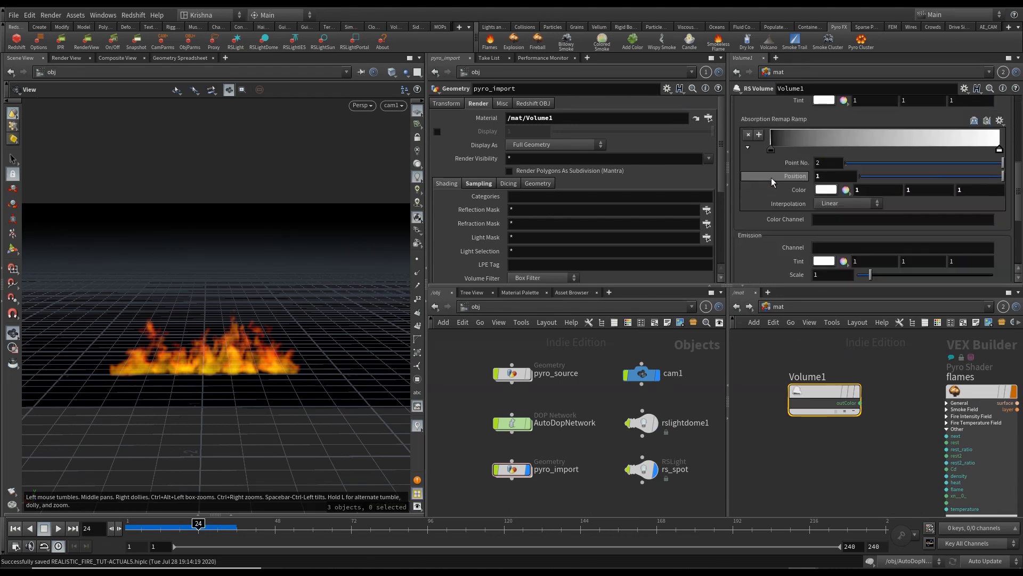
pyautogui.click(825, 169)
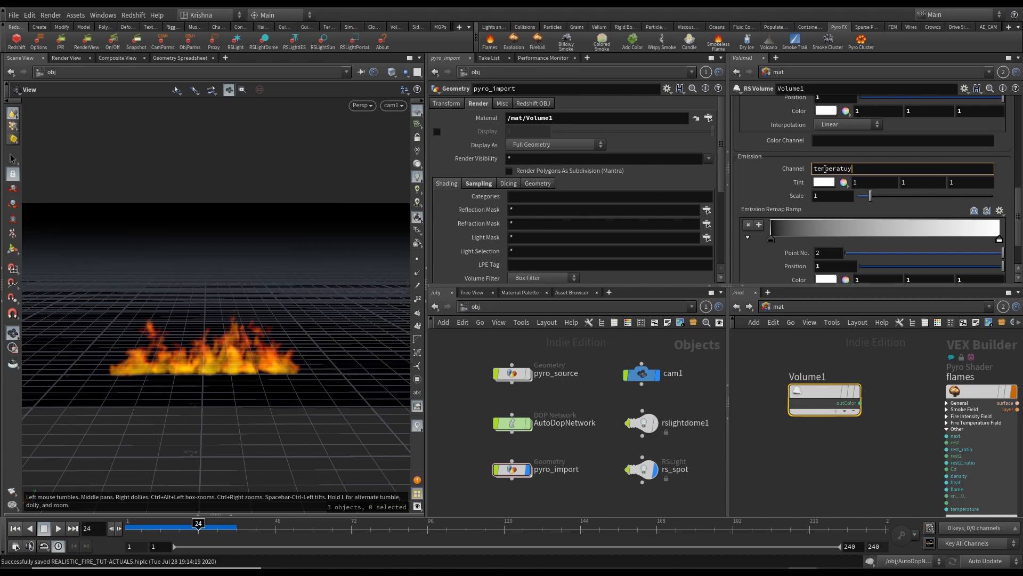
pyautogui.write('temperature')
pyautogui.press('Return')
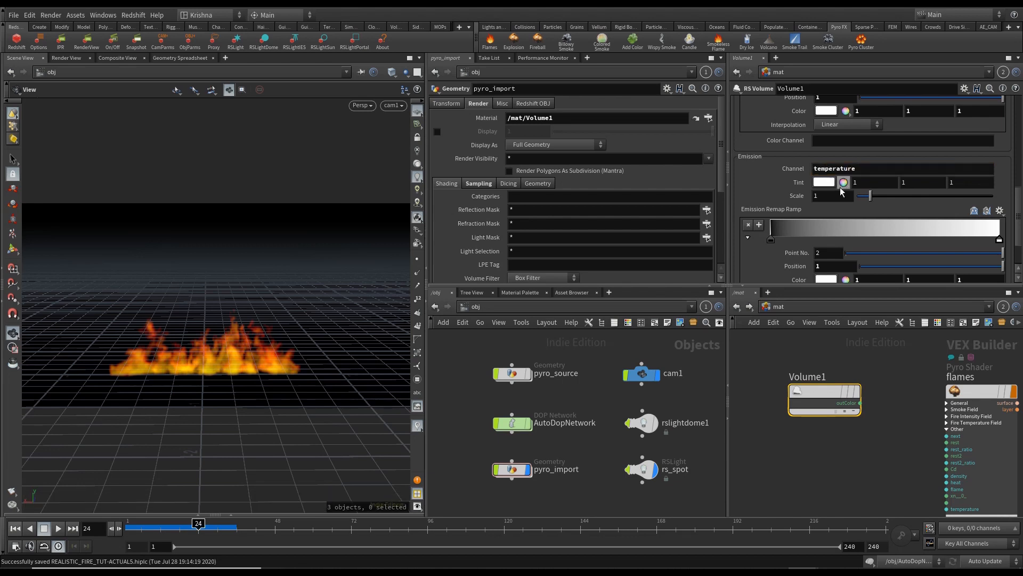
# Step: Apply the black-red-yellow-white preset to Volume1's Emission Remap Ramp
pyautogui.click(1000, 212)
pyautogui.click(979, 222)
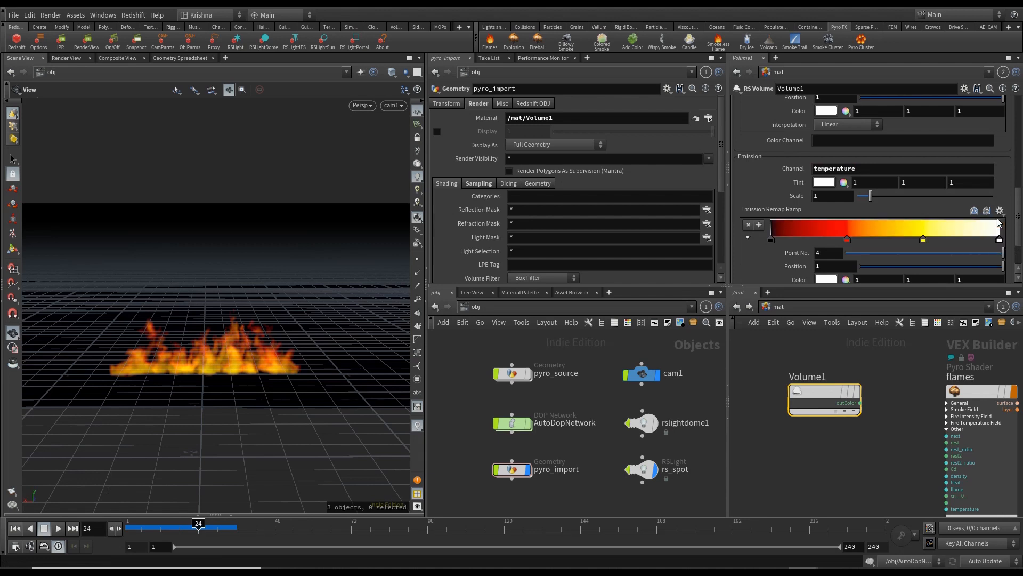
pyautogui.scroll(-2, 906, 213)
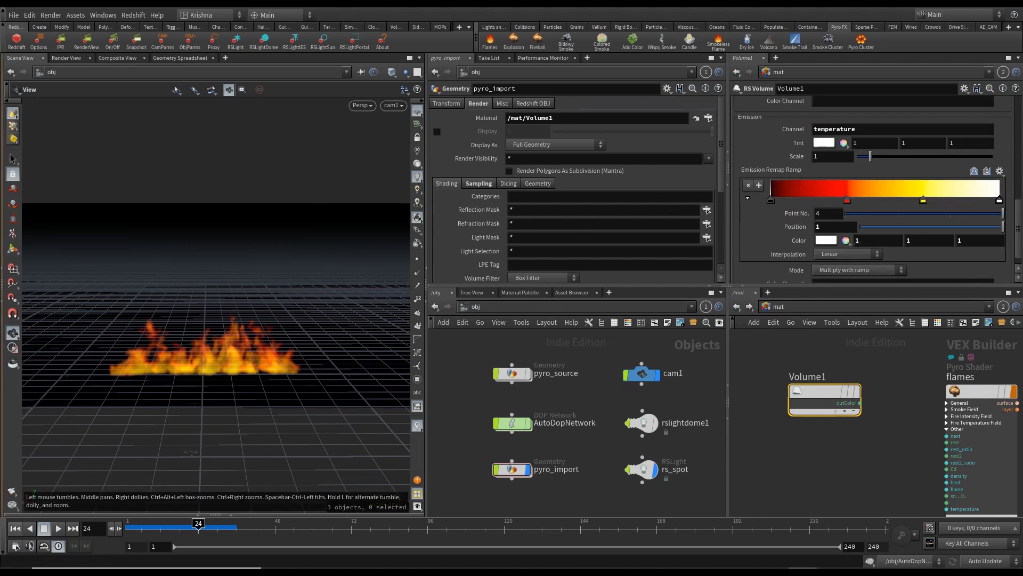
# Step: Switch from the scene view to the Render View and start a Redshift IPR render of the fire
pyautogui.click(55, 59)
pyautogui.click(214, 78)
pyautogui.click(214, 83)
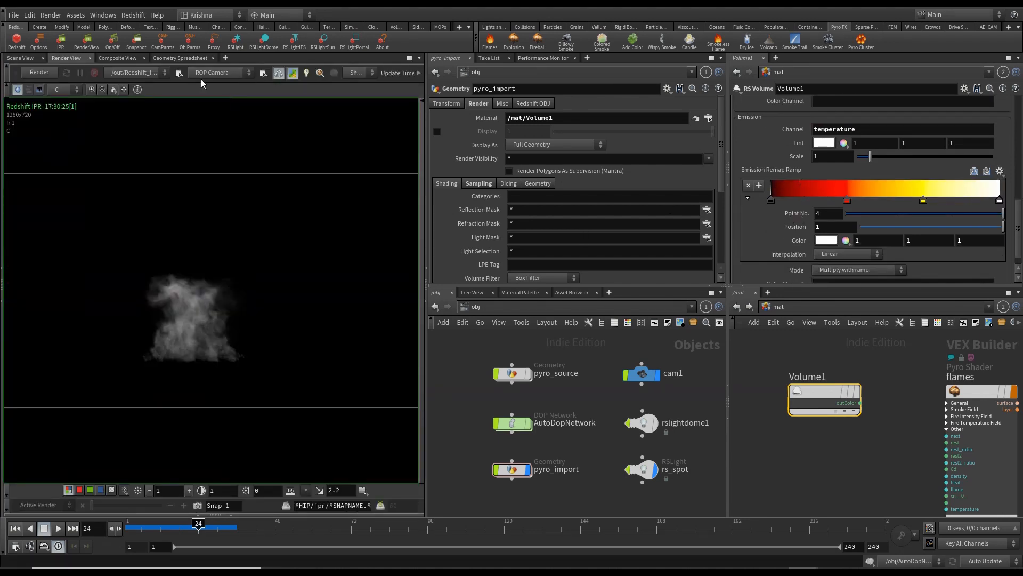
pyautogui.click(48, 72)
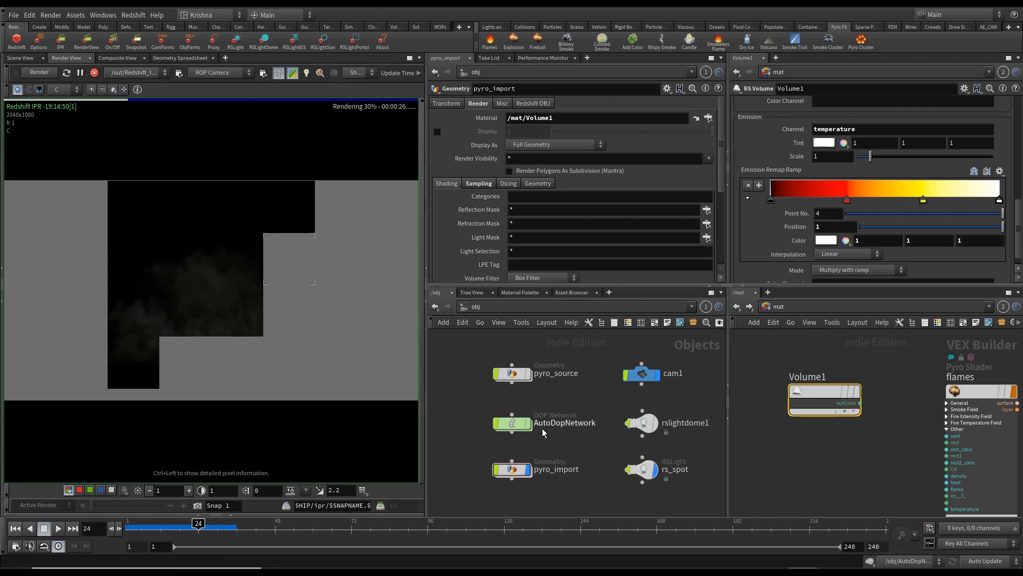
# Step: Enable Override Camera Resolution on Redshift_ROP1 and set its Resolution Scale to 1/2 (Half Resolution)
pyautogui.click(641, 374)
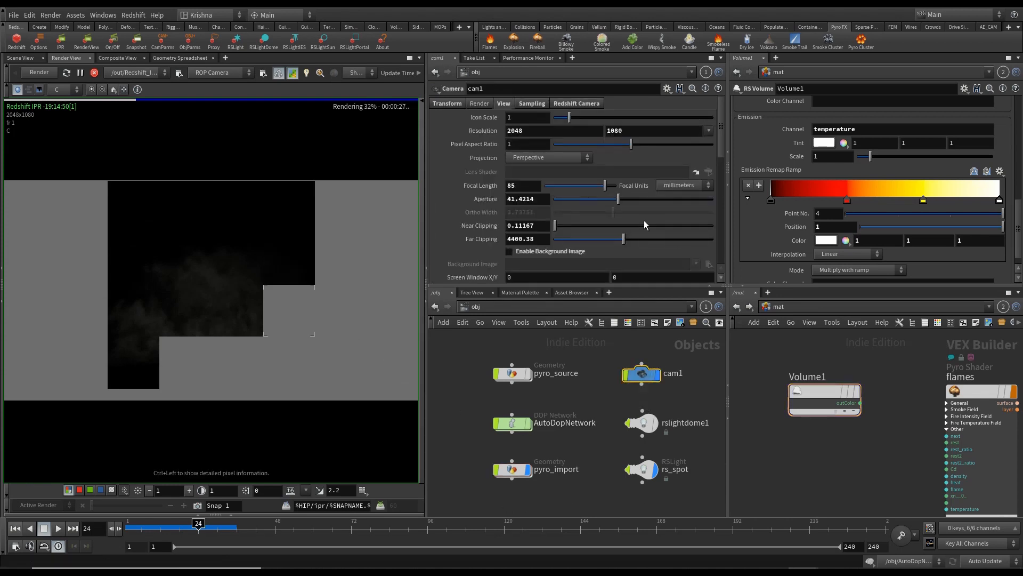
pyautogui.click(778, 307)
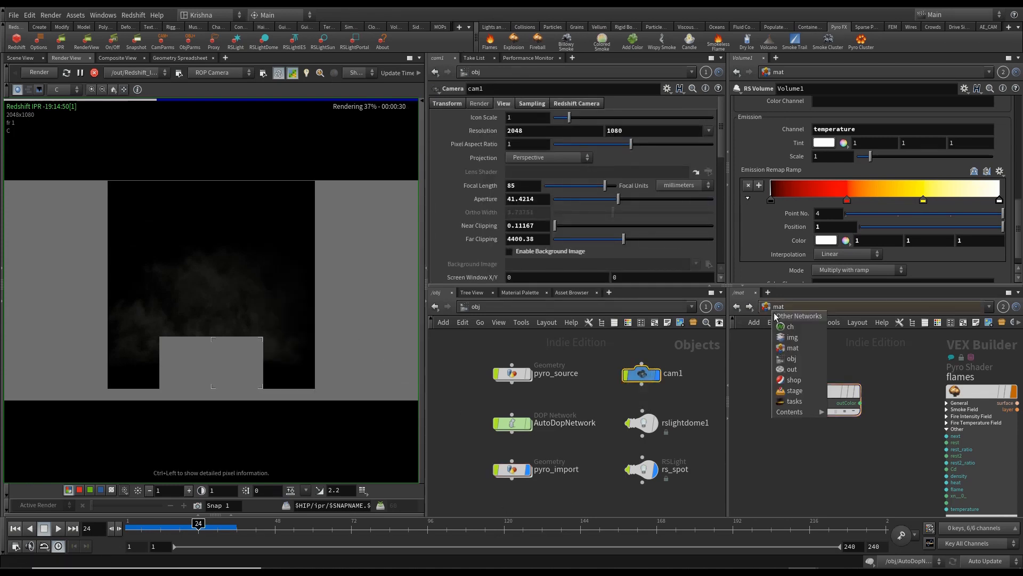
pyautogui.click(795, 379)
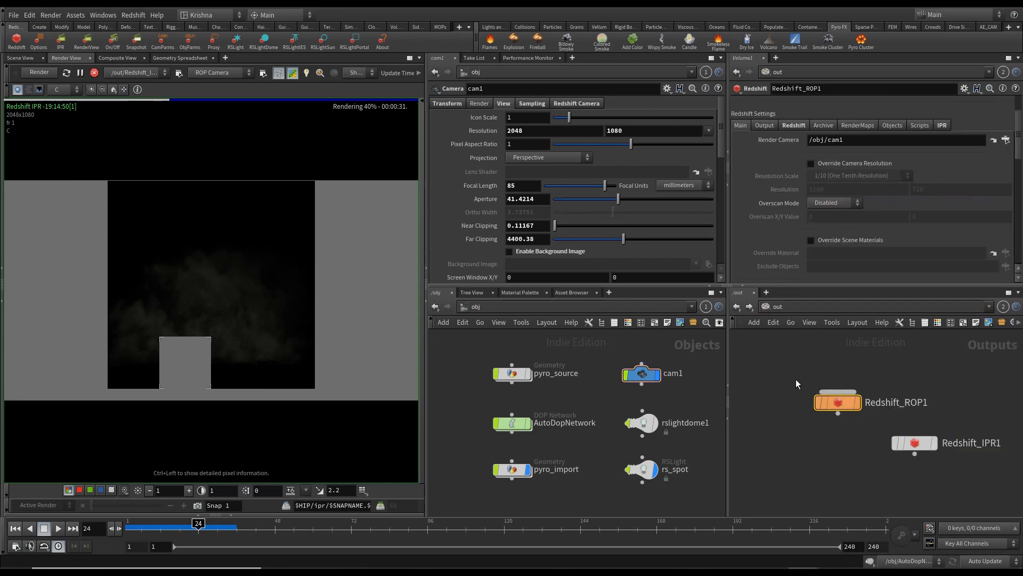
pyautogui.click(811, 163)
pyautogui.click(839, 177)
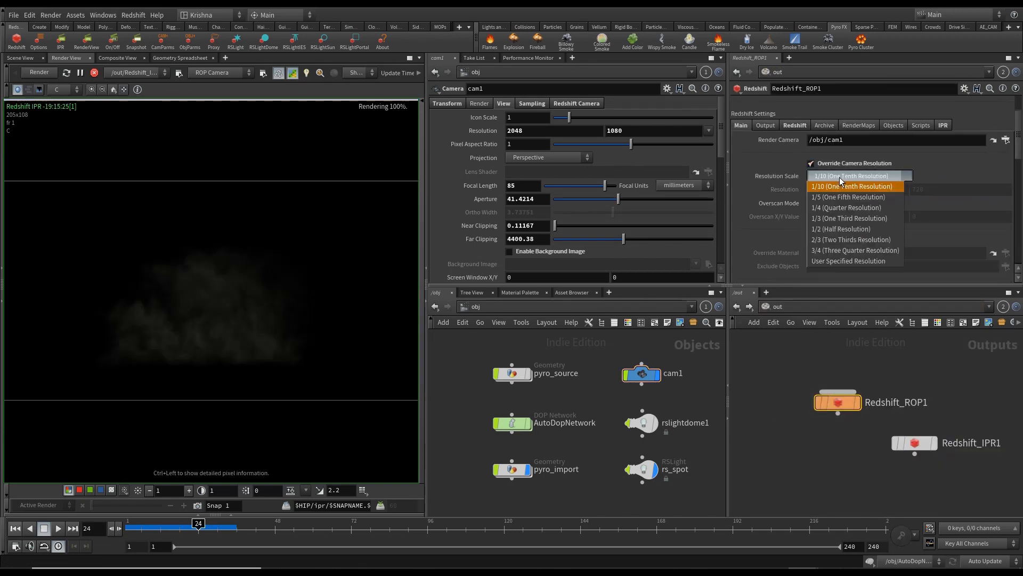
pyautogui.click(840, 212)
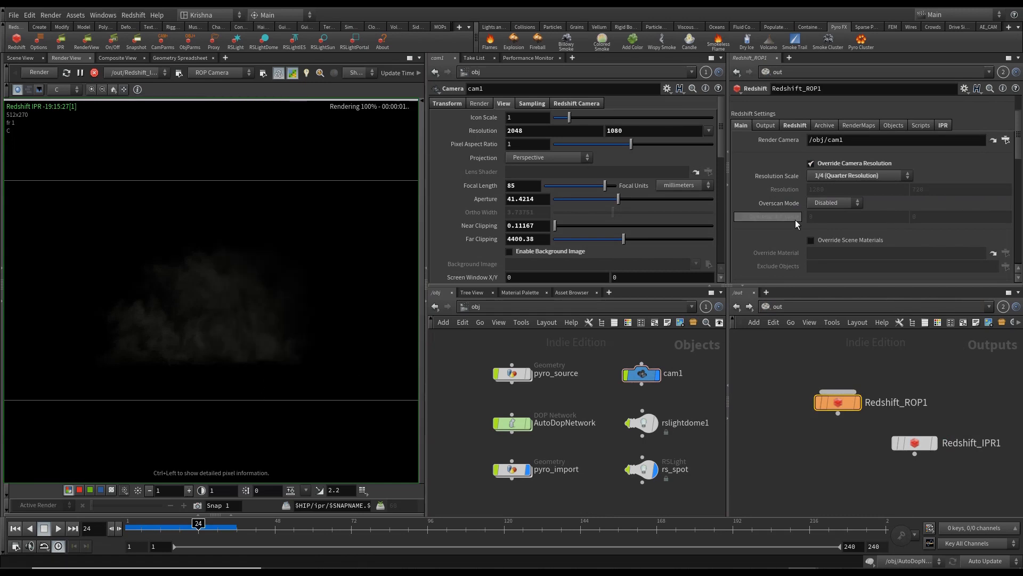
pyautogui.click(829, 176)
pyautogui.click(833, 230)
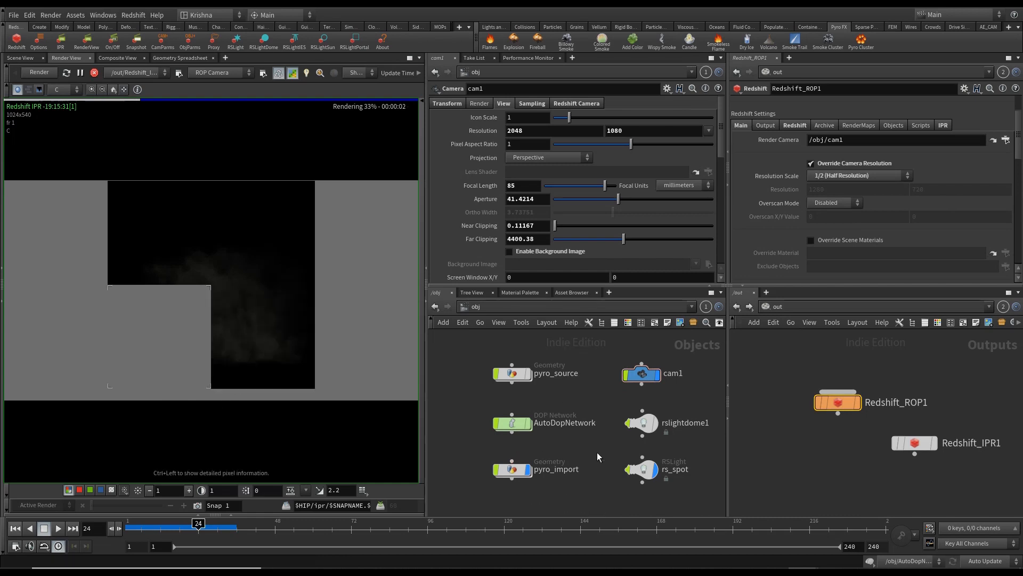
# Step: Return to the material network and raise Volume1's Emission Scale to 6.54
pyautogui.click(769, 307)
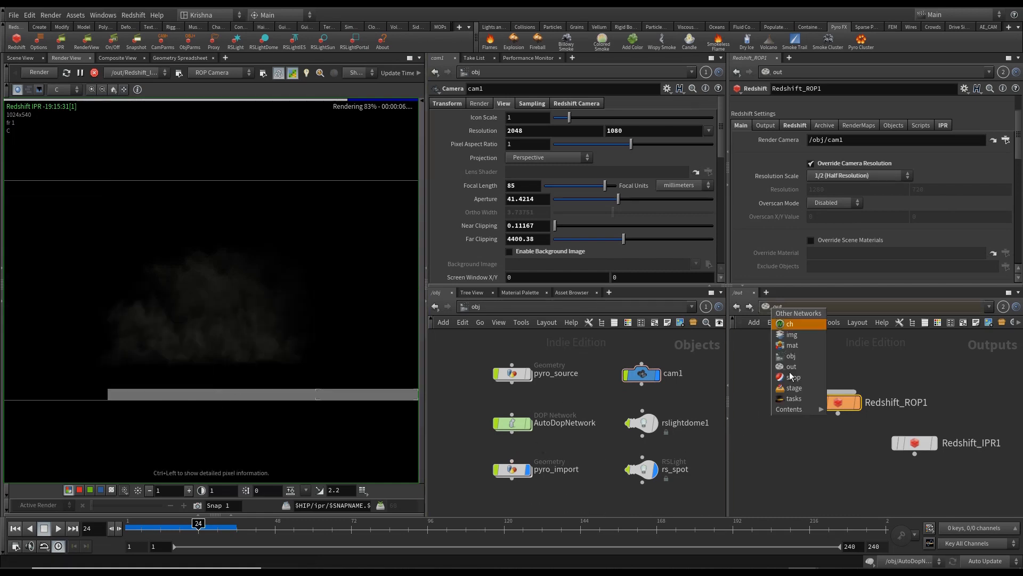
pyautogui.click(793, 345)
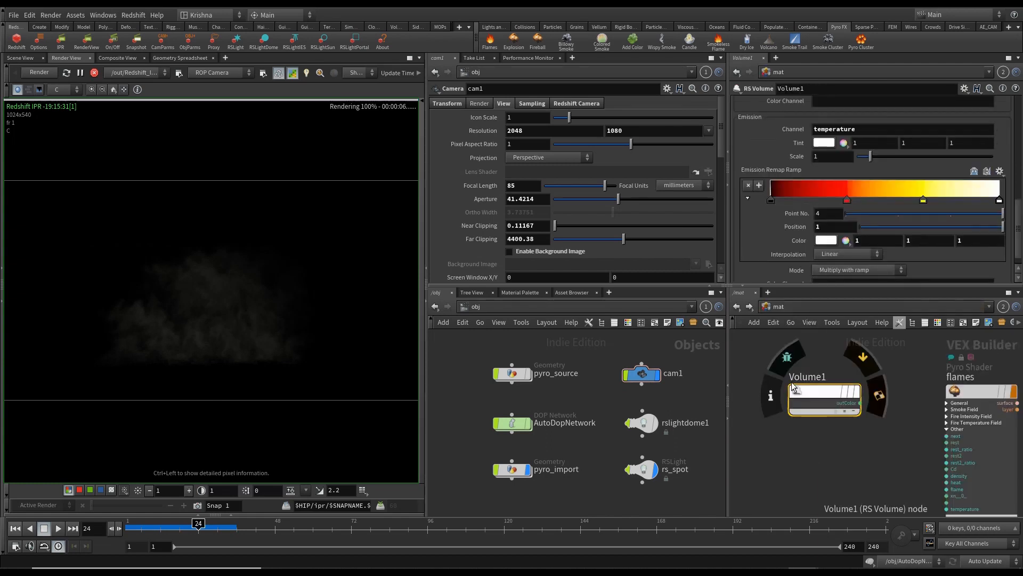
pyautogui.click(510, 469)
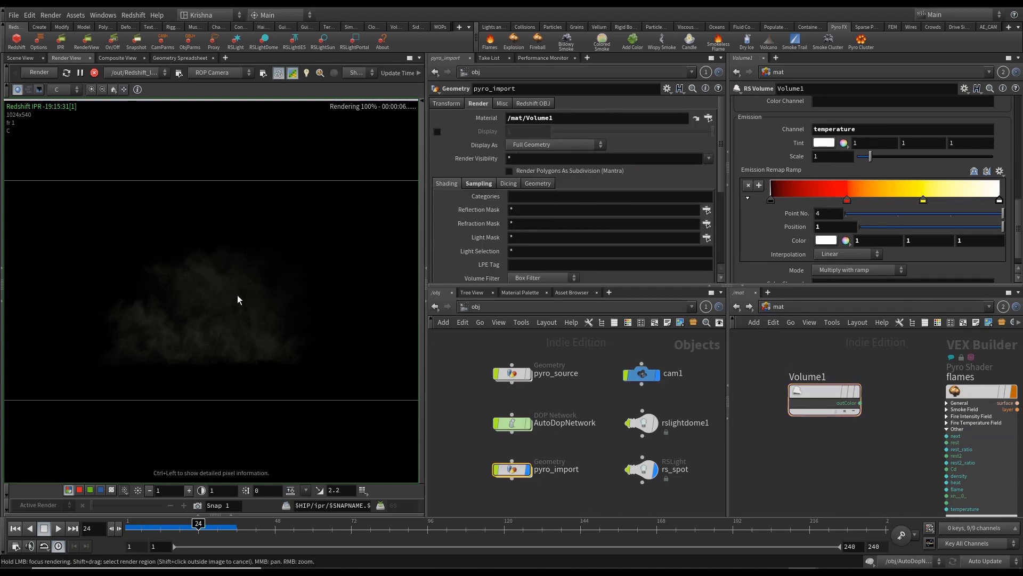
pyautogui.moveTo(871, 156); pyautogui.dragTo(948, 187)
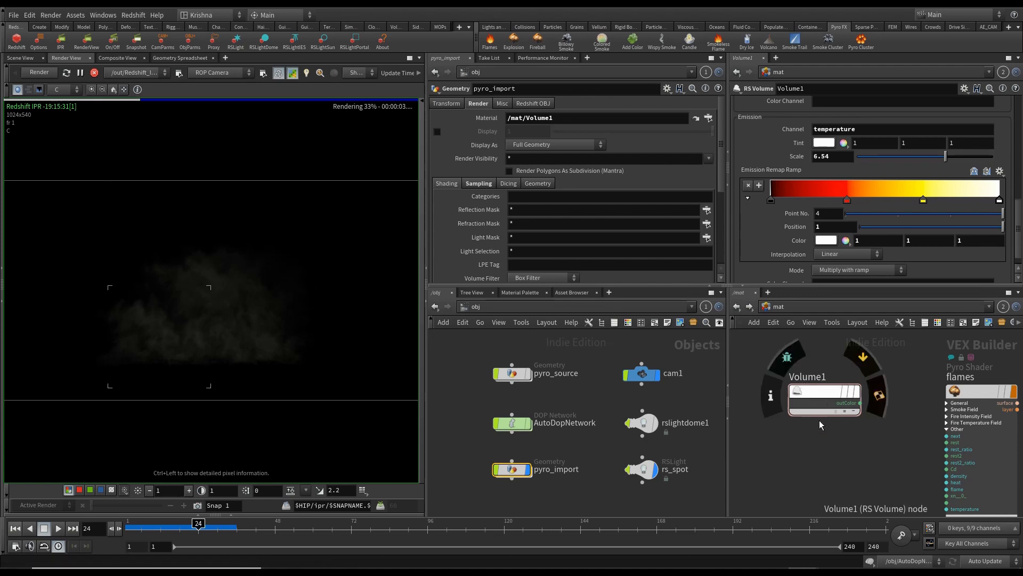
# Step: Delete the Volume1 material and assign pyro_import a new RS Volume shader created in the shop network instead
pyautogui.click(840, 462)
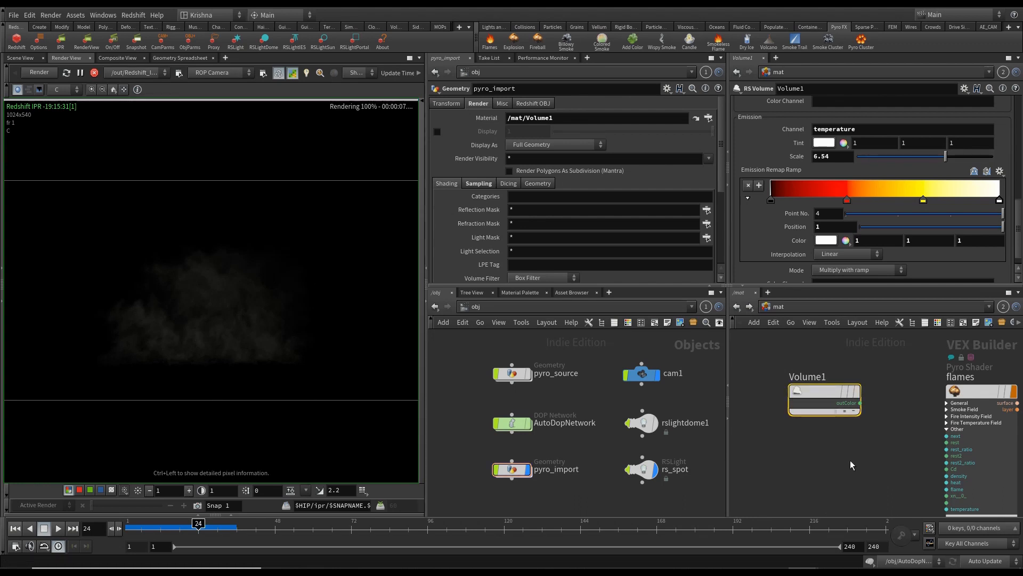
pyautogui.press('Delete')
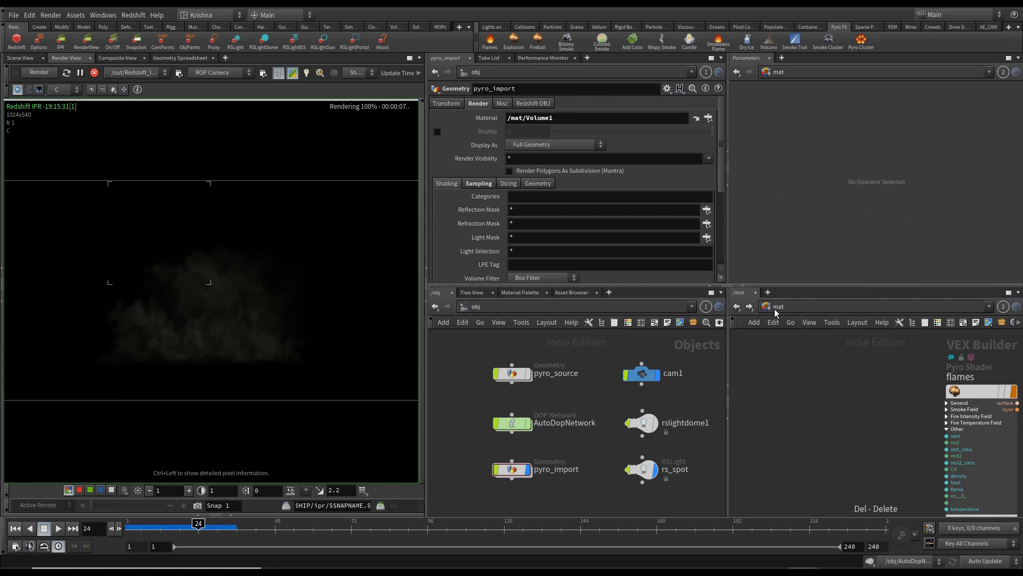
pyautogui.click(775, 313)
pyautogui.click(798, 383)
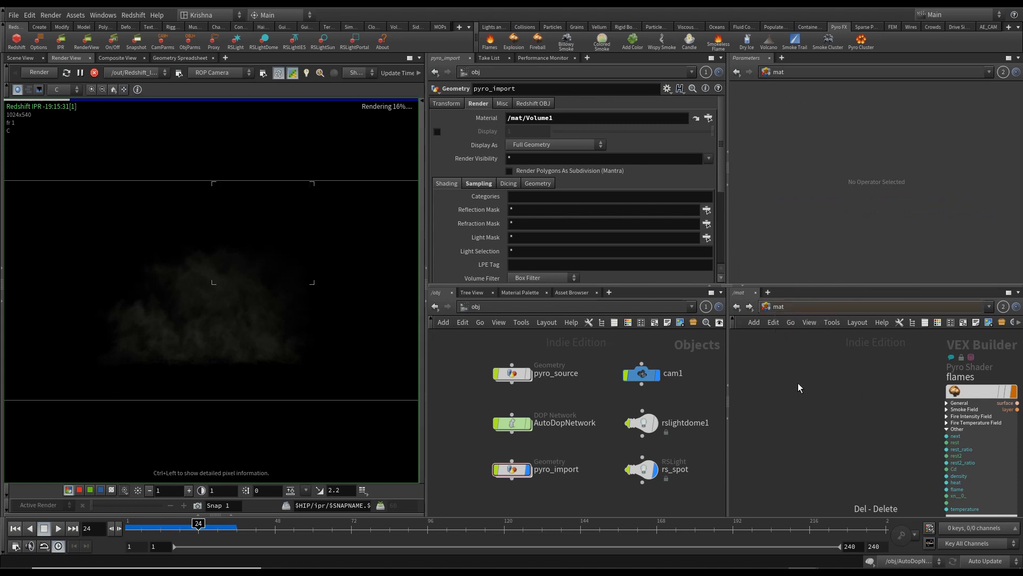
pyautogui.press('Tab')
pyautogui.write('volu')
pyautogui.press('Return')
pyautogui.click(801, 446)
pyautogui.moveTo(816, 443); pyautogui.dragTo(544, 120)
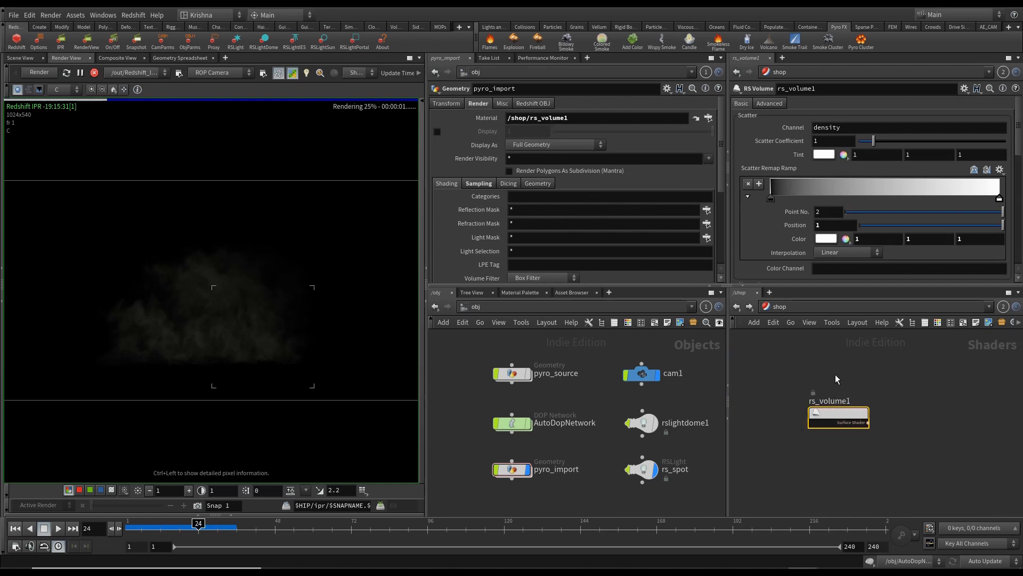
# Step: Set the Emission Channel of the new RS Volume shader to temperature and review its scatter and absorption settings
pyautogui.scroll(-1, 789, 161)
pyautogui.scroll(-5, 787, 164)
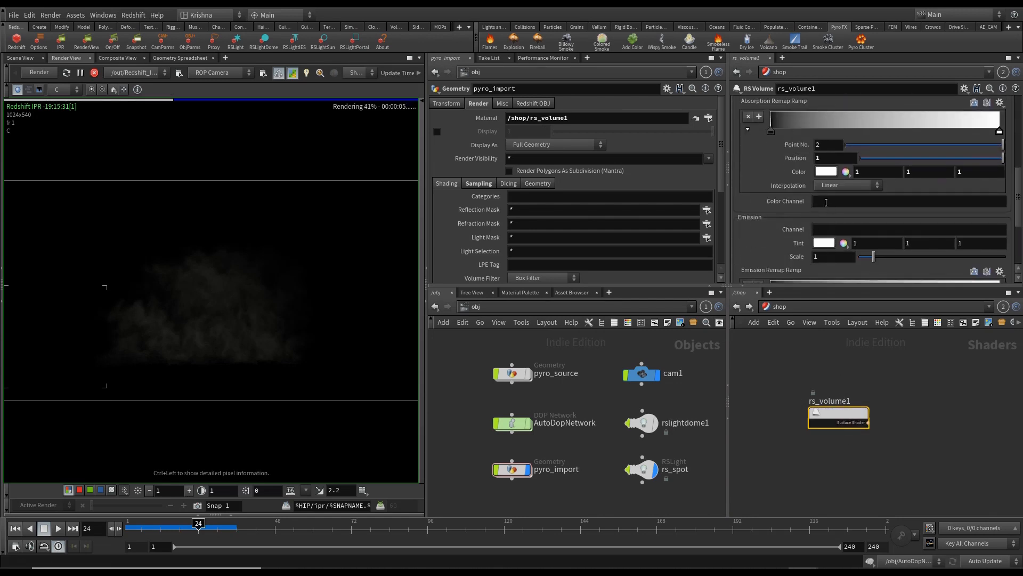
pyautogui.click(821, 230)
pyautogui.write('temperature')
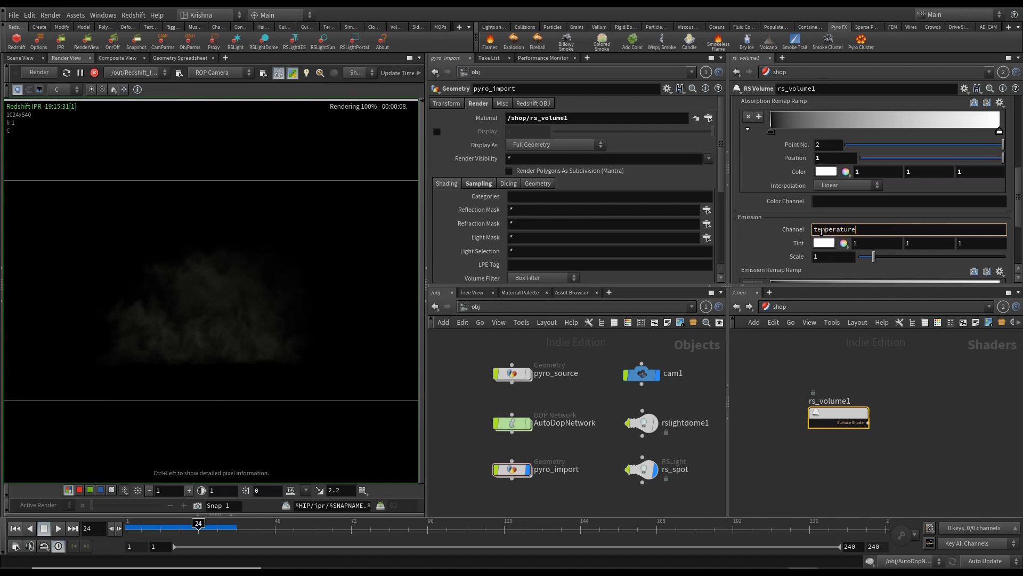
pyautogui.press('Return')
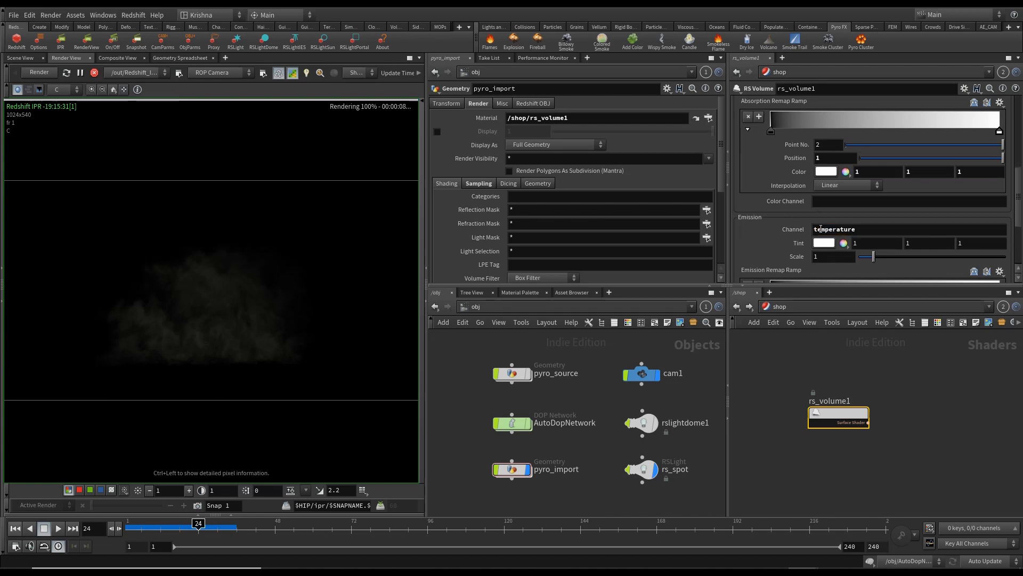
pyautogui.scroll(5, 799, 245)
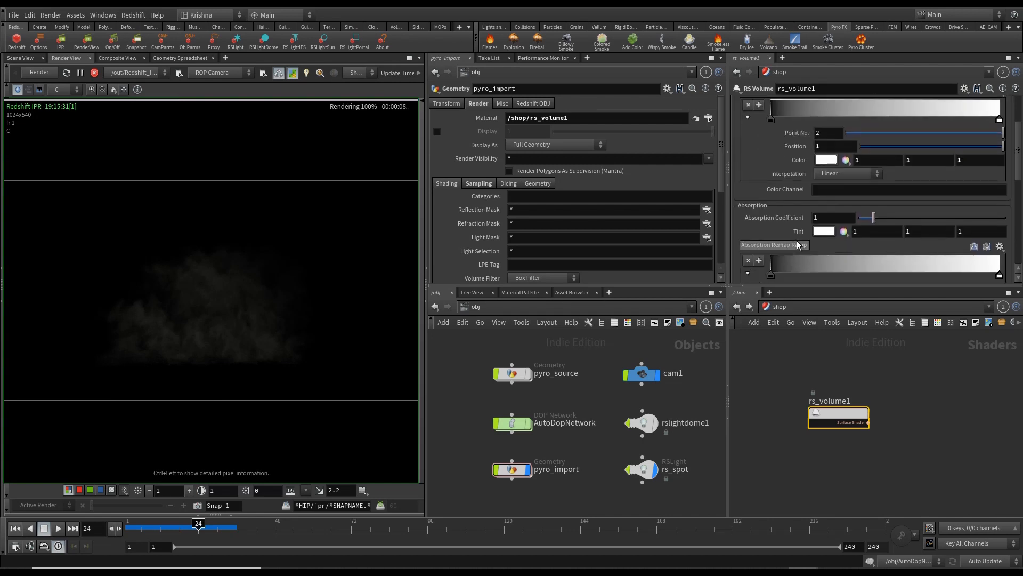
pyautogui.scroll(2, 799, 245)
pyautogui.scroll(-5, 795, 200)
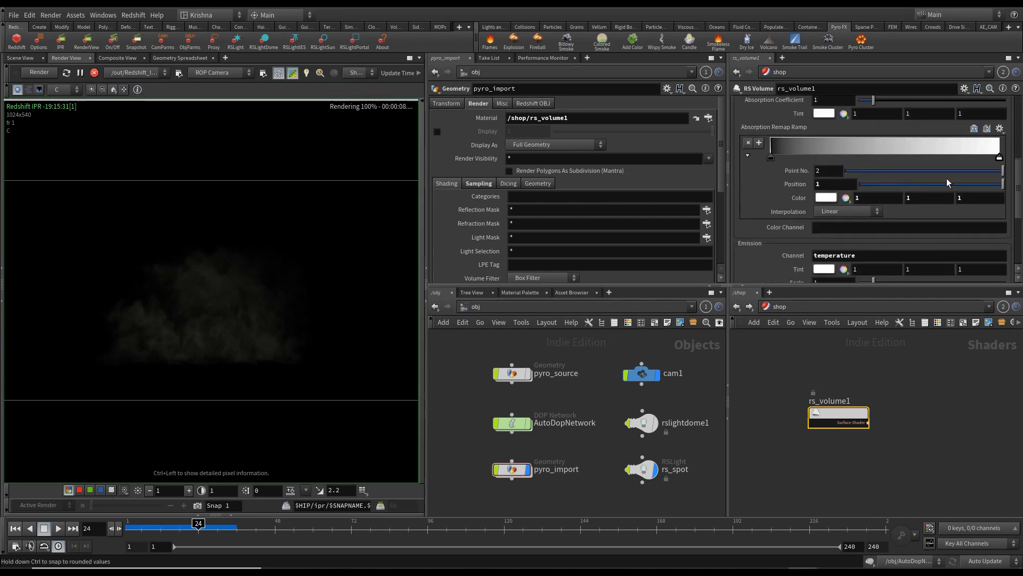
pyautogui.scroll(-2, 935, 184)
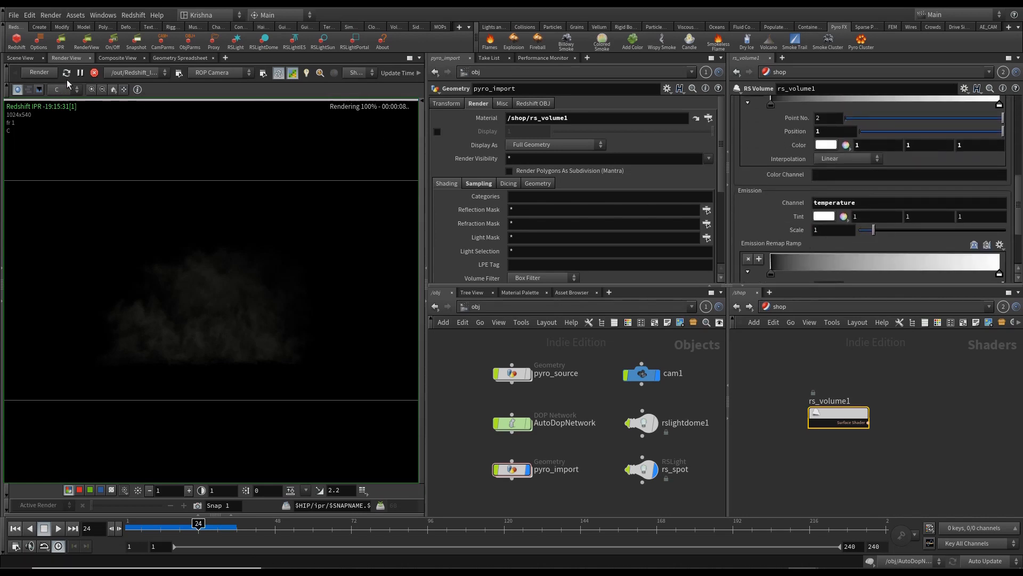
# Step: Stop the running Redshift IPR render and start it again with the new volume shader
pyautogui.click(95, 73)
pyautogui.click(13, 18)
pyautogui.click(20, 78)
pyautogui.click(35, 72)
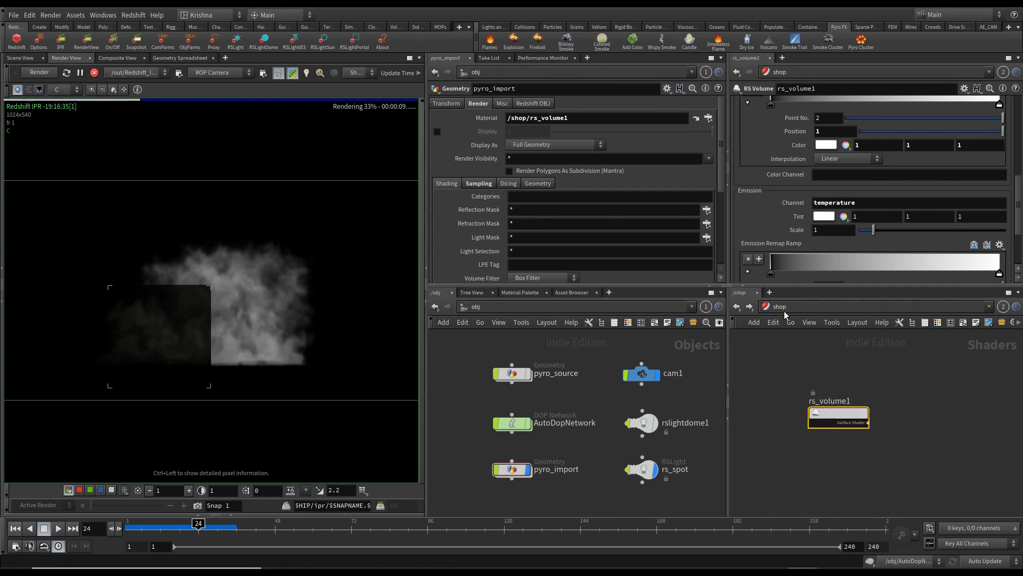
# Step: Apply the black-red-yellow-white preset to the Emission Remap Ramp of rs_volume1
pyautogui.scroll(-2, 943, 251)
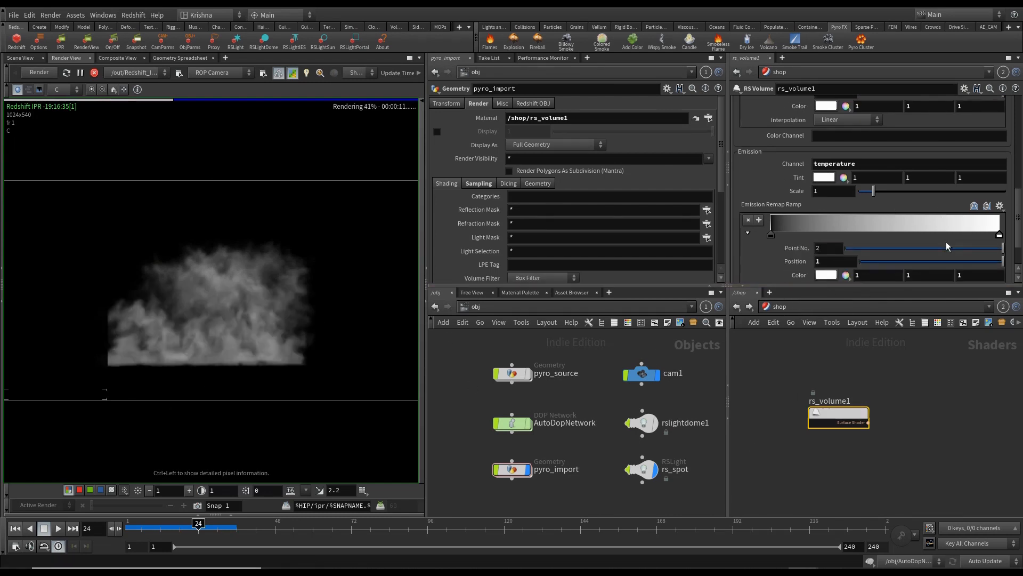
pyautogui.click(999, 206)
pyautogui.click(978, 218)
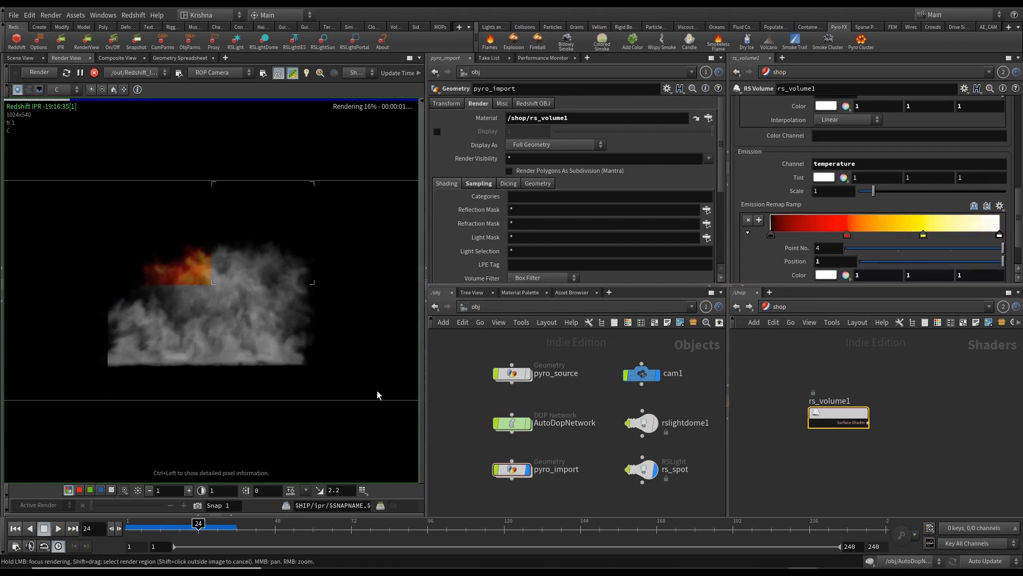
# Step: Change the Emission Channel of rs_volume1 to heat and restart the IPR render
pyautogui.doubleClick(874, 162)
pyautogui.write('heat')
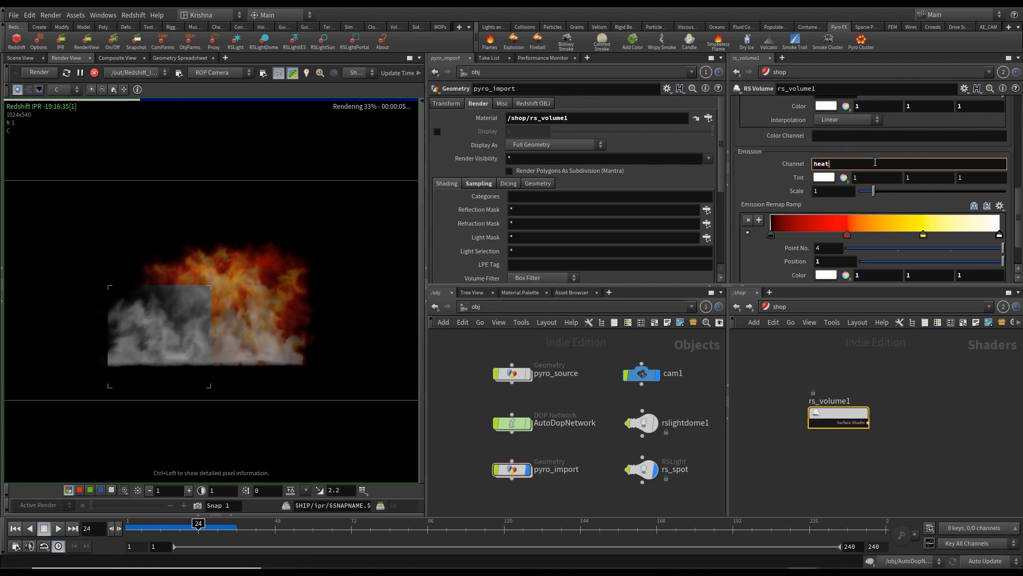
pyautogui.press('Return')
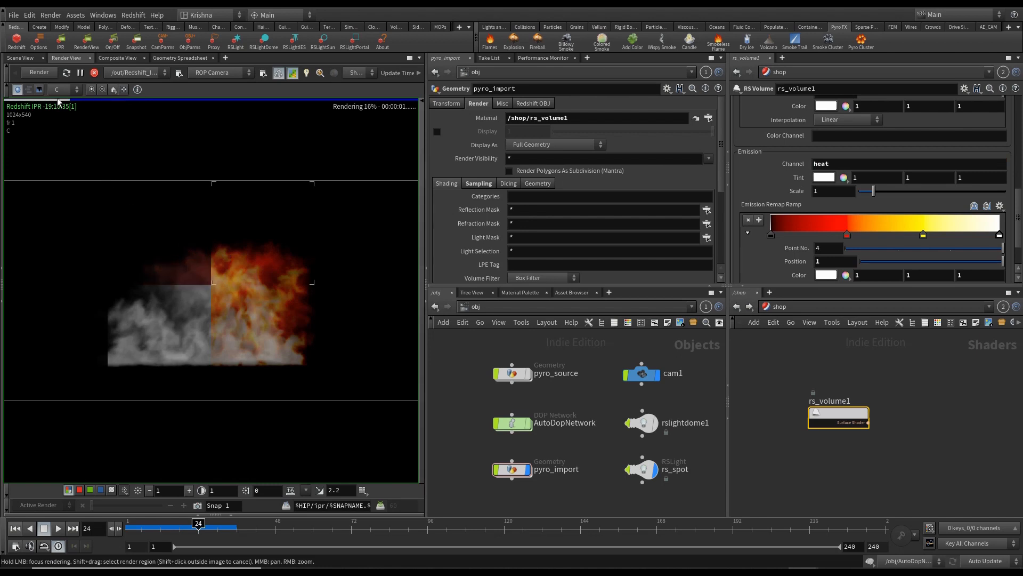
pyautogui.click(40, 73)
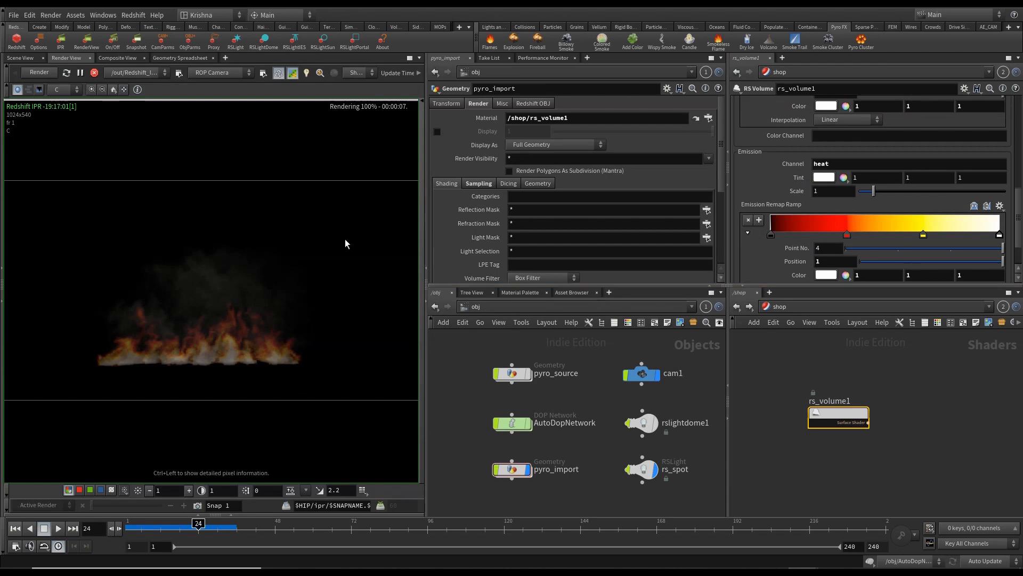
# Step: Set the Emission Scale of rs_volume1 to 10
pyautogui.click(823, 192)
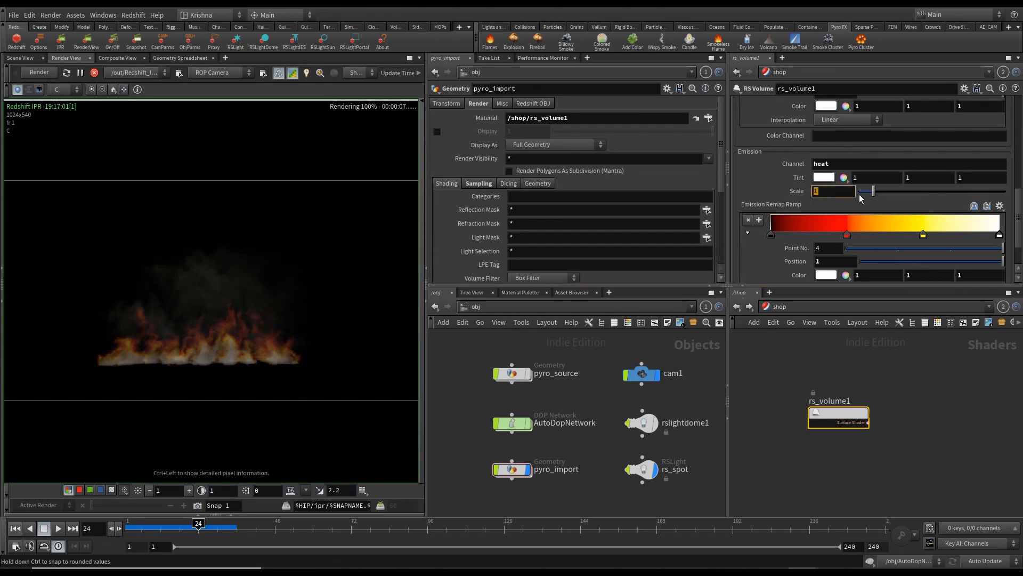
pyautogui.write('0')
pyautogui.press('Return')
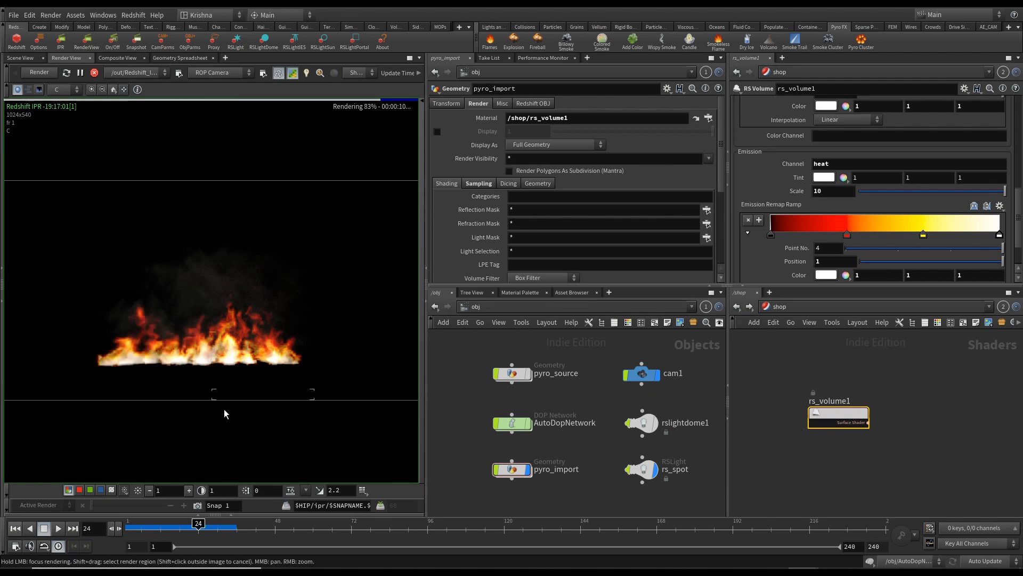
# Step: Look over the dome and spot lights, and set the Secondary GI Engine of Redshift_ROP1 to None
pyautogui.click(636, 430)
pyautogui.click(643, 470)
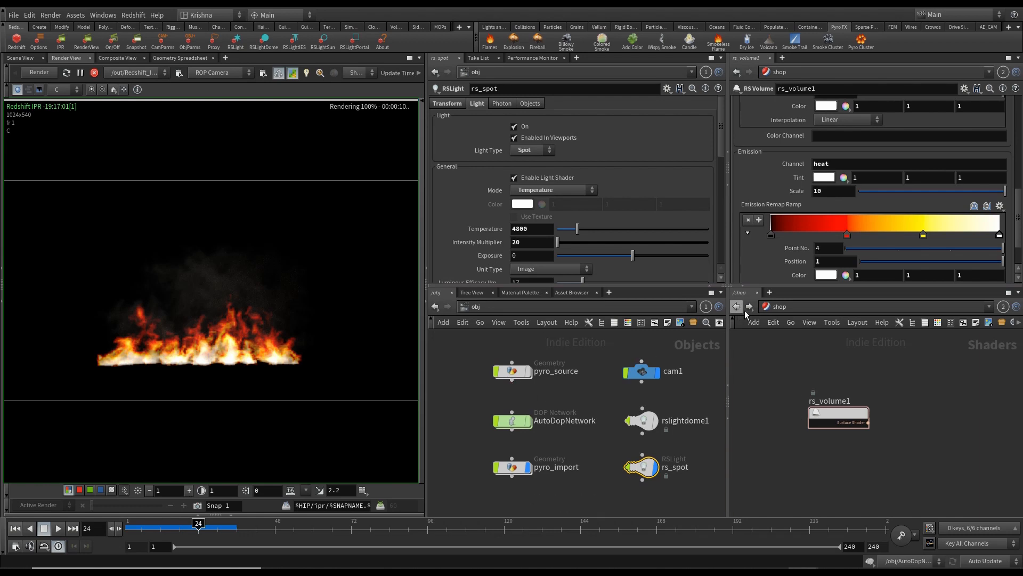
pyautogui.click(777, 306)
pyautogui.click(779, 361)
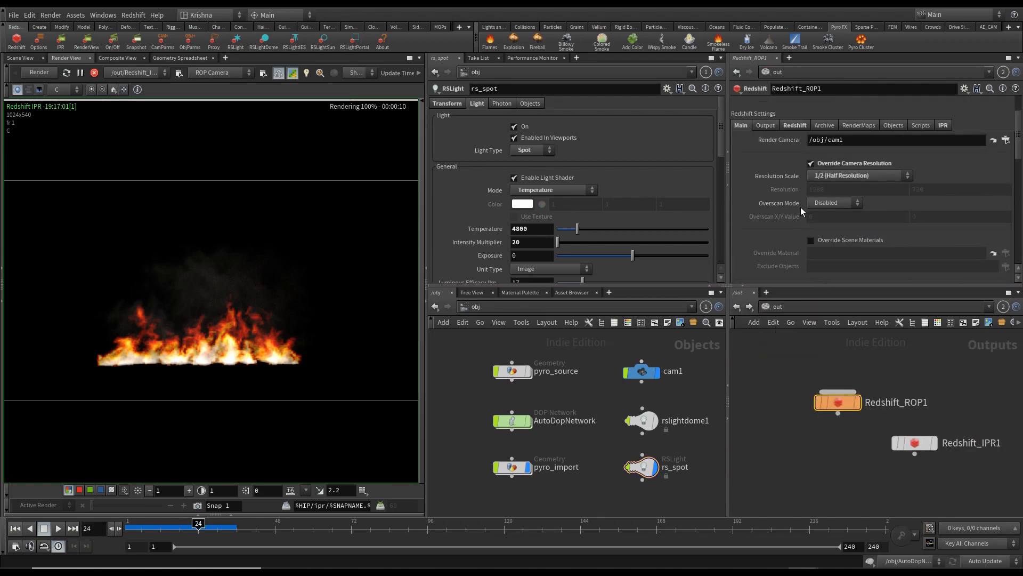
pyautogui.click(795, 125)
pyautogui.click(838, 179)
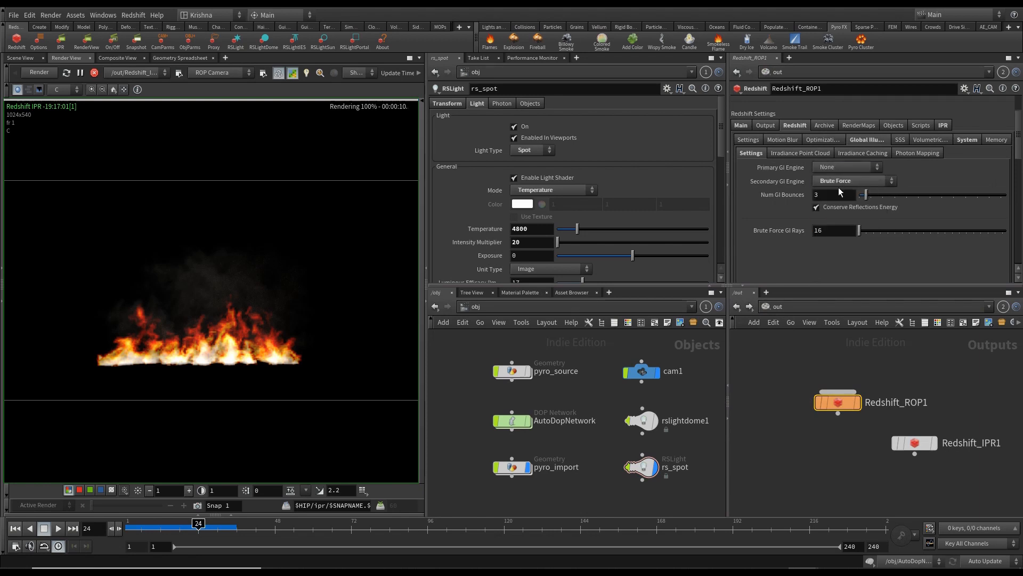
pyautogui.click(833, 193)
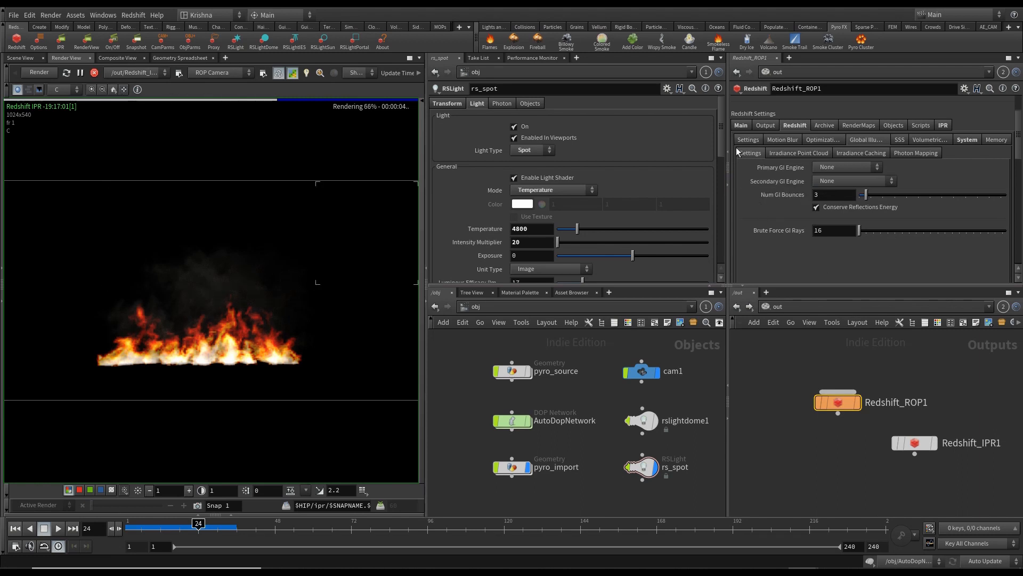
# Step: Check Redshift_ROP1's sampling settings and set its Resolution Scale to 1/4 (Quarter Resolution)
pyautogui.click(752, 142)
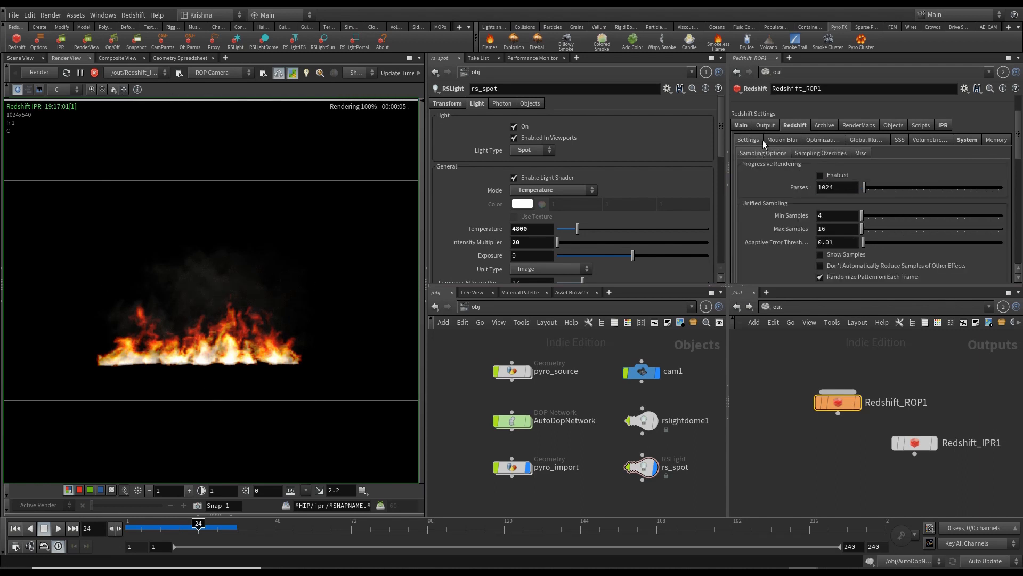
pyautogui.click(742, 126)
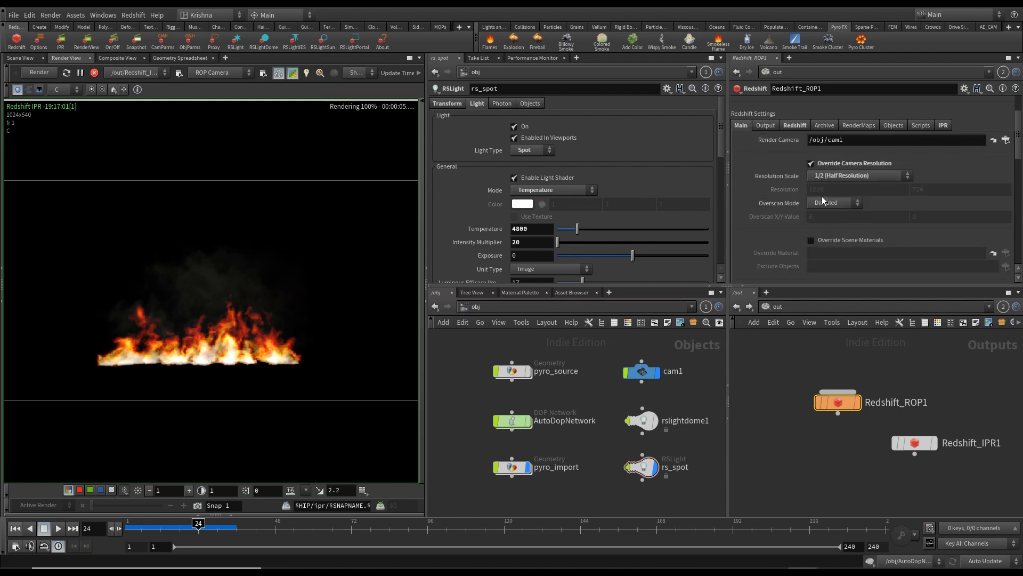
pyautogui.click(837, 176)
pyautogui.click(838, 208)
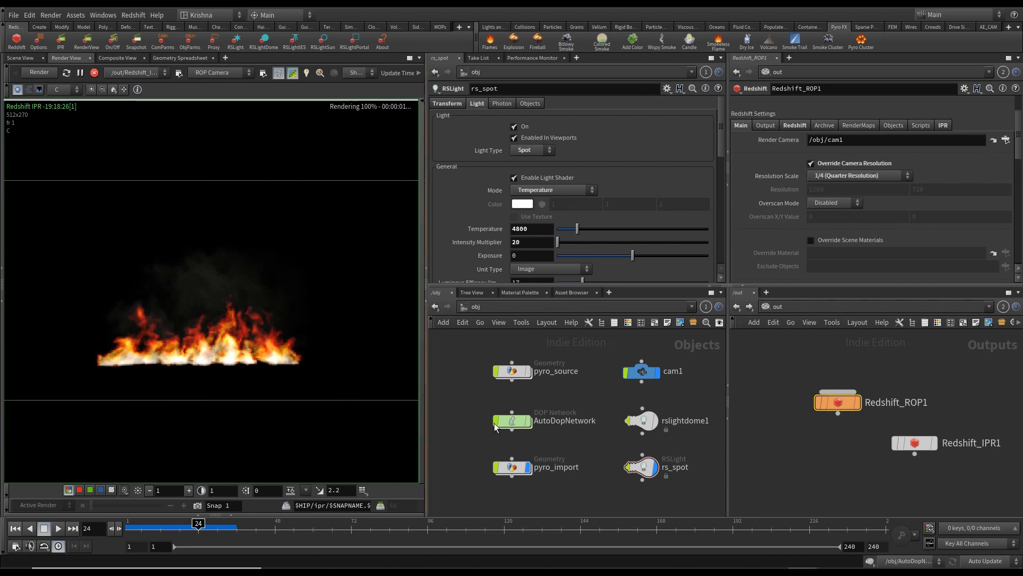
# Step: In the shop network, set the Emission Scale of rs_volume1 to 24
pyautogui.click(776, 312)
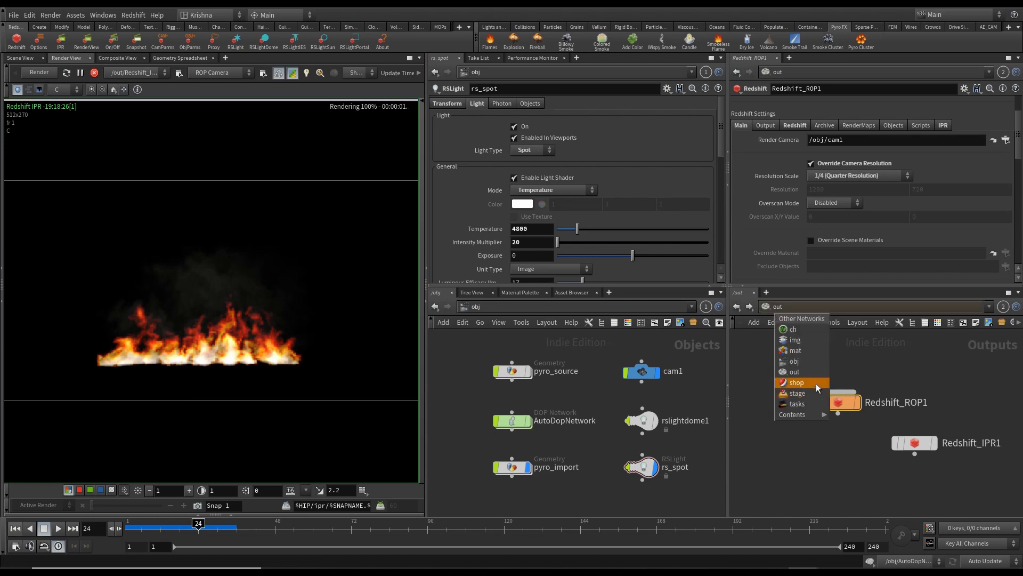
pyautogui.click(816, 383)
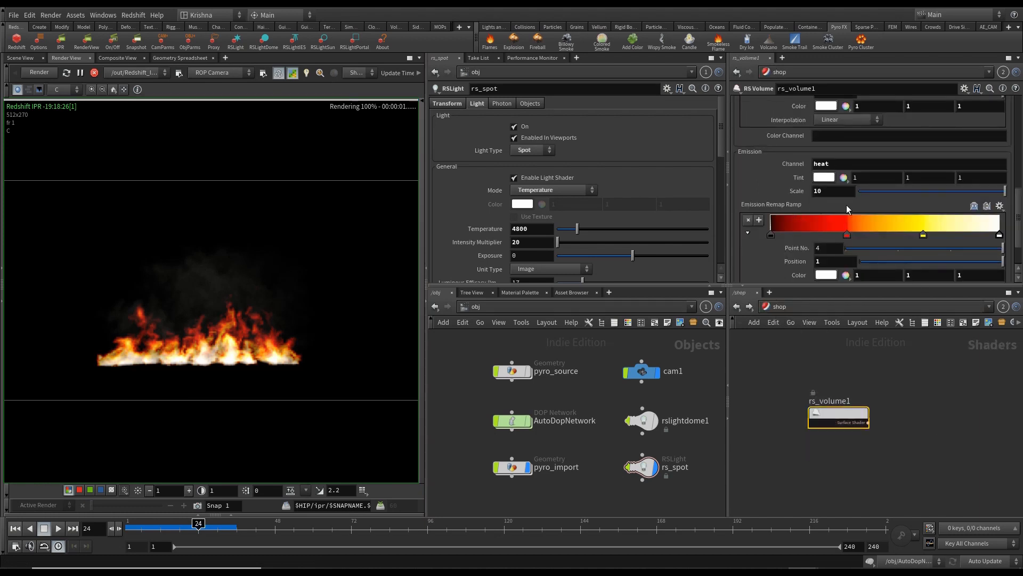
pyautogui.click(834, 195)
pyautogui.write('24')
pyautogui.press('Return')
# Step: Recolour the red point of the Emission Remap Ramp to orange (1, 0.1, 0) and move it to position about 0.047
pyautogui.scroll(-6, 801, 199)
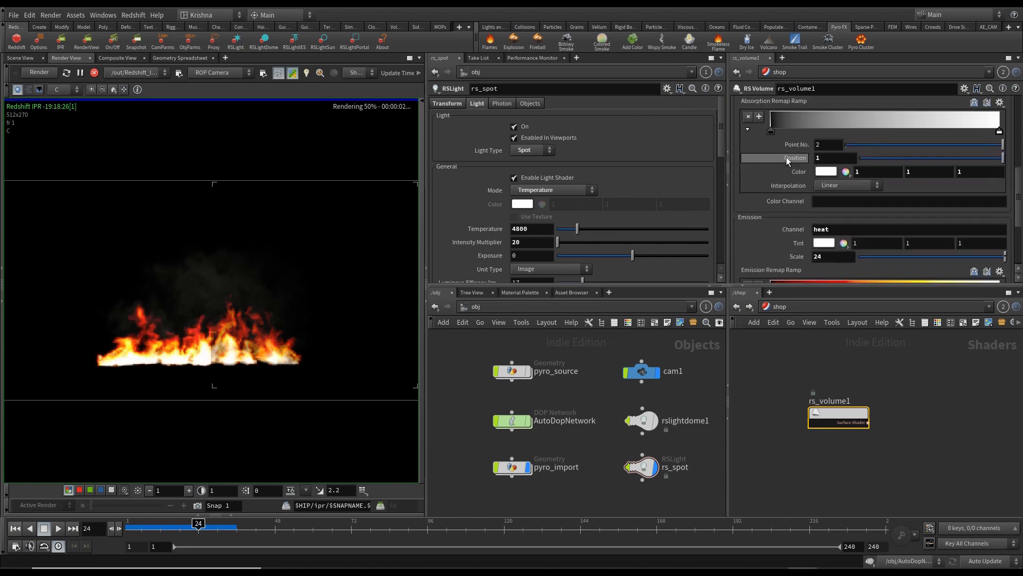
pyautogui.scroll(8, 767, 183)
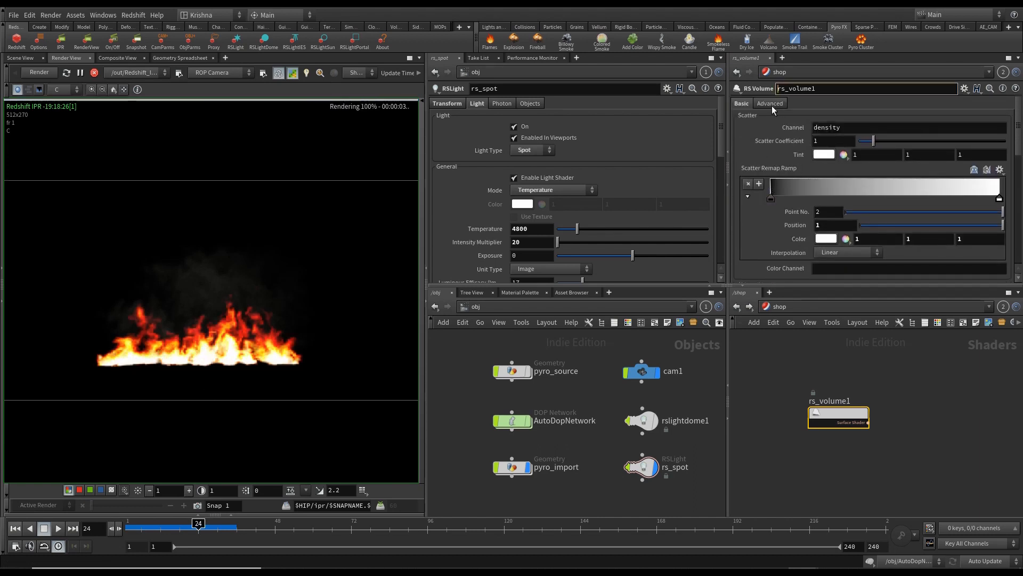
pyautogui.scroll(-5, 771, 191)
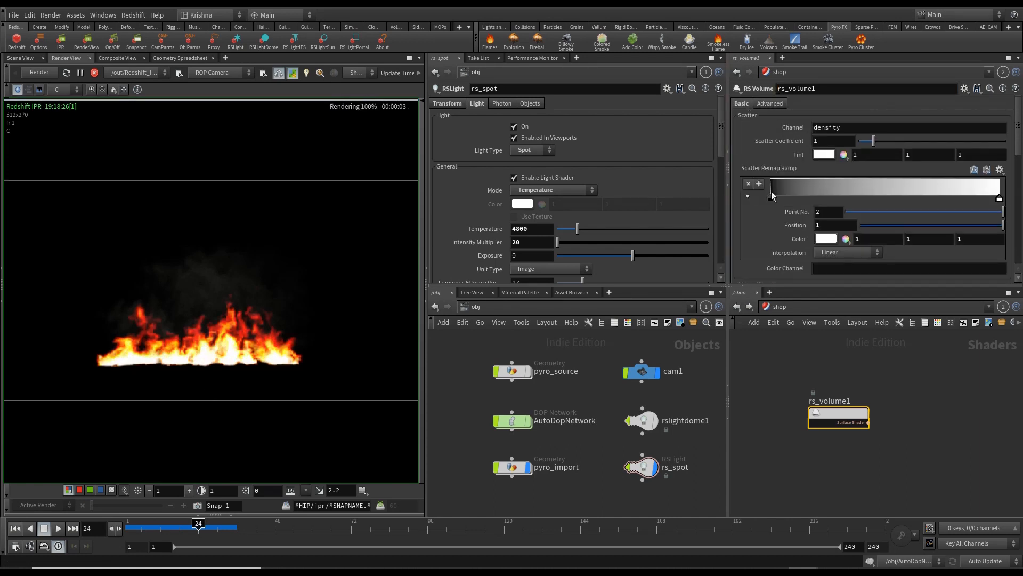
pyautogui.scroll(-5, 762, 205)
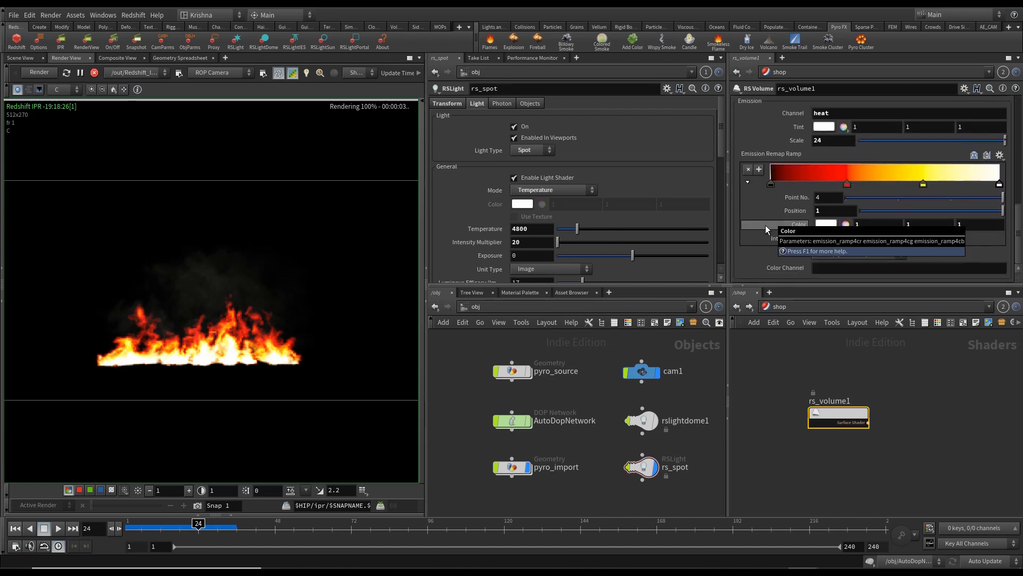
pyautogui.click(847, 185)
pyautogui.click(825, 224)
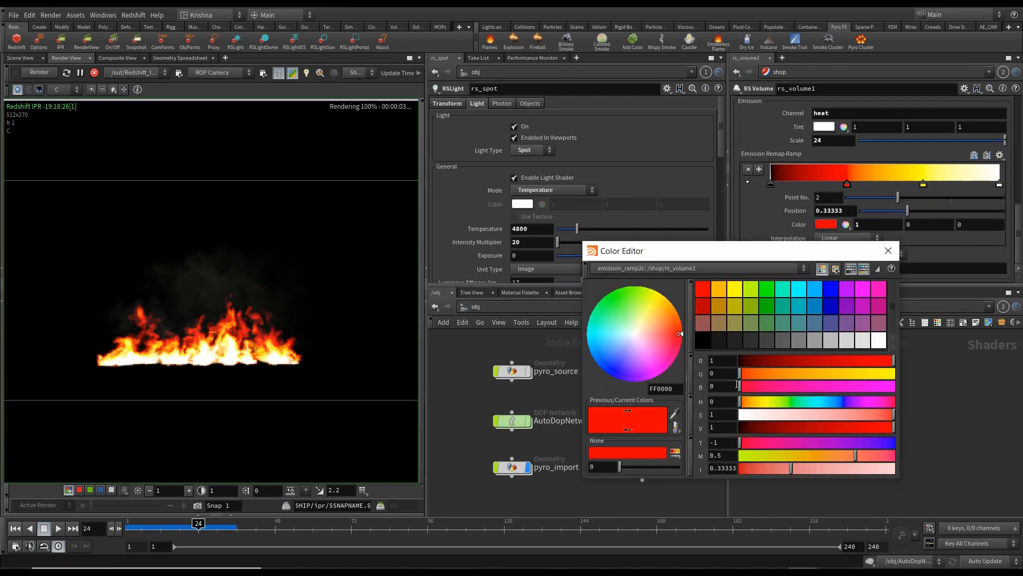
pyautogui.moveTo(741, 374); pyautogui.dragTo(745, 380)
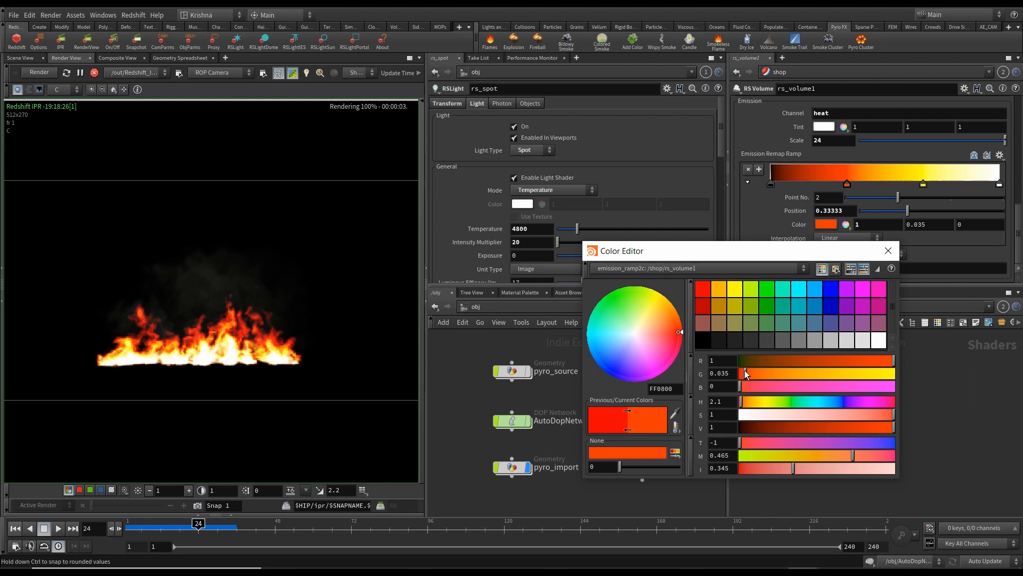
pyautogui.click(755, 372)
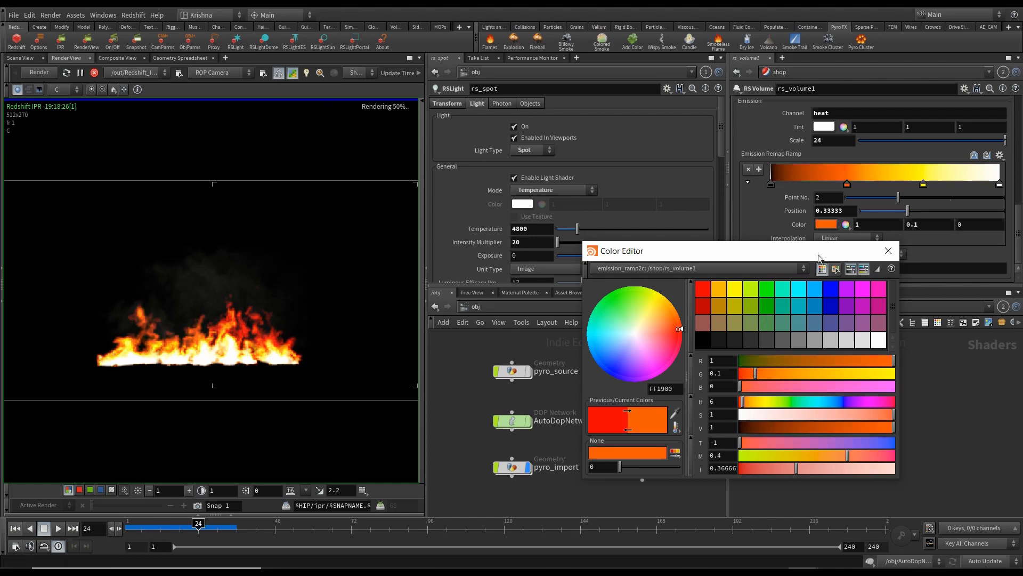
pyautogui.moveTo(847, 184); pyautogui.dragTo(782, 187)
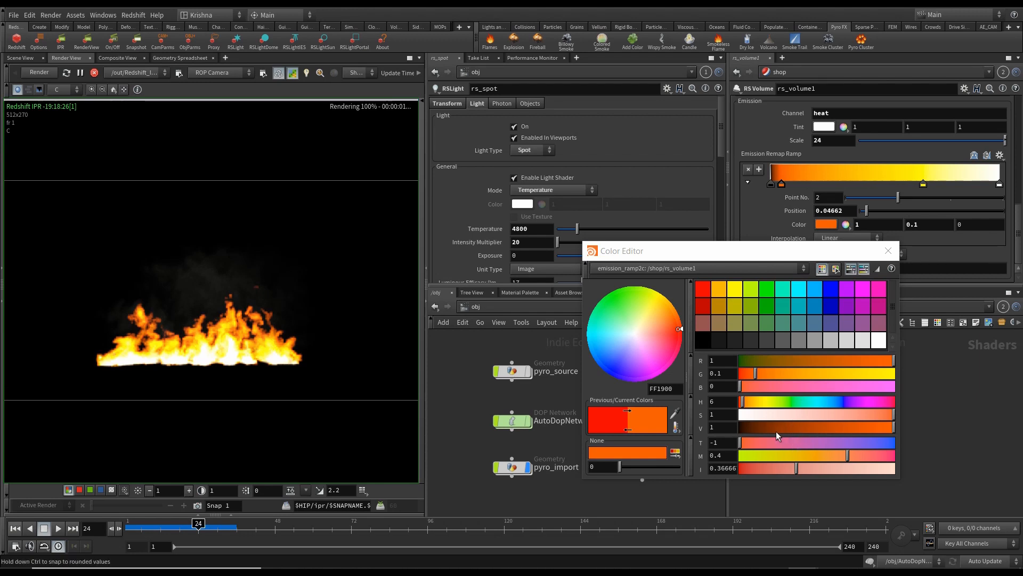
# Step: Add an orange ramp point at position about 0.126 and darken the point before it to a colour value of 0.183
pyautogui.click(787, 184)
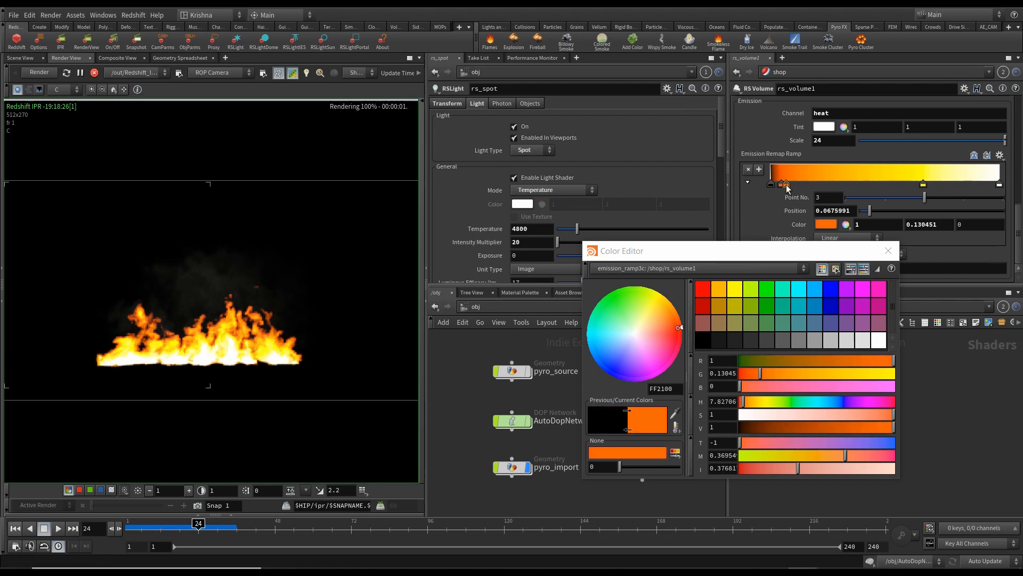
pyautogui.moveTo(788, 187); pyautogui.dragTo(799, 185)
pyautogui.click(781, 184)
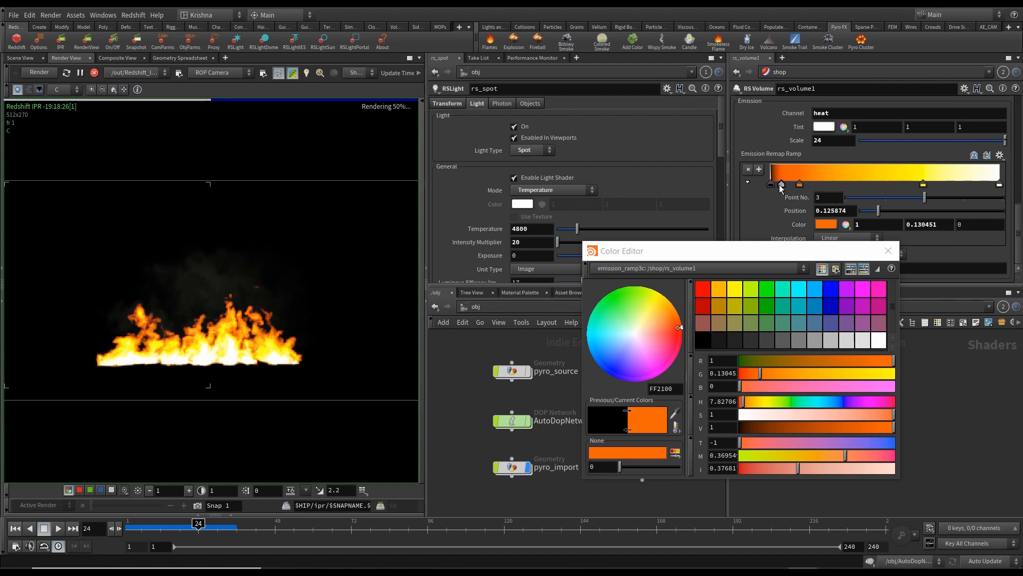
pyautogui.click(769, 428)
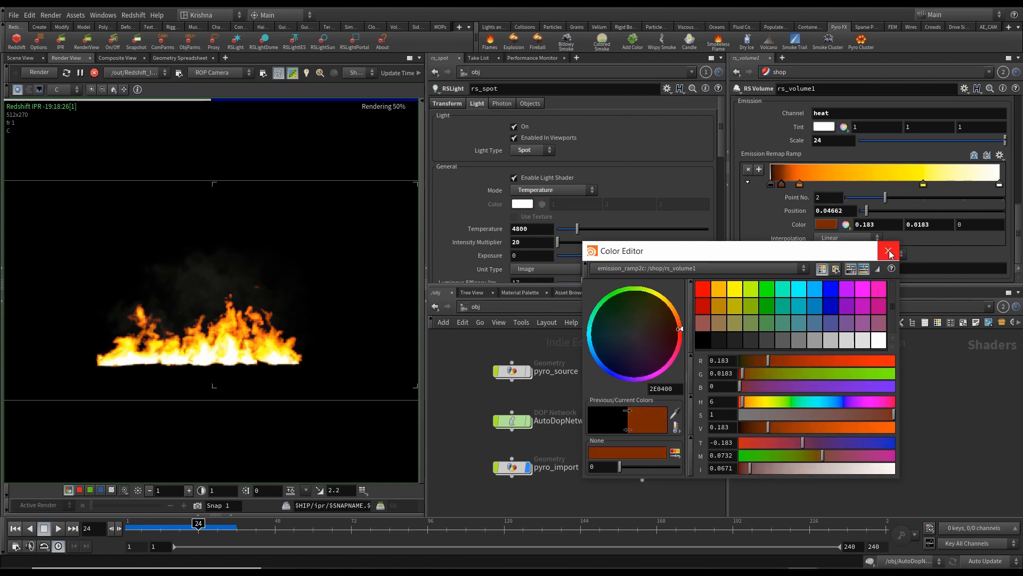
pyautogui.click(888, 251)
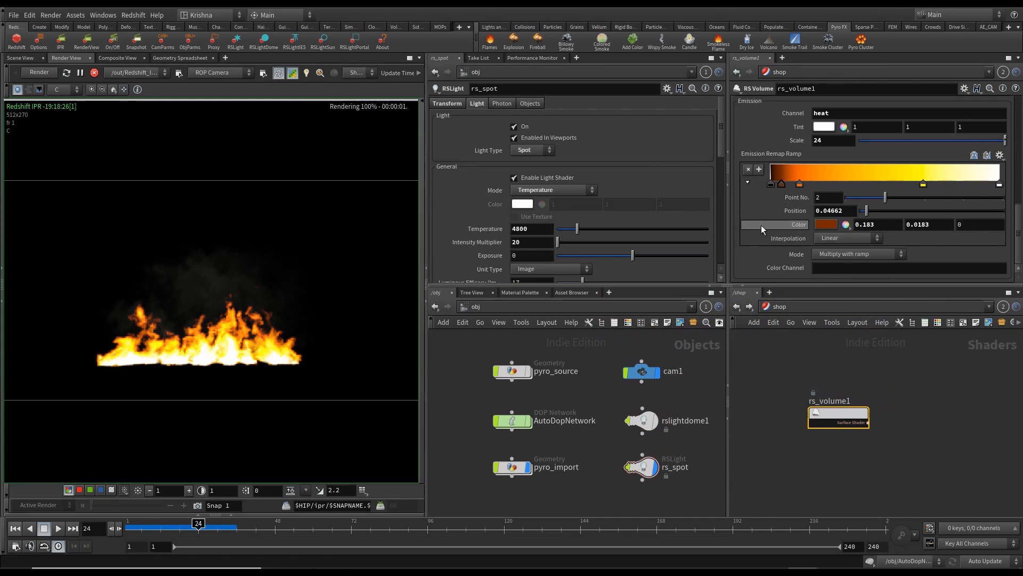
# Step: Move the yellow point of the Emission Remap Ramp to position about 0.93, close to the white end
pyautogui.click(799, 185)
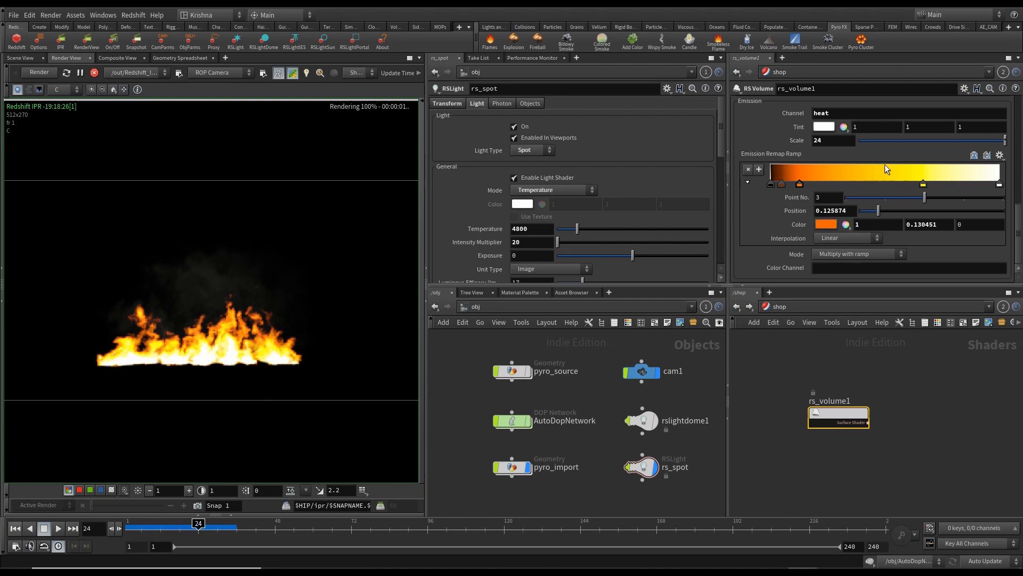
pyautogui.click(926, 185)
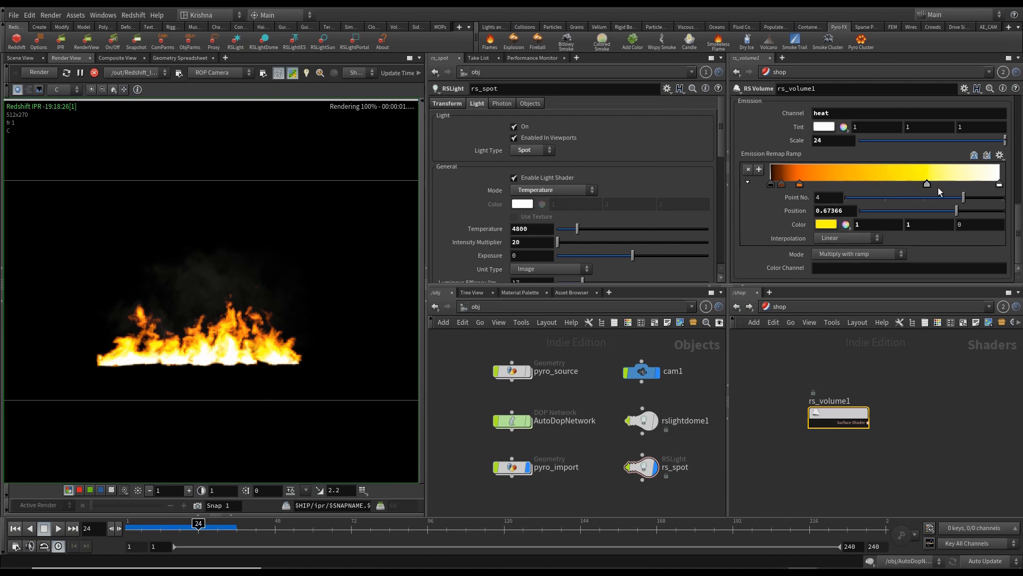
pyautogui.moveTo(927, 185); pyautogui.dragTo(986, 189)
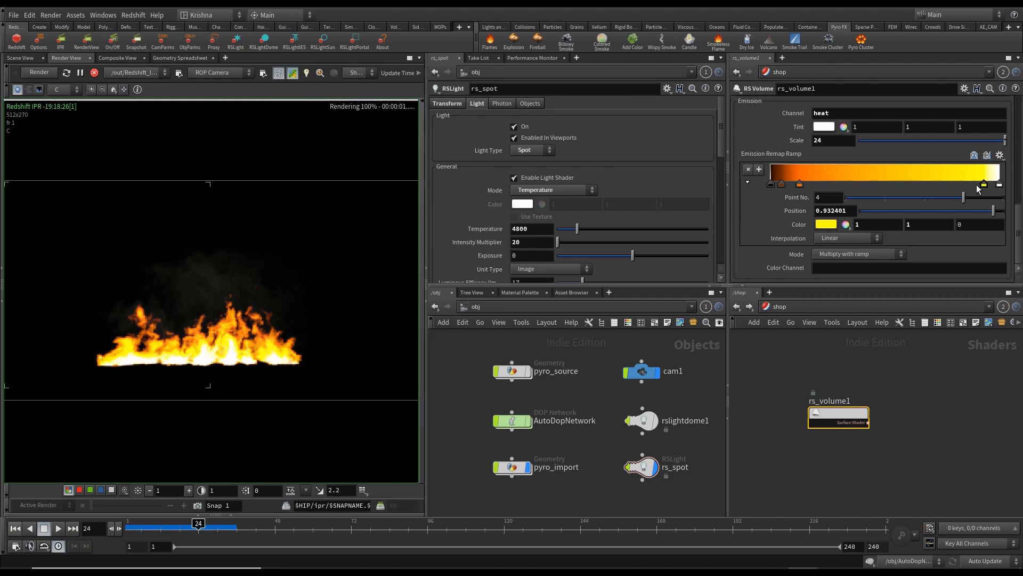
pyautogui.click(872, 178)
pyautogui.moveTo(871, 181); pyautogui.dragTo(900, 184)
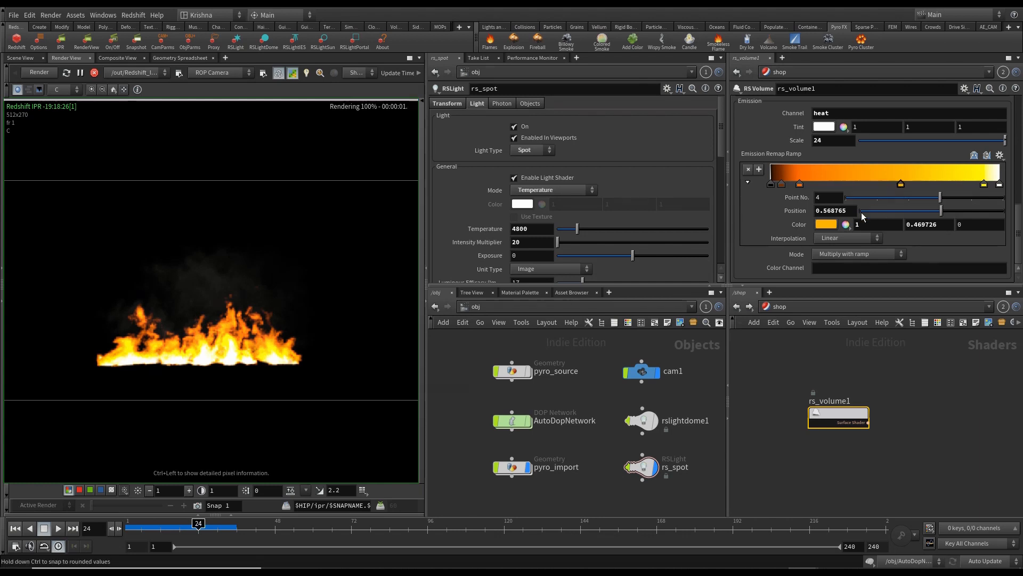
pyautogui.keyDown('ctrl'); pyautogui.click(901, 184); pyautogui.keyUp('ctrl')
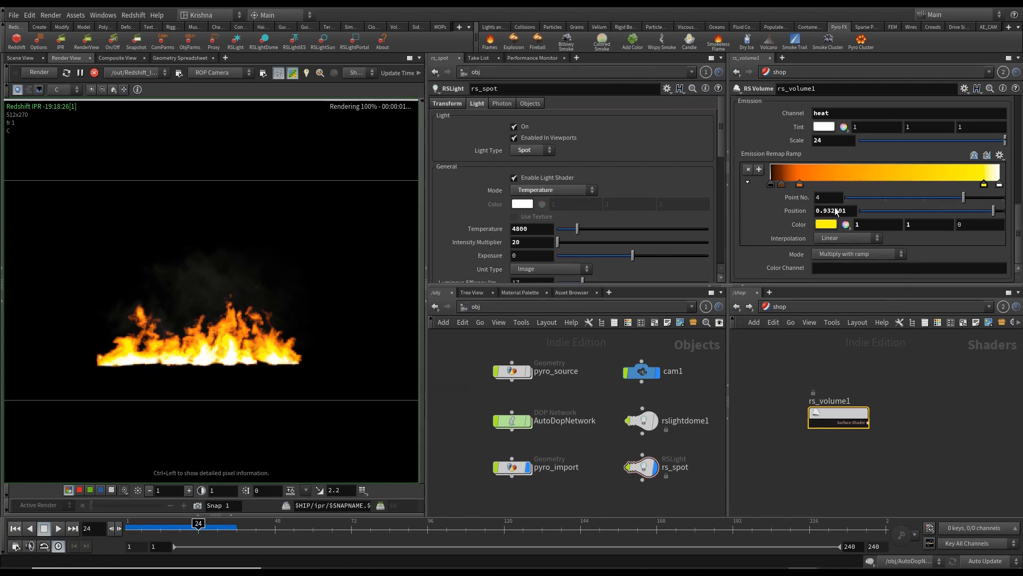
# Step: Add a ramp point at position about 0.55 between the orange and yellow points and colour it orange (1, 0.333333, 0)
pyautogui.click(821, 175)
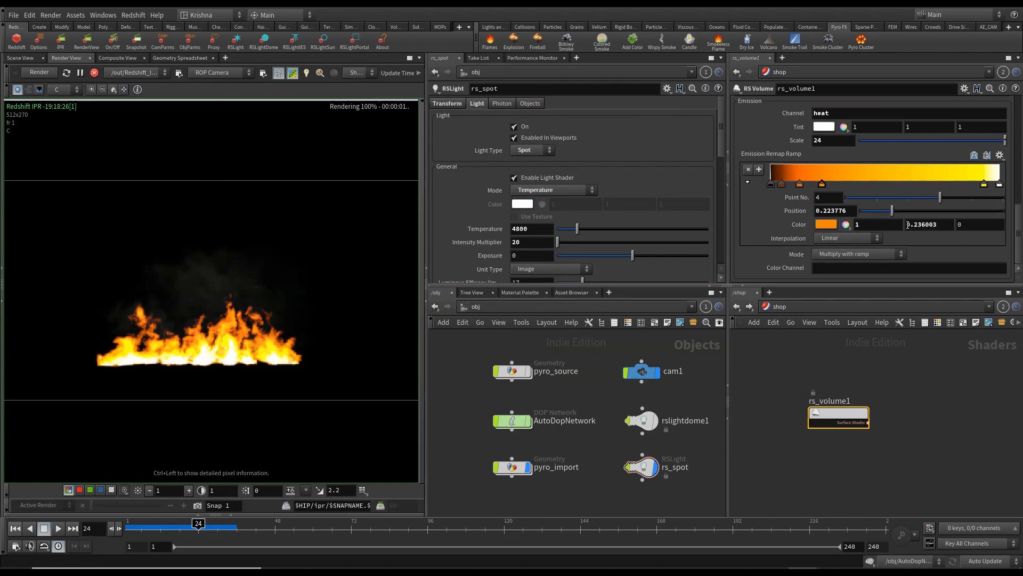
pyautogui.moveTo(824, 187); pyautogui.dragTo(897, 185)
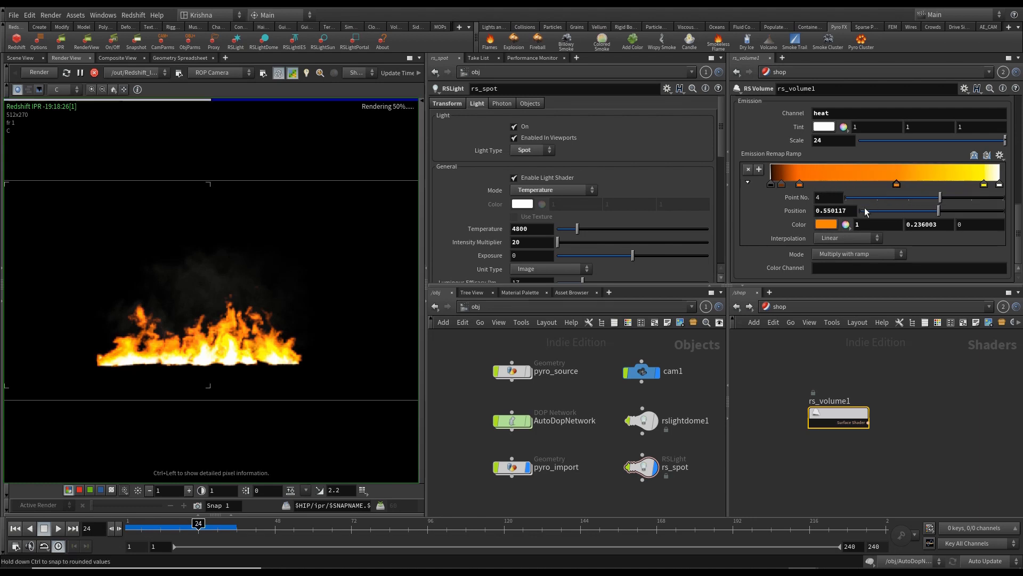
pyautogui.click(825, 225)
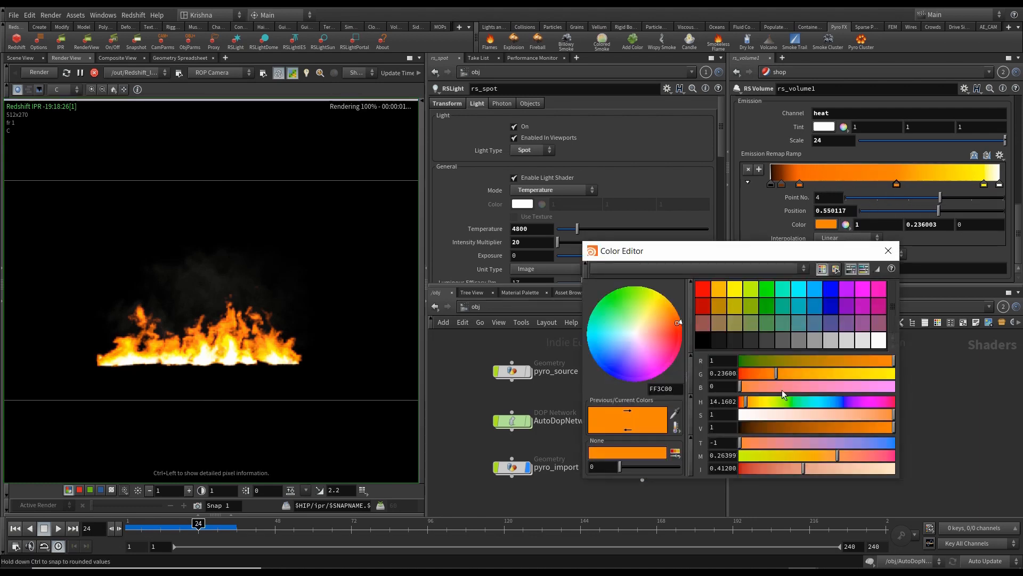
pyautogui.click(747, 403)
pyautogui.click(888, 250)
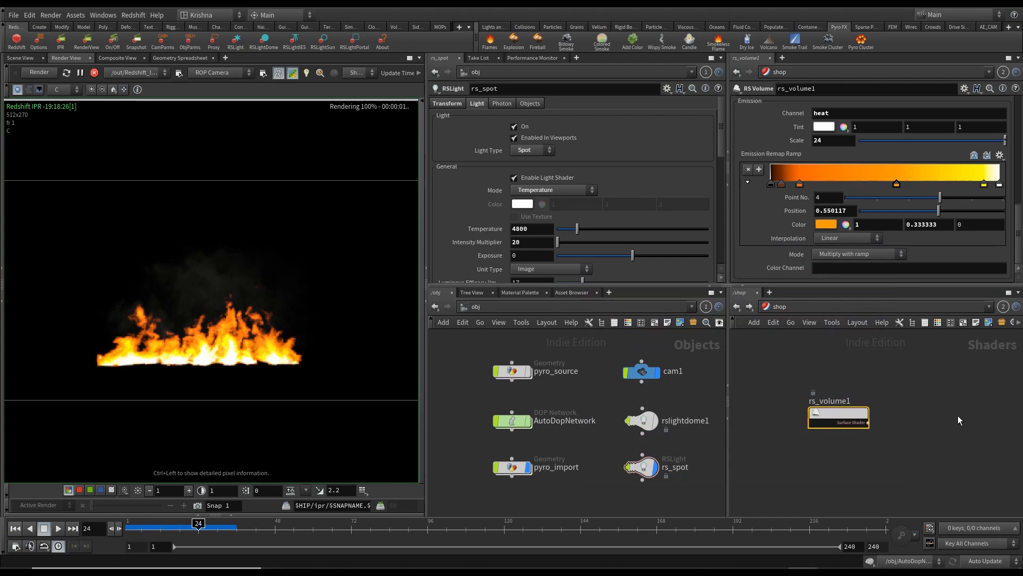
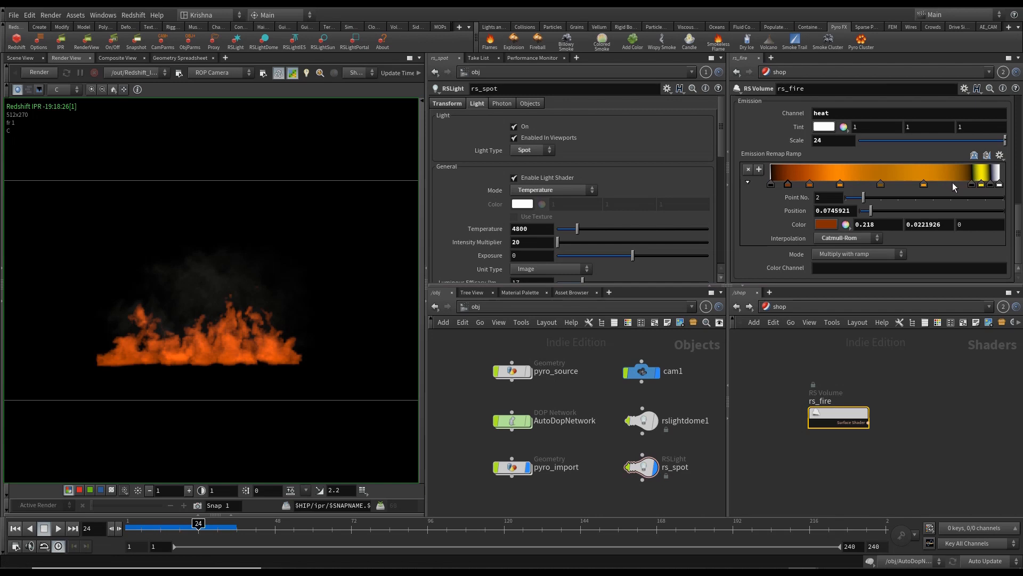
# Step: Check the first three points of rs_fire's Emission Remap Ramp and restart the IPR render
pyautogui.click(770, 184)
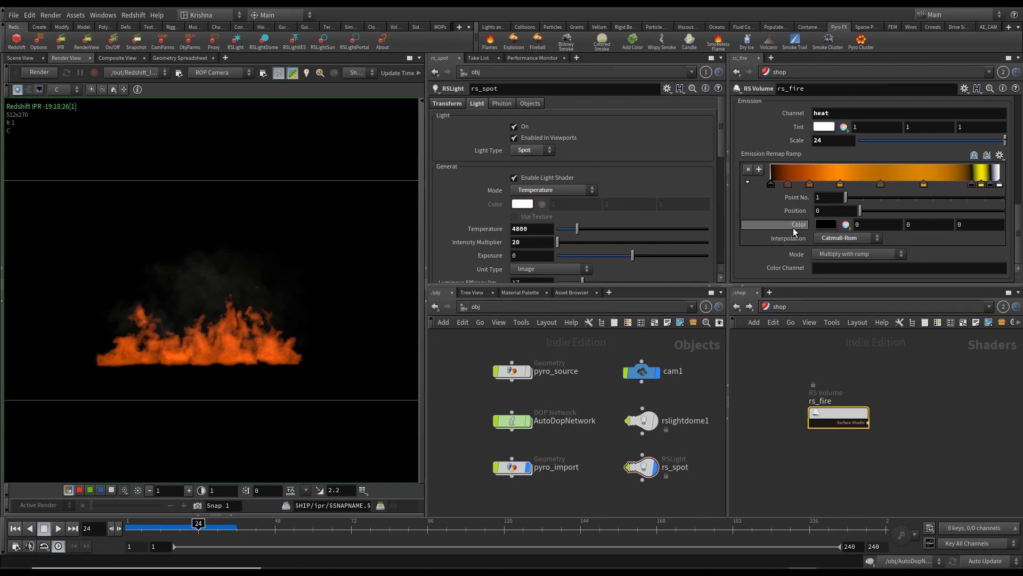
pyautogui.click(787, 184)
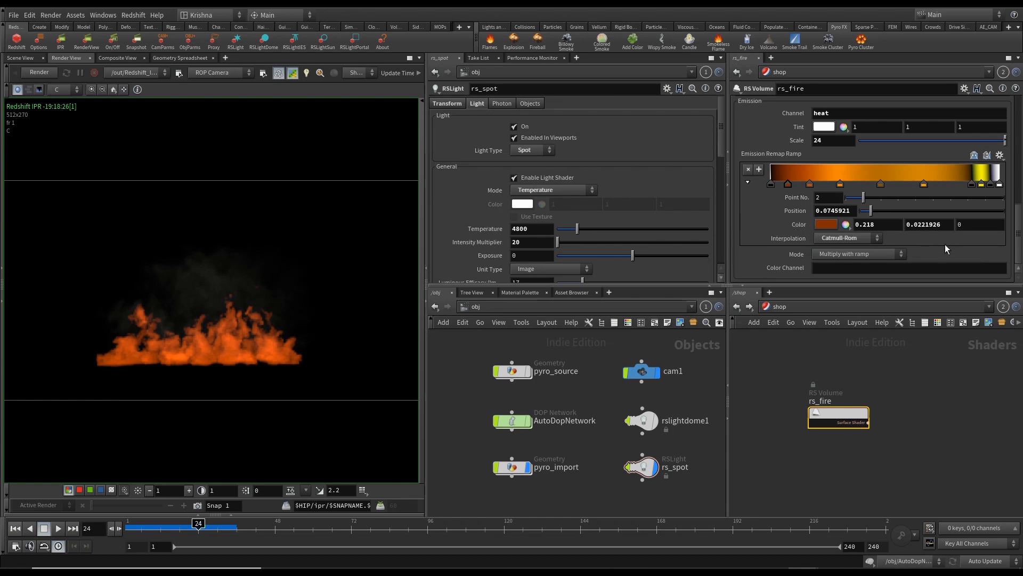
pyautogui.click(810, 184)
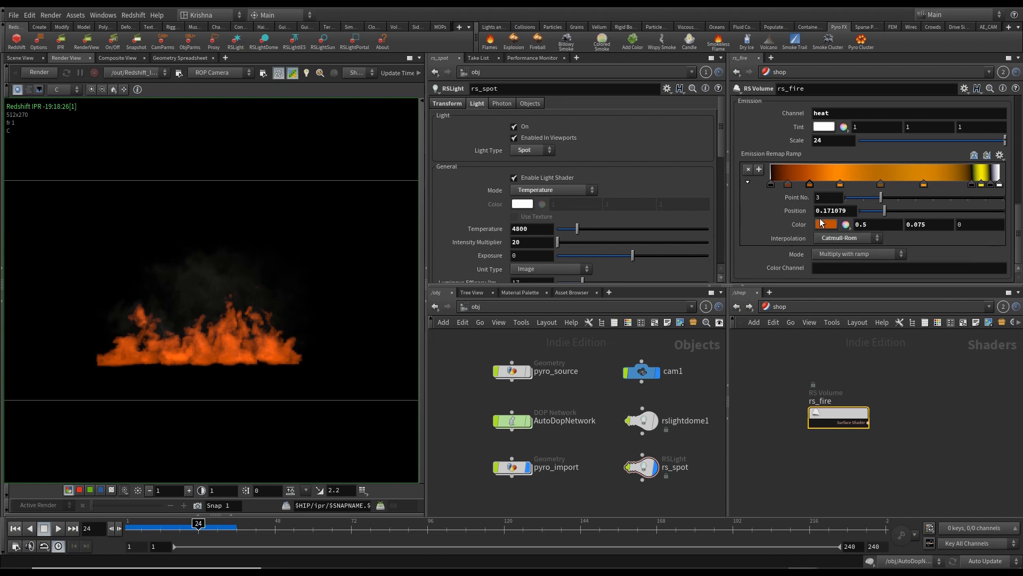
pyautogui.click(41, 76)
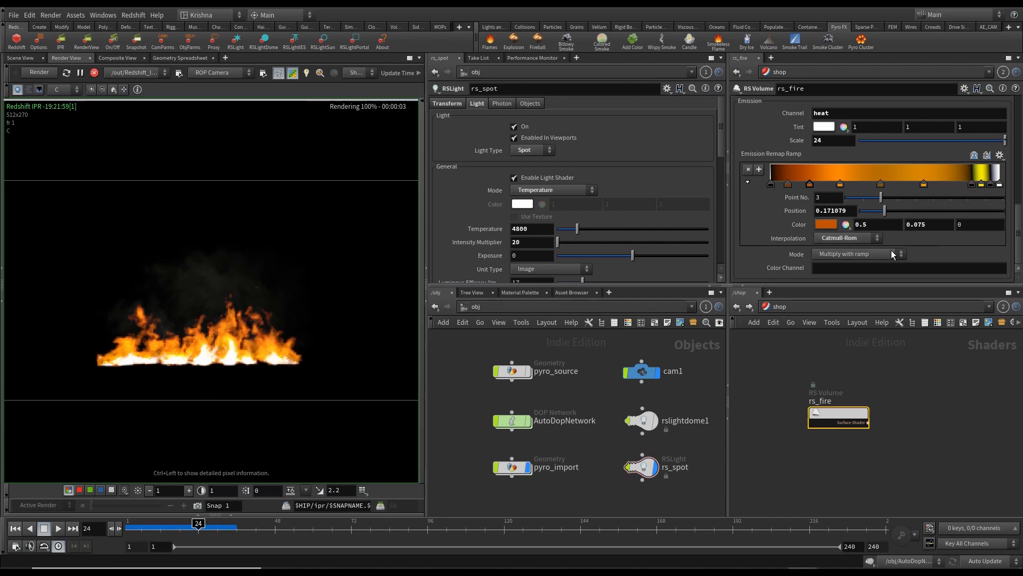
# Step: Examine the position, colour and interpolation of the ramp's remaining points, and view the fire render at frame 34
pyautogui.click(840, 185)
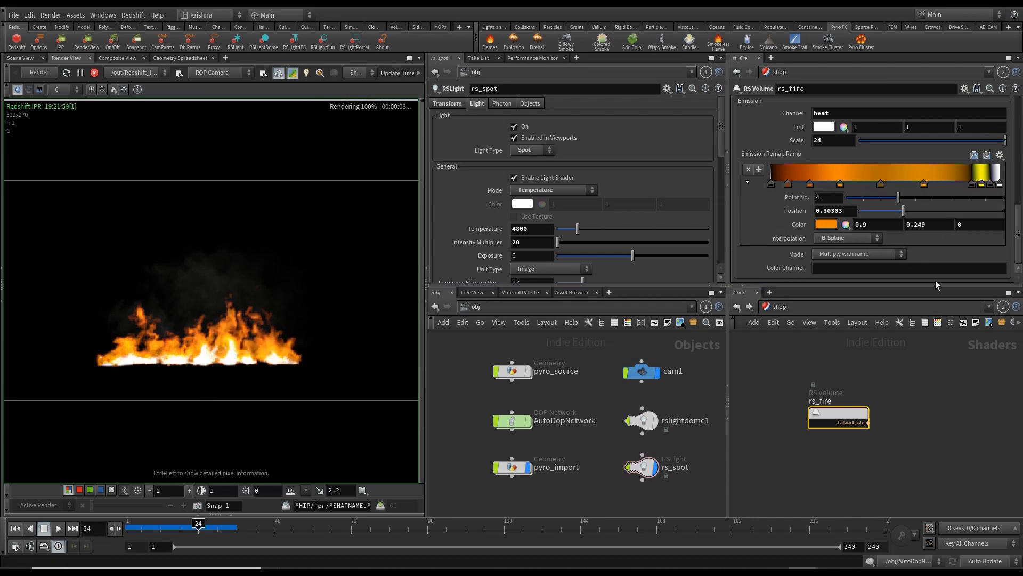
pyautogui.click(880, 184)
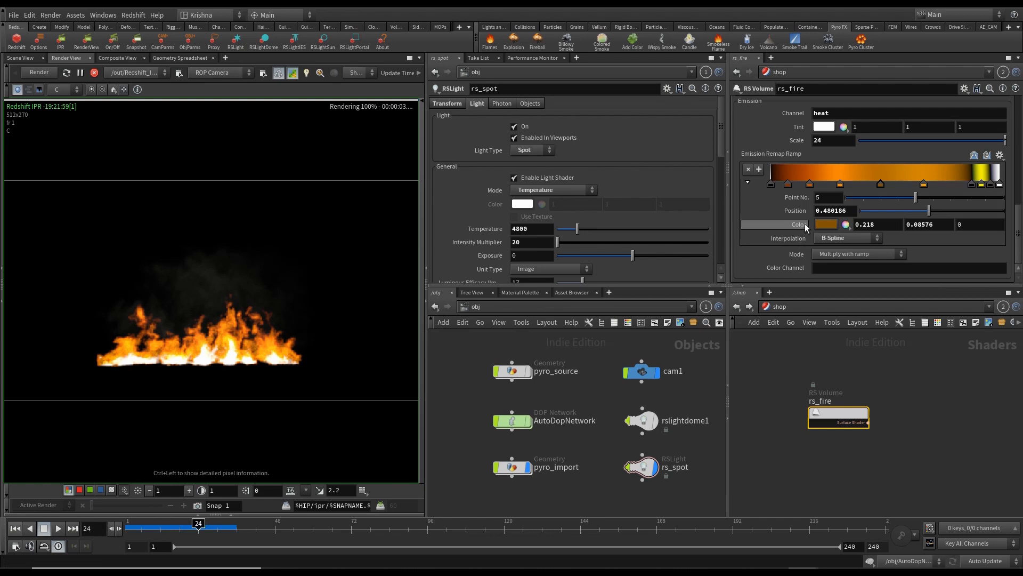
pyautogui.click(924, 188)
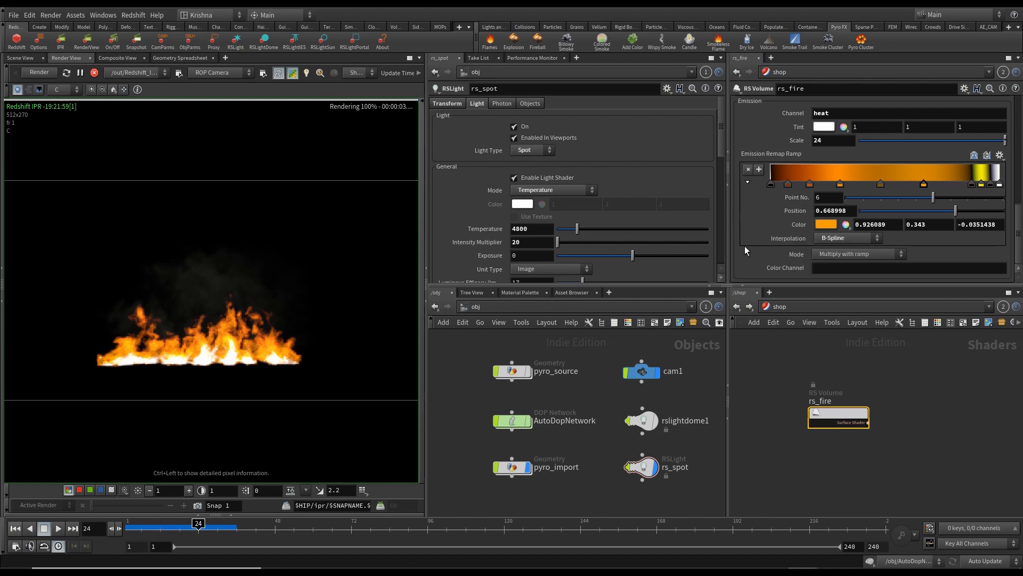
pyautogui.click(971, 185)
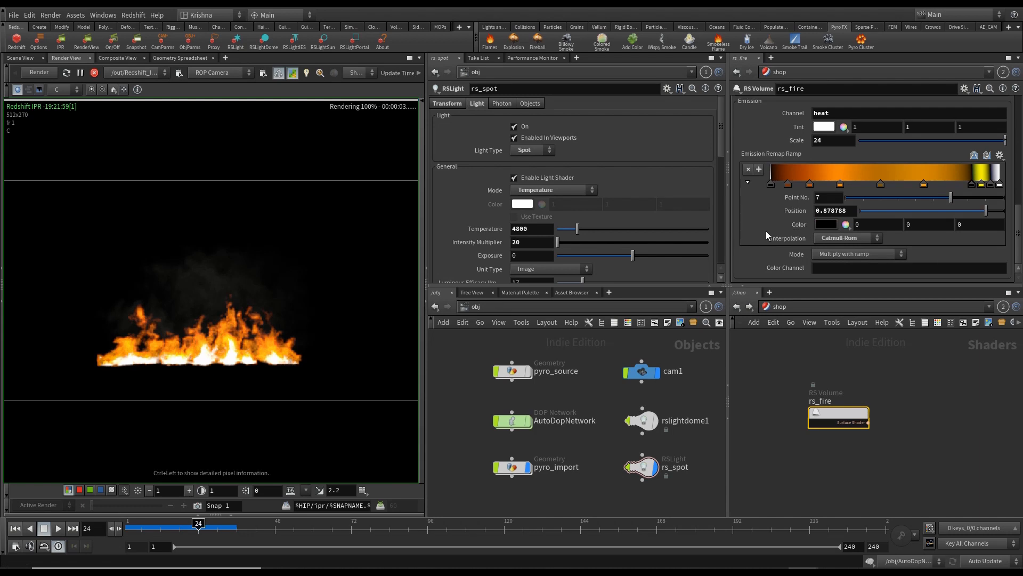
pyautogui.click(982, 184)
pyautogui.click(990, 184)
pyautogui.click(999, 184)
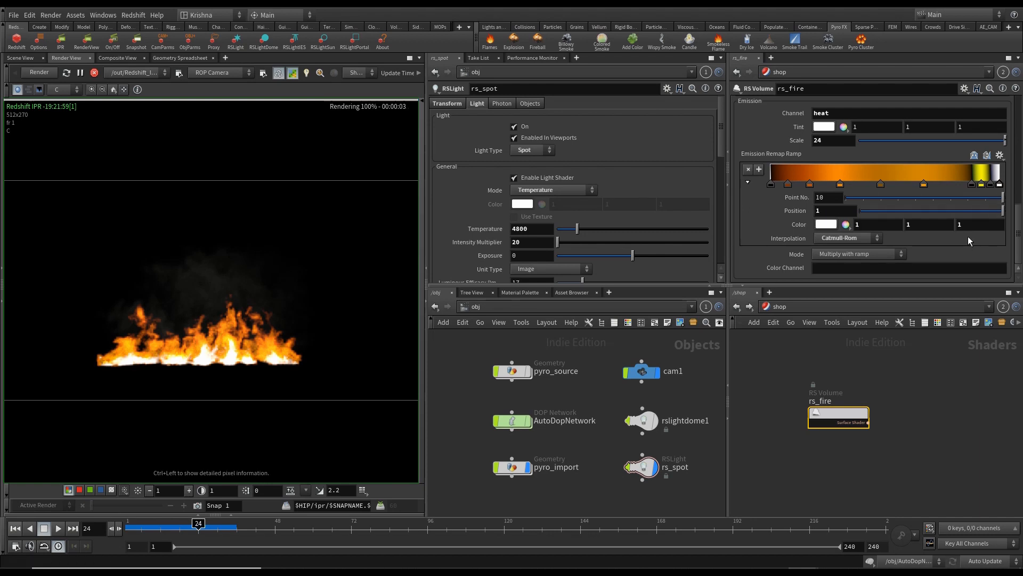
pyautogui.click(971, 185)
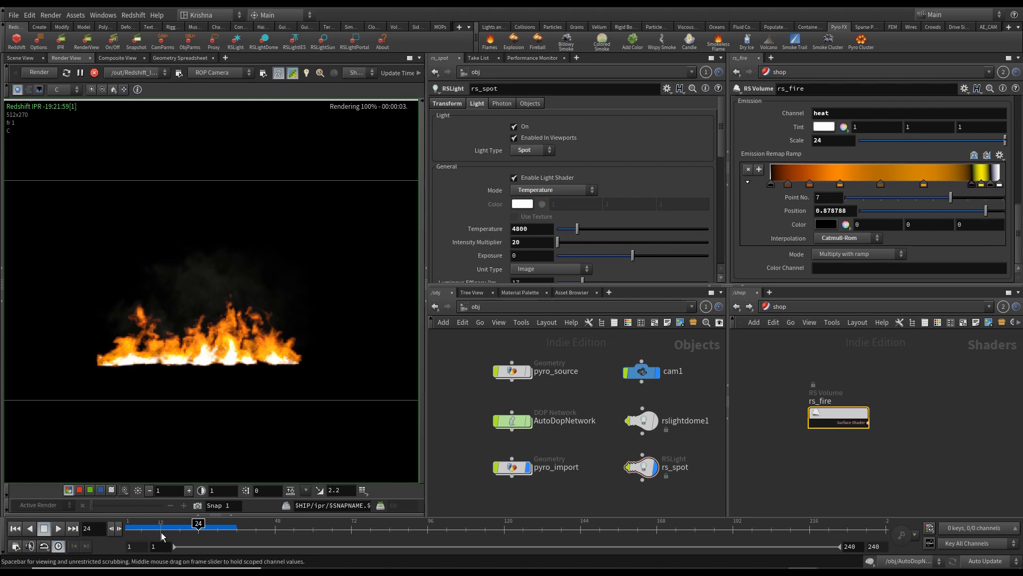
pyautogui.click(231, 536)
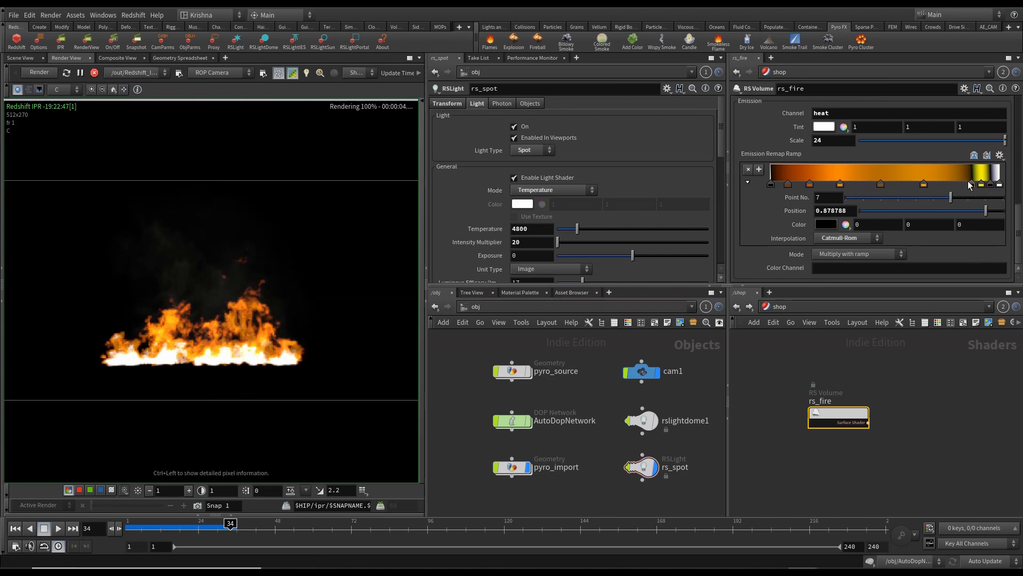
# Step: Try the Emission Remap Ramp without the black points on both sides of the yellow point, stop the IPR and restore them
pyautogui.hotkey('ctrl', 'z')
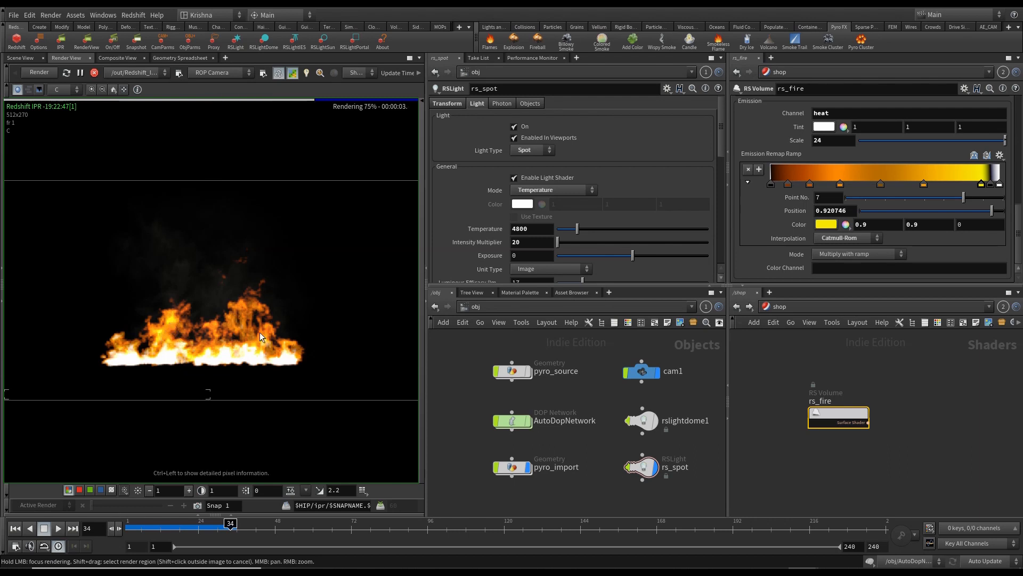
pyautogui.click(993, 183)
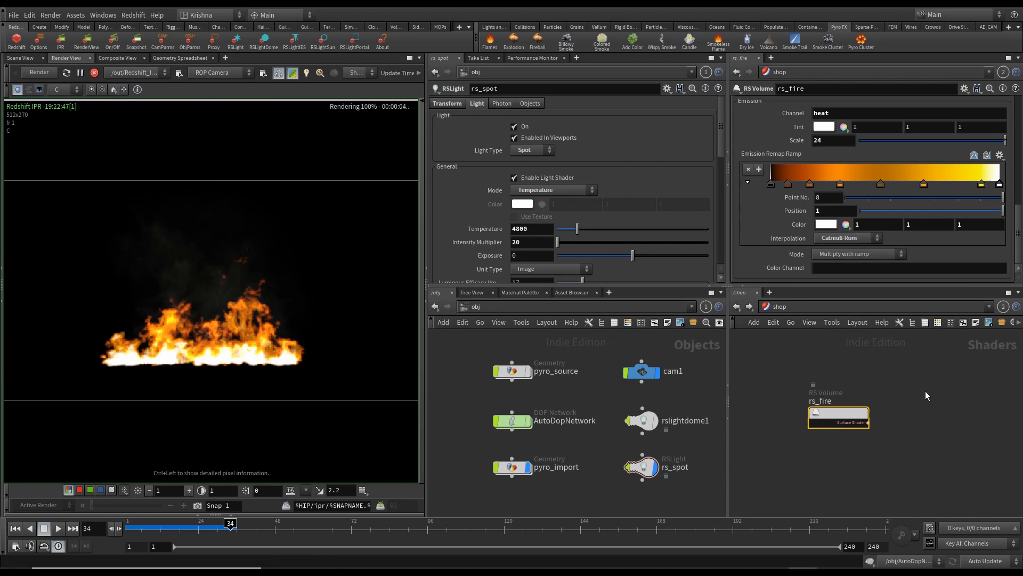
pyautogui.click(95, 73)
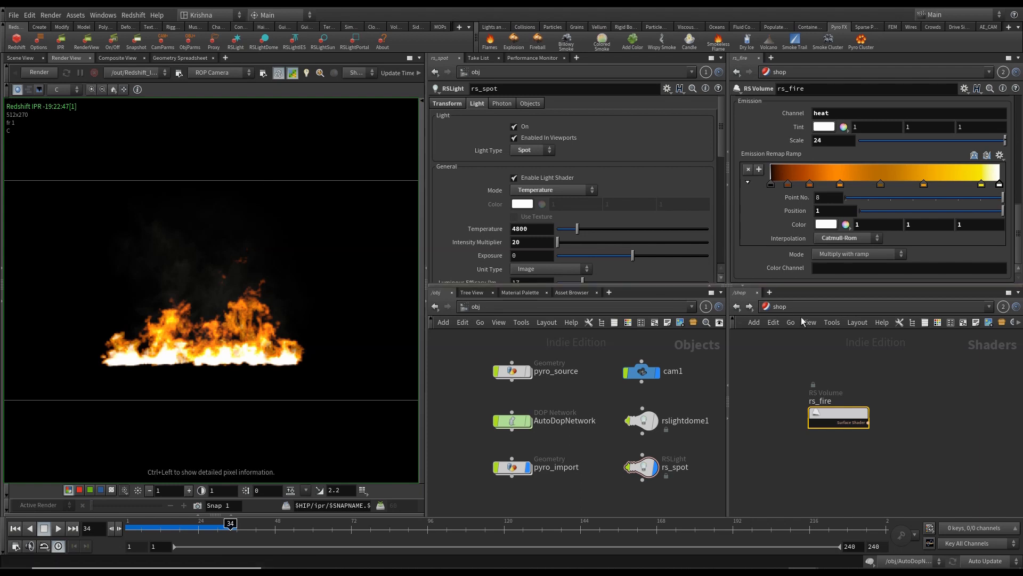
pyautogui.hotkey('ctrl', 'z')
pyautogui.hotkey('ctrl', 'z')
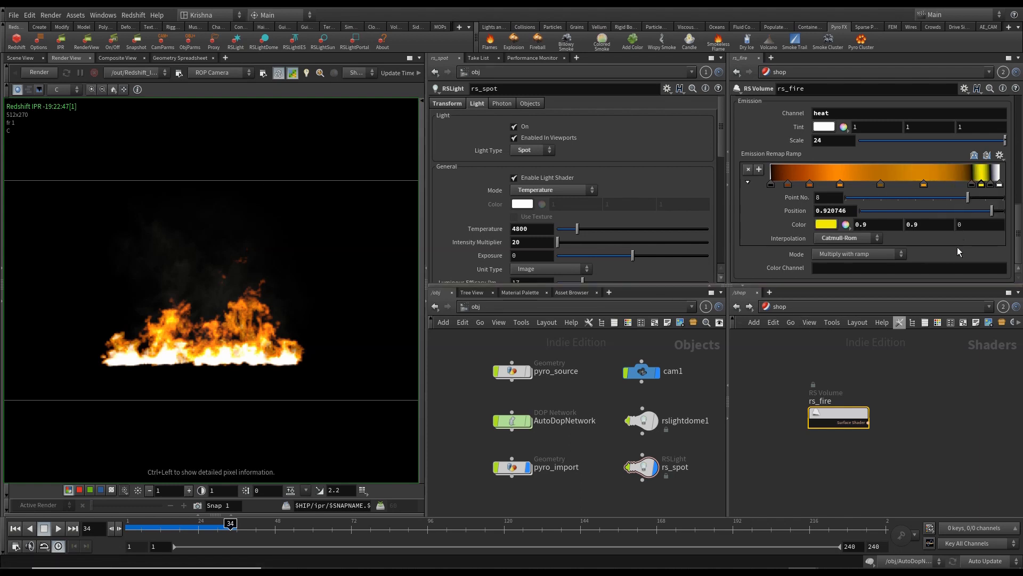
# Step: Save the scene file and clear the node selection in the shader network
pyautogui.hotkey('ctrl', 's')
pyautogui.click(926, 366)
pyautogui.scroll(5, 784, 199)
pyautogui.scroll(-4, 778, 214)
pyautogui.scroll(-1, 779, 219)
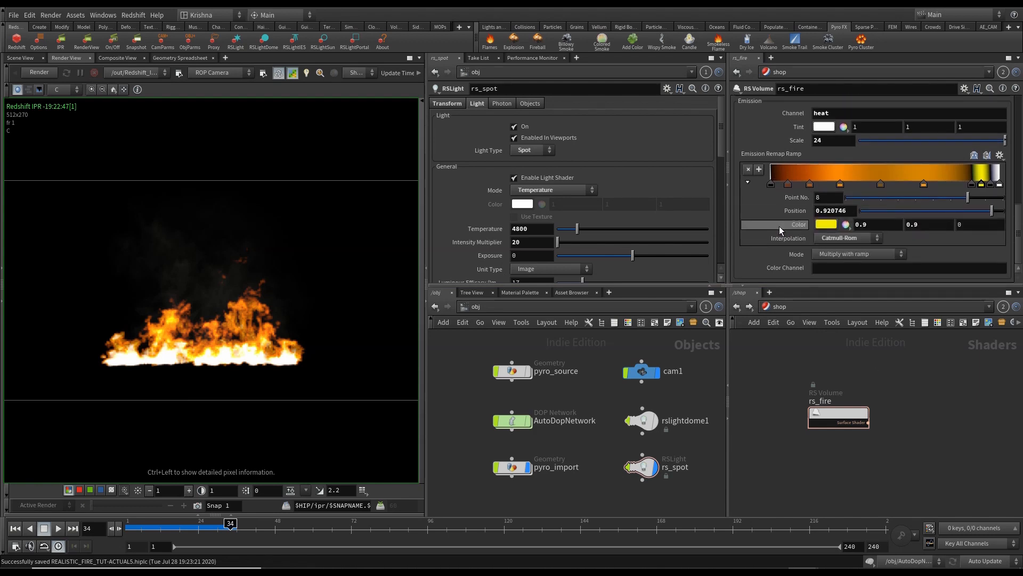
# Step: Restart the IPR render and set the Emission Remap Range Old Max of rs_fire to 2
pyautogui.scroll(1, 773, 103)
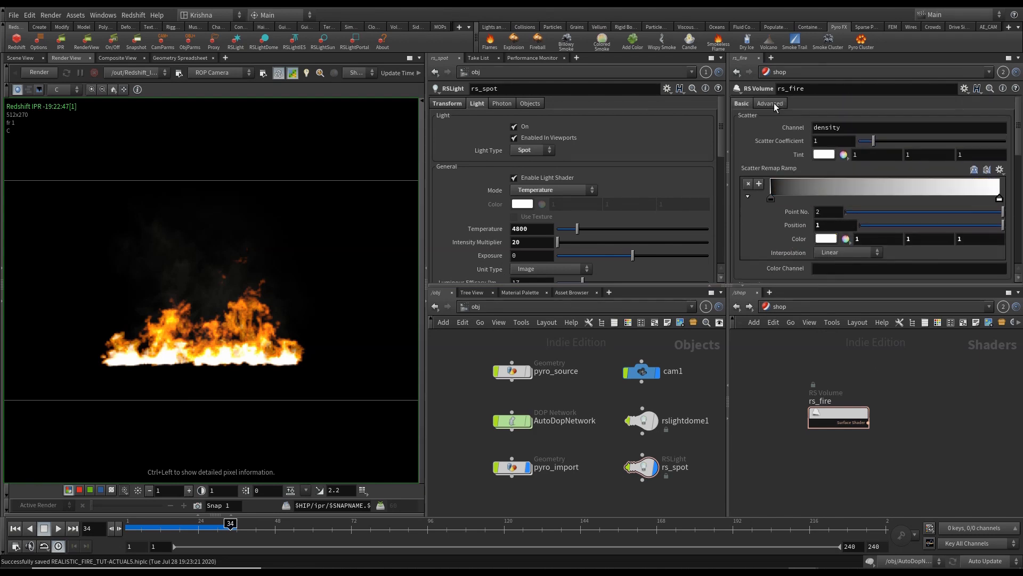
pyautogui.click(770, 104)
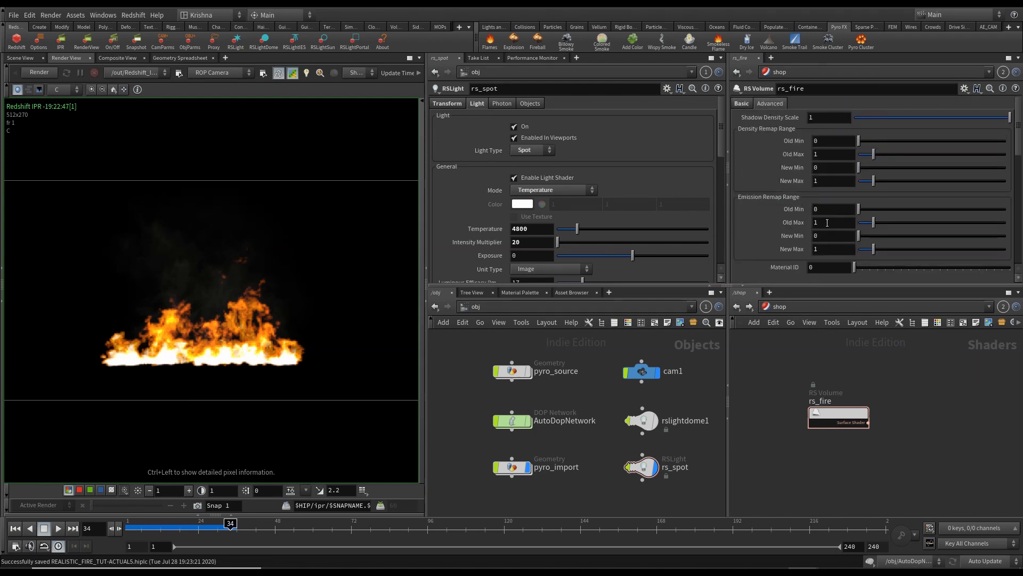
pyautogui.click(40, 71)
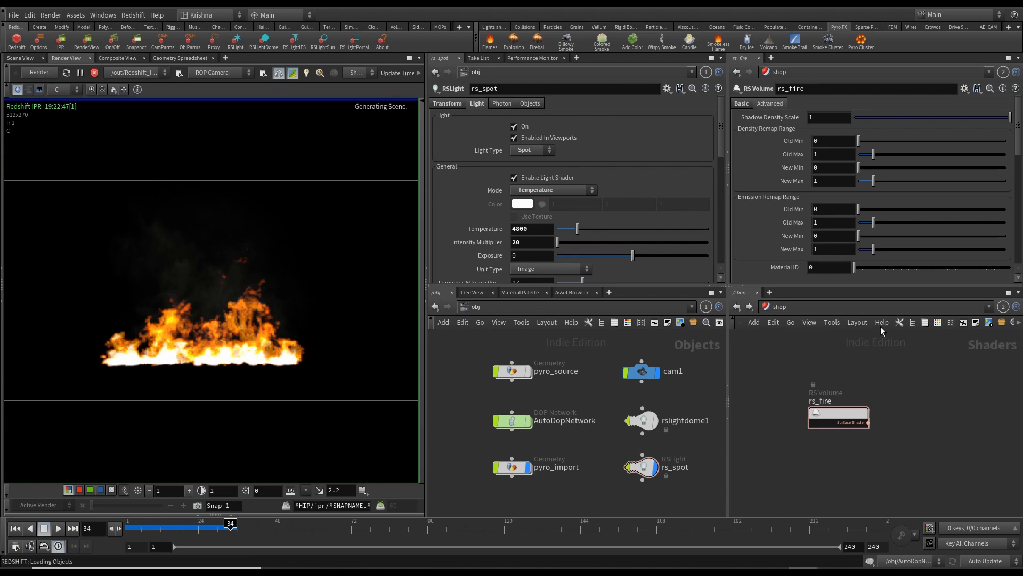
pyautogui.press('Return')
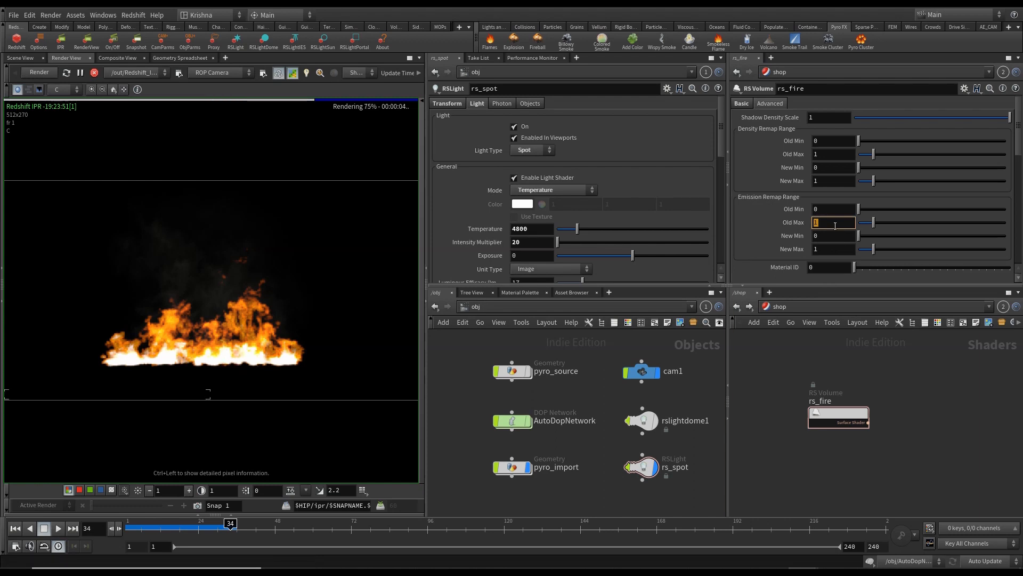
pyautogui.write('2')
pyautogui.press('Return')
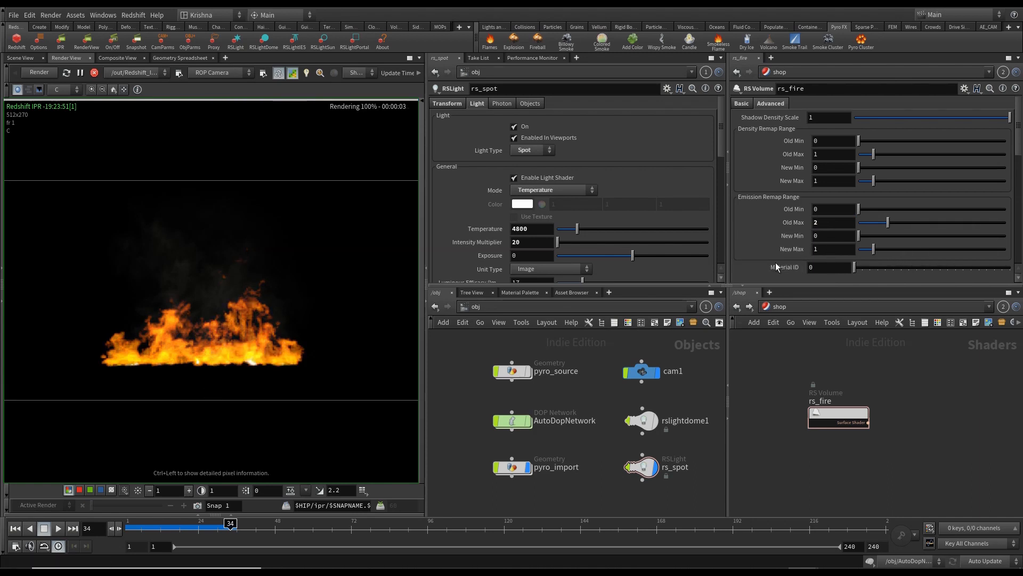
# Step: Add a dark grey point near the black end of rs_fire's Scatter Remap Ramp and move it to position about 0.13
pyautogui.click(740, 103)
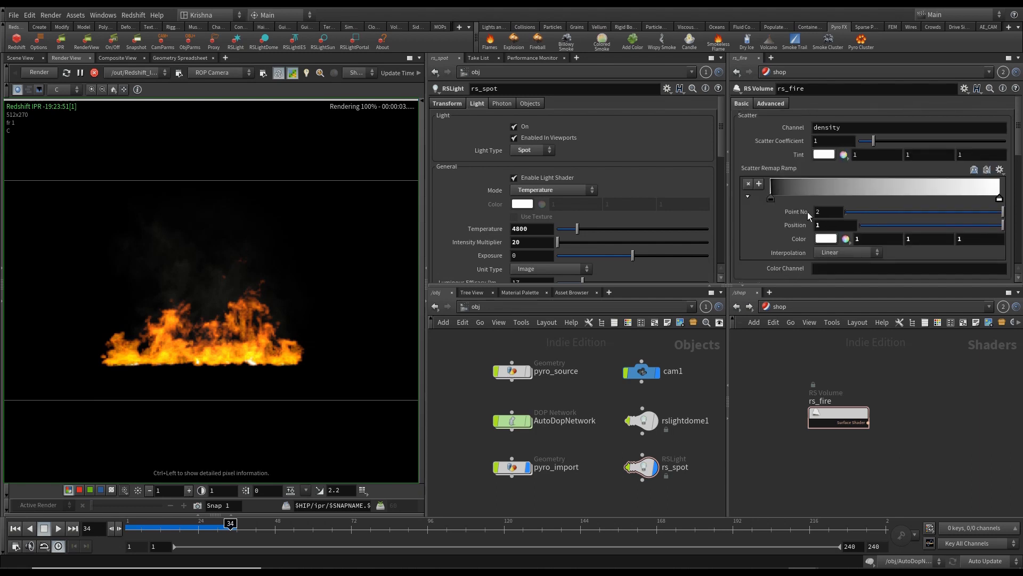
pyautogui.click(777, 194)
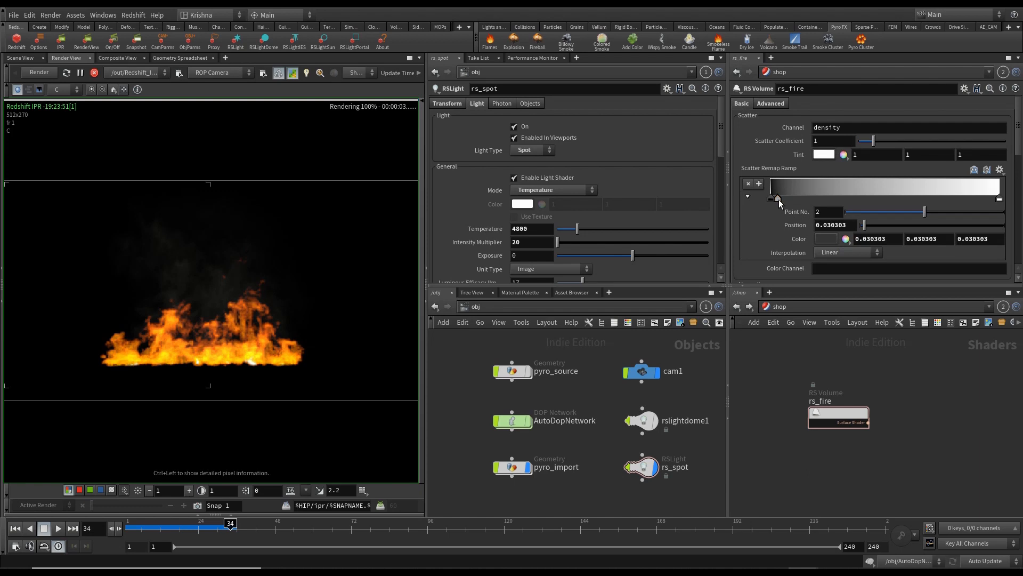
pyautogui.moveTo(800, 201)
pyautogui.mouseDown()
pyautogui.moveTo(813, 199)
pyautogui.moveTo(804, 199)
pyautogui.mouseUp()
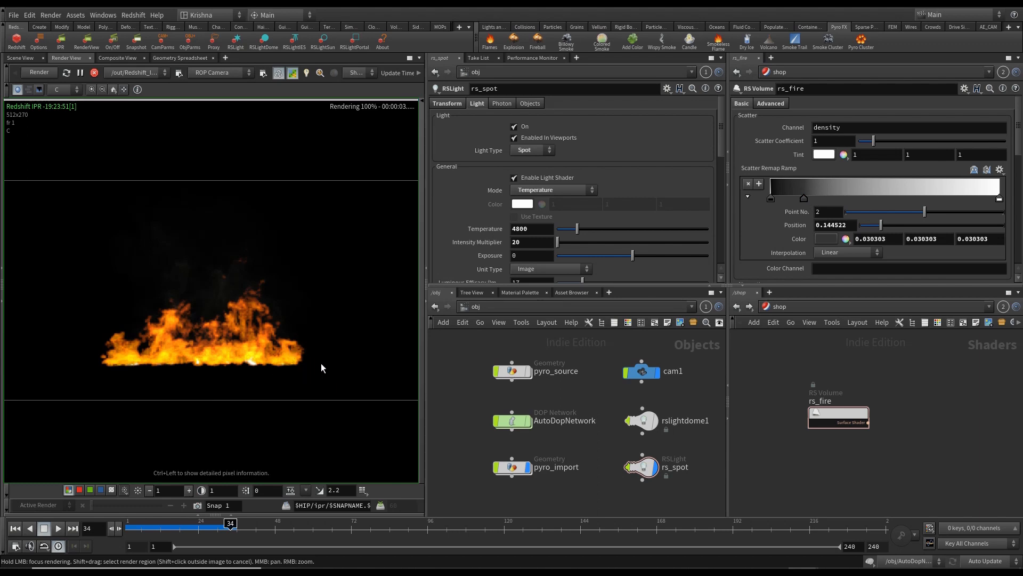
pyautogui.moveTo(804, 198); pyautogui.dragTo(801, 199)
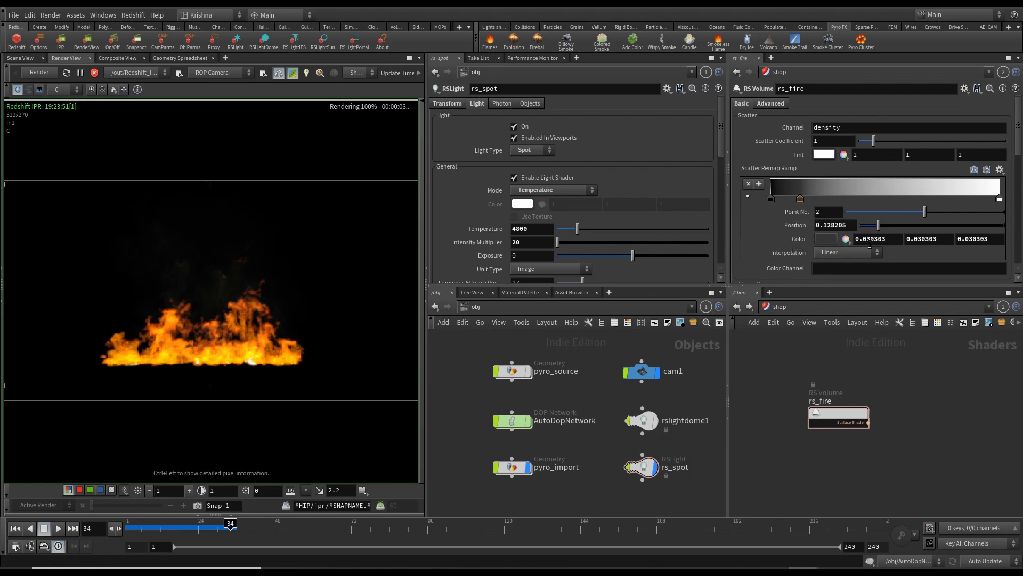
# Step: Examine the render's alpha channel, return to full colour and inspect the smoke above the flames up close
pyautogui.scroll(-2, 782, 229)
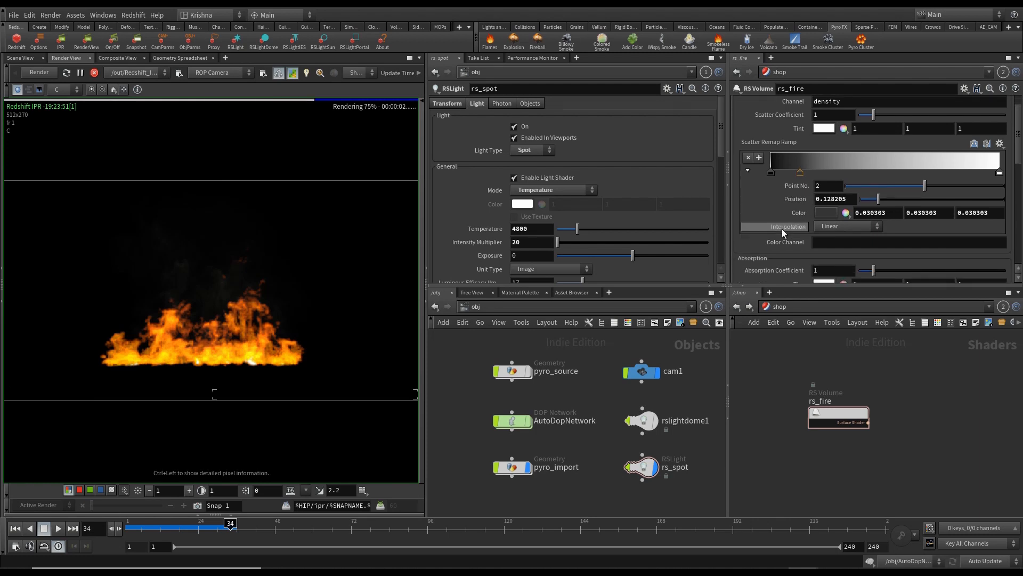
pyautogui.scroll(-2, 782, 228)
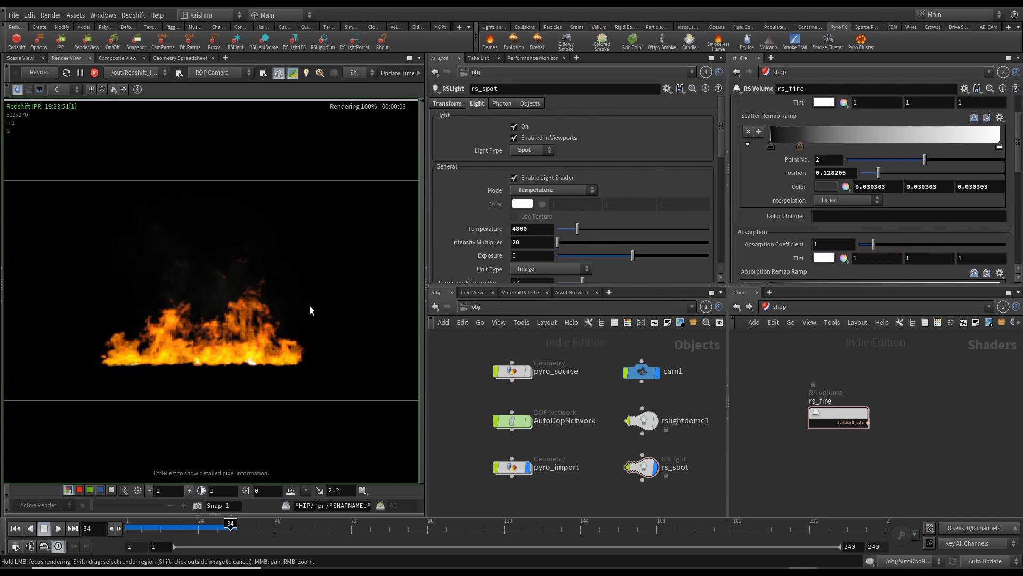
pyautogui.click(111, 489)
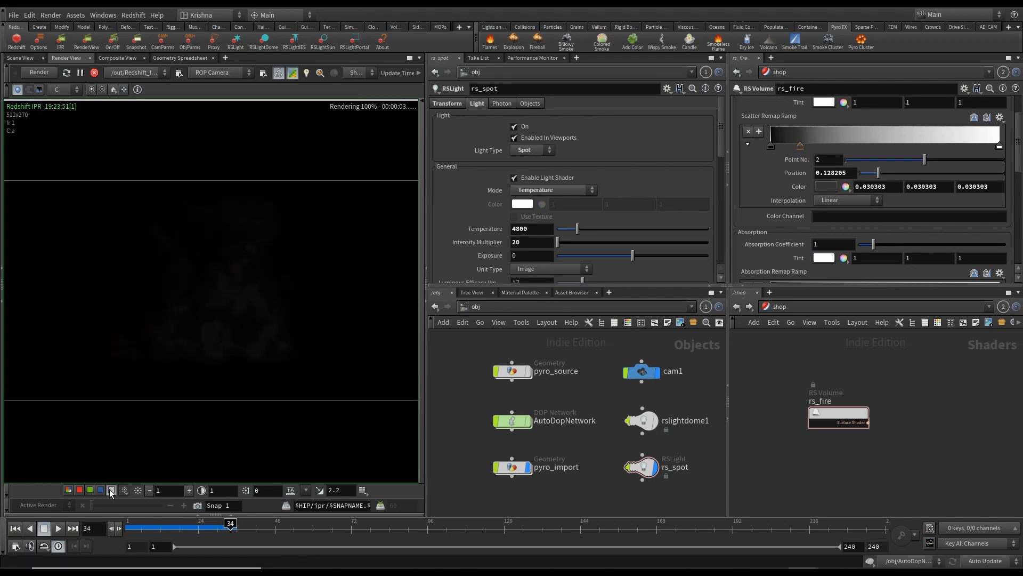
pyautogui.click(71, 491)
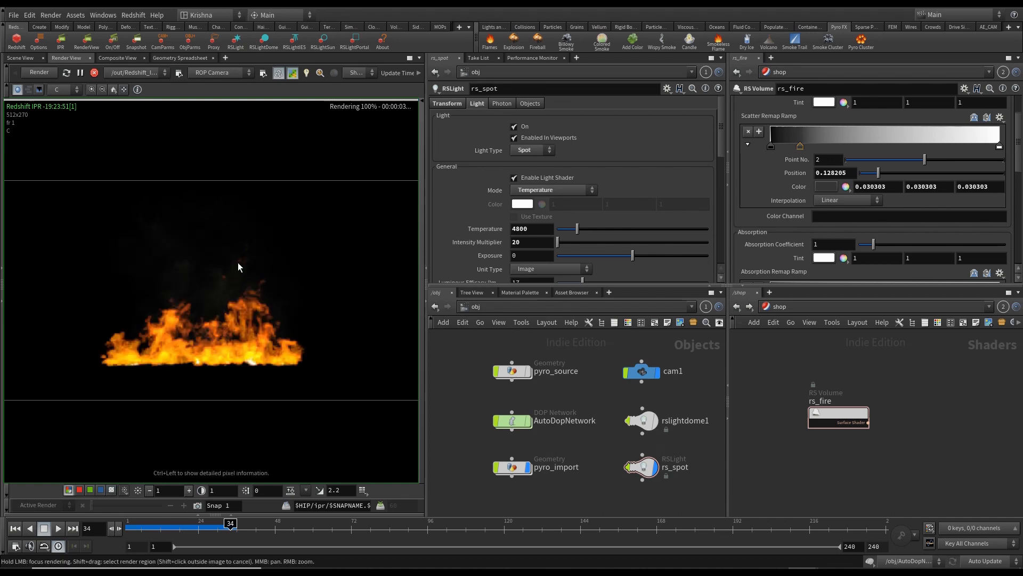
pyautogui.scroll(5, 229, 264)
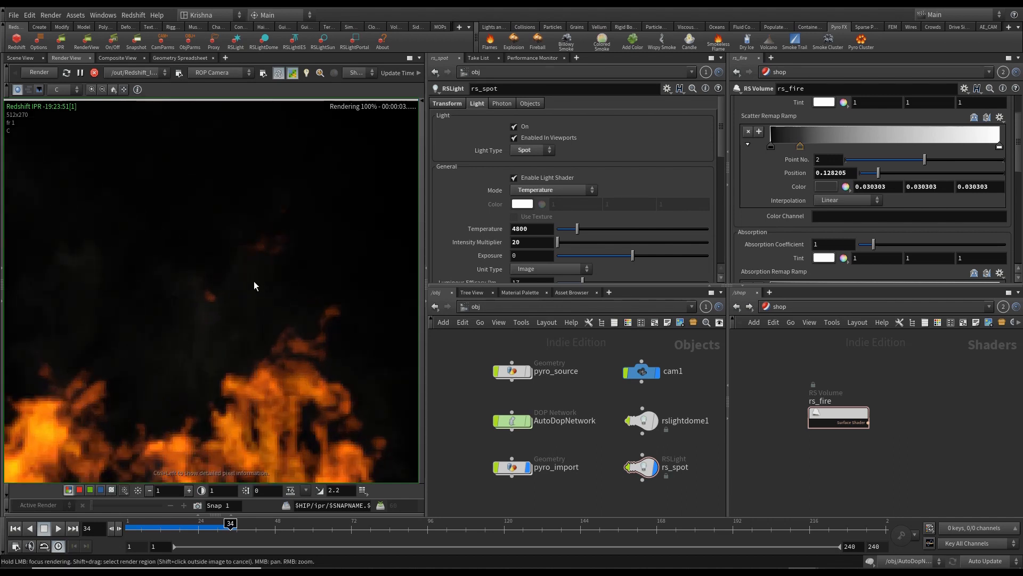
# Step: Try the Scatter Remap Ramp without its dark grey point, comparing the smoke in alpha and colour, and restore the point
pyautogui.click(111, 491)
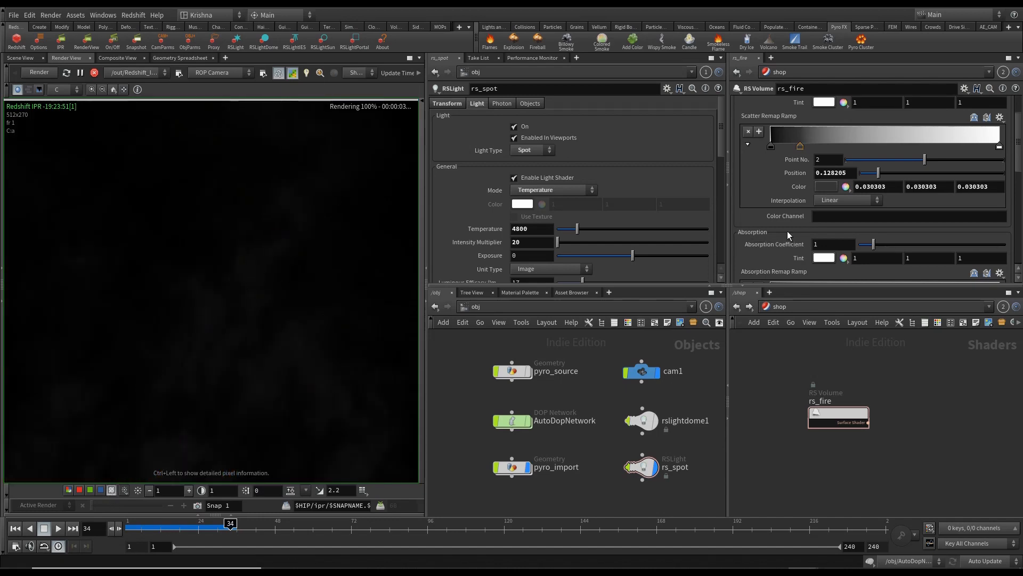
pyautogui.moveTo(800, 145); pyautogui.dragTo(790, 218)
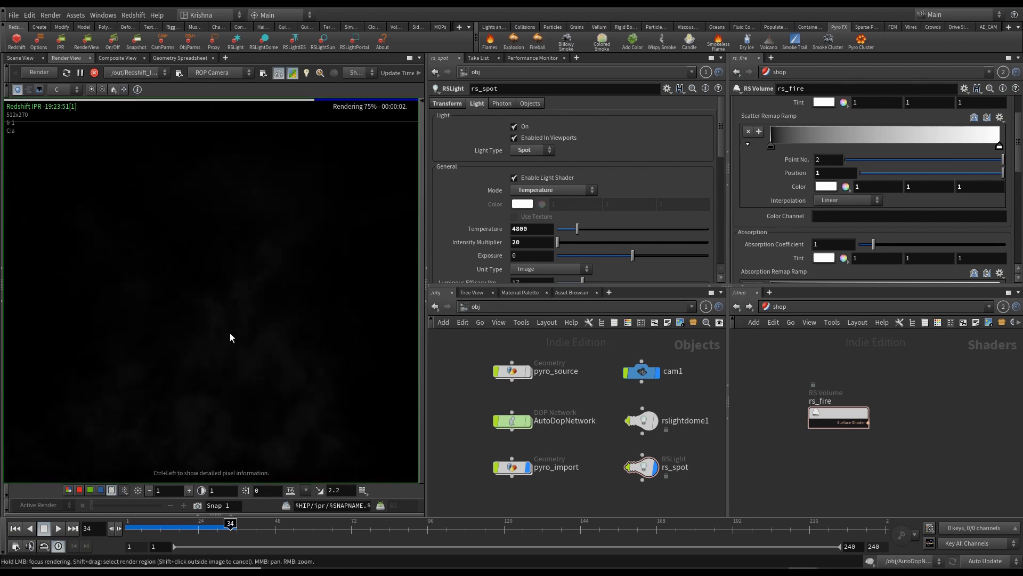
pyautogui.click(69, 490)
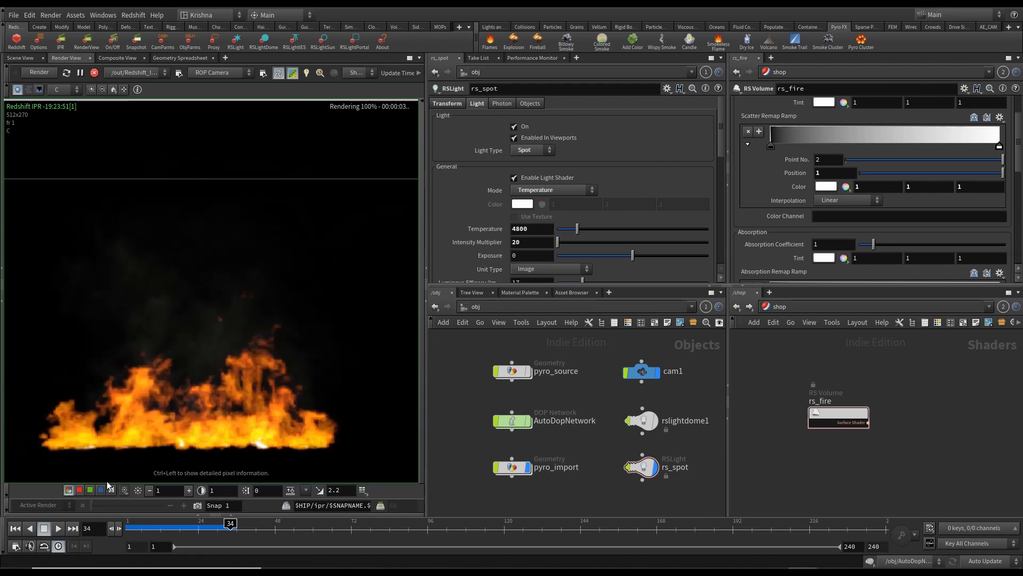
pyautogui.scroll(5, 202, 321)
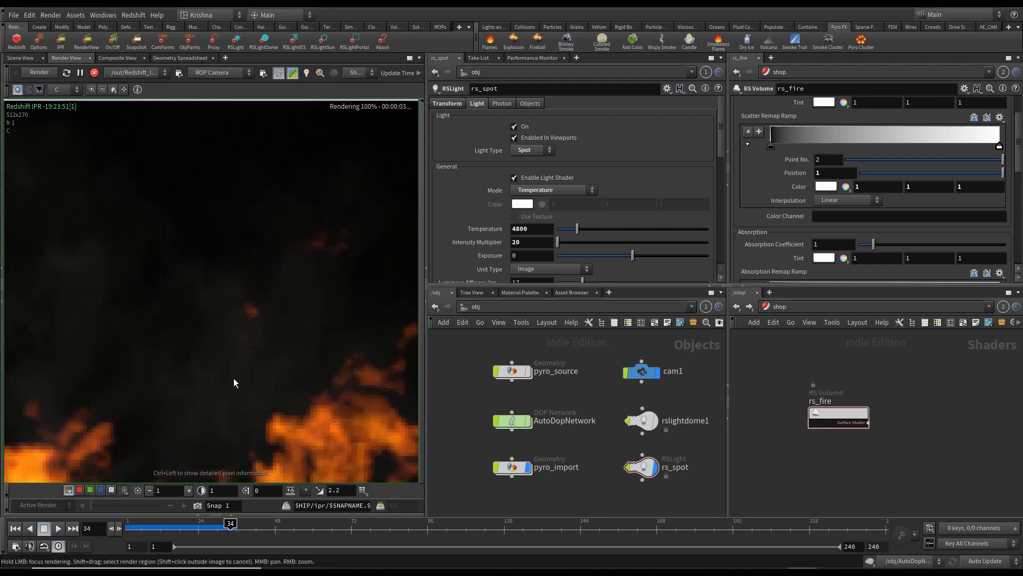
pyautogui.hotkey('ctrl', 'z')
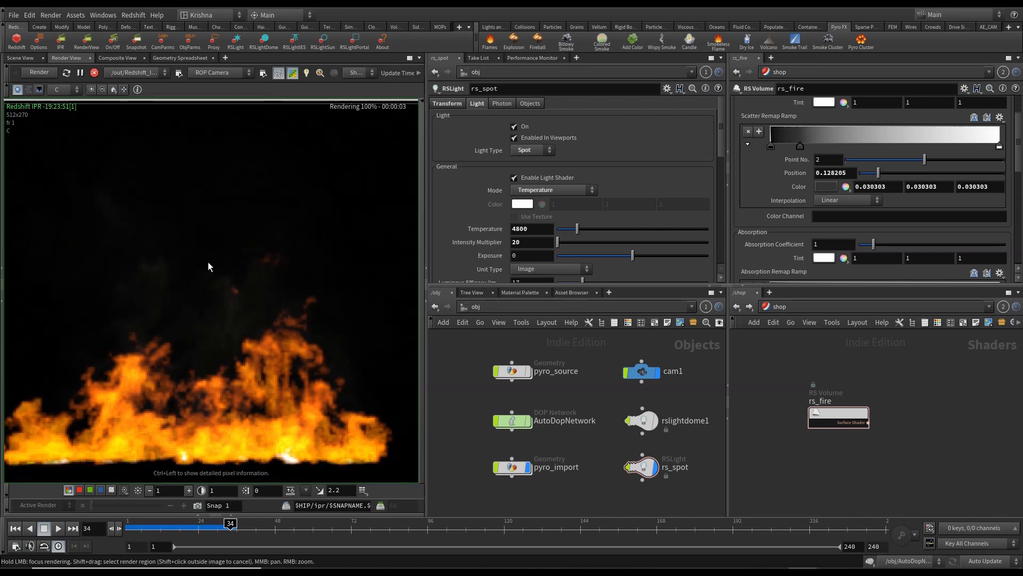
pyautogui.click(123, 89)
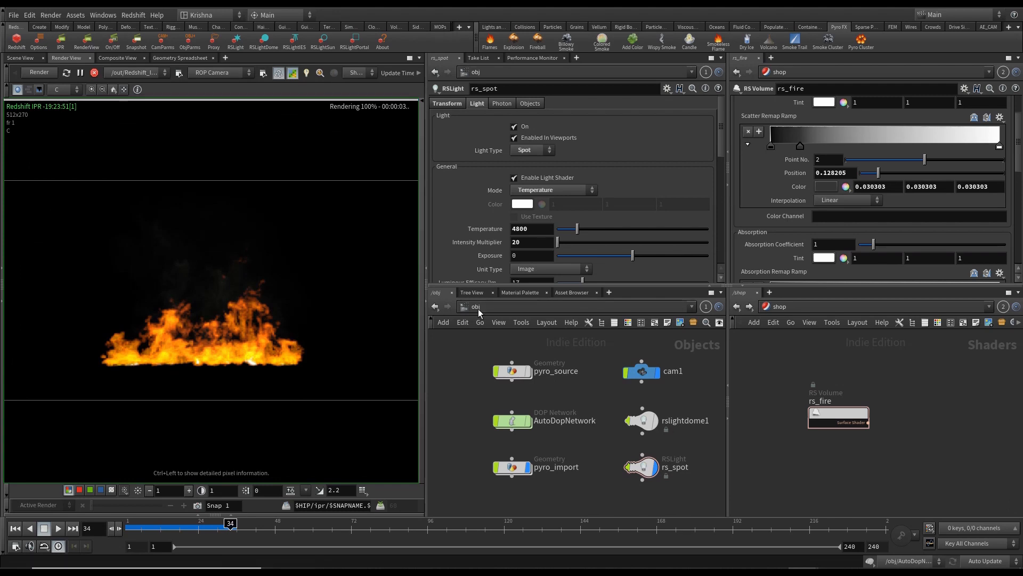
# Step: Remove the black points on both sides of the yellow point from rs_fire's Emission Remap Ramp
pyautogui.scroll(3, 798, 254)
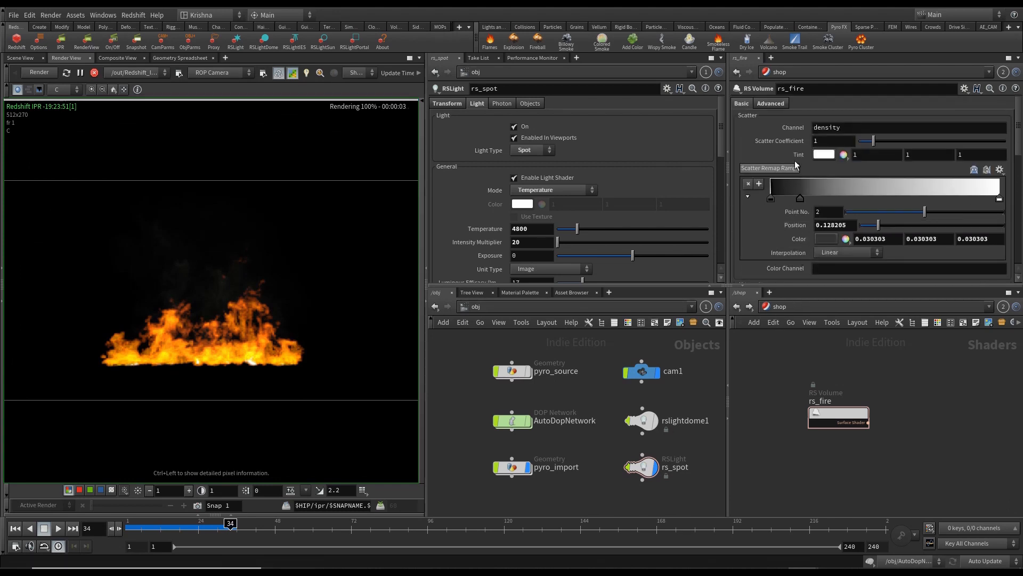
pyautogui.click(777, 104)
pyautogui.click(748, 105)
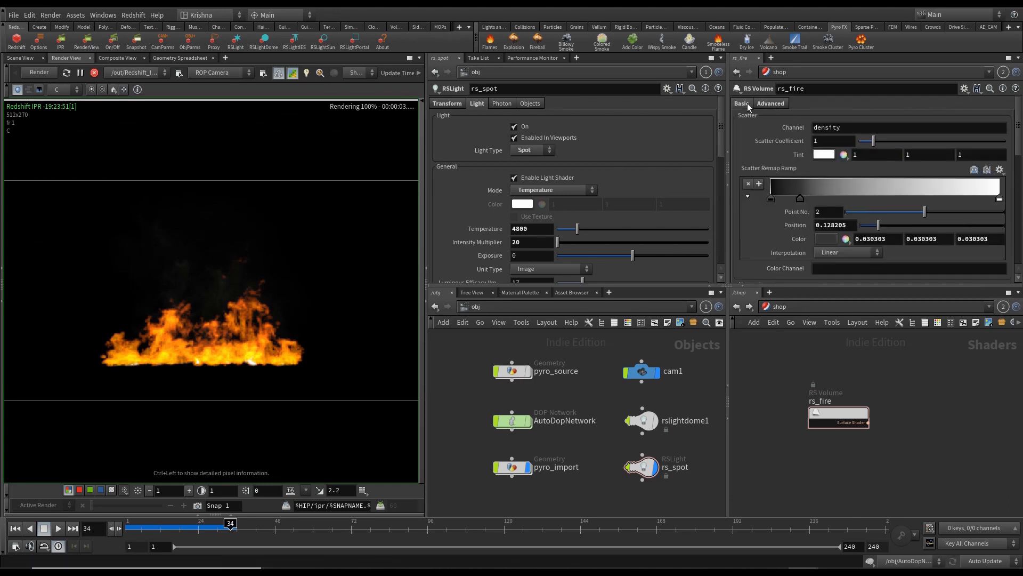
pyautogui.scroll(-5, 771, 237)
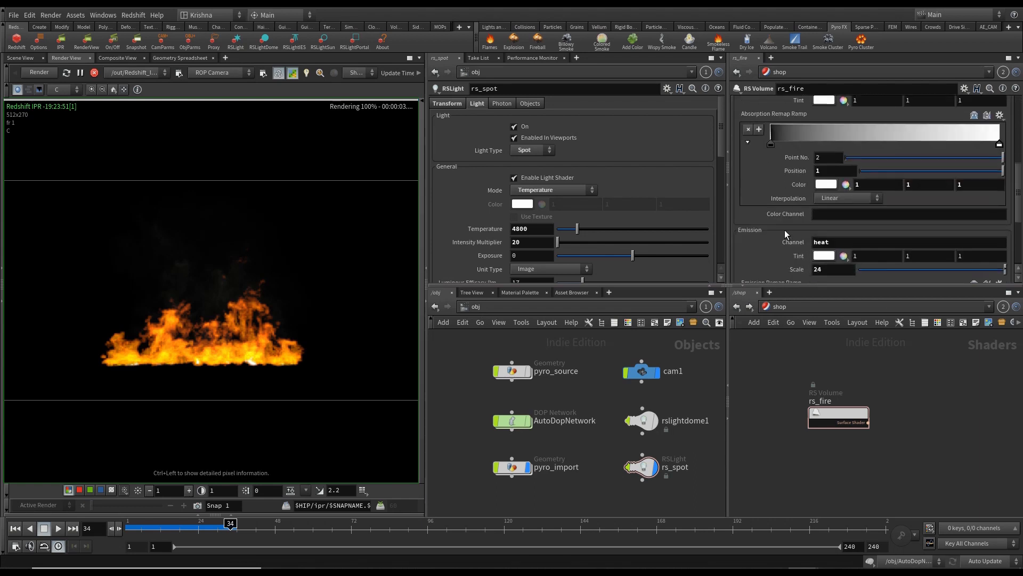
pyautogui.scroll(-3, 791, 221)
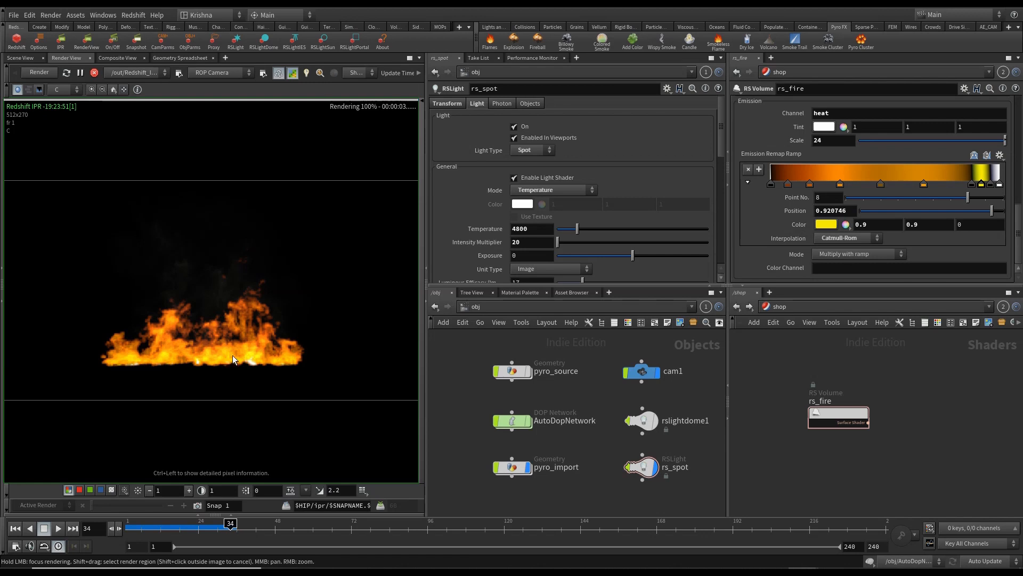
pyautogui.scroll(2, 225, 356)
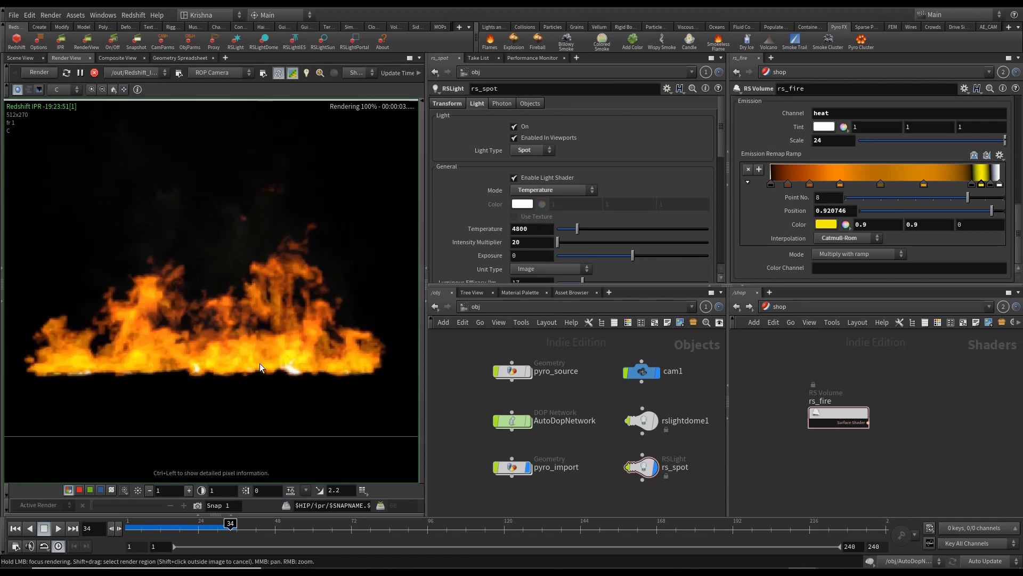
pyautogui.keyDown('ctrl'); pyautogui.click(972, 185); pyautogui.keyUp('ctrl')
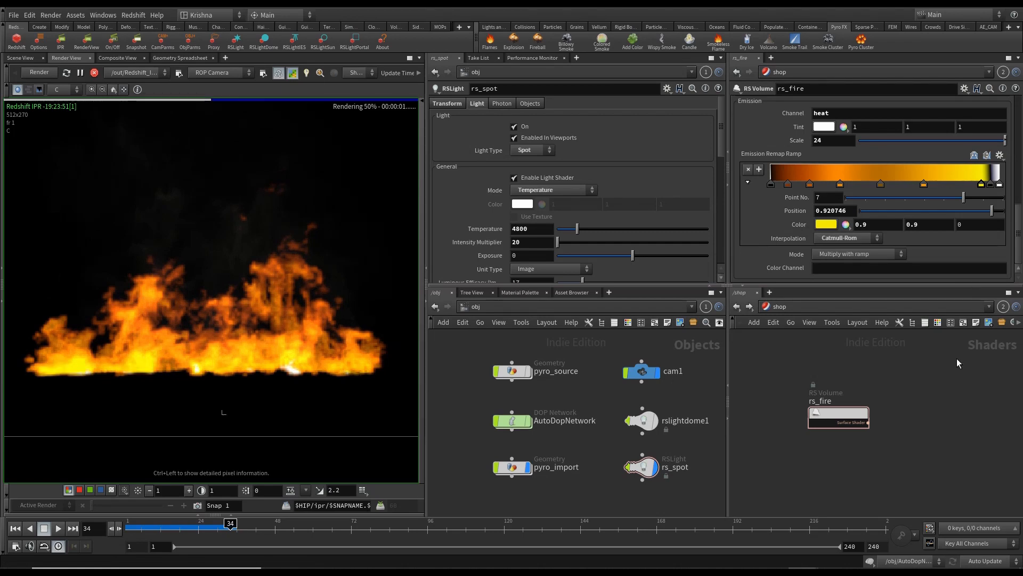
pyautogui.keyDown('ctrl'); pyautogui.click(990, 185); pyautogui.keyUp('ctrl')
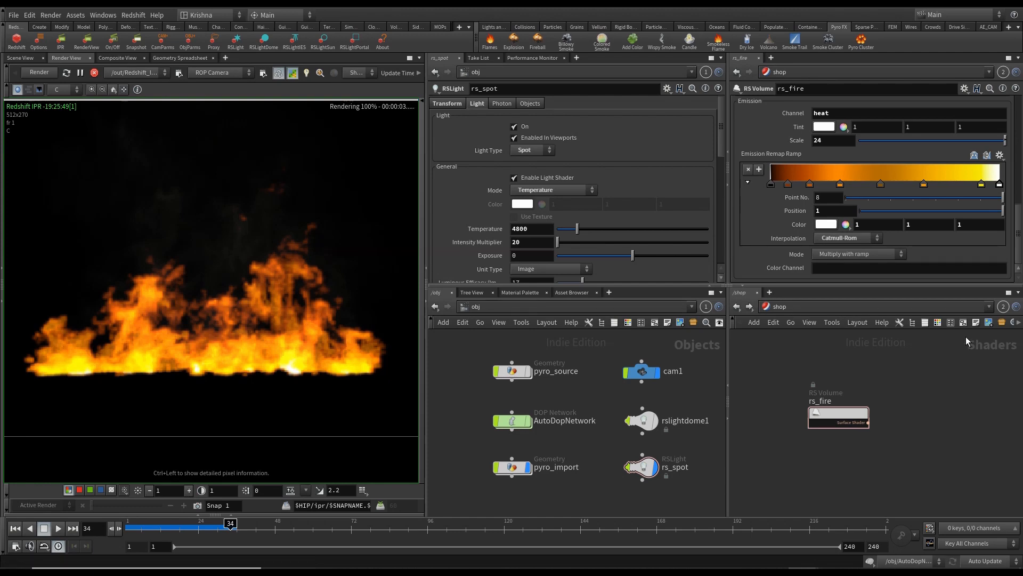
# Step: Take a snapshot of the fire render, and undo the removal of the two black Emission Remap Ramp points for comparison
pyautogui.click(197, 504)
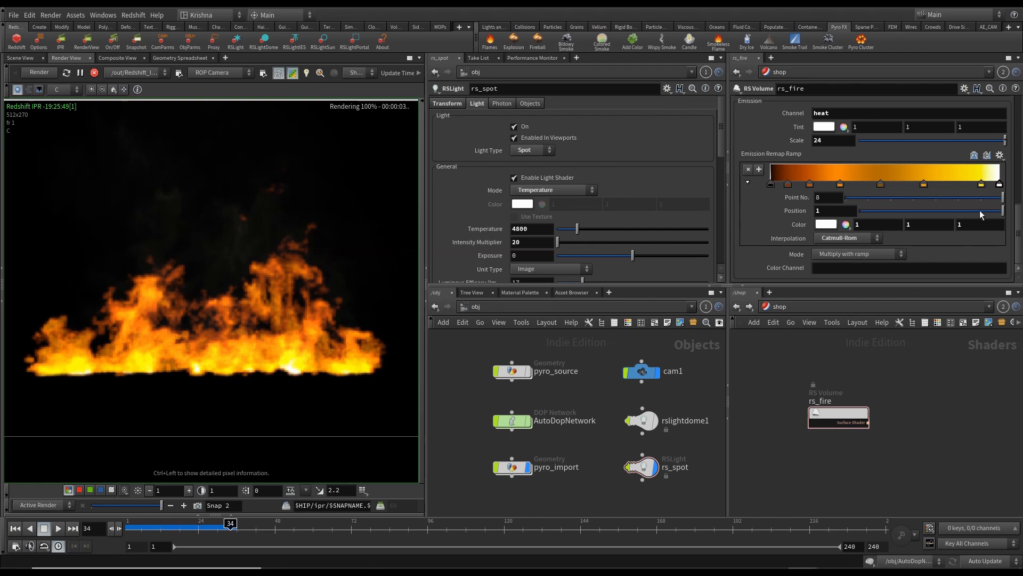
pyautogui.hotkey('ctrl', 'z')
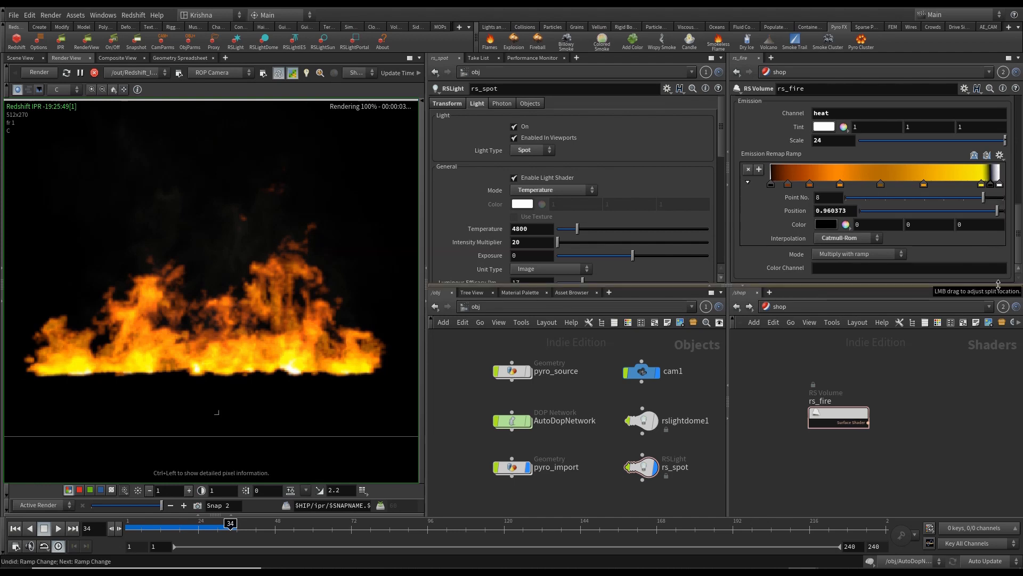
pyautogui.hotkey('ctrl', 'y')
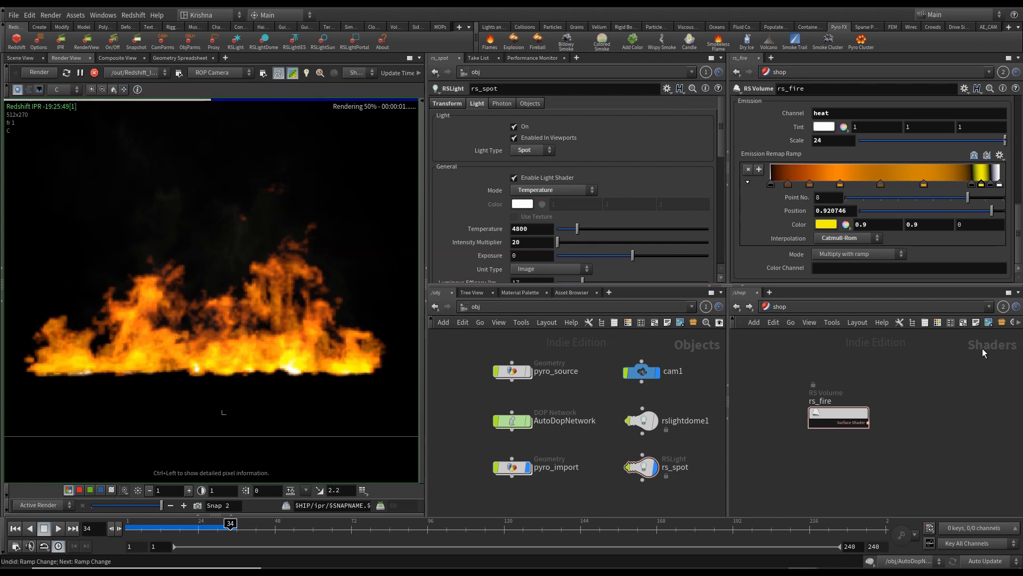
# Step: Compare the fire render with and without the two black Emission Remap Ramp points against the snapshot, keep the points, and stop the IPR
pyautogui.hotkey('ctrl', 'y')
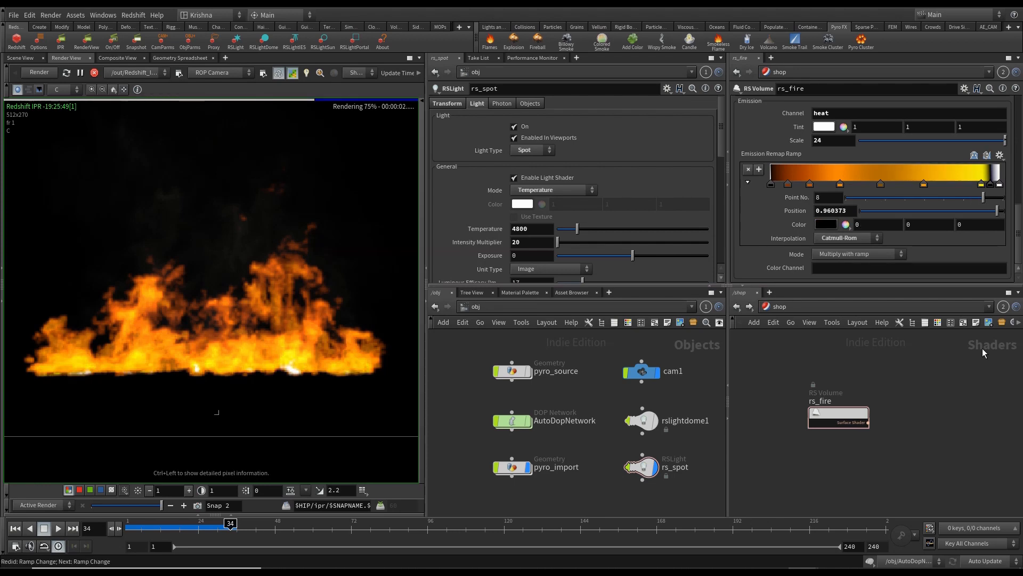
pyautogui.hotkey('ctrl', 'z')
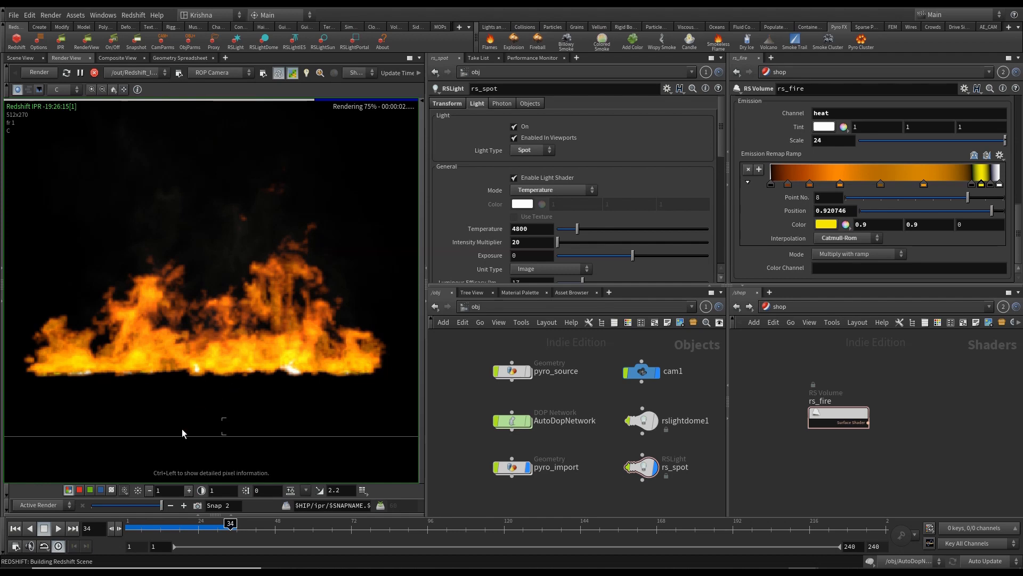
pyautogui.moveTo(161, 504)
pyautogui.mouseDown()
pyautogui.moveTo(66, 507)
pyautogui.moveTo(161, 505)
pyautogui.mouseUp()
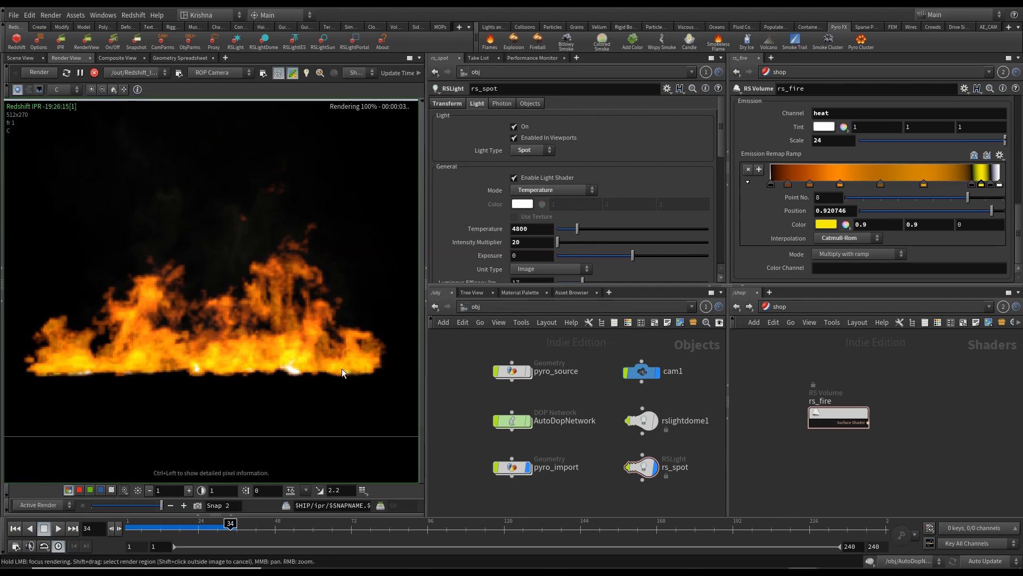
pyautogui.moveTo(131, 509)
pyautogui.mouseDown()
pyautogui.moveTo(101, 507)
pyautogui.moveTo(151, 506)
pyautogui.moveTo(132, 507)
pyautogui.mouseUp()
pyautogui.click(131, 505)
pyautogui.click(94, 75)
pyautogui.click(122, 88)
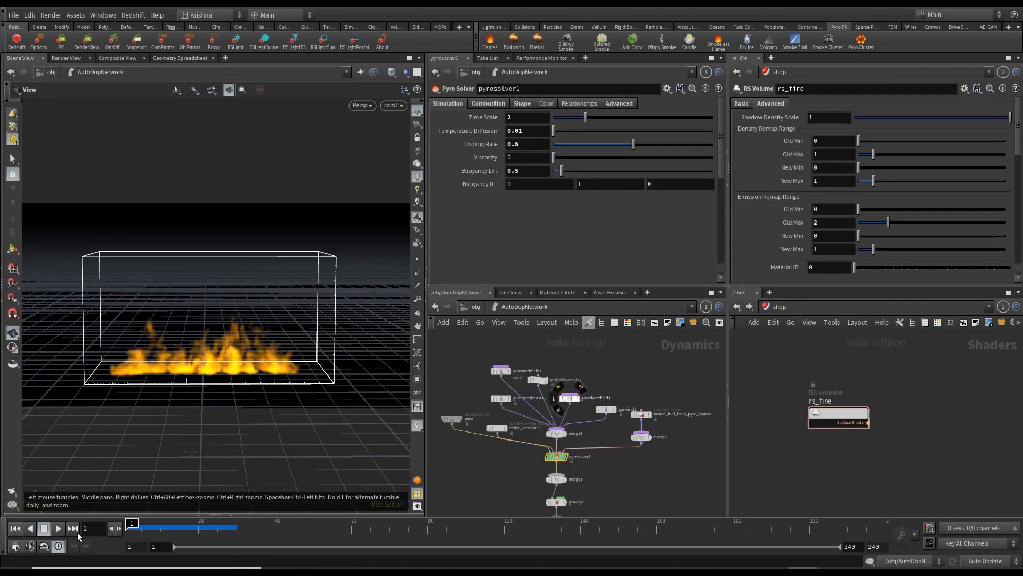
# Step: Play back the cached pyro simulation from the first frame to review the fire's motion, and rewind to frame 1
pyautogui.click(45, 529)
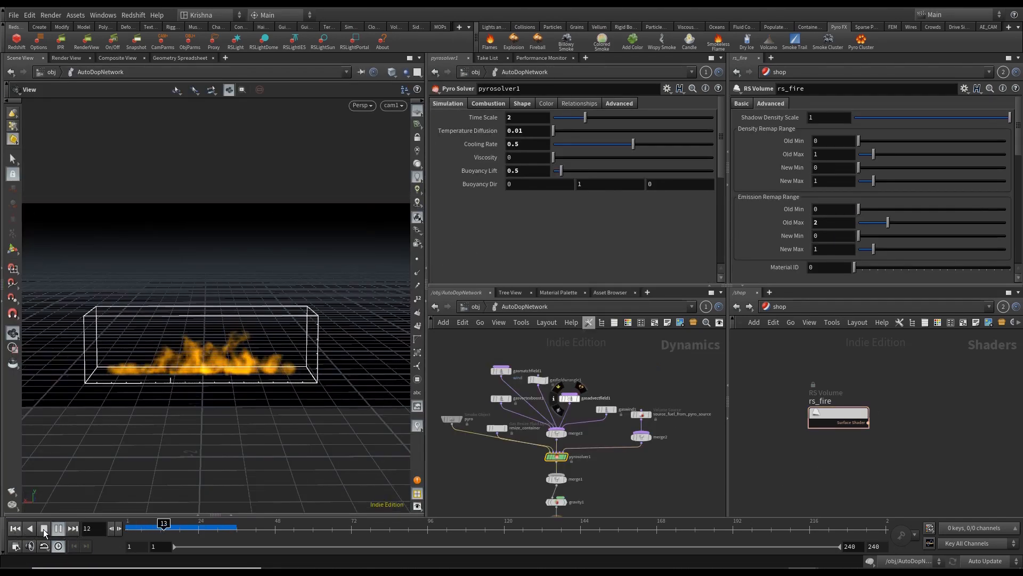
pyautogui.click(45, 529)
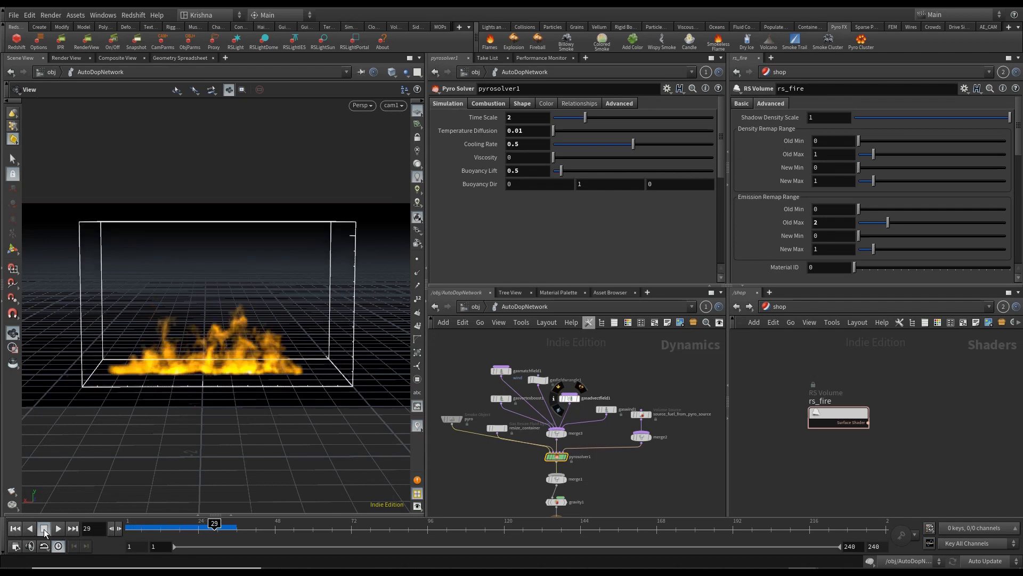
pyautogui.click(16, 528)
pyautogui.click(55, 530)
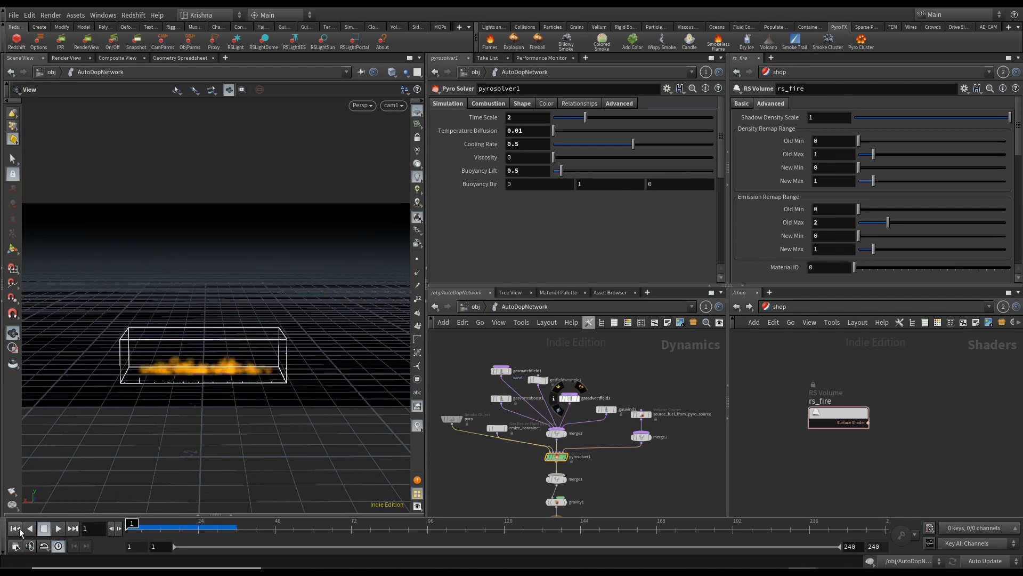
pyautogui.click(44, 529)
pyautogui.click(19, 532)
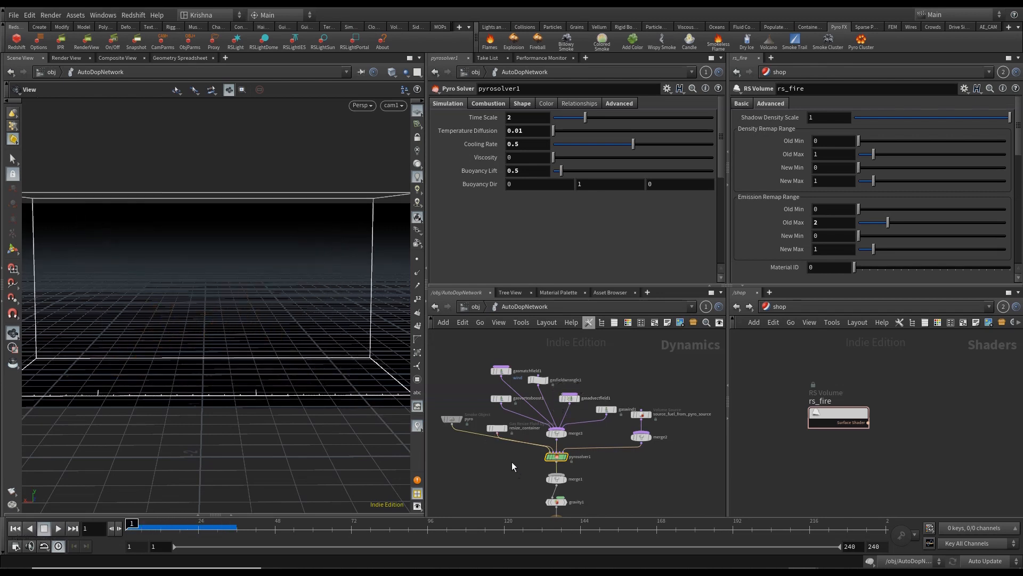
# Step: Set pyrosolver1's Gas Released to 4 in its combustion settings, save the scene and run the simulation again
pyautogui.click(488, 102)
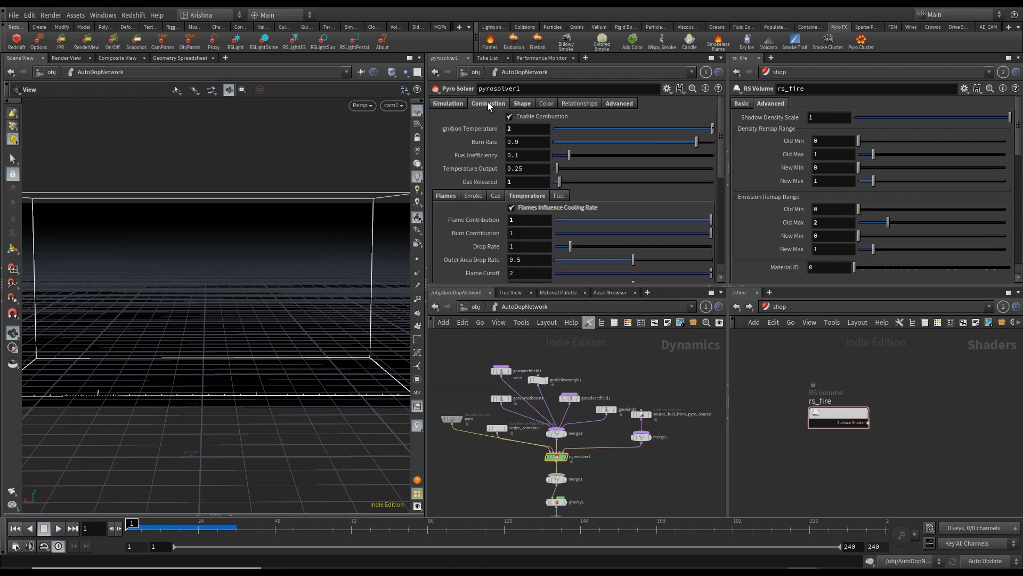
pyautogui.click(517, 182)
pyautogui.write('4')
pyautogui.press('Return')
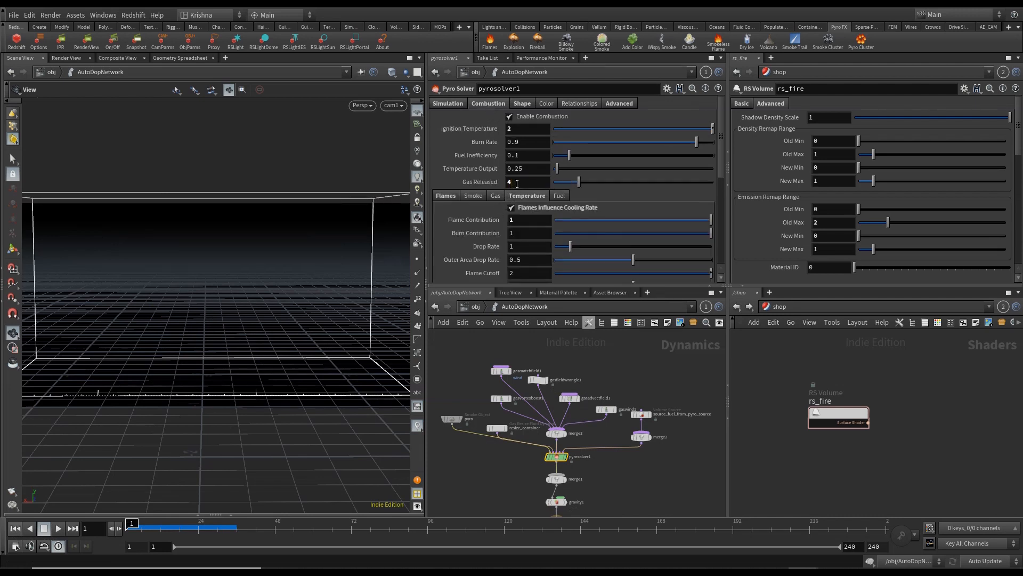
pyautogui.hotkey('ctrl', 's')
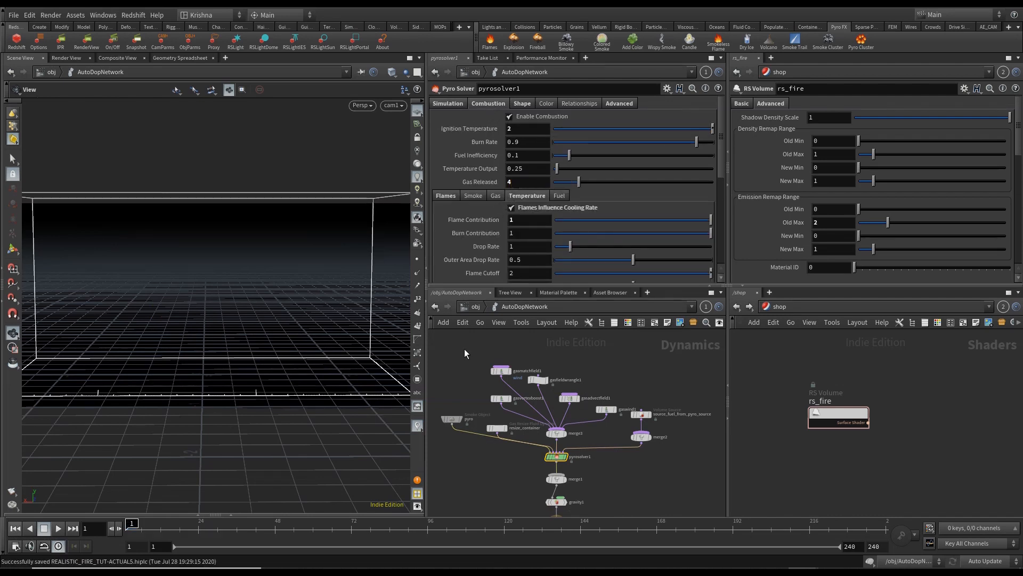
pyautogui.click(59, 528)
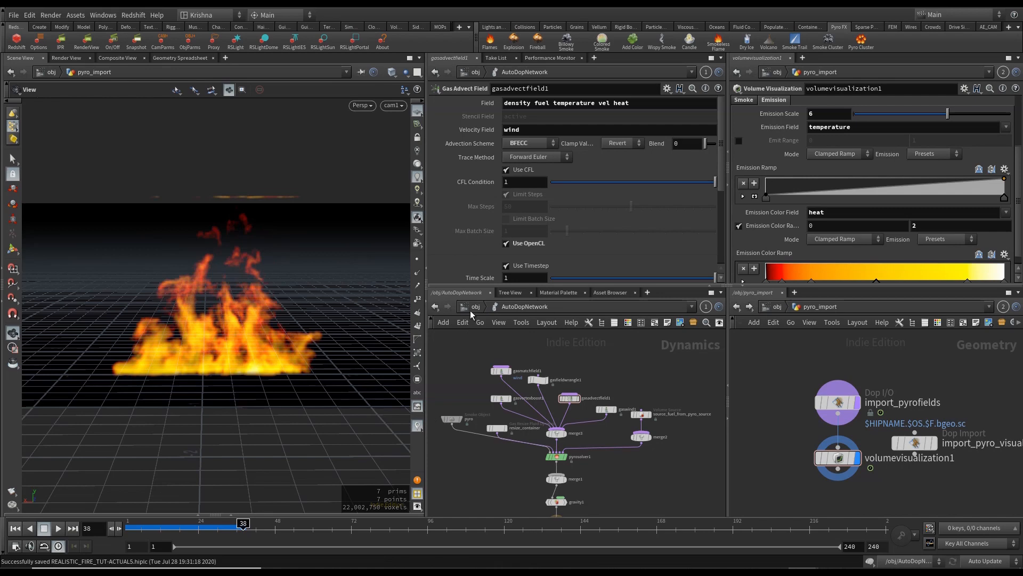
# Step: Return to the object level, rewind to frame 1 and save the scene
pyautogui.press('u')
pyautogui.hotkey('ctrl', 'Up')
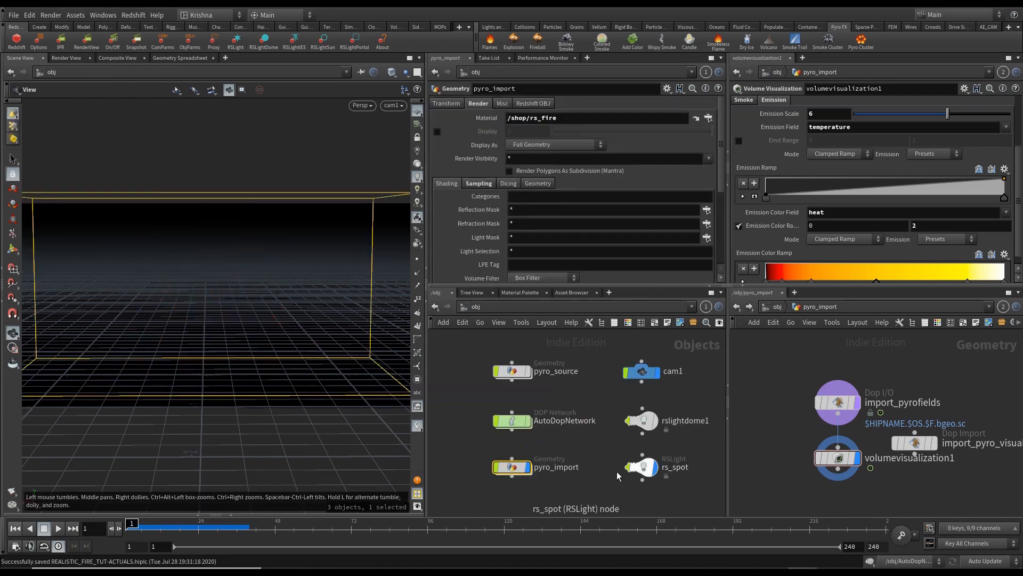
pyautogui.hotkey('ctrl', 's')
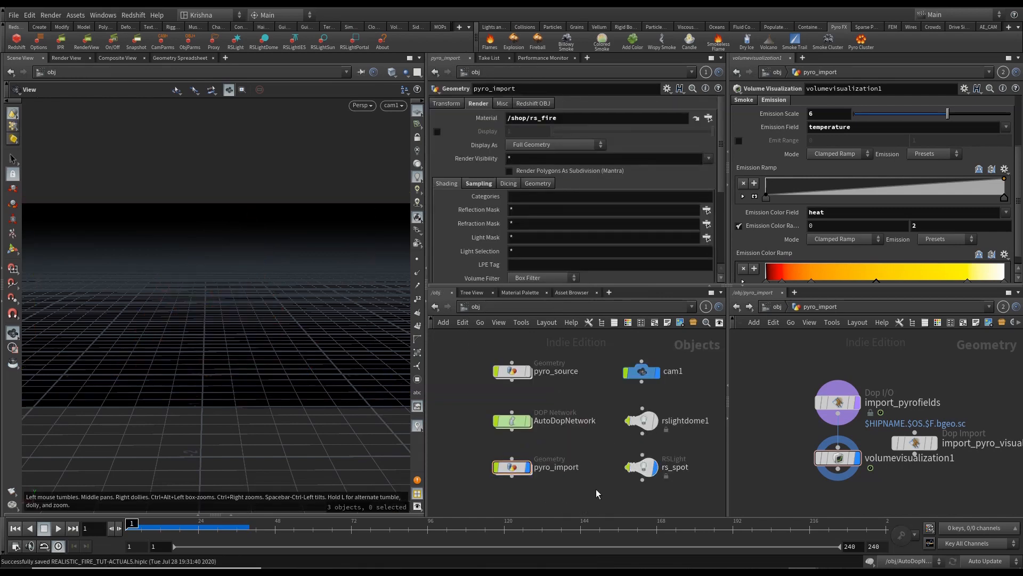
pyautogui.click(775, 307)
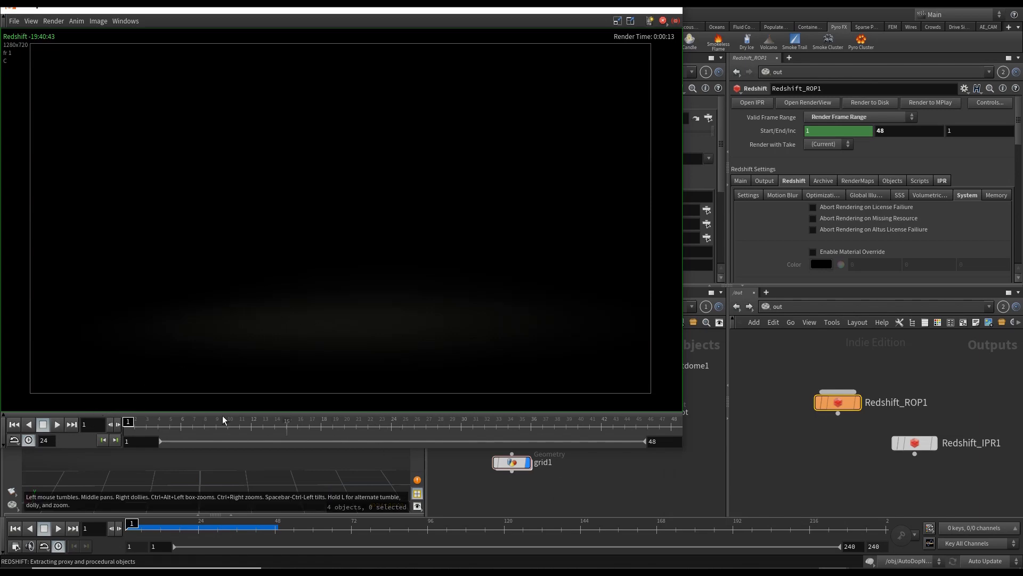
# Step: Play and scrub through the rendered 48-frame fire sequence, and return to the scene
pyautogui.click(57, 424)
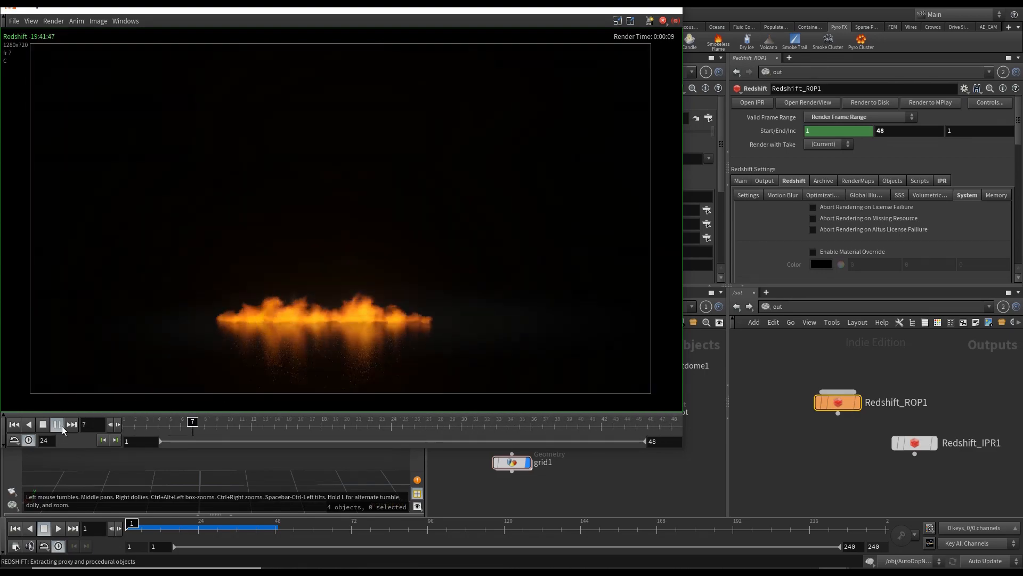
pyautogui.moveTo(187, 427); pyautogui.dragTo(649, 444)
pyautogui.click(635, 480)
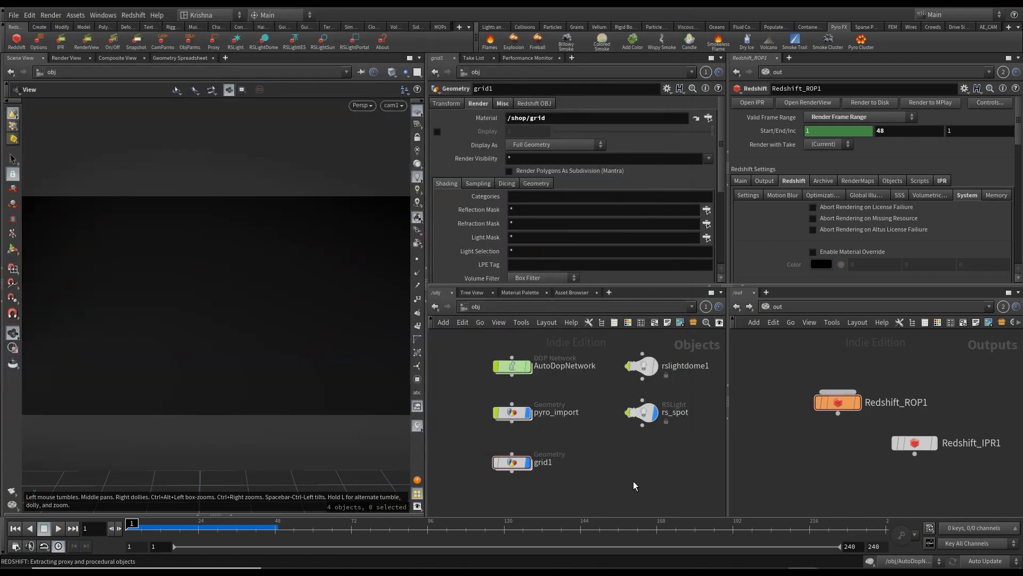
# Step: Examine the base grid node inside the grid1 backdrop object from a free viewpoint with viewport lighting changed
pyautogui.moveTo(616, 501); pyautogui.dragTo(488, 468)
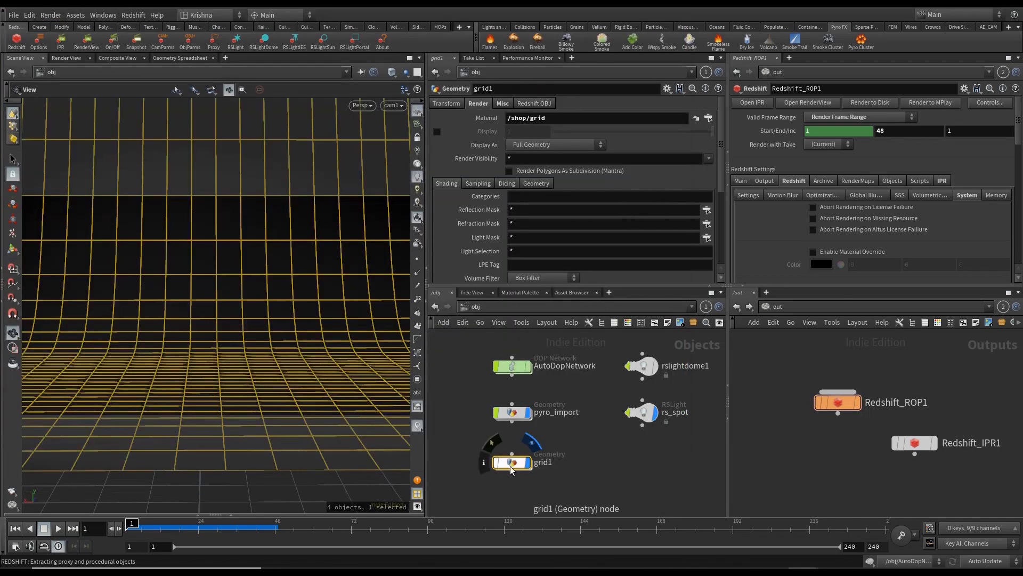
pyautogui.doubleClick(510, 463)
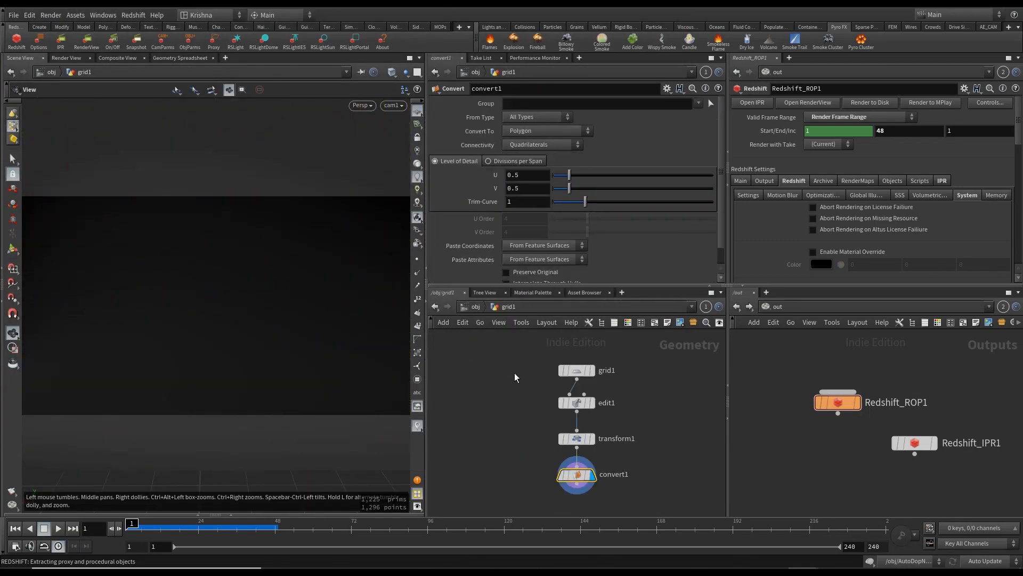
pyautogui.click(573, 370)
pyautogui.click(592, 370)
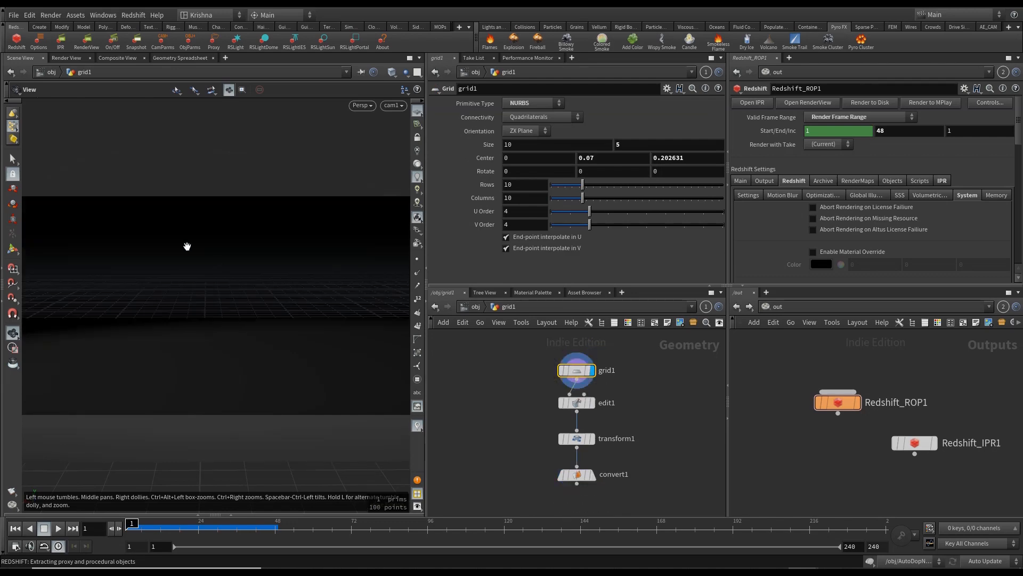
pyautogui.click(417, 165)
pyautogui.scroll(-1, 246, 274)
pyautogui.moveTo(228, 291); pyautogui.dragTo(222, 246)
pyautogui.press('h')
# Step: Examine the backdrop's edit1, transform1 and convert1 nodes, leave convert1 displayed, and return to the object level
pyautogui.click(591, 402)
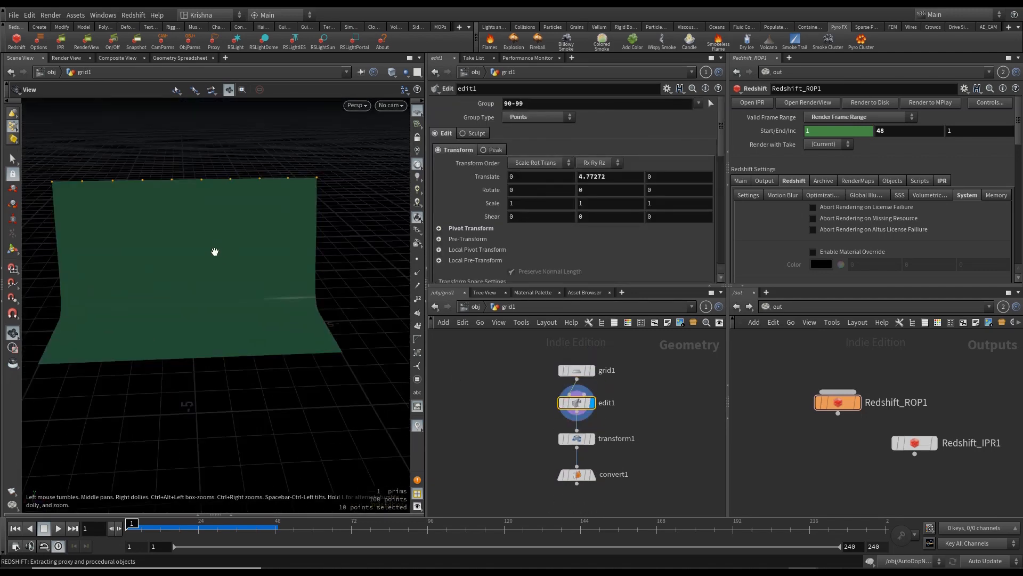
pyautogui.press('Up')
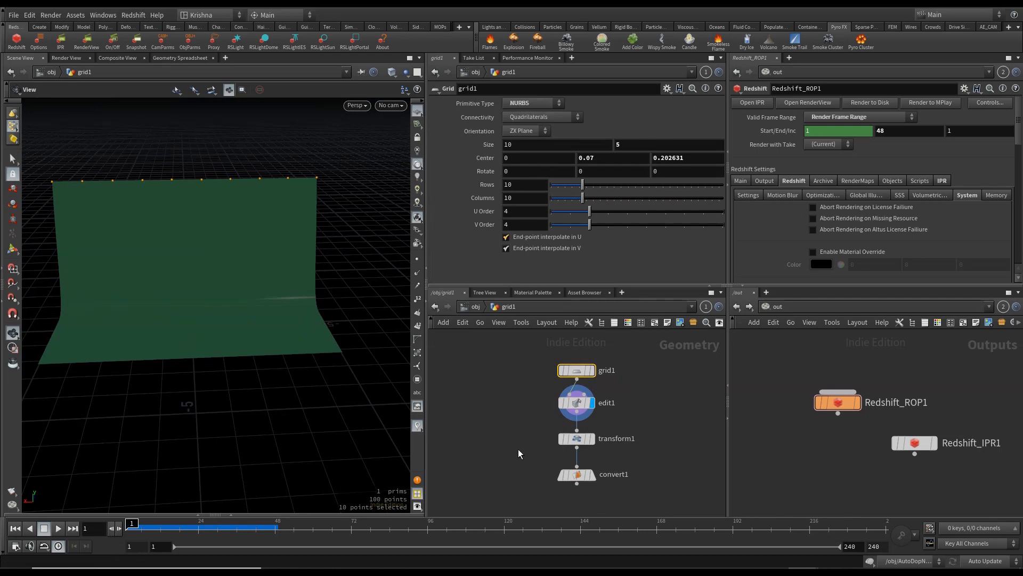
pyautogui.click(586, 440)
pyautogui.click(583, 475)
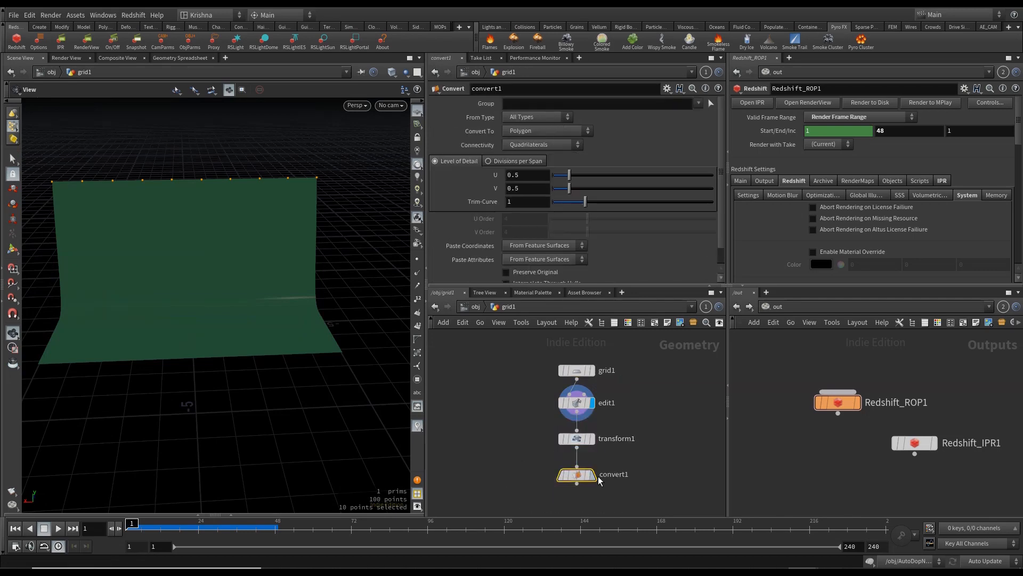
pyautogui.click(592, 475)
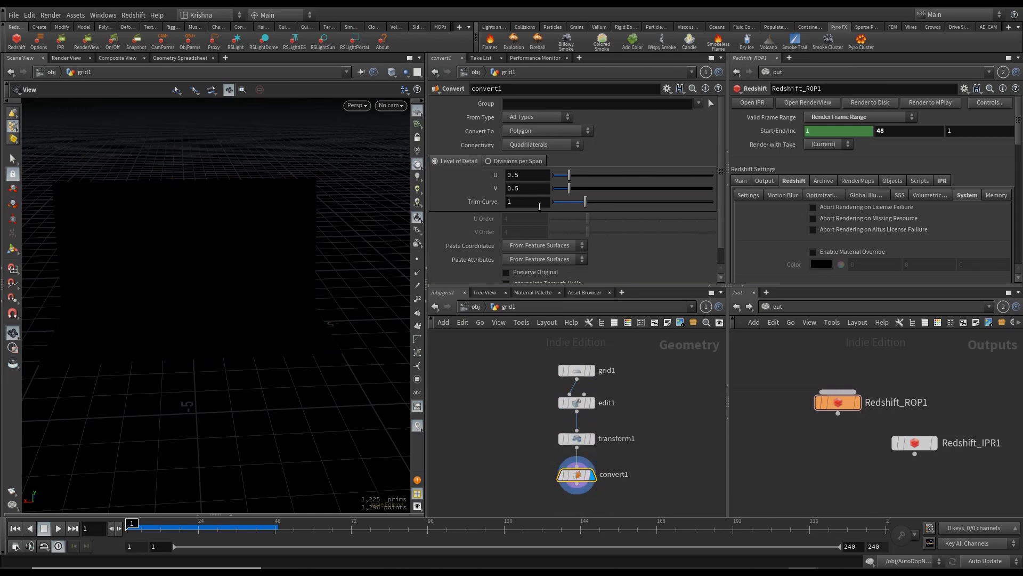
pyautogui.click(473, 307)
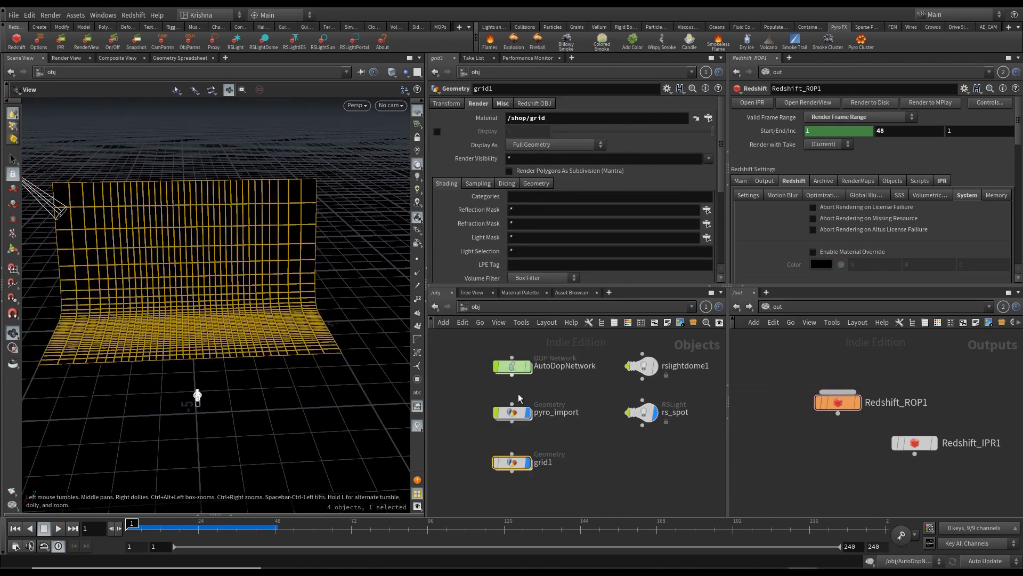
# Step: Review Redshift_ROP1's global illumination settings and its main camera settings
pyautogui.moveTo(819, 454); pyautogui.dragTo(857, 377)
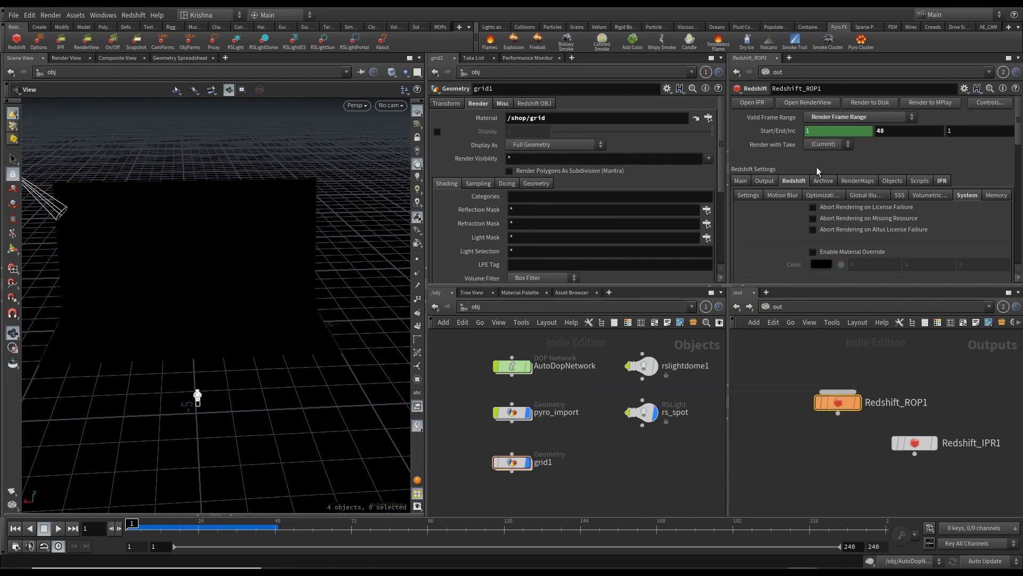
pyautogui.scroll(-2, 835, 249)
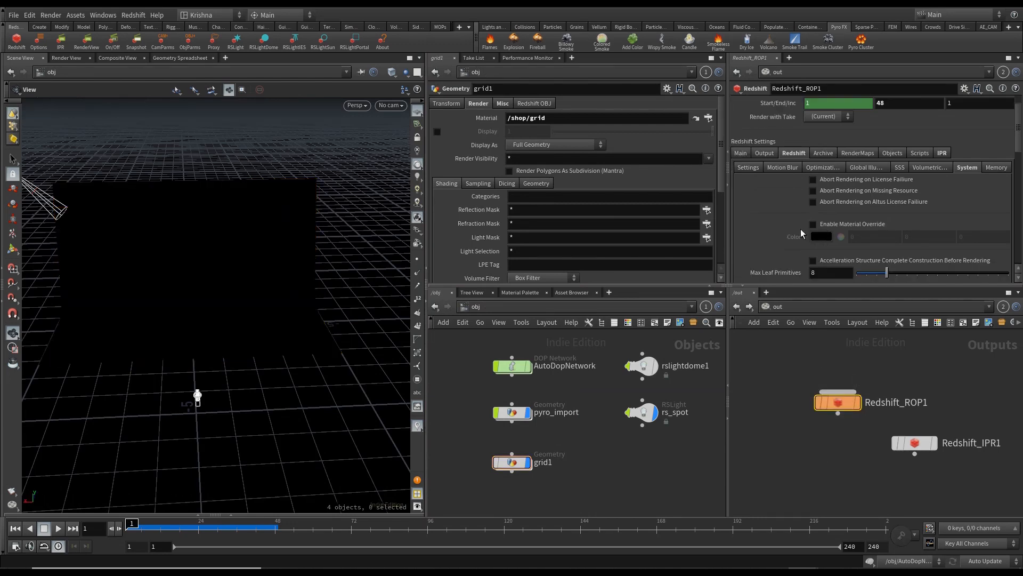
pyautogui.click(864, 169)
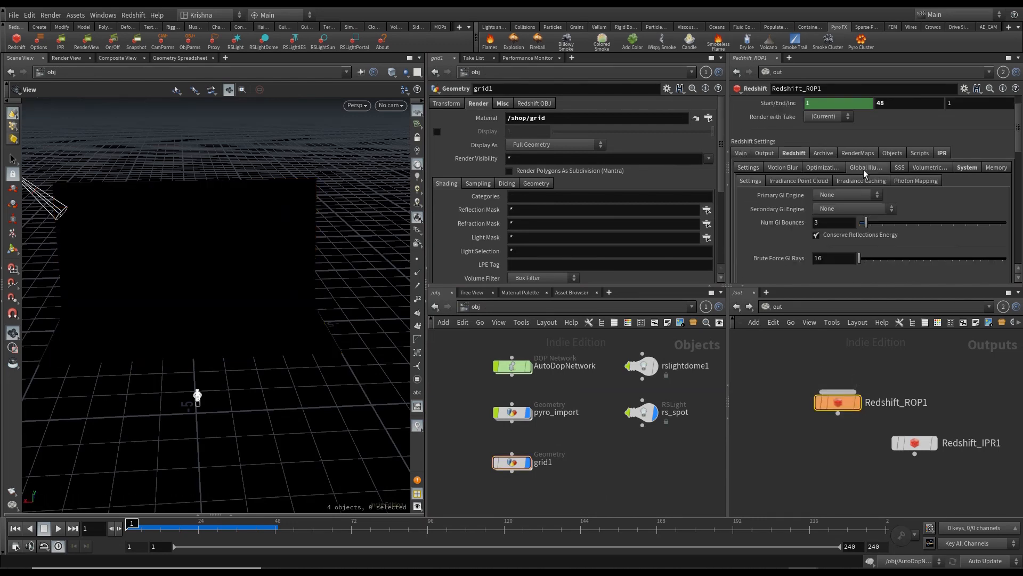
pyautogui.click(741, 155)
pyautogui.click(806, 154)
pyautogui.click(740, 154)
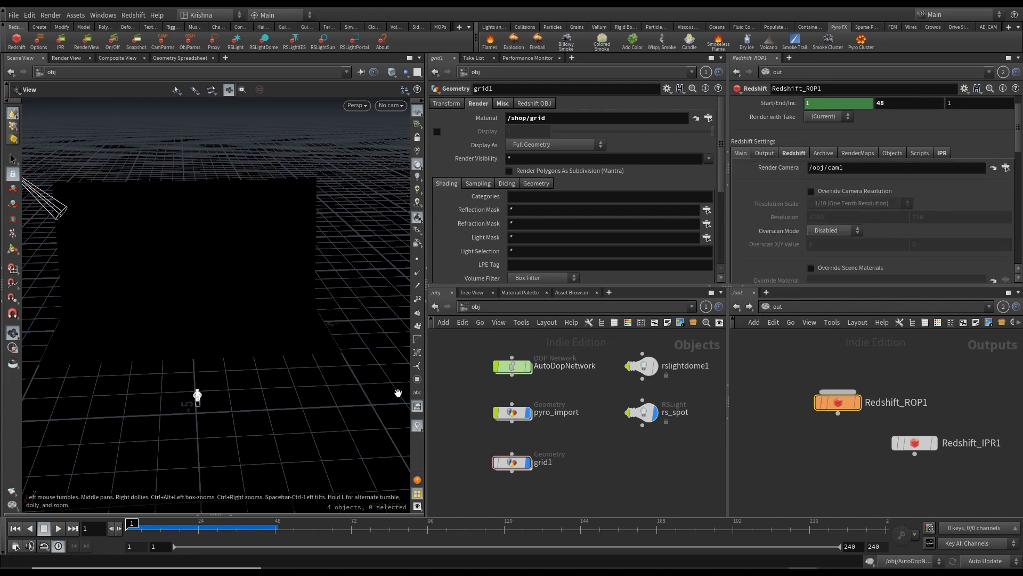
# Step: Render frame 39 through cam1 in the Redshift Render View, with the window moved aside and the image zoomed out slightly
pyautogui.click(197, 525)
pyautogui.moveTo(197, 525); pyautogui.dragTo(246, 525)
pyautogui.click(390, 106)
pyautogui.click(407, 156)
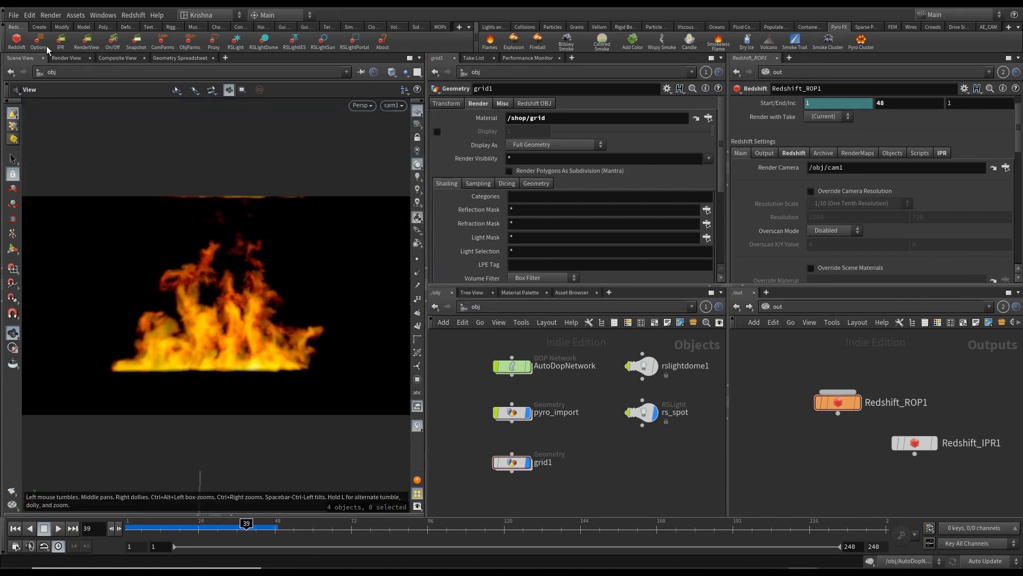
pyautogui.click(86, 41)
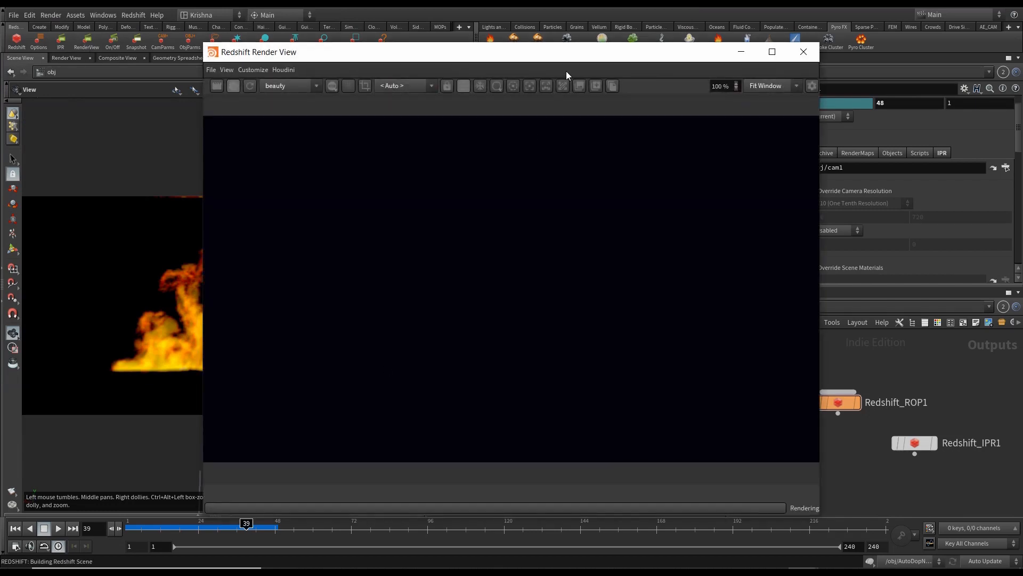
pyautogui.moveTo(463, 59); pyautogui.dragTo(274, 55)
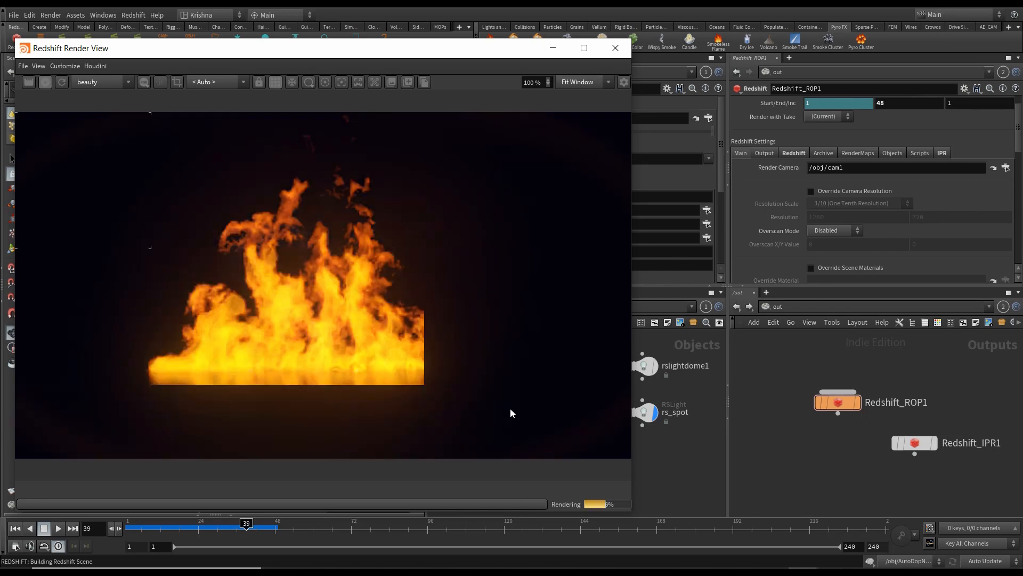
pyautogui.scroll(-1, 347, 315)
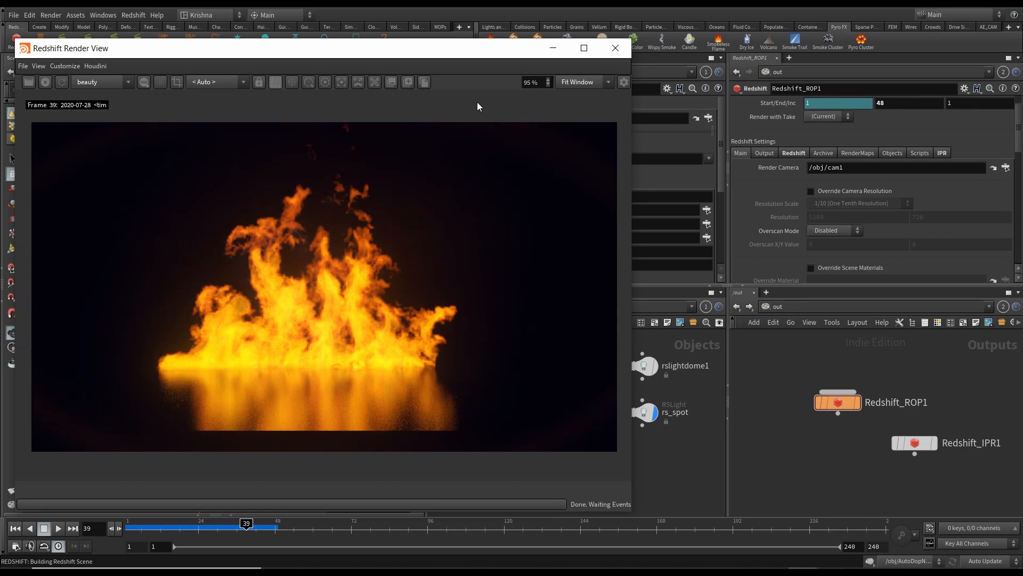
# Step: Disable PostFX in the Redshift Render View's display settings
pyautogui.click(623, 83)
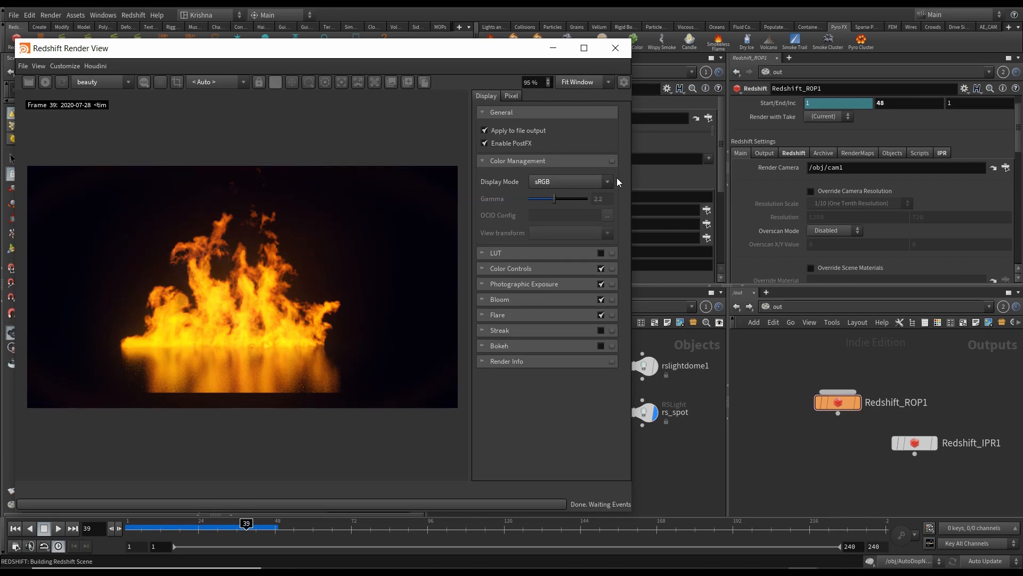
pyautogui.click(485, 143)
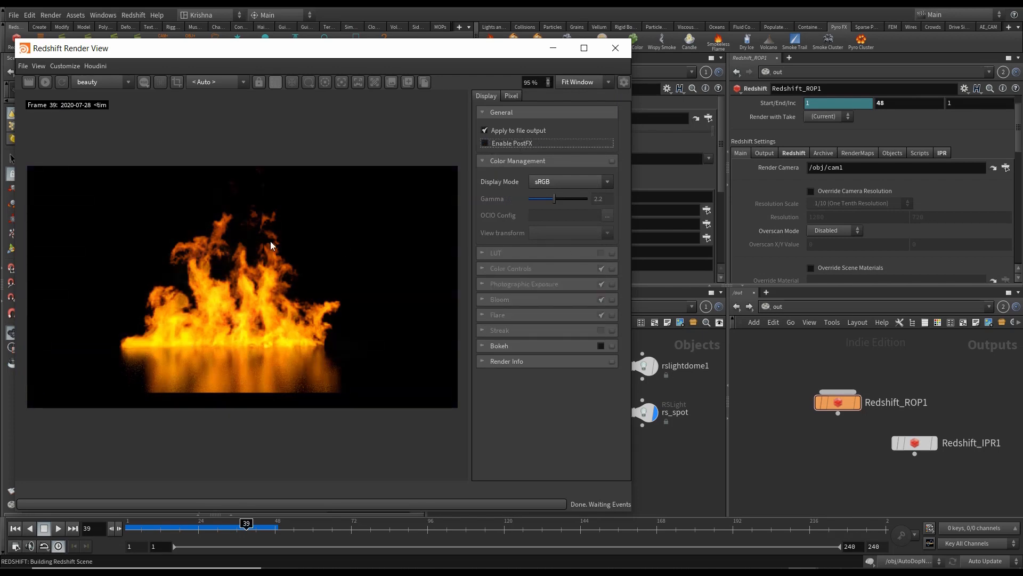
# Step: Enable PostFX in the Redshift Render View and turn off Color Controls, Photographic Exposure, Bloom and Flare
pyautogui.scroll(2, 240, 327)
pyautogui.click(484, 143)
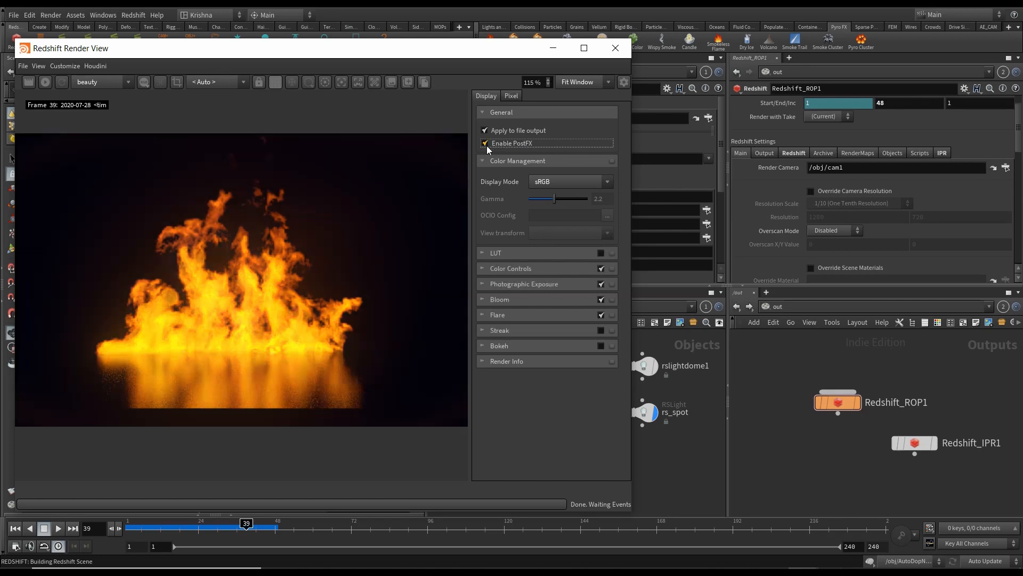
pyautogui.click(601, 269)
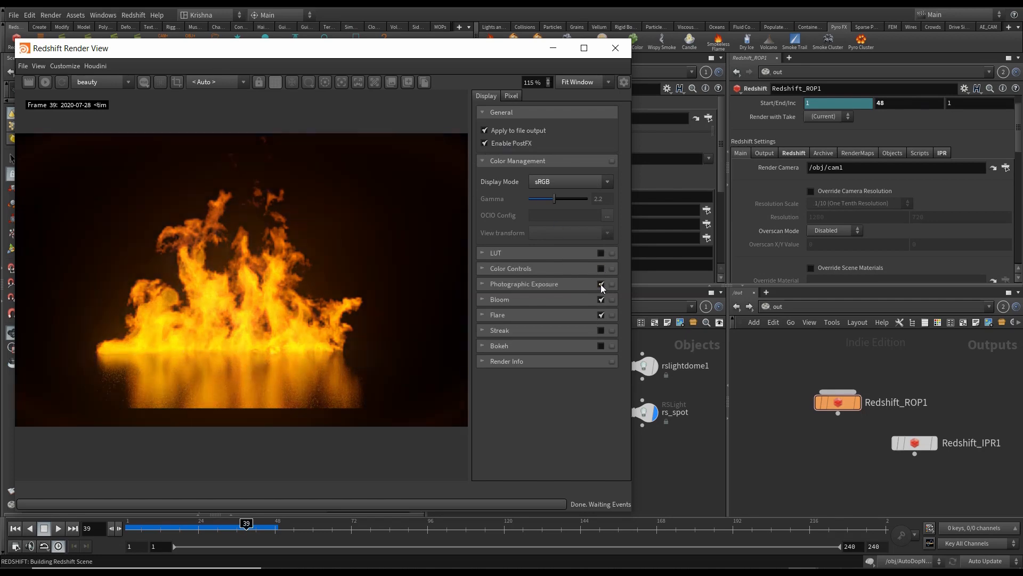
pyautogui.click(600, 283)
pyautogui.click(600, 299)
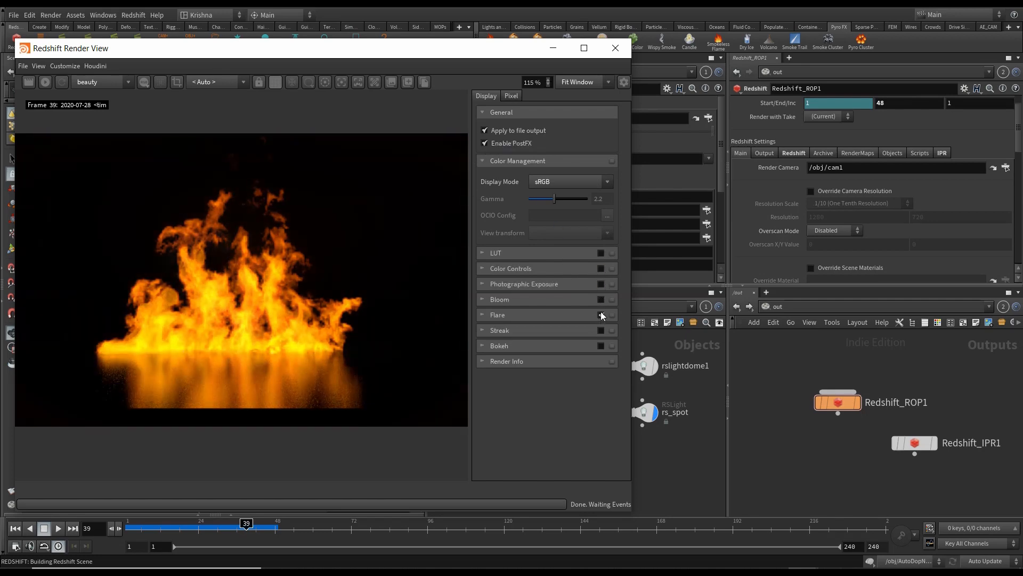
# Step: Re-enable Photographic Exposure and compare the render with Allow Desaturation switched on and off
pyautogui.click(601, 283)
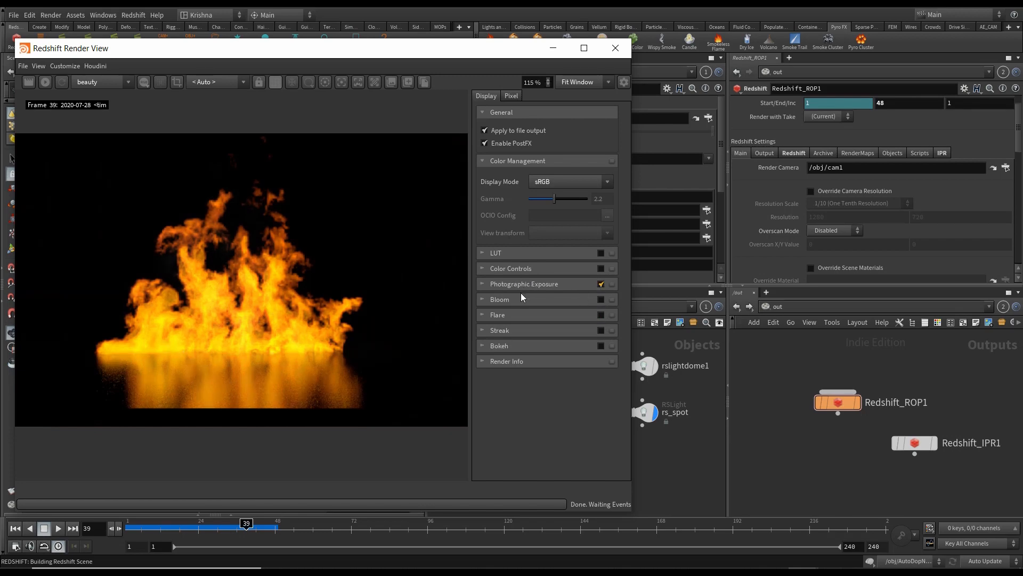
pyautogui.click(483, 285)
pyautogui.click(484, 396)
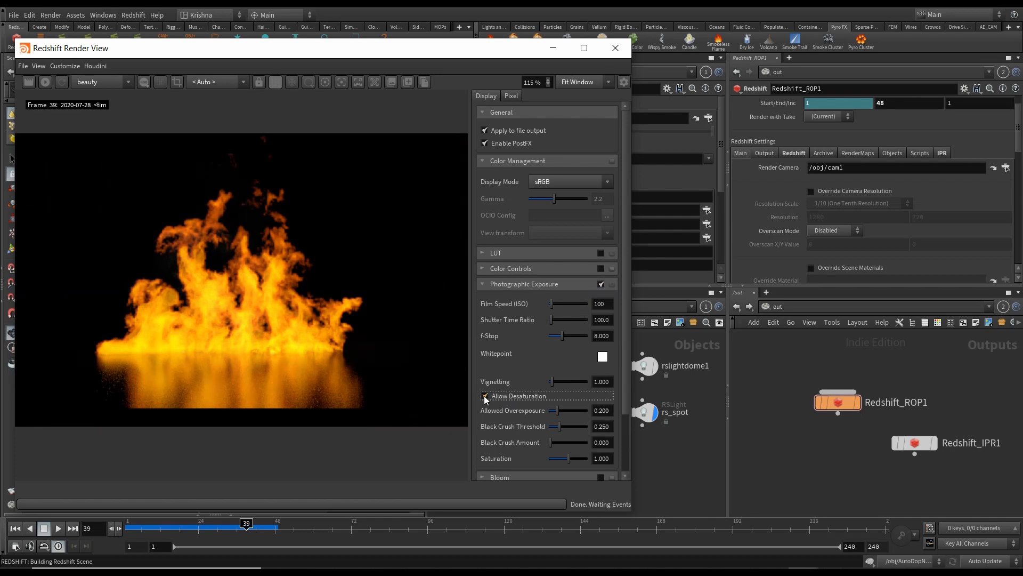
pyautogui.click(485, 397)
pyautogui.click(484, 397)
pyautogui.click(486, 396)
pyautogui.click(485, 283)
# Step: Re-enable Color Controls and review its exposure, contrast and RGB curve settings
pyautogui.click(601, 269)
pyautogui.click(485, 269)
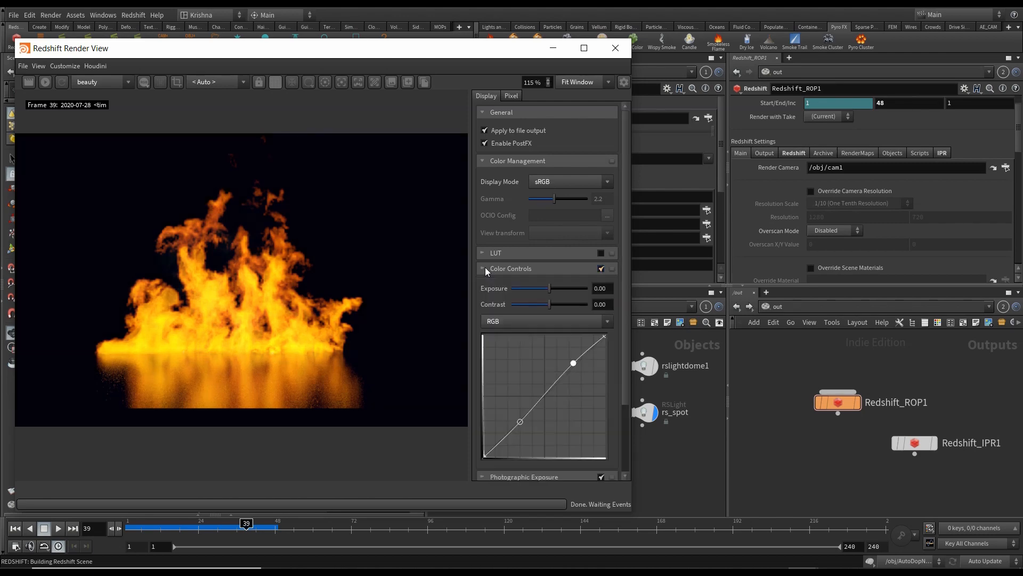
pyautogui.click(484, 269)
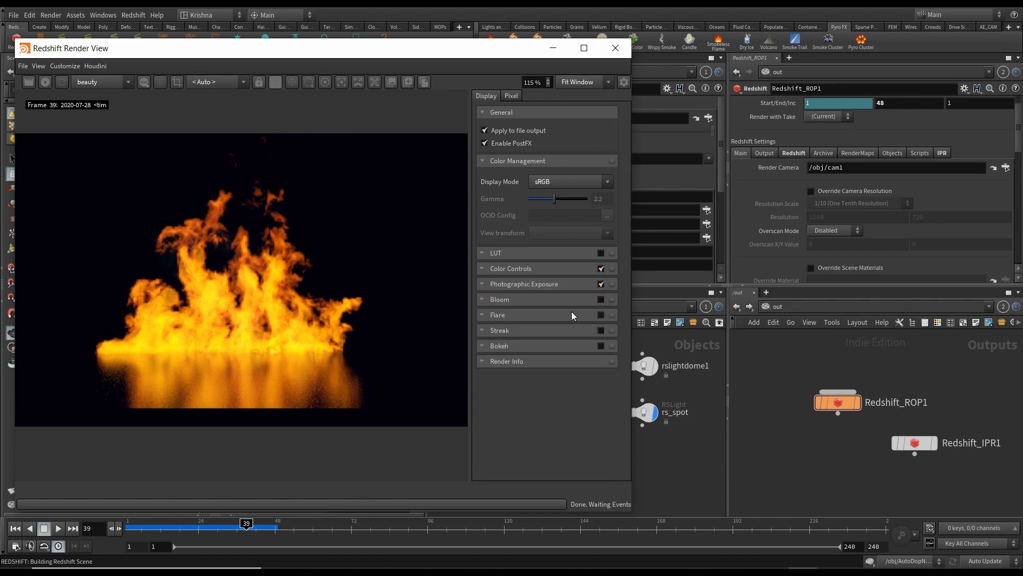
# Step: Re-enable Bloom, review its threshold, softness and intensity settings, and turn Flare back on
pyautogui.click(601, 299)
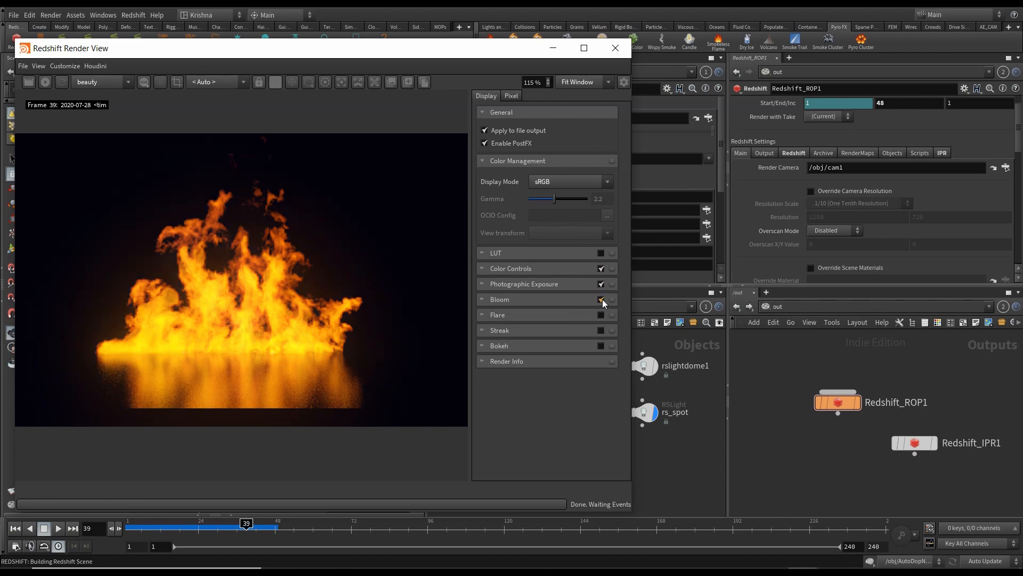
pyautogui.click(485, 300)
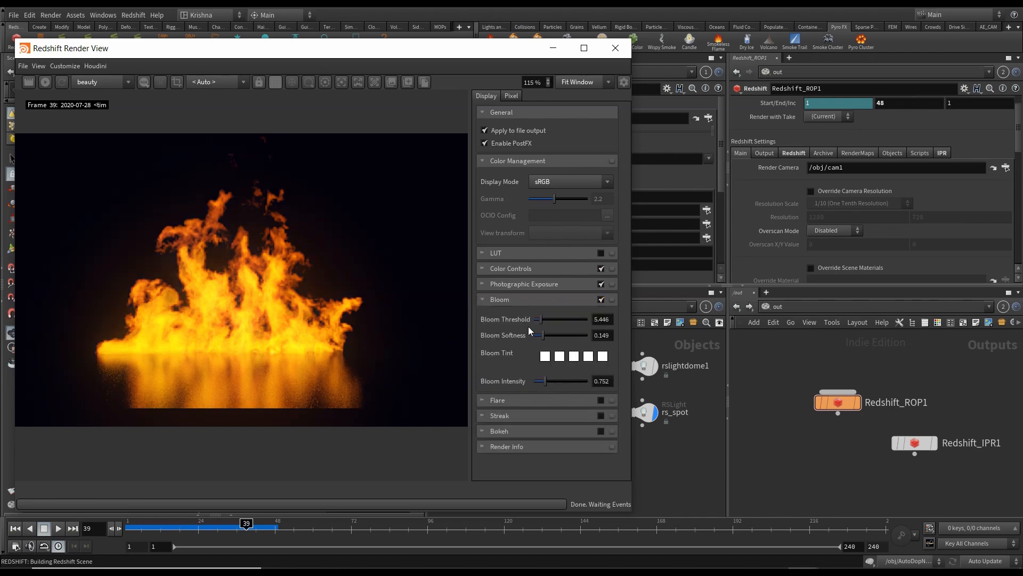
pyautogui.click(484, 300)
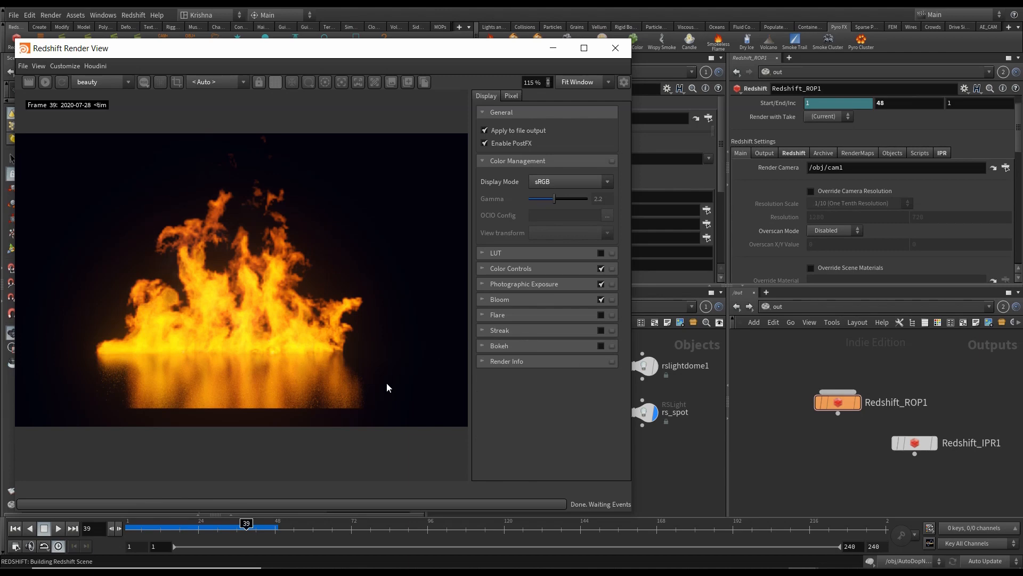
pyautogui.click(838, 402)
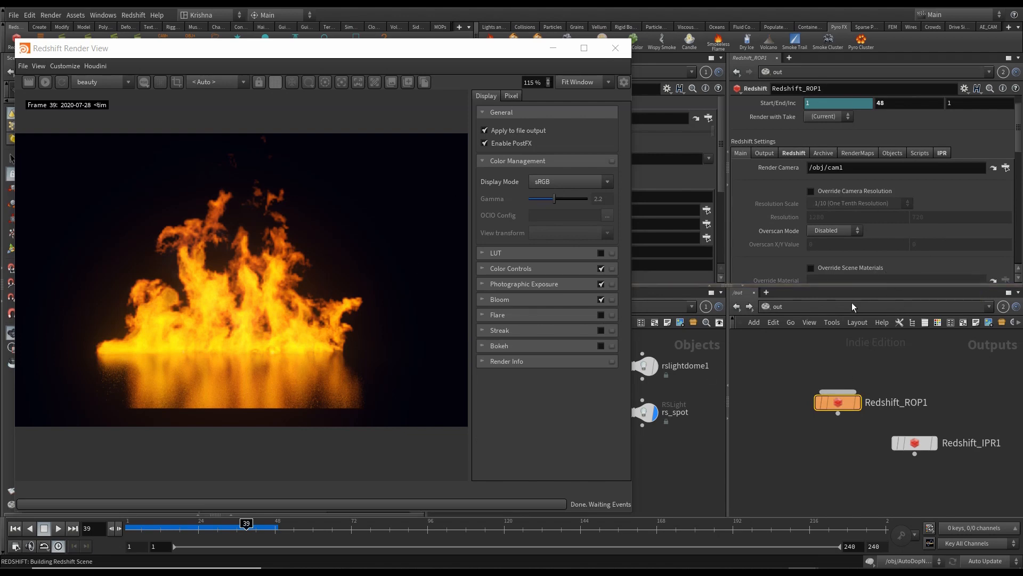
pyautogui.click(601, 315)
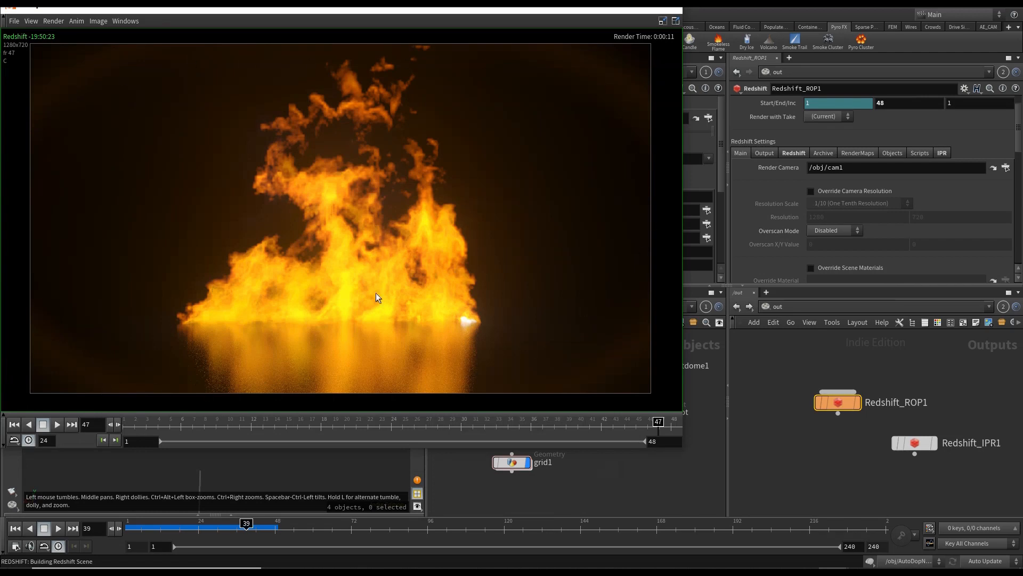
# Step: Play the 48-frame Redshift render sequence in MPlay, stop it, and scrub through the frames
pyautogui.click(57, 424)
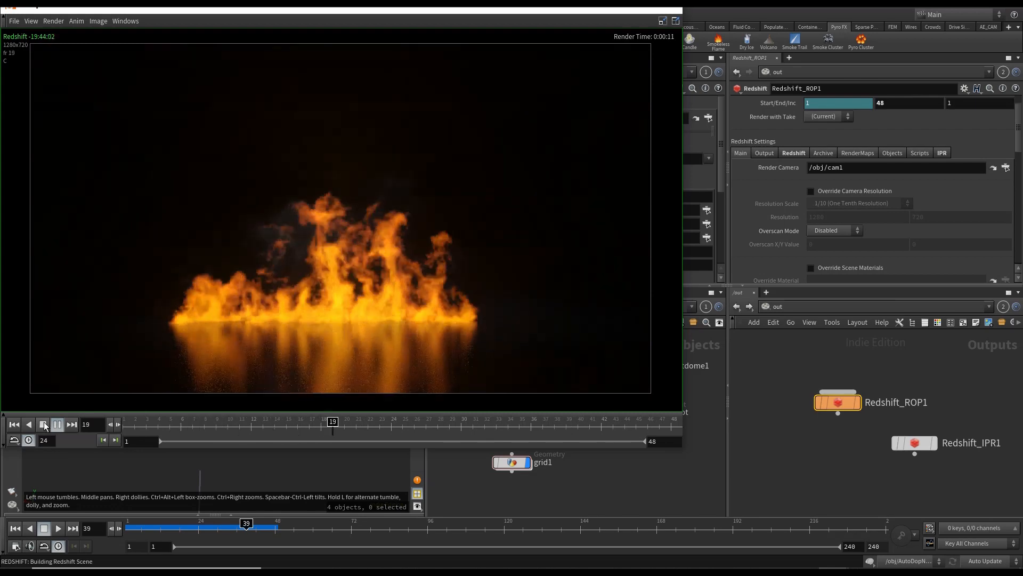
pyautogui.click(44, 425)
pyautogui.moveTo(404, 427); pyautogui.dragTo(636, 422)
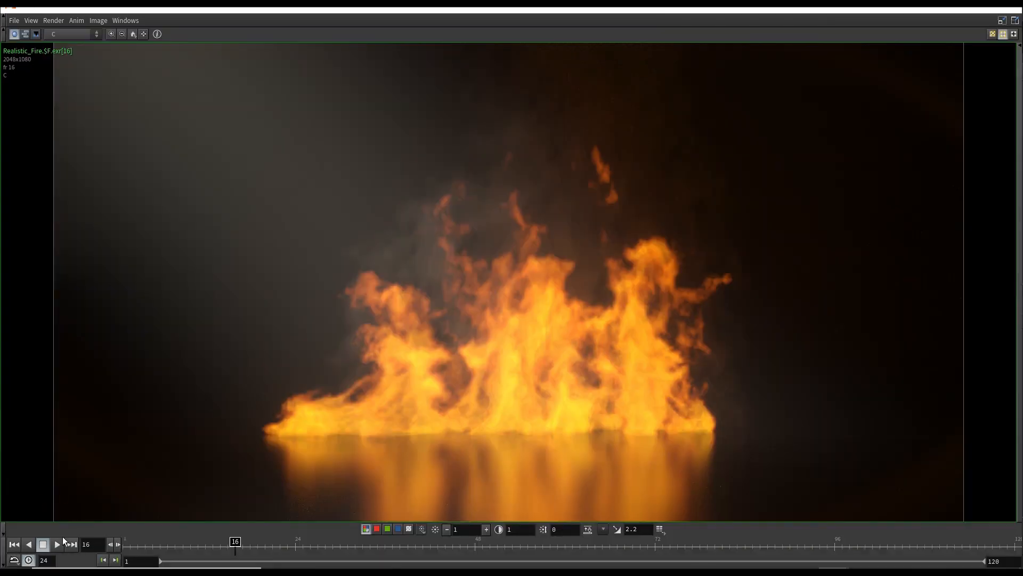
# Step: Play the 120-frame Realistic_Fire.$F.exr sequence in MPlay with the image zoomed out
pyautogui.click(59, 544)
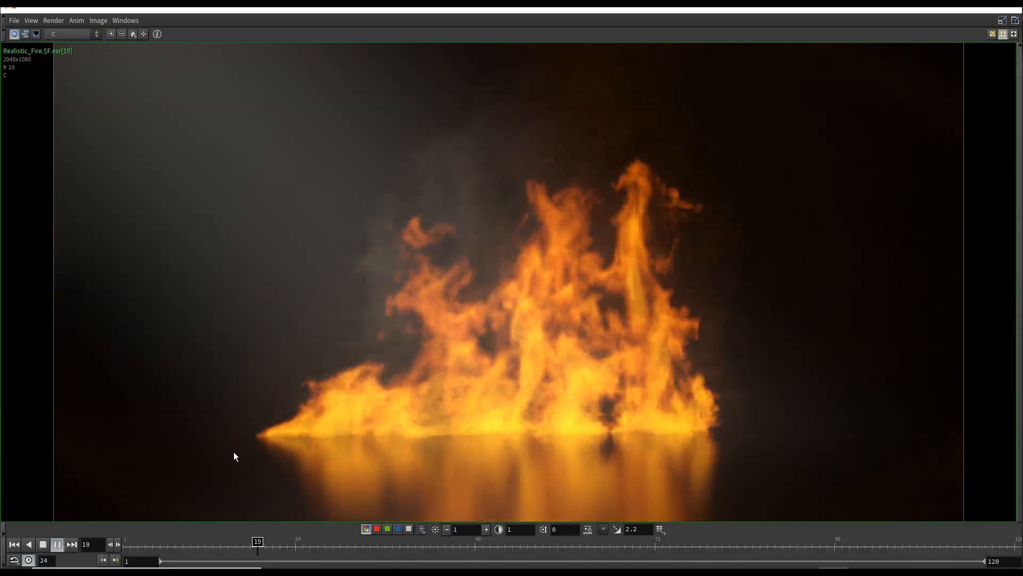
pyautogui.scroll(-1, 472, 296)
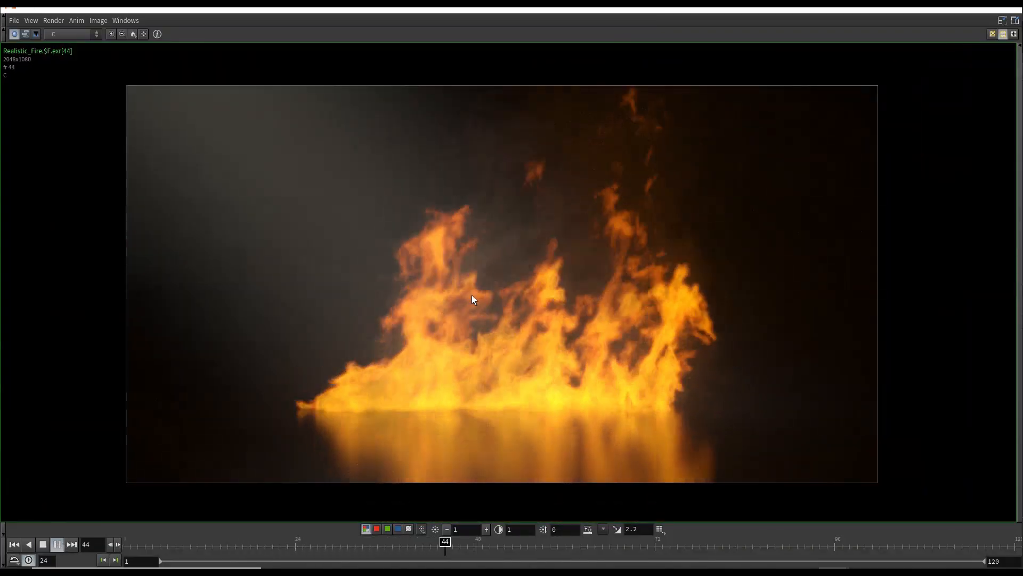
pyautogui.scroll(-2, 472, 297)
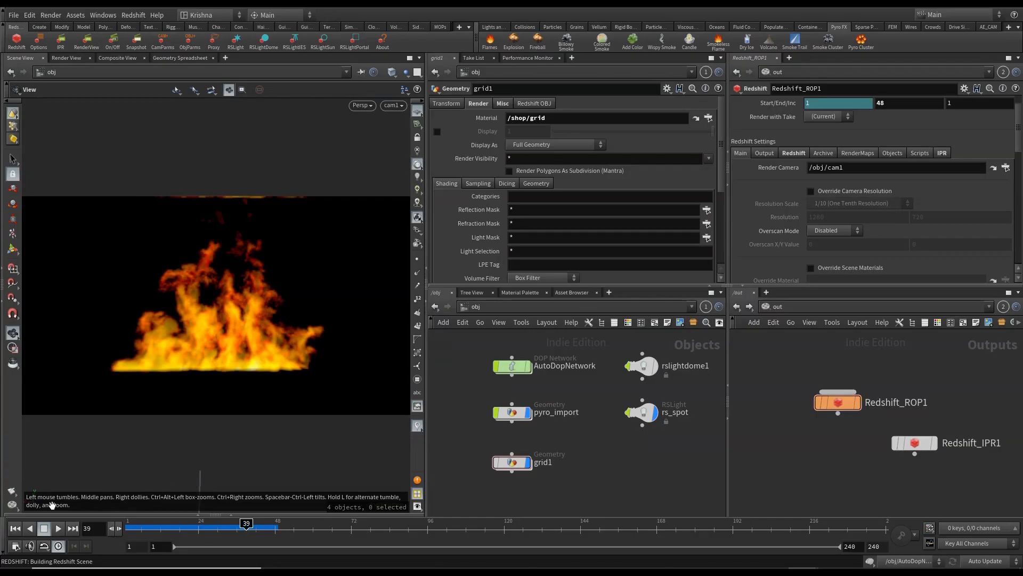
# Step: Return to frame 1 and review the gasadvectfield1 and gaswind1 settings inside AutoDopNetwork
pyautogui.click(19, 526)
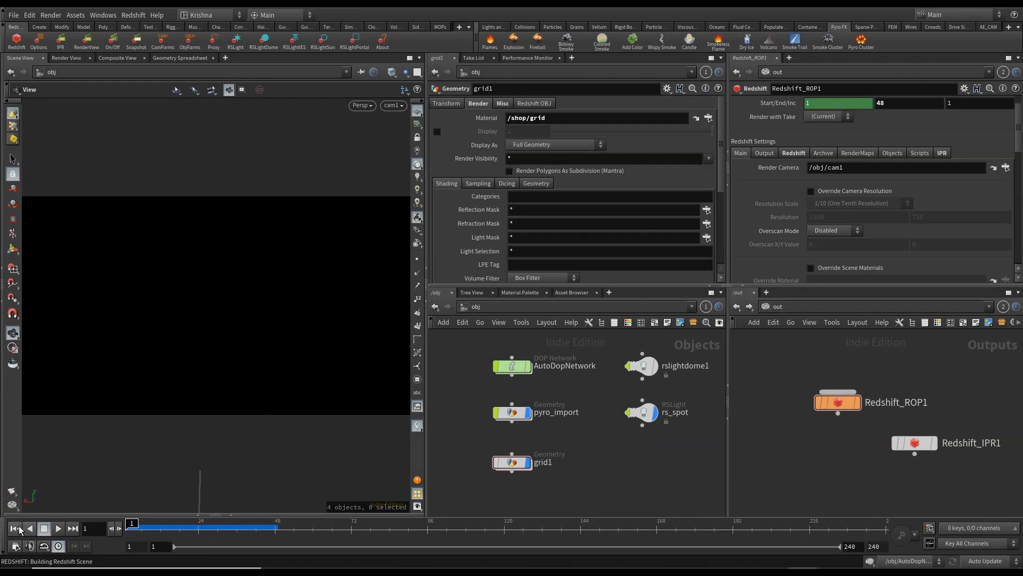
pyautogui.click(513, 370)
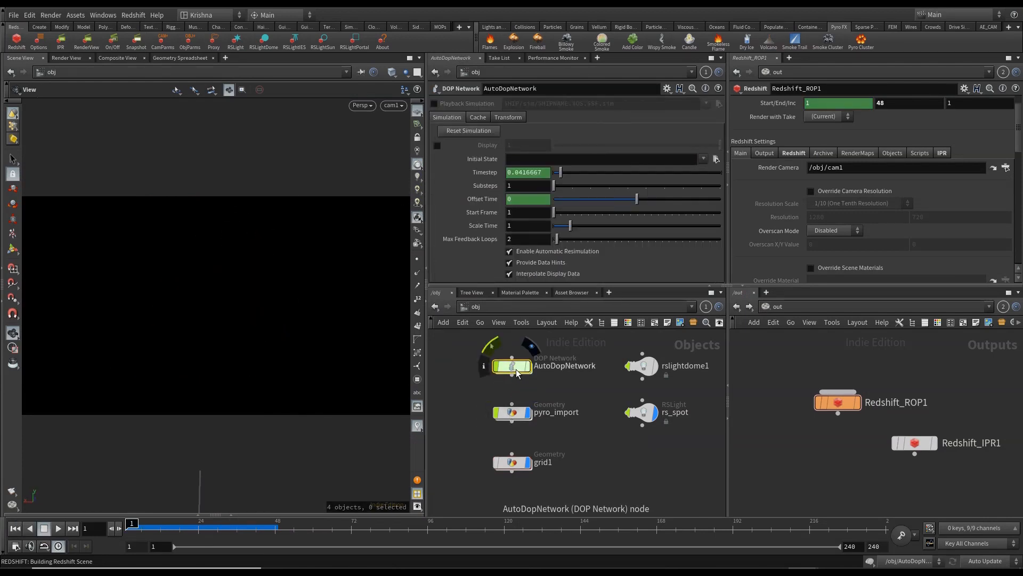
pyautogui.doubleClick(513, 368)
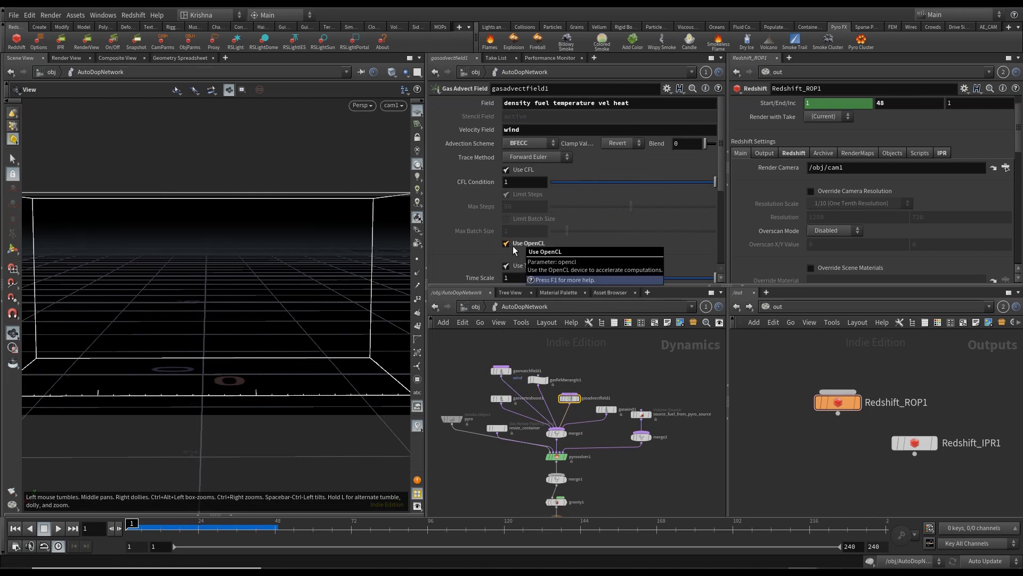
pyautogui.click(607, 409)
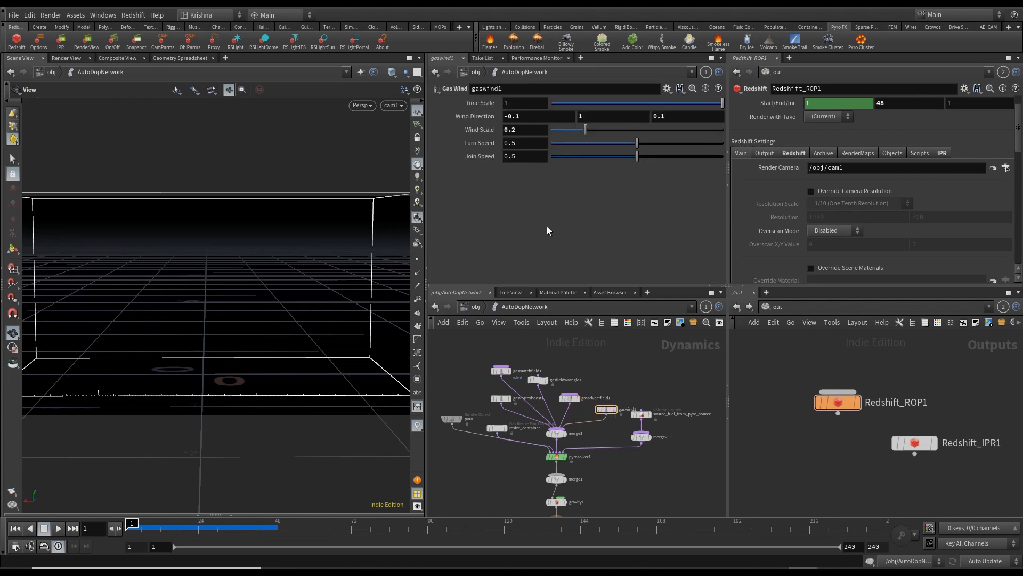
# Step: Try disabling Flames Influence Cooling Rate in pyrosolver1's temperature settings and simulate to frame 24
pyautogui.click(556, 456)
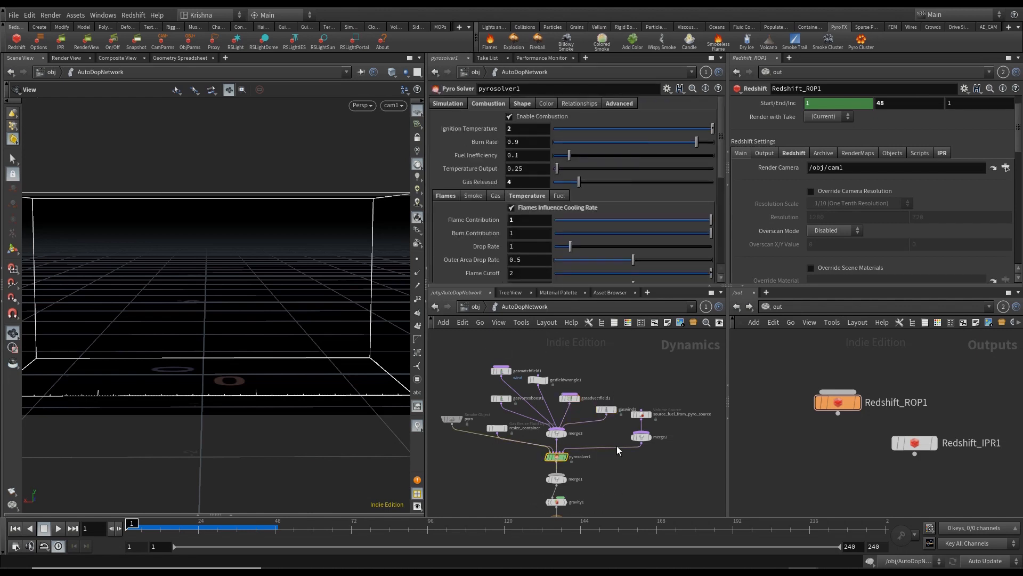
pyautogui.click(511, 209)
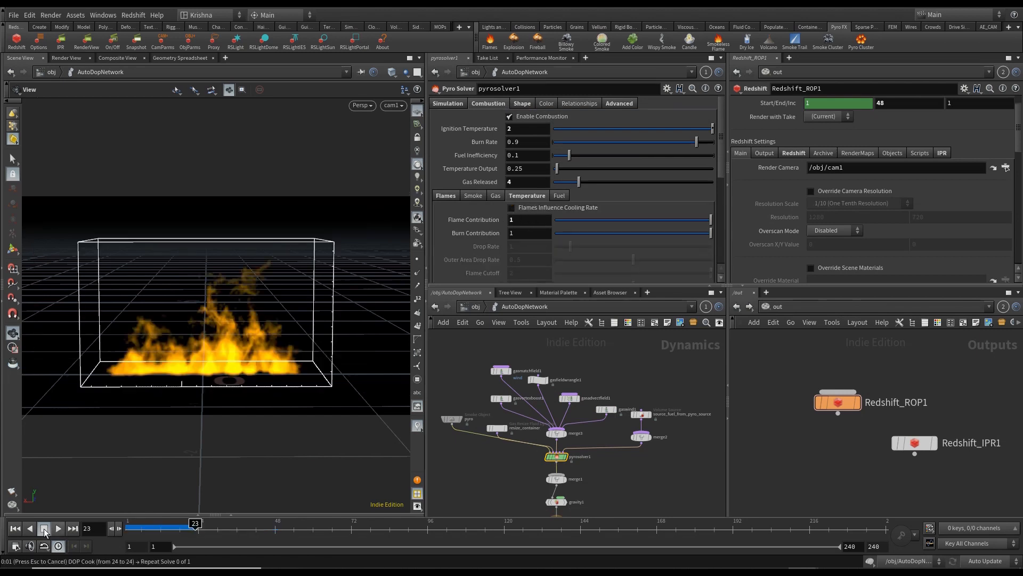
pyautogui.click(44, 529)
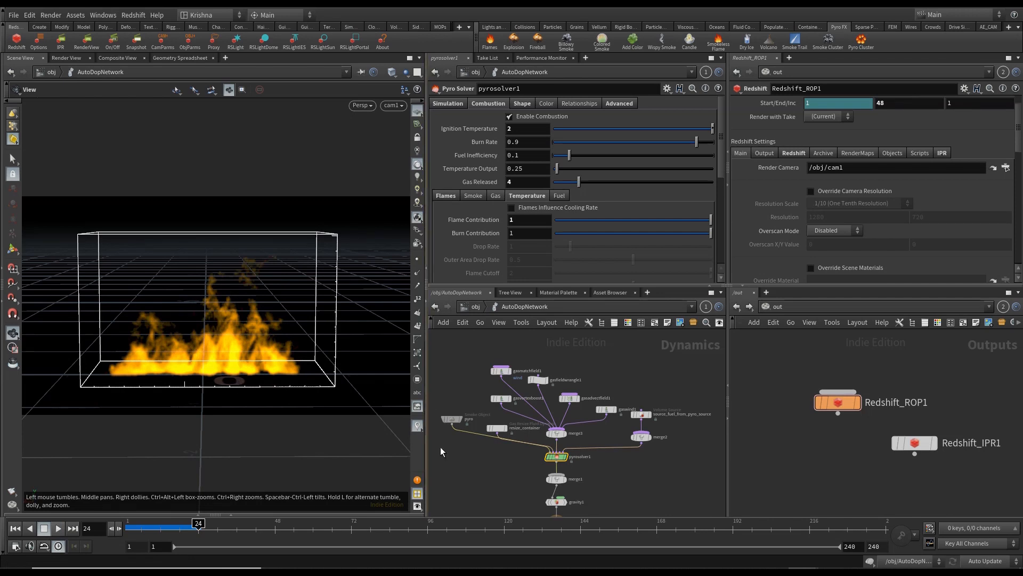
# Step: Compare the cached and live simulations at frame 24 by toggling Load from Disk on import_pyrofields in pyro_import
pyautogui.click(476, 307)
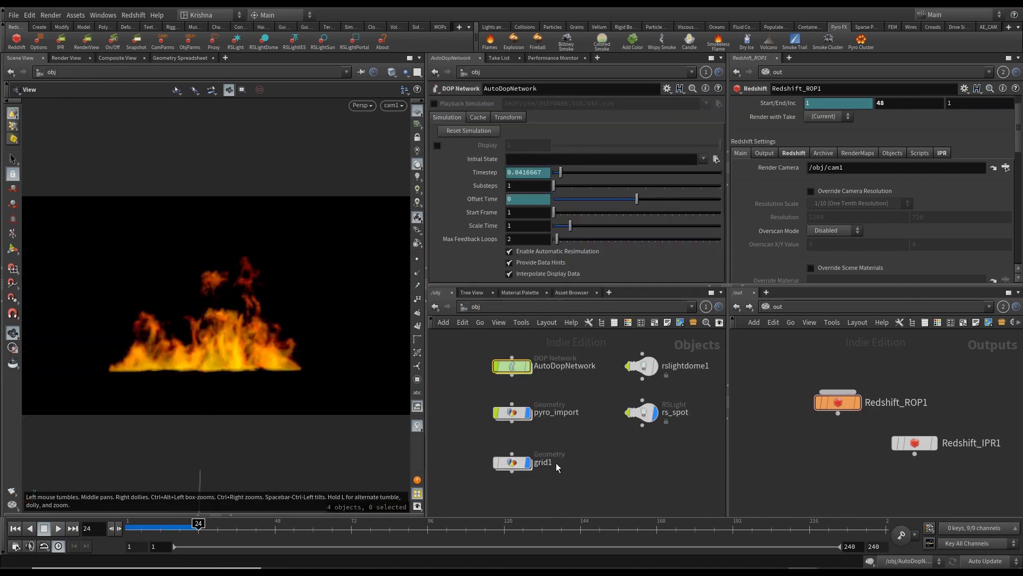
pyautogui.doubleClick(513, 419)
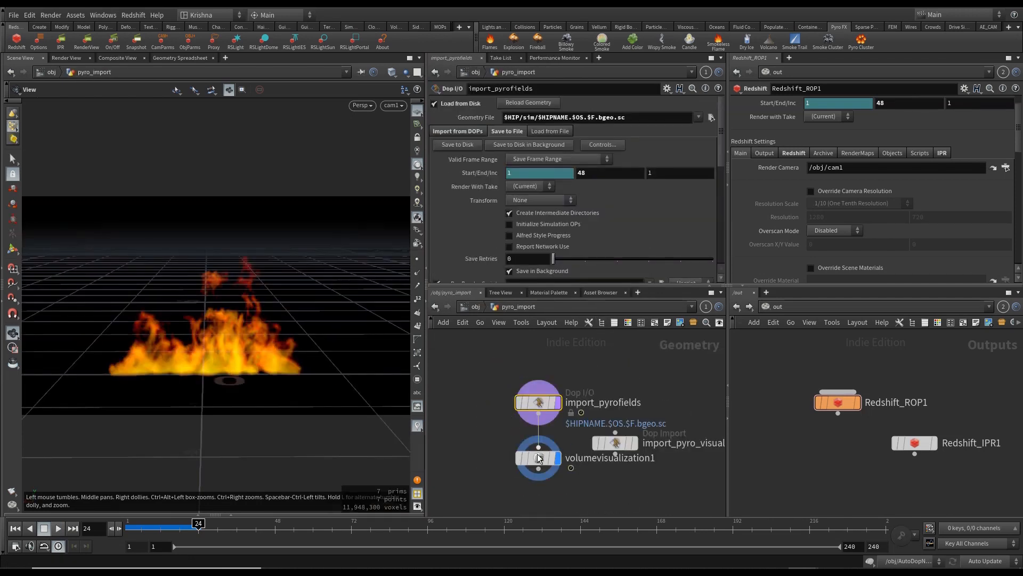
pyautogui.click(435, 104)
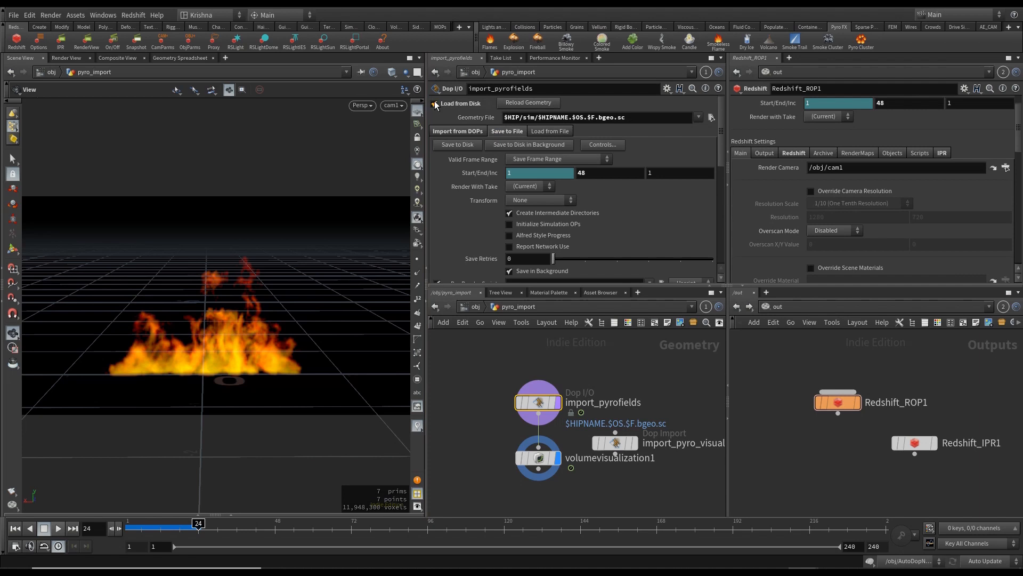
pyautogui.click(435, 103)
pyautogui.click(434, 103)
pyautogui.click(434, 104)
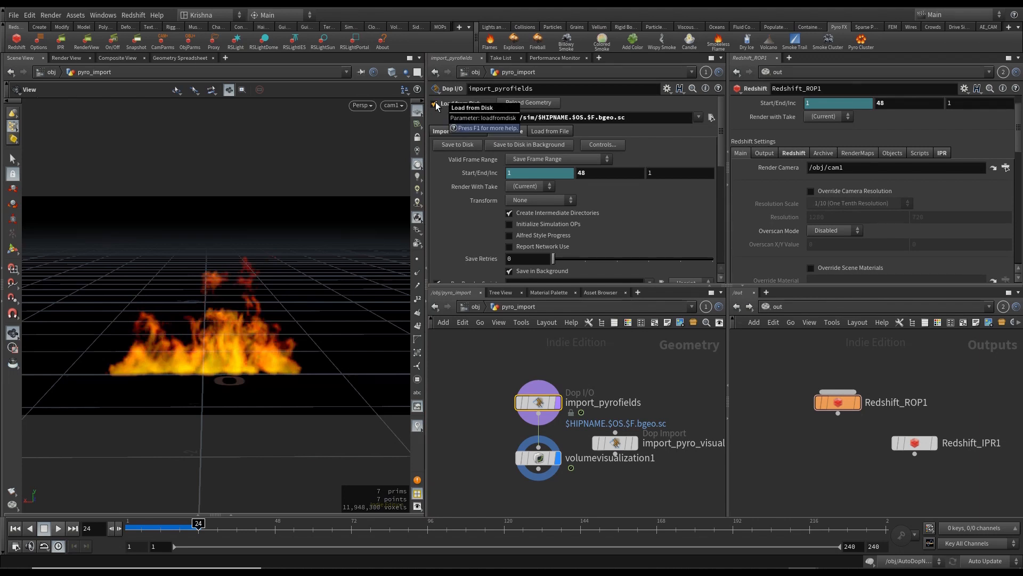
pyautogui.click(433, 103)
pyautogui.click(433, 104)
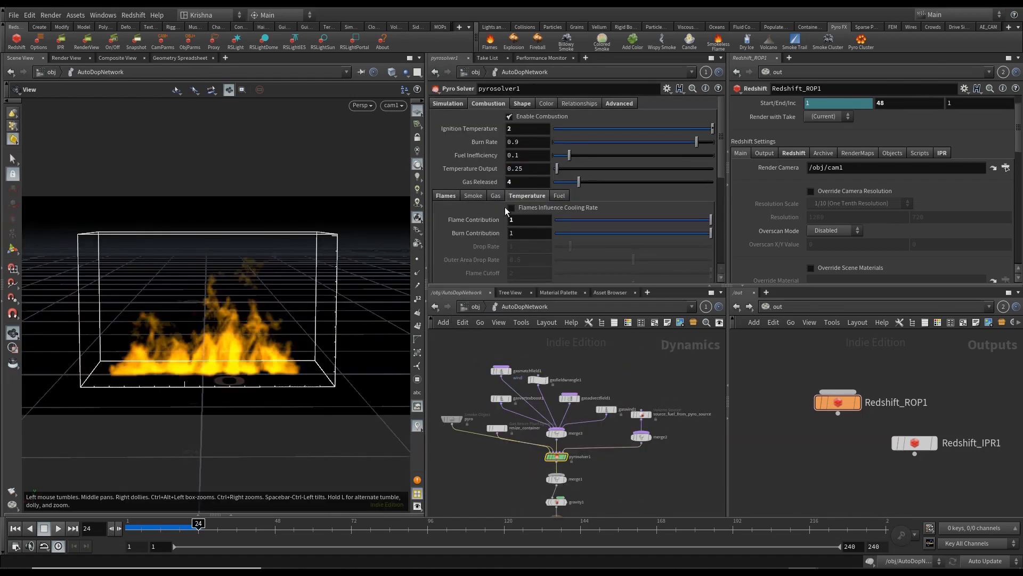
# Step: Re-enable Flames Influence Cooling Rate on pyrosolver1 and return to the first frame
pyautogui.click(511, 208)
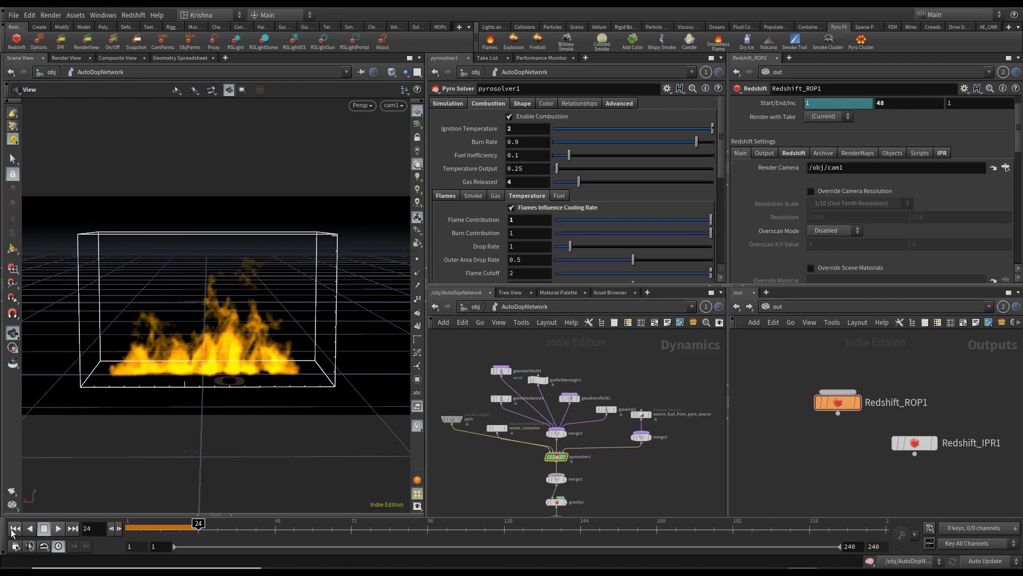
pyautogui.hotkey('ctrl', 'Up')
pyautogui.click(445, 196)
pyautogui.click(526, 195)
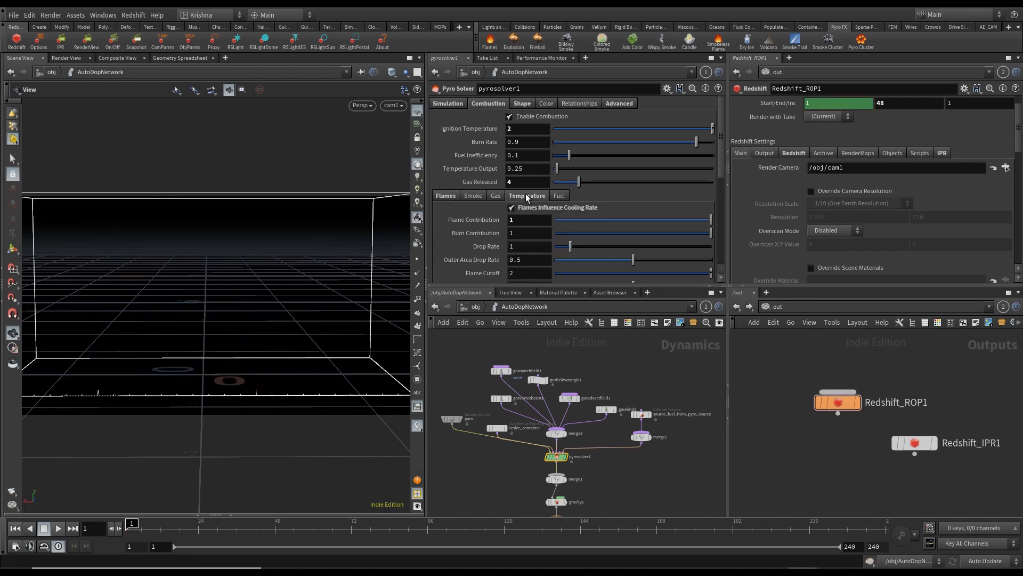
# Step: Disable Shredding in pyrosolver1's shape settings and simulate to frame 24
pyautogui.click(527, 106)
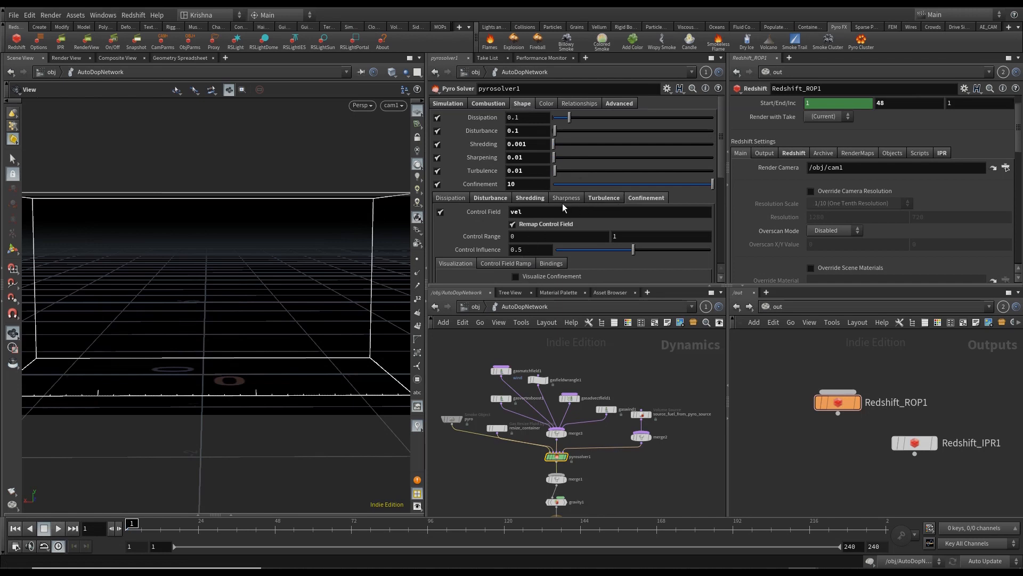
pyautogui.click(535, 198)
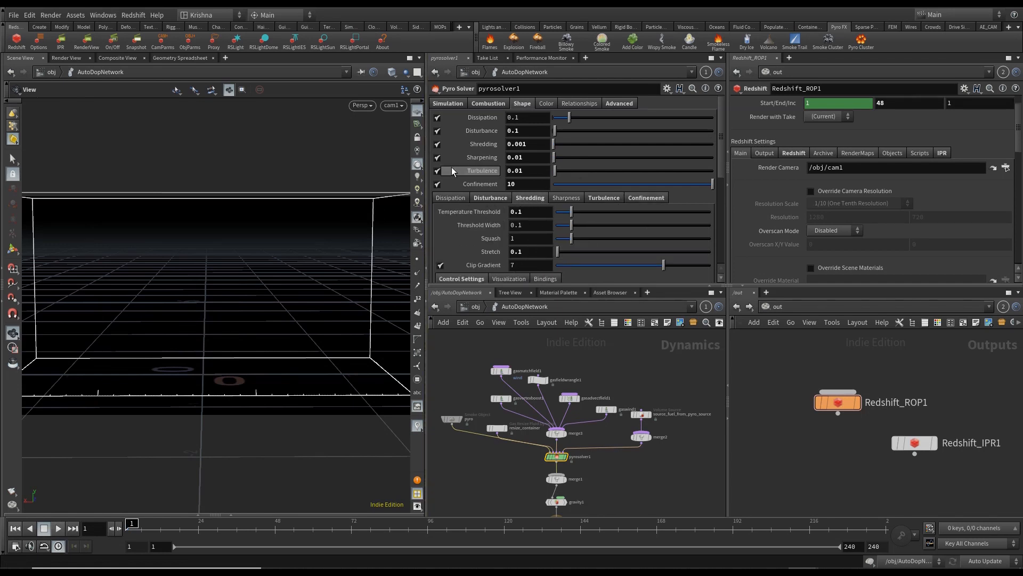
pyautogui.click(437, 144)
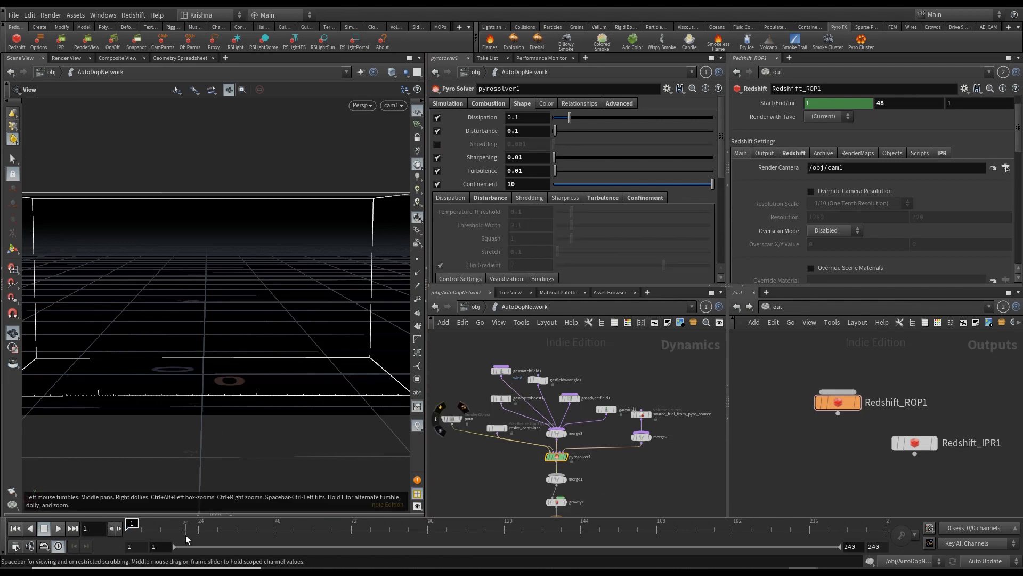
pyautogui.click(199, 530)
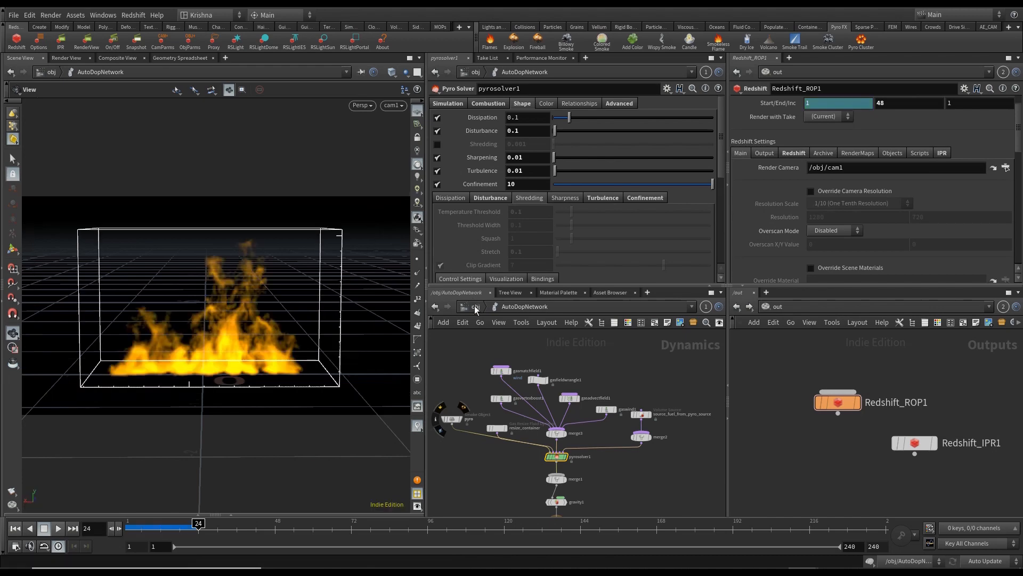
# Step: Compare the cached fire with the live simulation without Shredding at frame 24 by toggling Load from Disk on import_pyrofields in pyro_import
pyautogui.click(475, 307)
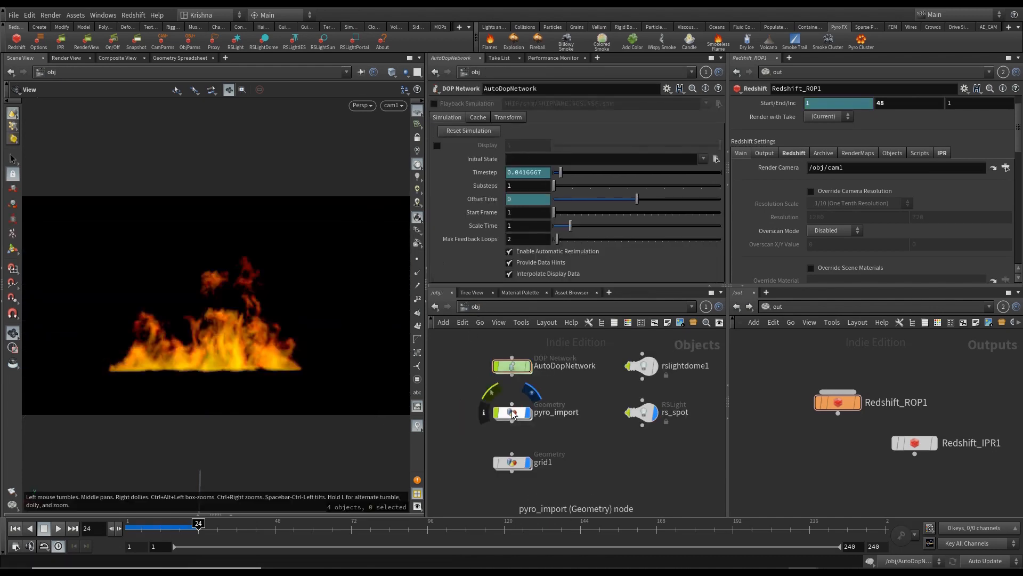
pyautogui.doubleClick(512, 413)
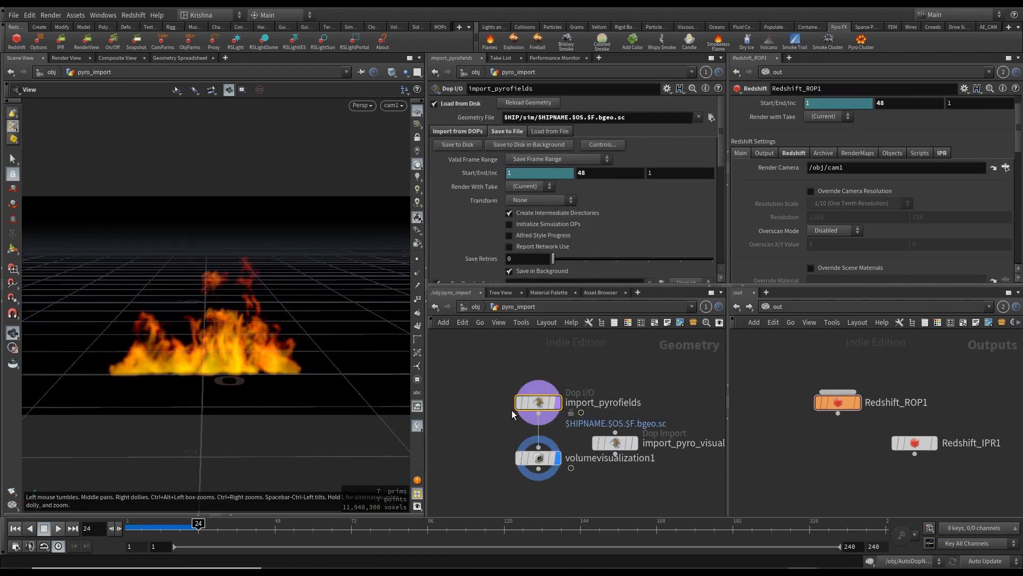
pyautogui.click(436, 104)
pyautogui.click(436, 103)
pyautogui.click(436, 103)
pyautogui.click(435, 103)
pyautogui.click(436, 104)
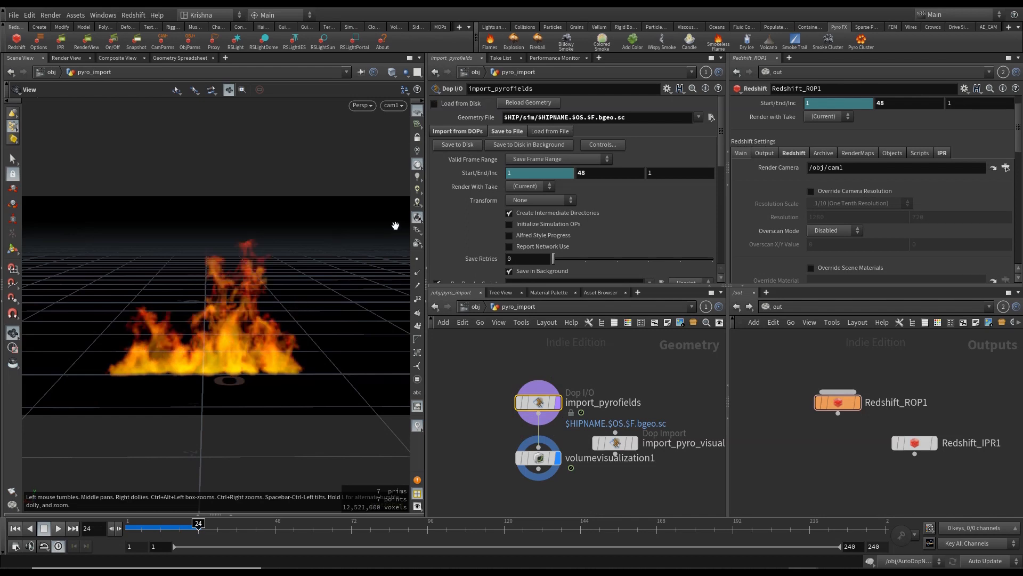
pyautogui.click(435, 106)
pyautogui.click(435, 106)
pyautogui.click(436, 104)
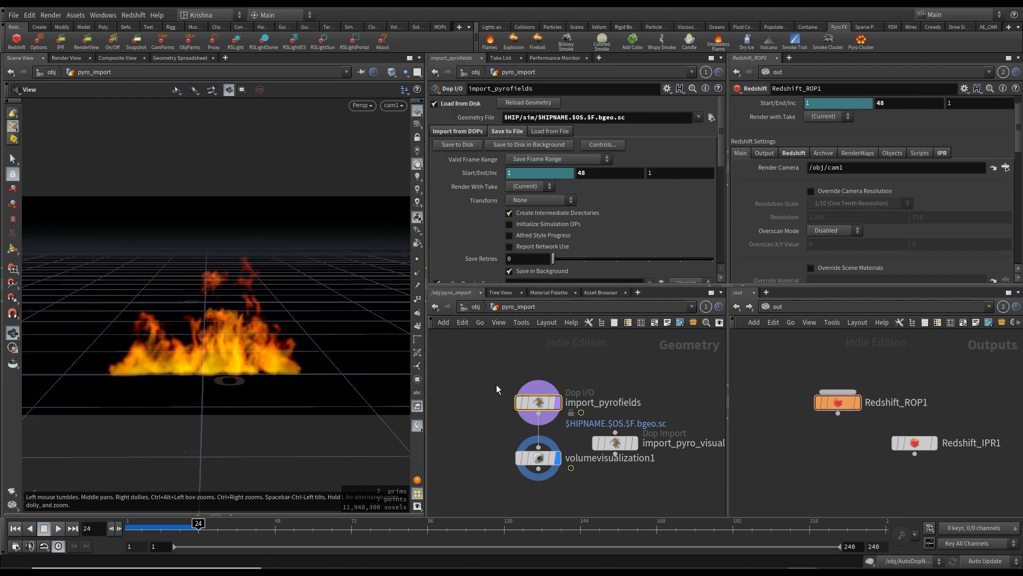
# Step: Re-enable Shredding in pyrosolver1's shape settings inside AutoDopNetwork and return to the first frame
pyautogui.click(472, 308)
pyautogui.doubleClick(513, 362)
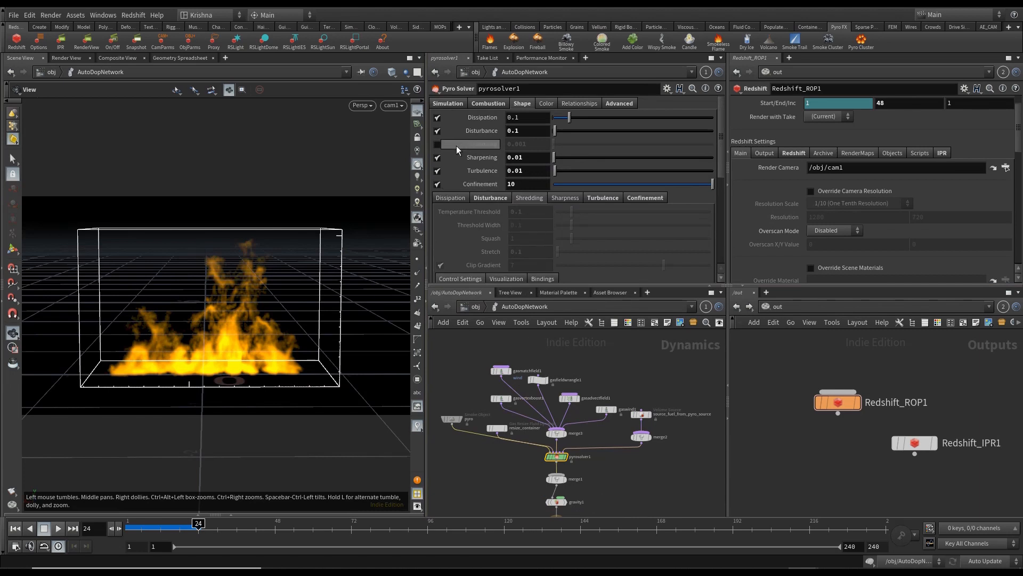
pyautogui.click(437, 144)
pyautogui.scroll(-3, 488, 223)
pyautogui.scroll(-6, 505, 222)
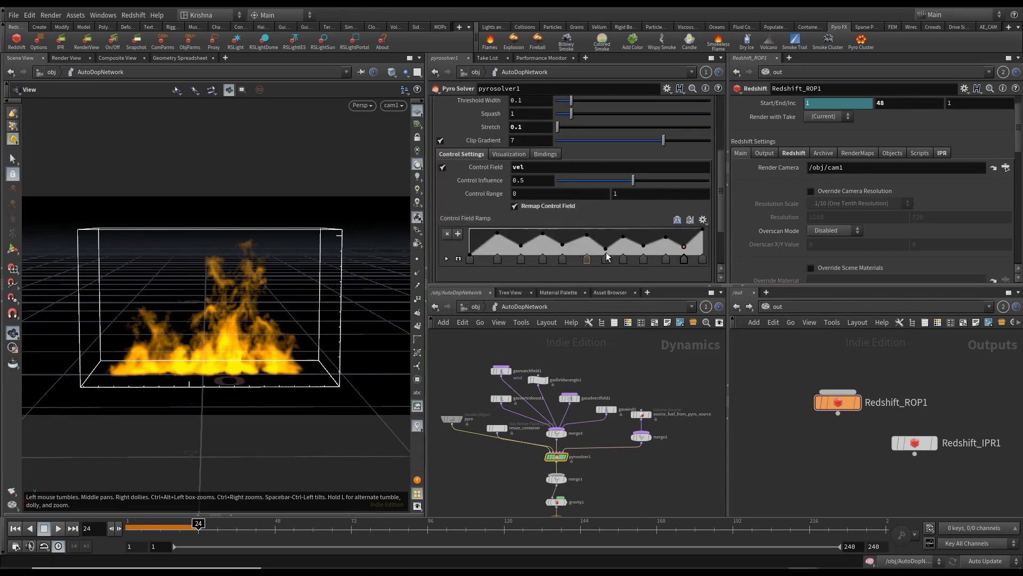
pyautogui.click(20, 533)
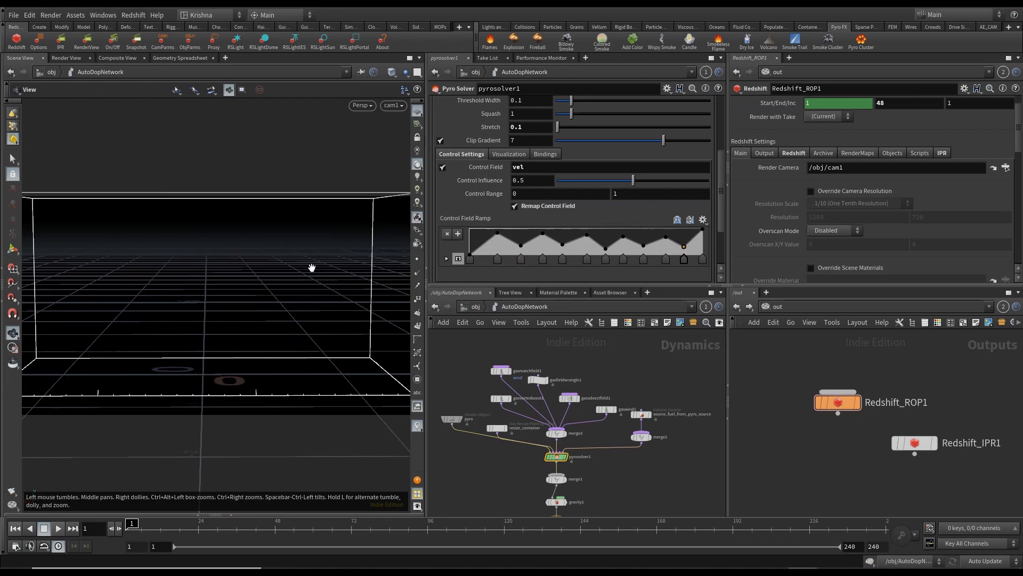
# Step: Try disabling Turbulence in pyrosolver1's shape settings and simulate to frame 24
pyautogui.scroll(4, 491, 190)
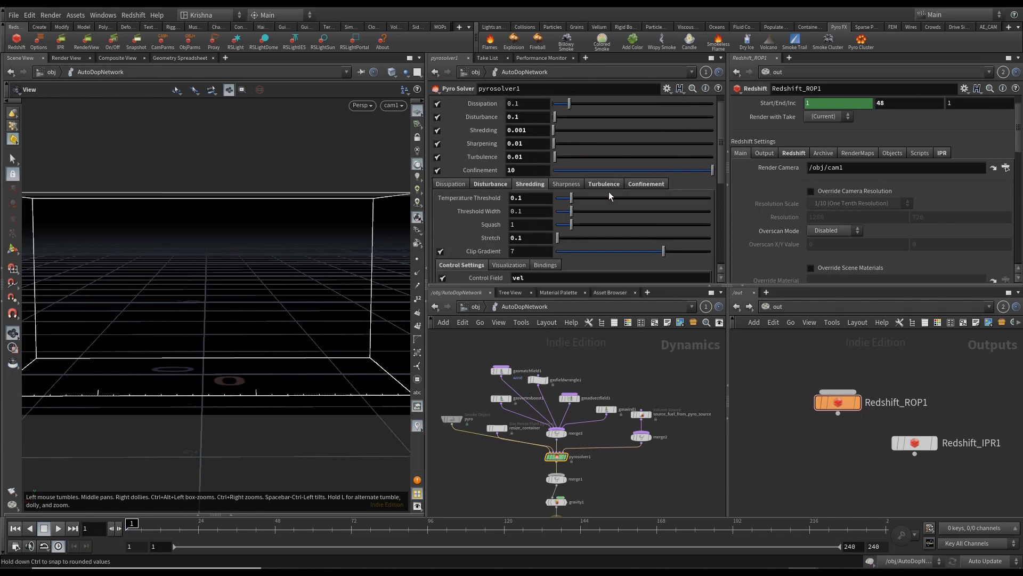
pyautogui.click(612, 187)
pyautogui.click(641, 184)
pyautogui.click(488, 186)
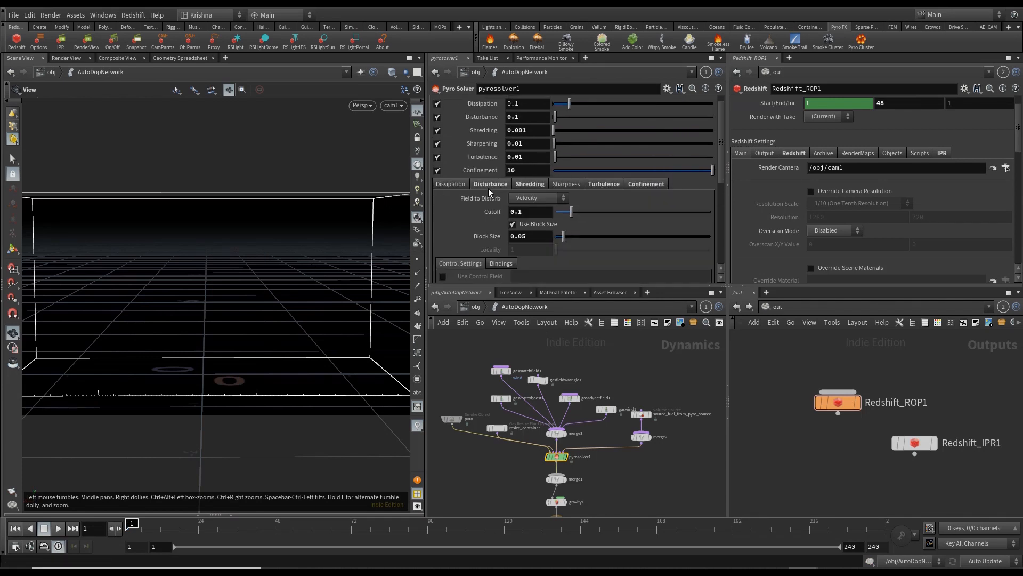
pyautogui.scroll(1, 485, 223)
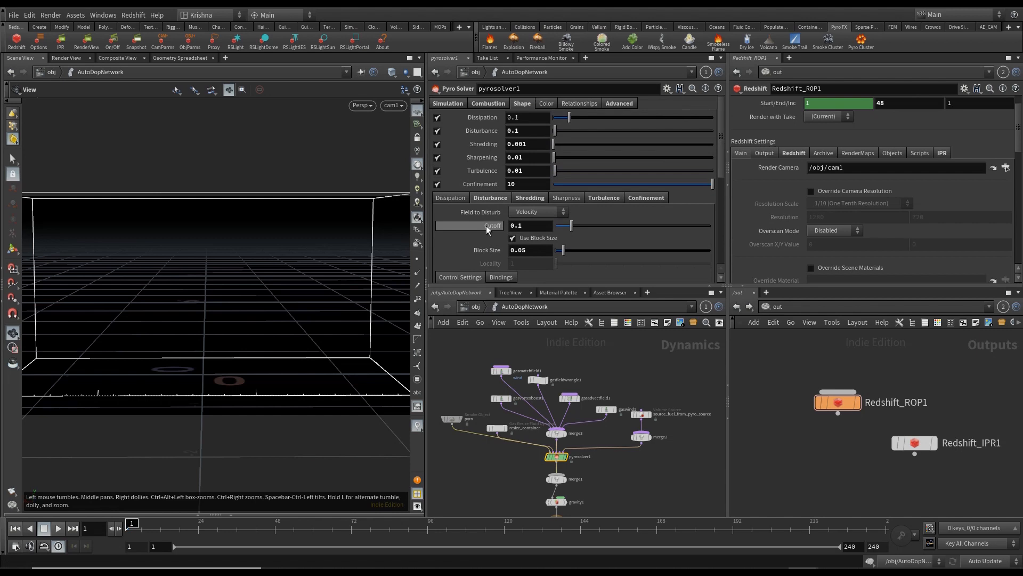
pyautogui.click(497, 104)
pyautogui.click(522, 104)
pyautogui.click(565, 197)
pyautogui.click(601, 197)
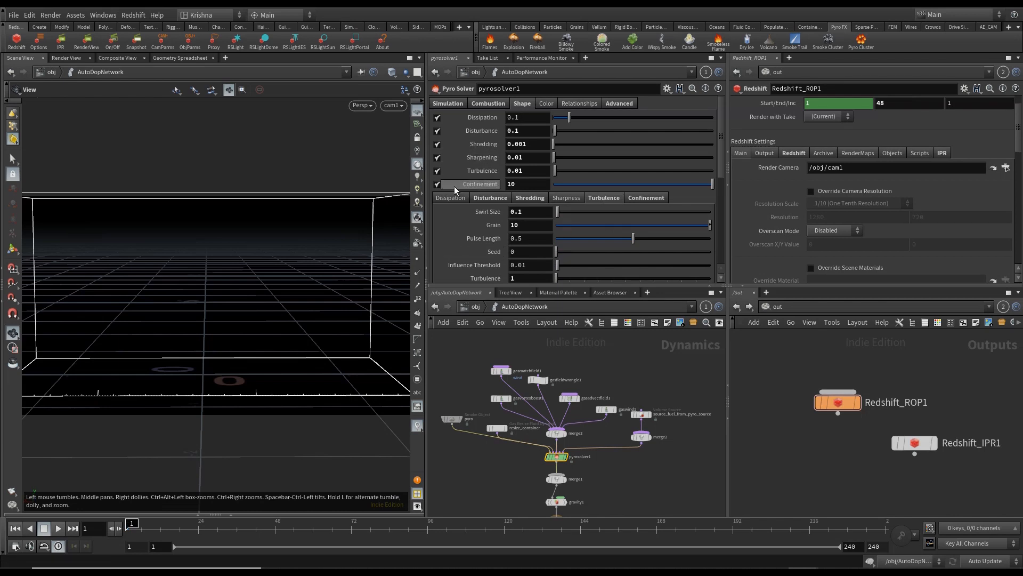
pyautogui.click(437, 171)
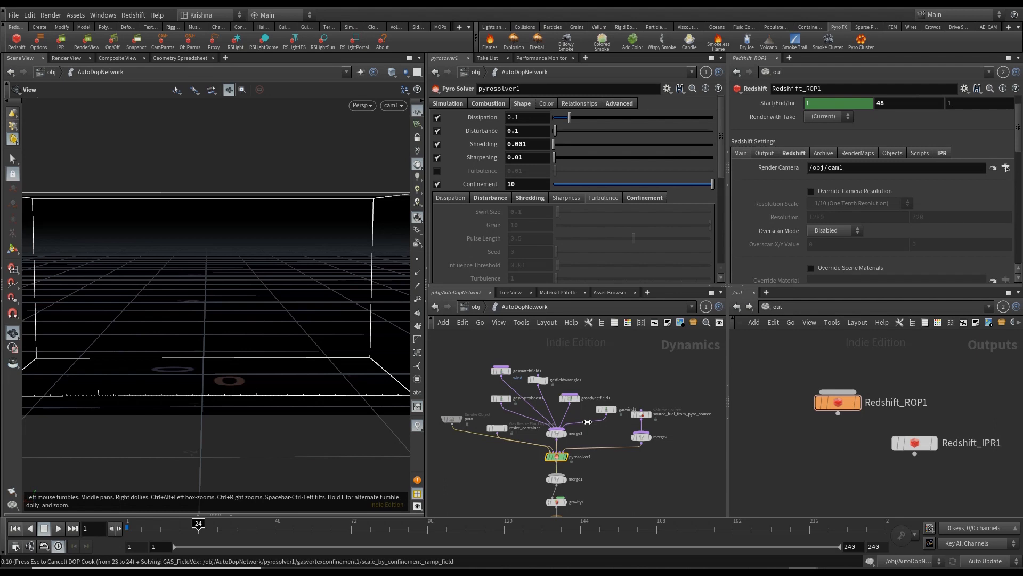
# Step: Compare the cached fire with the live simulation without Turbulence at frame 24 by toggling Load from Disk on import_pyrofields
pyautogui.click(476, 308)
pyautogui.doubleClick(512, 417)
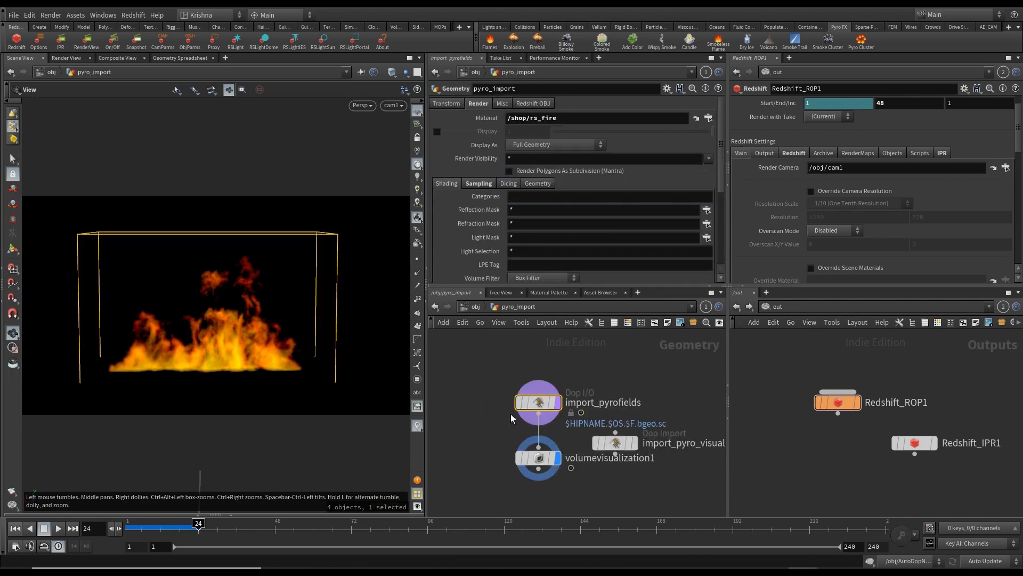
pyautogui.click(434, 103)
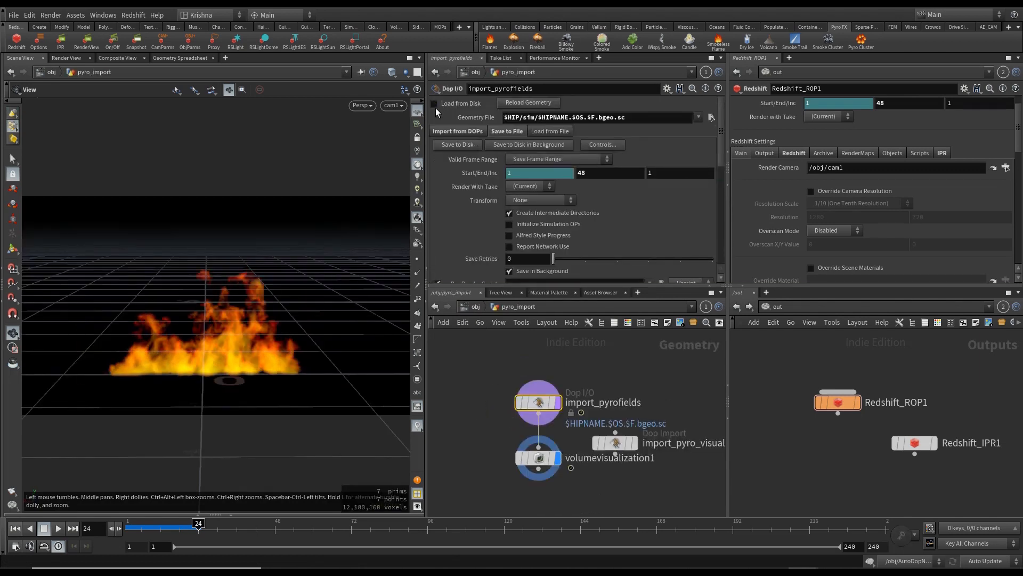
pyautogui.click(434, 104)
pyautogui.click(434, 104)
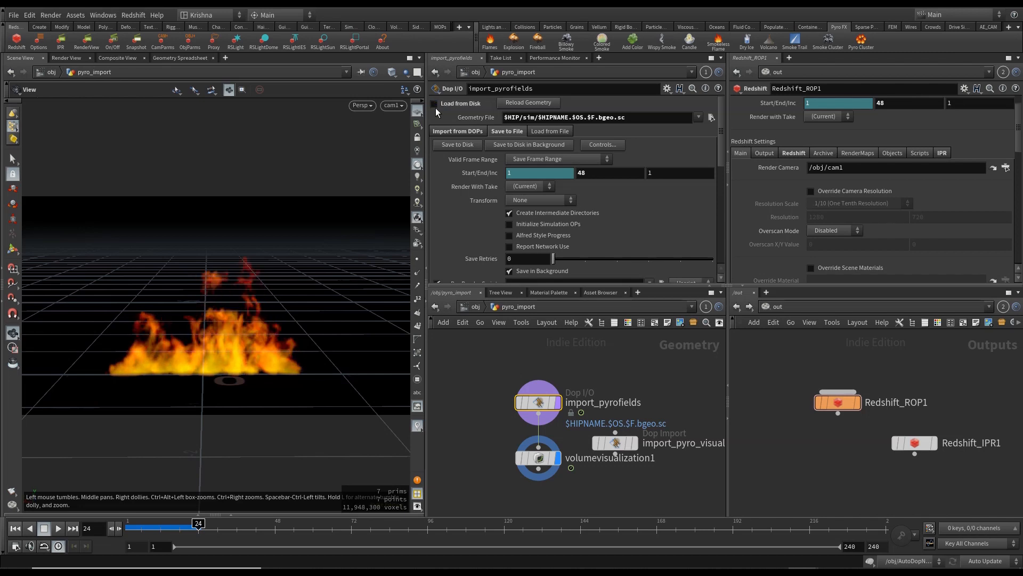
pyautogui.click(435, 107)
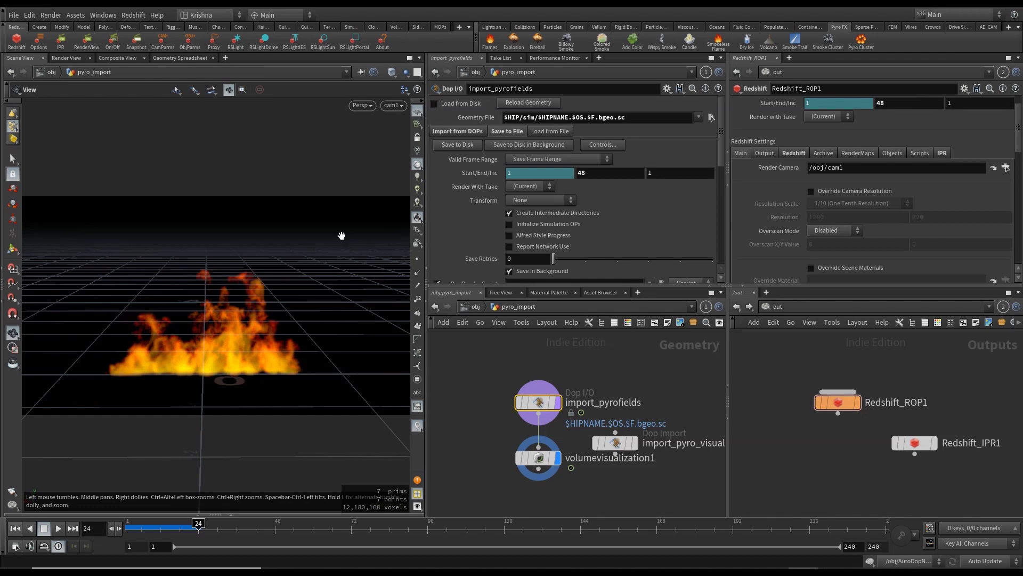
# Step: Simulate to frame 36 and compare the live fire with the cached one, leaving Load from Disk enabled
pyautogui.click(238, 527)
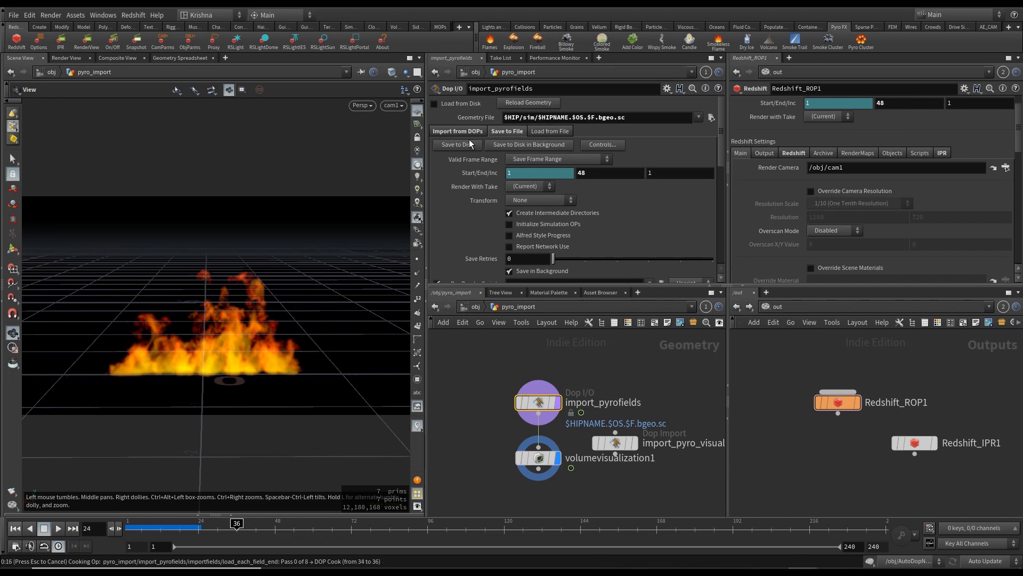
pyautogui.click(433, 106)
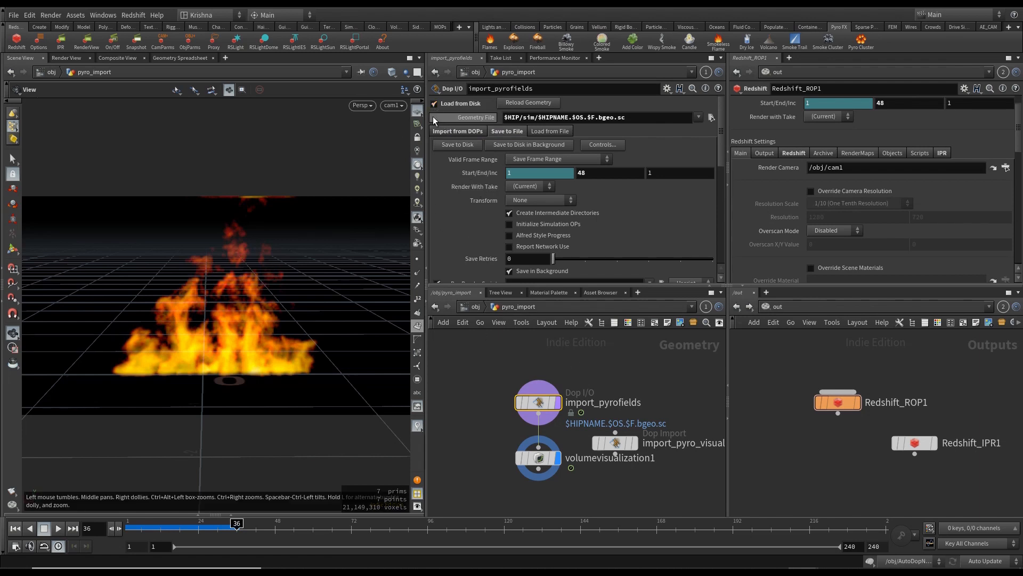
pyautogui.click(435, 103)
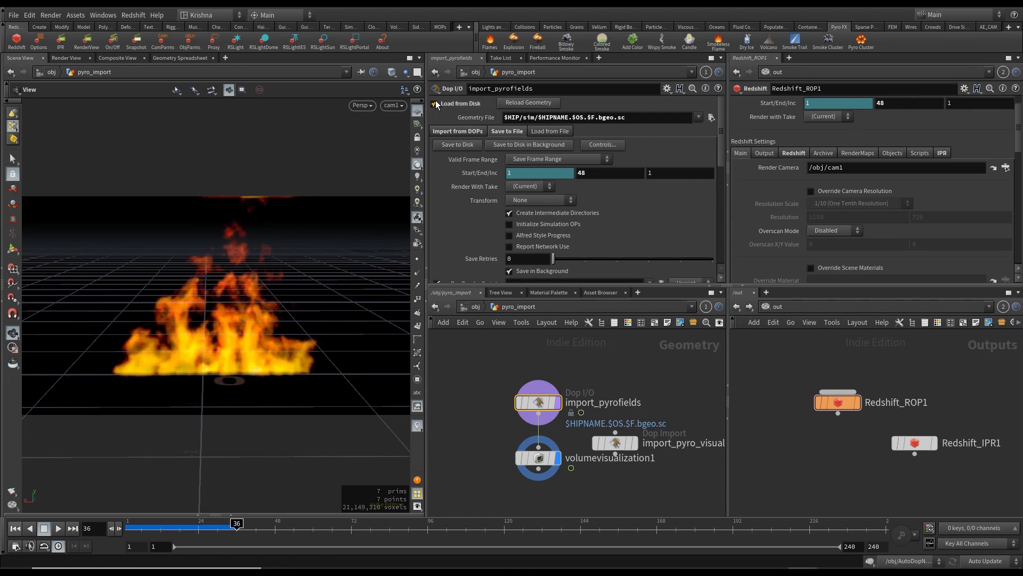
pyautogui.click(435, 103)
# Step: Return to the first frame and re-enable Turbulence on pyrosolver1 in AutoDopNetwork
pyautogui.click(15, 528)
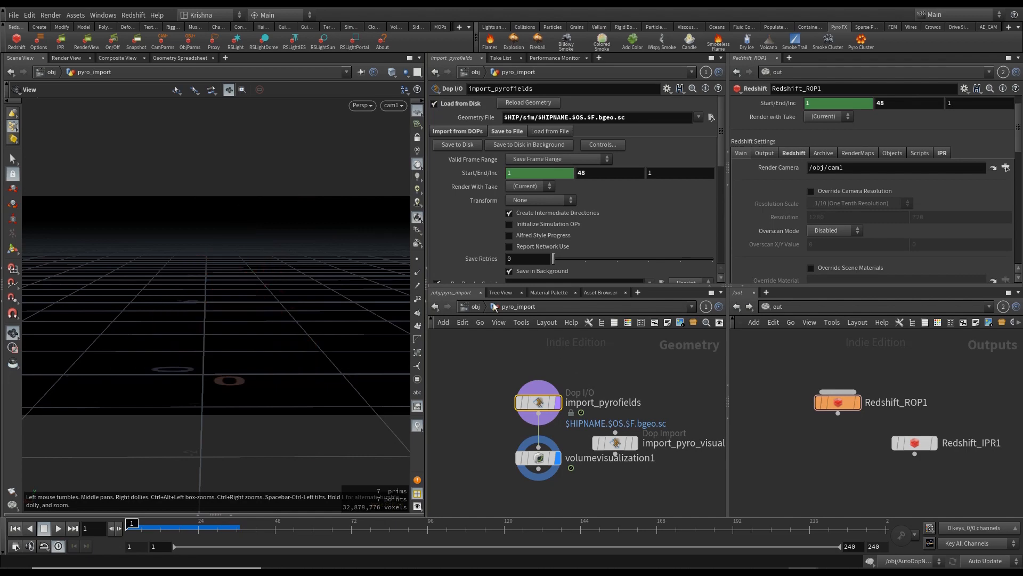
pyautogui.click(476, 306)
pyautogui.doubleClick(518, 373)
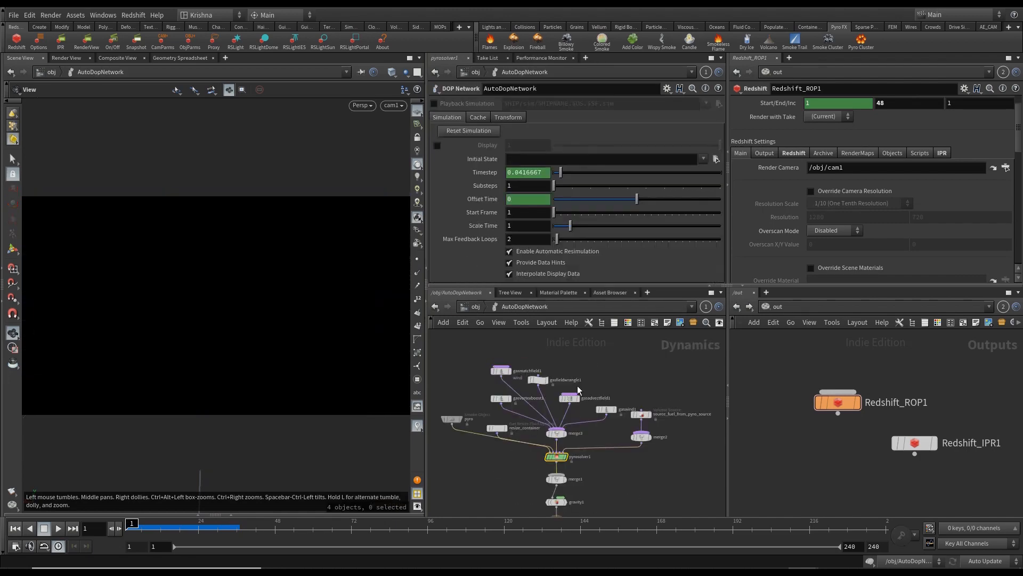
pyautogui.click(437, 172)
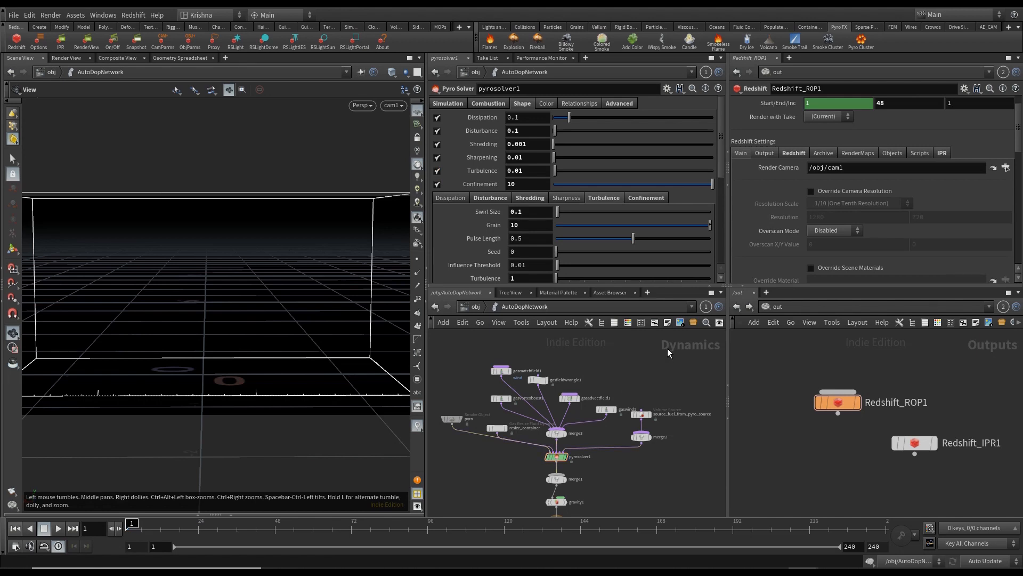
# Step: Check that pyro_import loads from disk, play back the cached fire from the object level, and rewind before viewing frame 46
pyautogui.press('u')
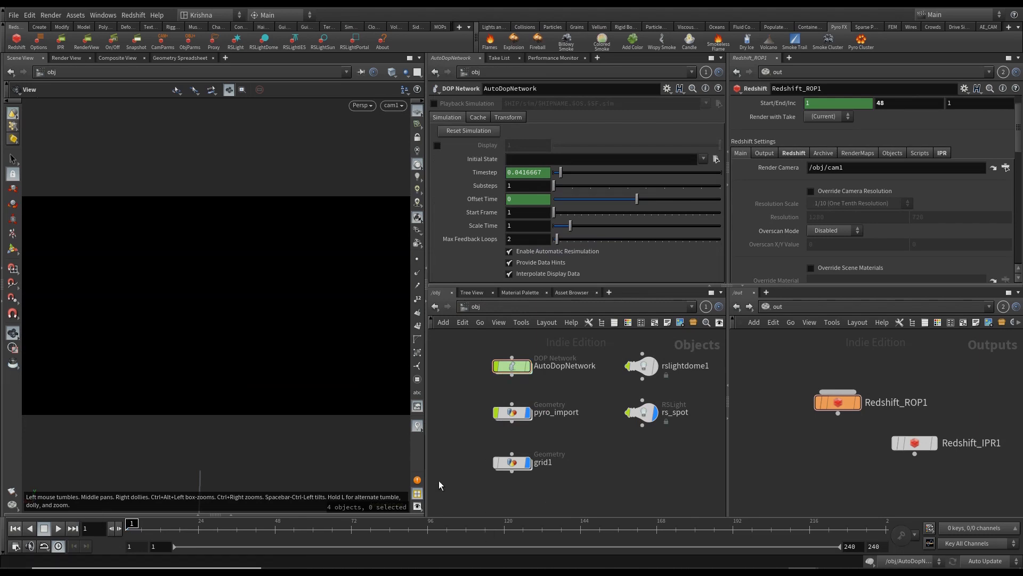
pyautogui.doubleClick(505, 419)
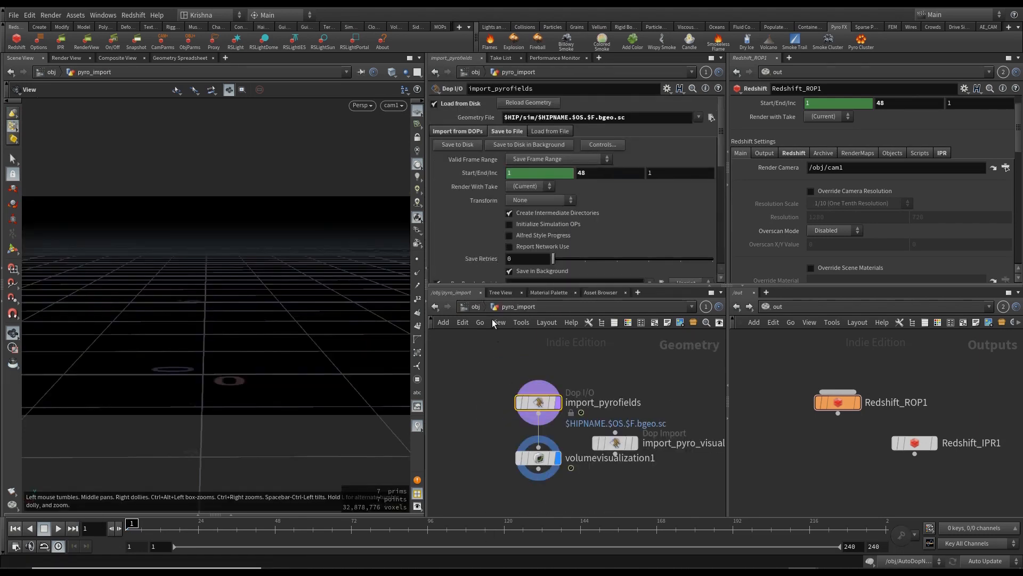
pyautogui.click(474, 308)
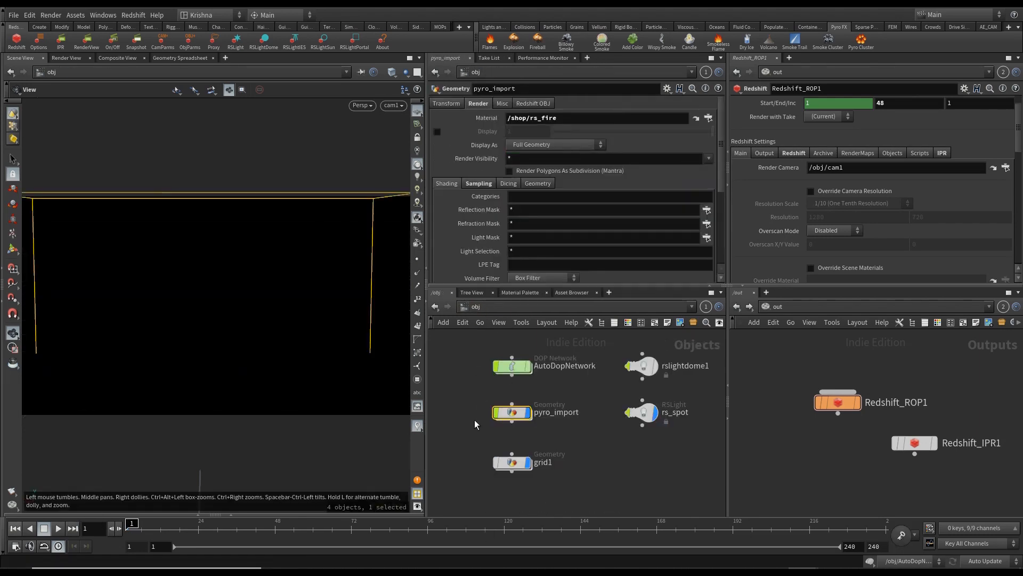
pyautogui.click(58, 529)
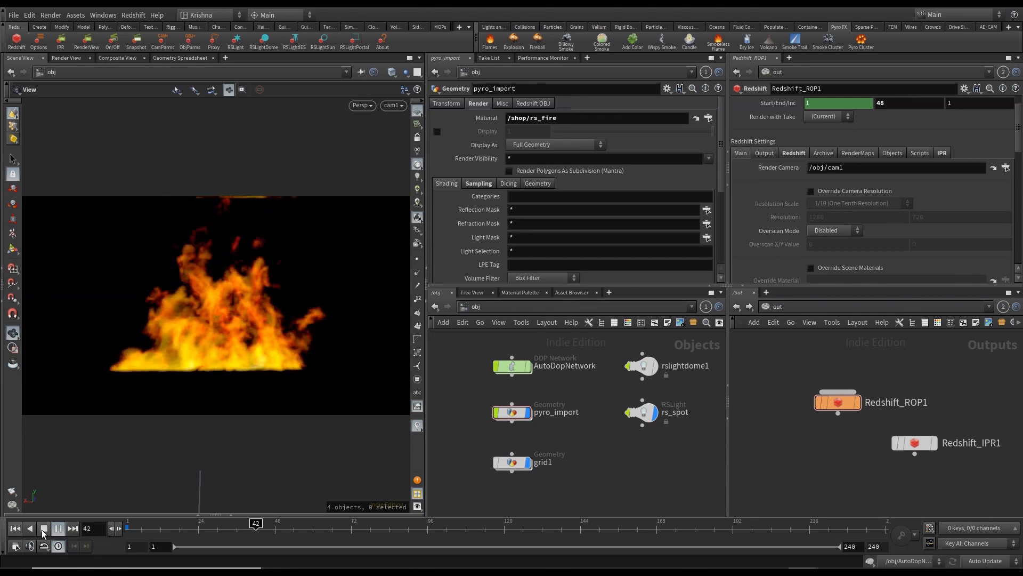
pyautogui.click(44, 528)
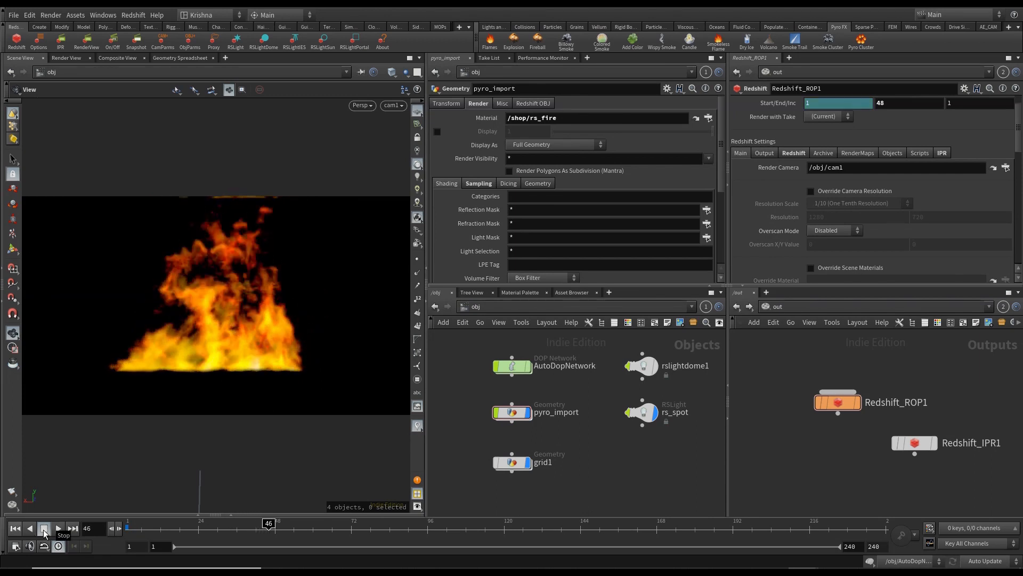
pyautogui.click(16, 528)
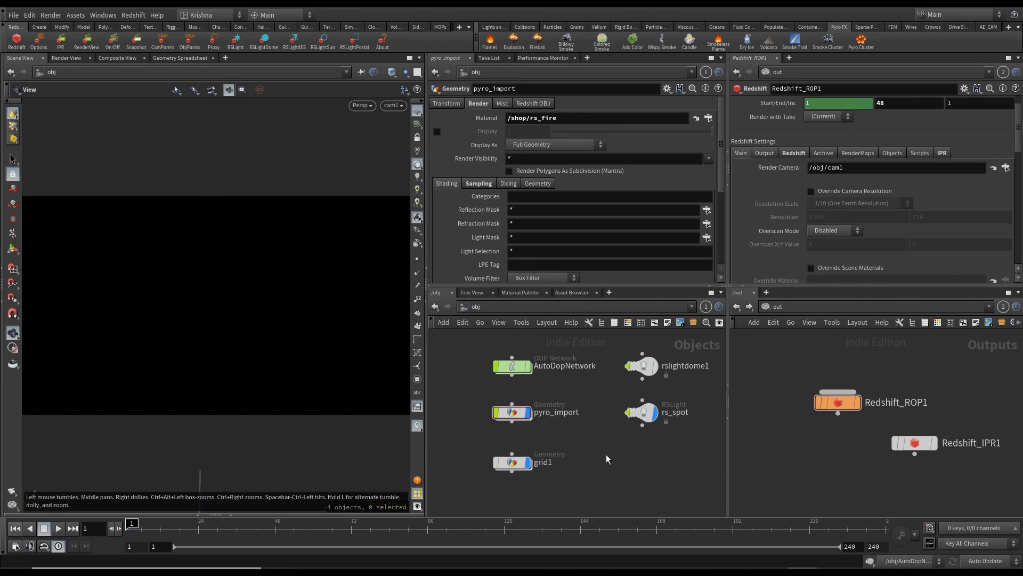
pyautogui.click(269, 526)
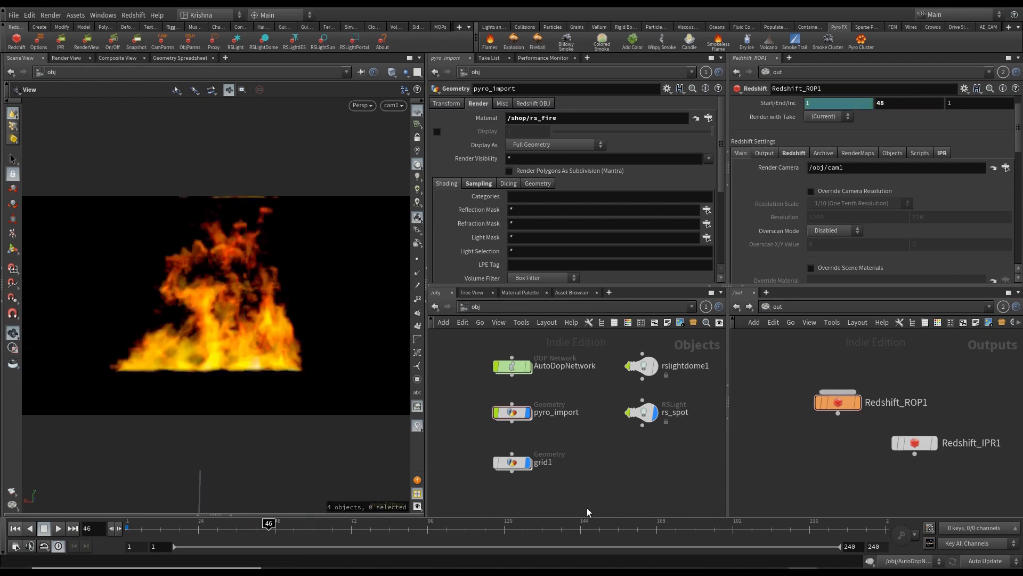